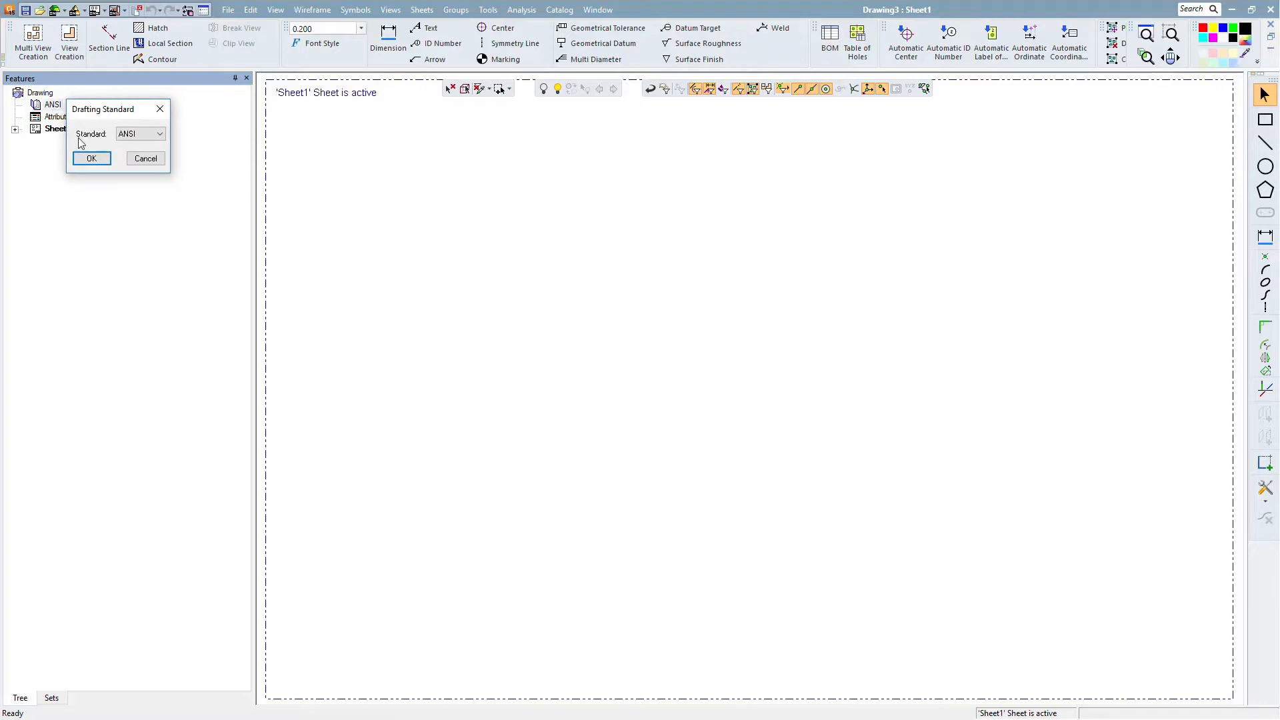
left_click(142, 134)
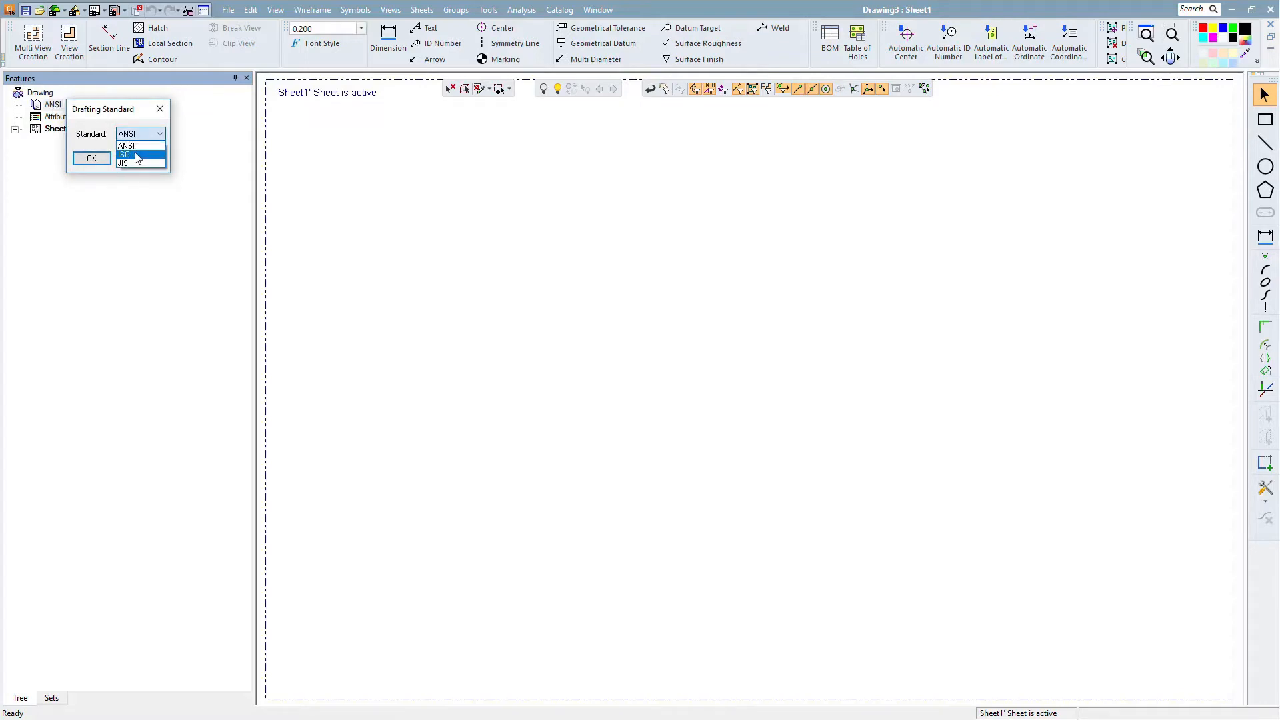
left_click(87, 146)
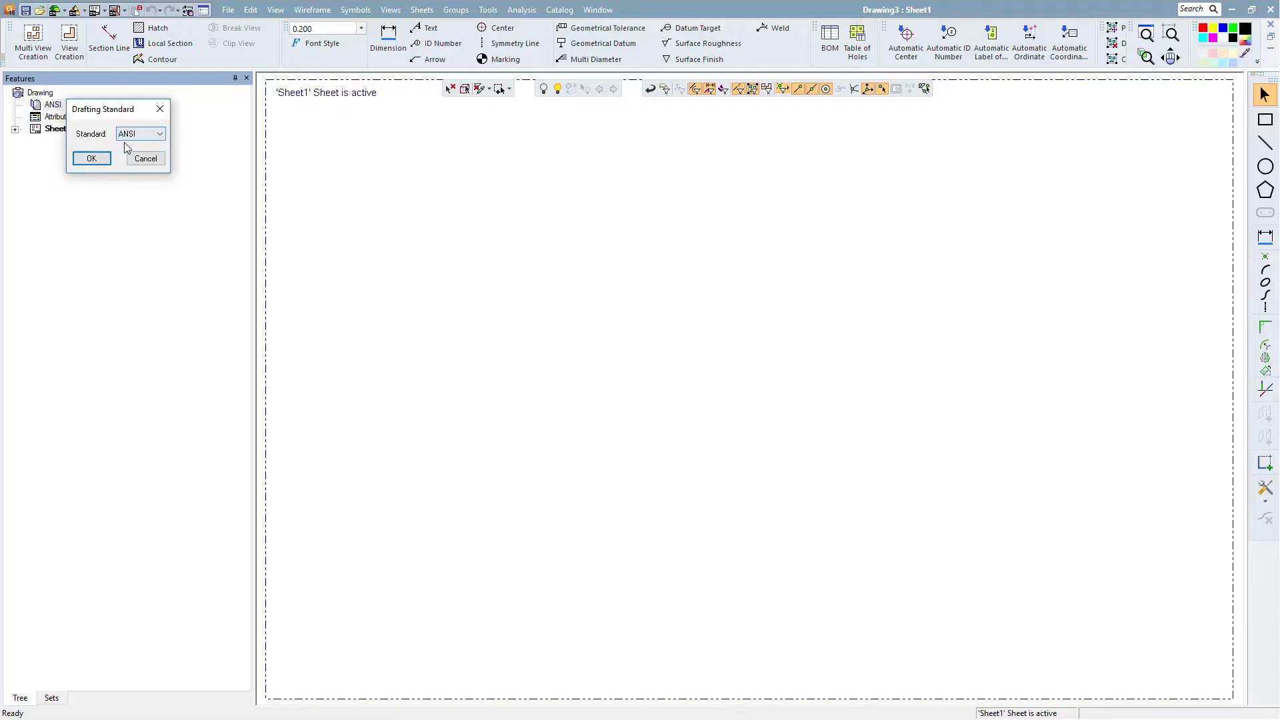
left_click(146, 159)
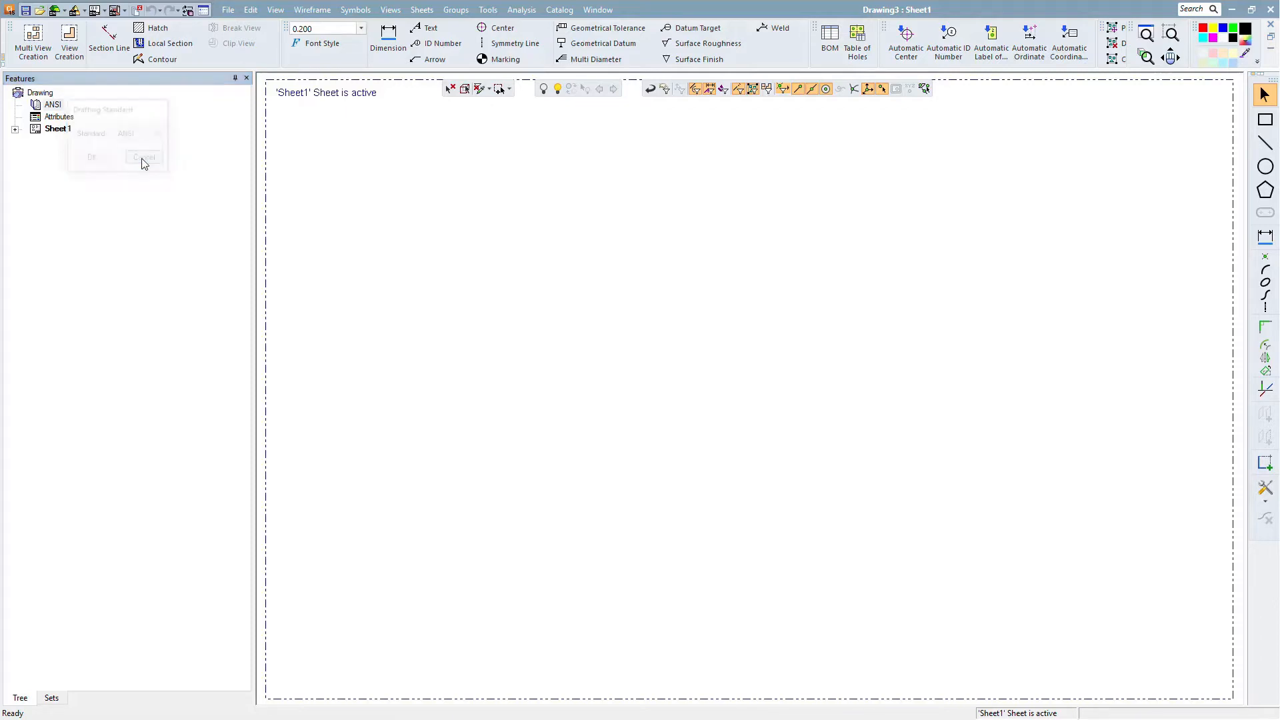
- Open the Preferences Editor and review the drafting Drawing and Sheet settings, including the standard and the preference scope
left_click(488, 9)
left_click(489, 9)
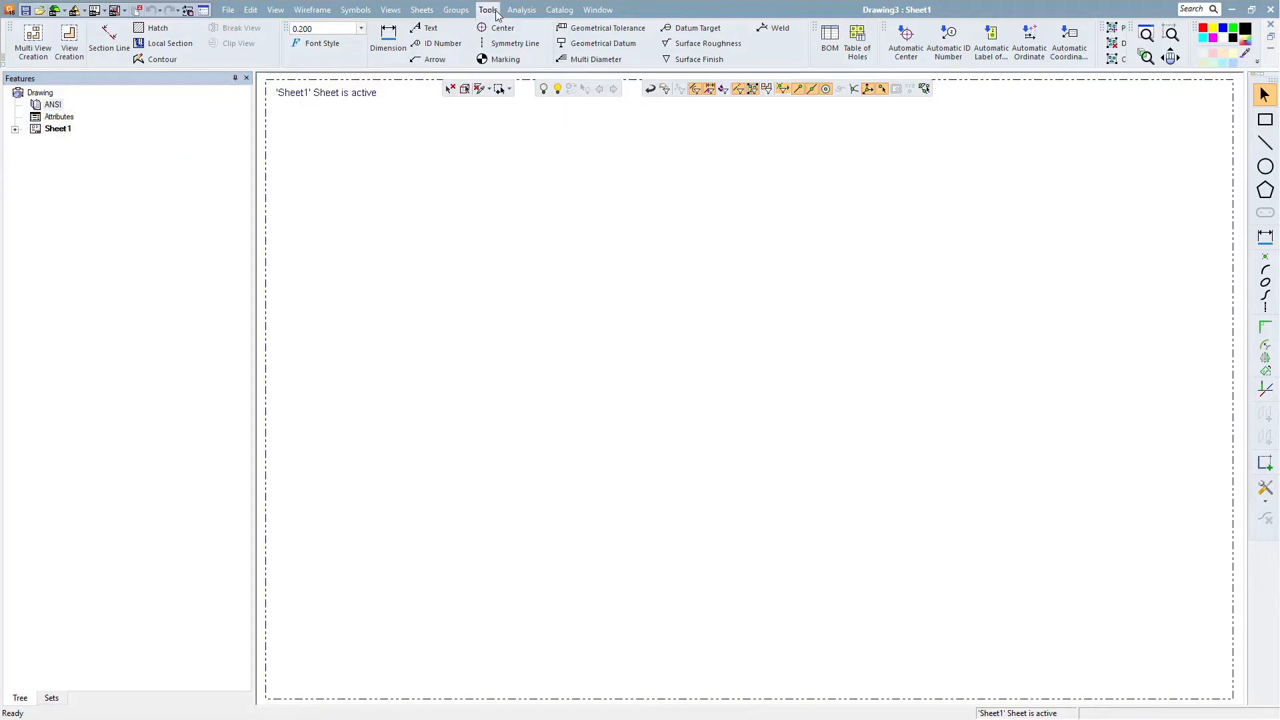
left_click(489, 10)
left_click(501, 51)
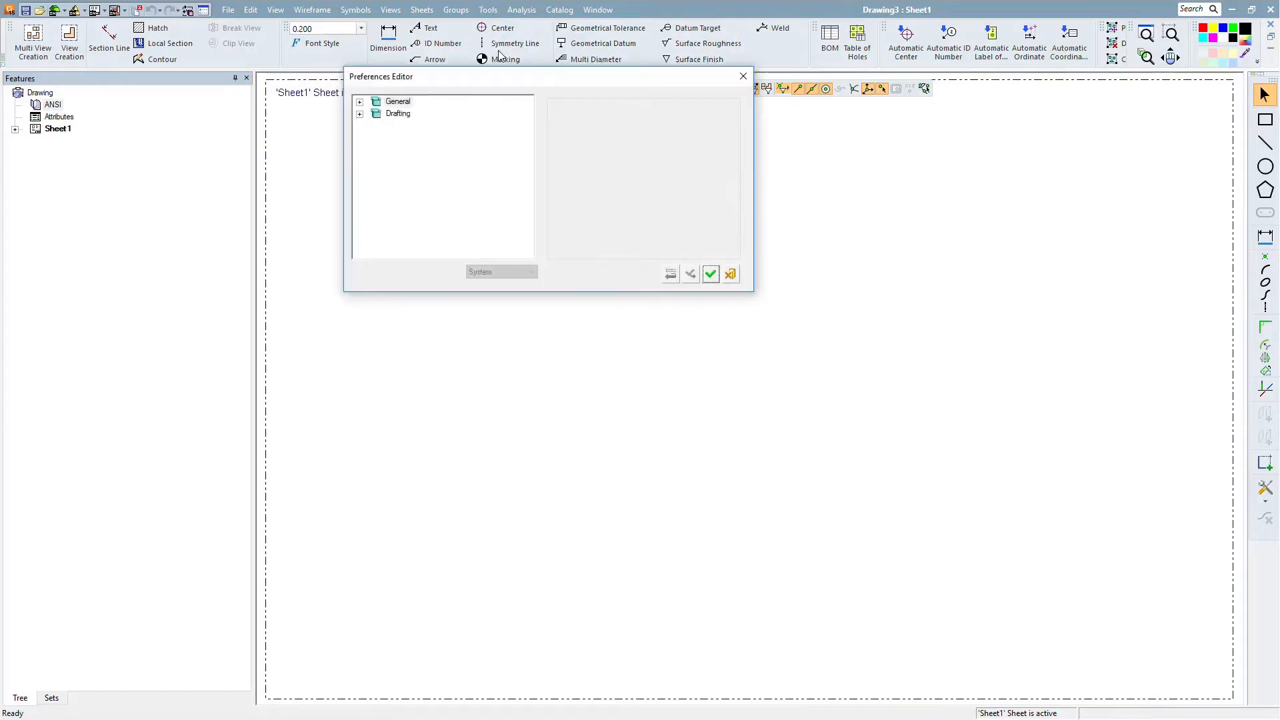
left_click(359, 114)
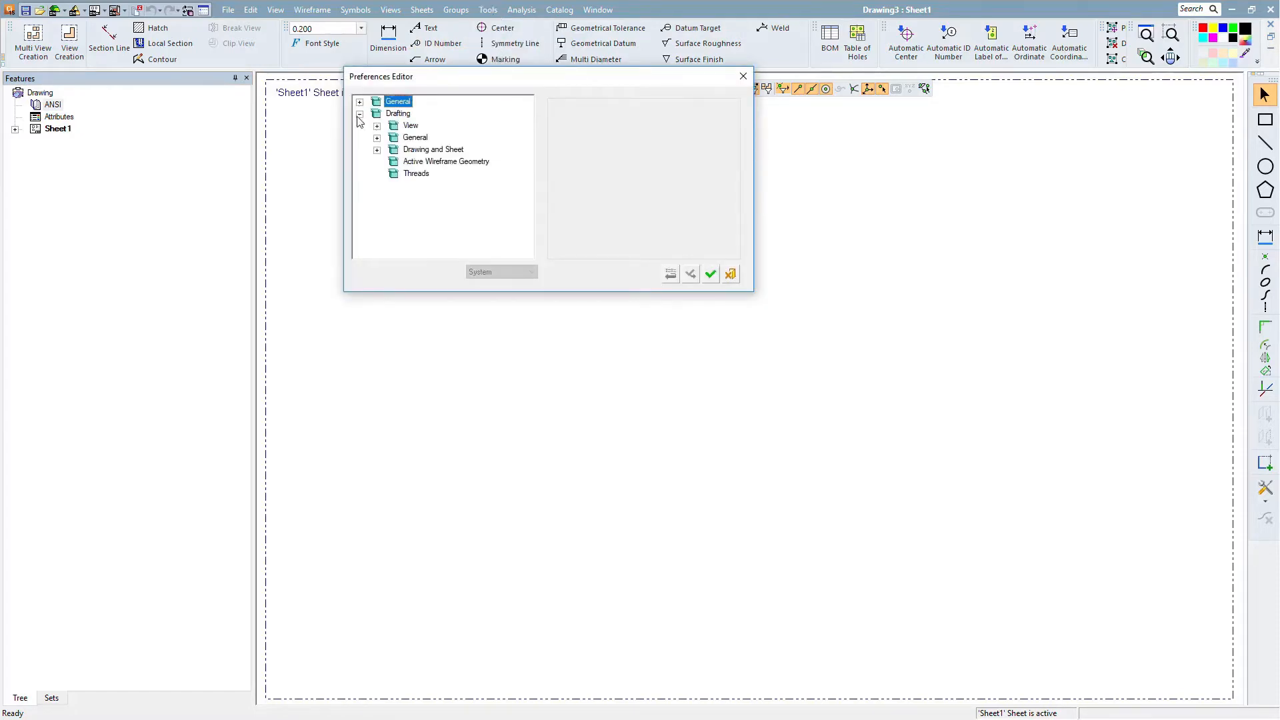
left_click(377, 150)
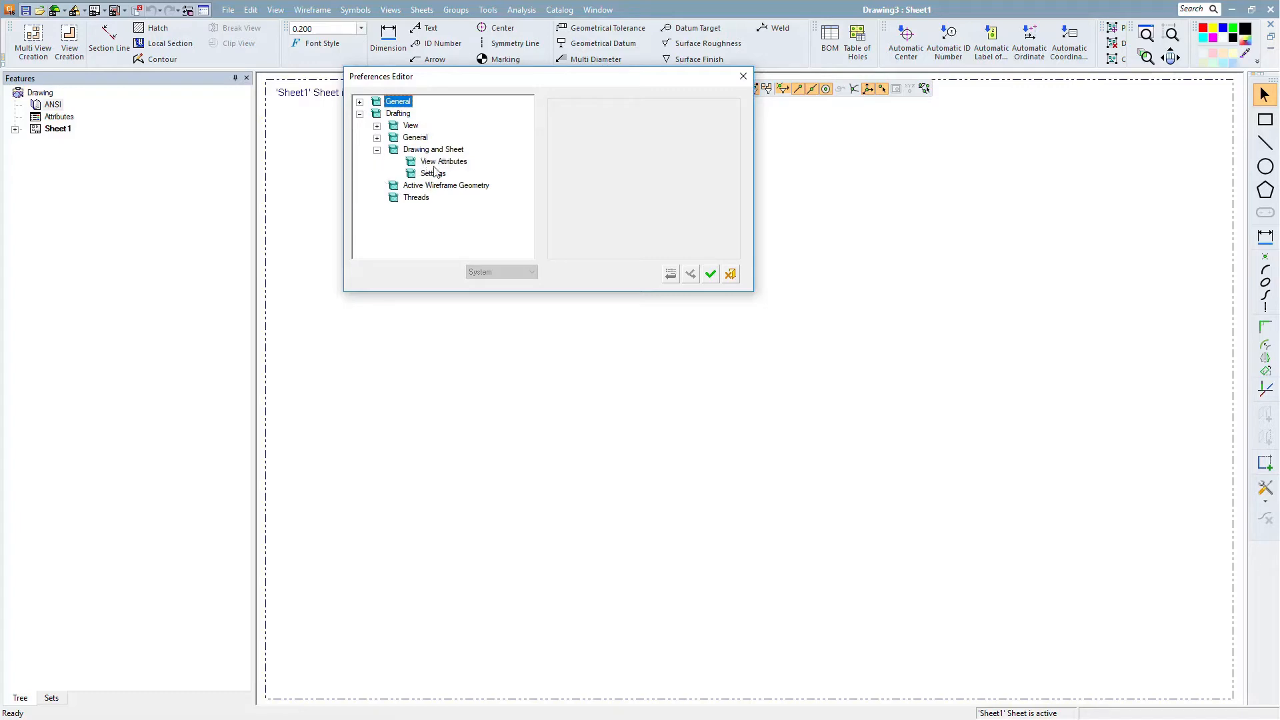
left_click(441, 162)
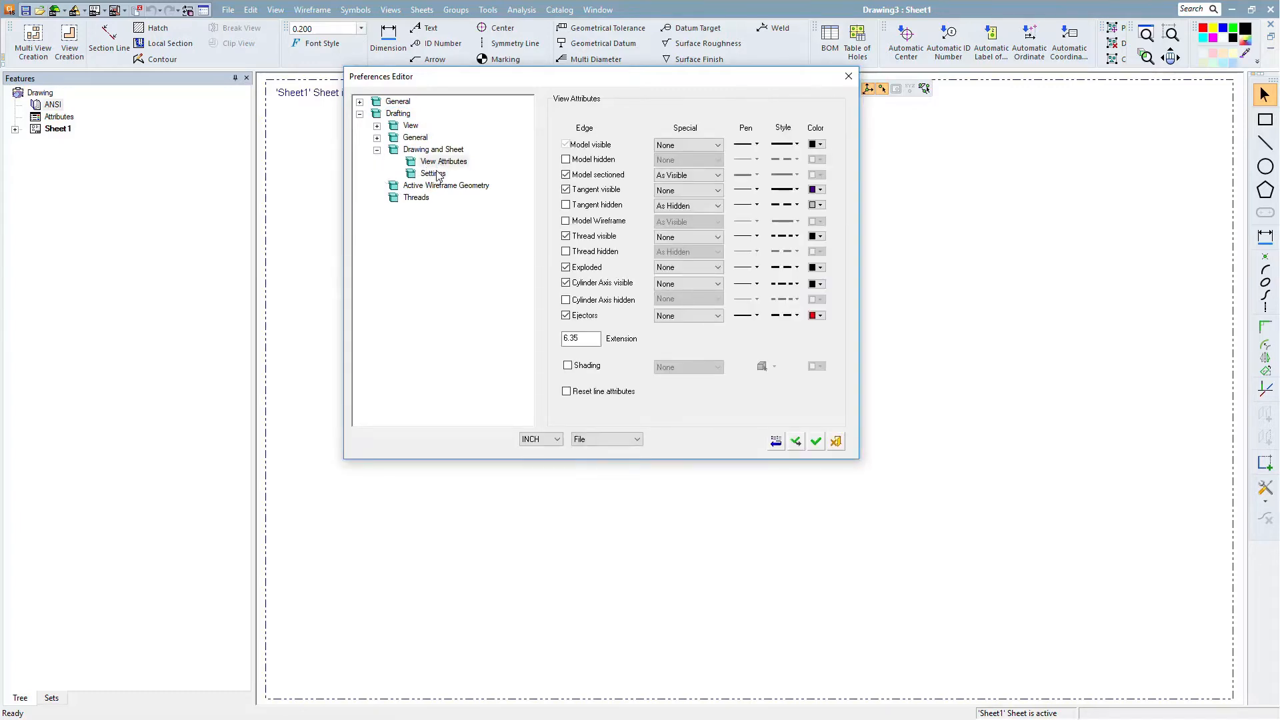
left_click(435, 174)
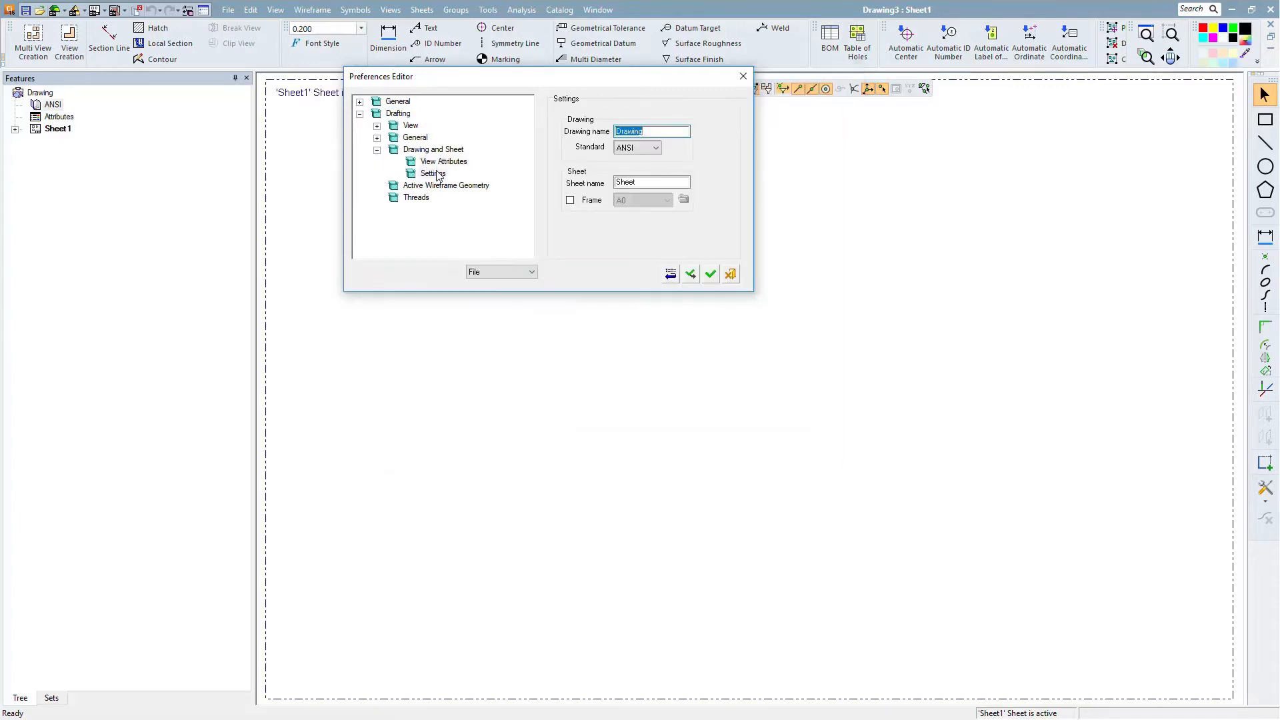
left_click(657, 149)
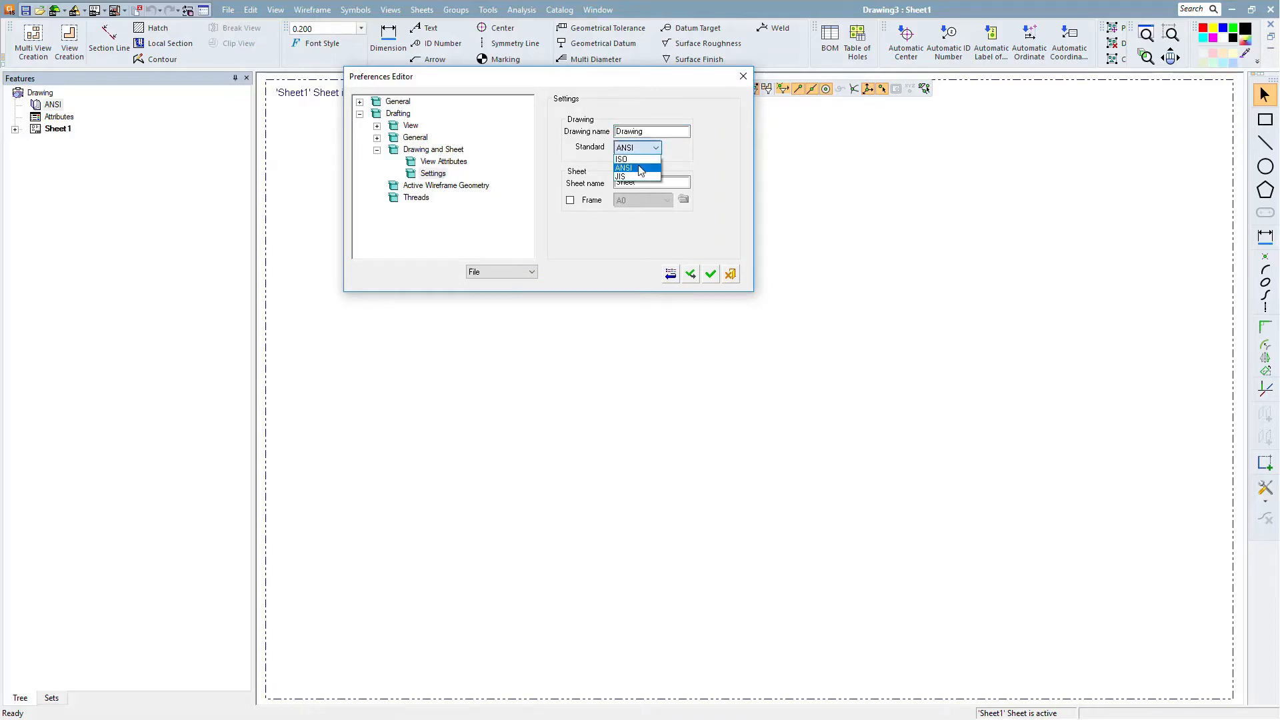
left_click(560, 250)
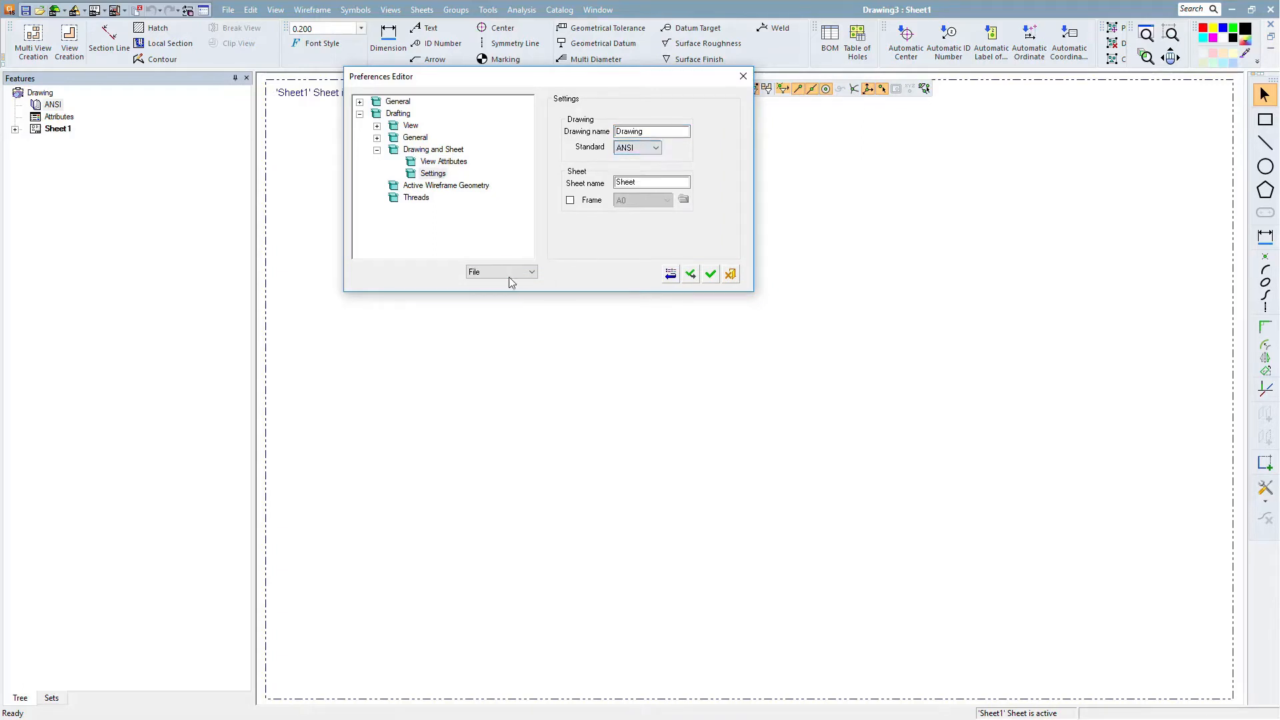
left_click(530, 273)
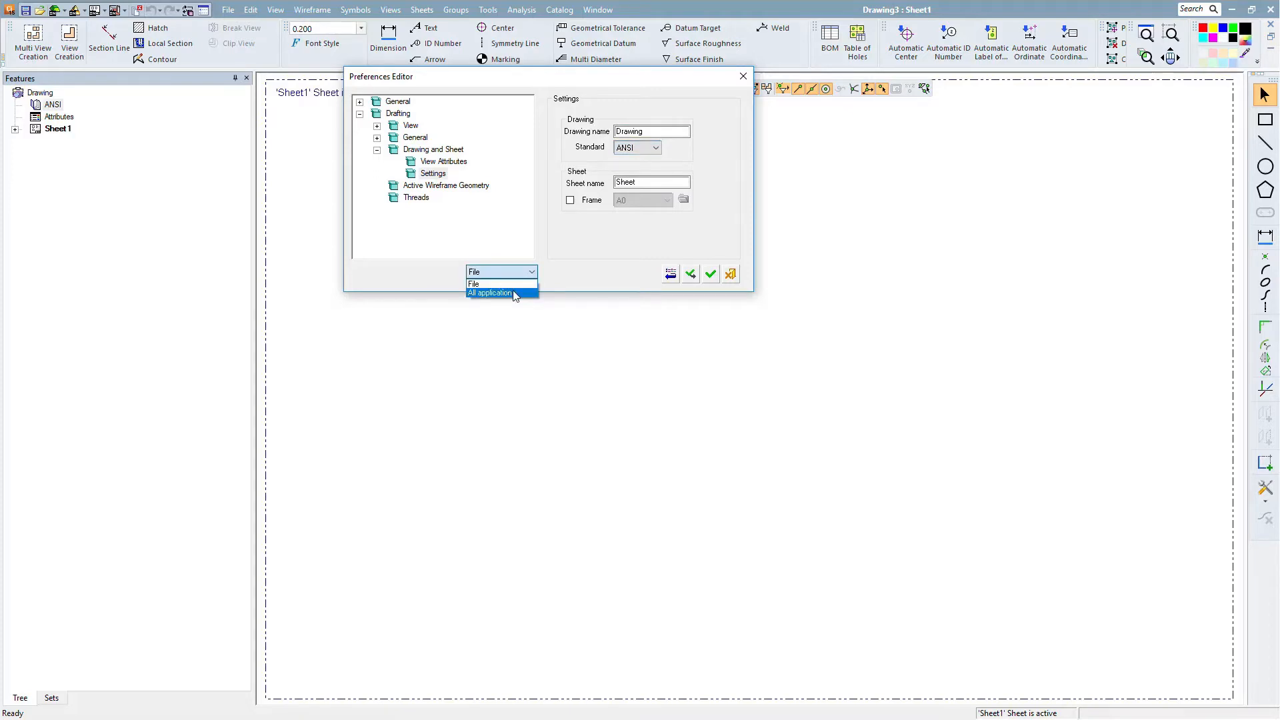
left_click(598, 252)
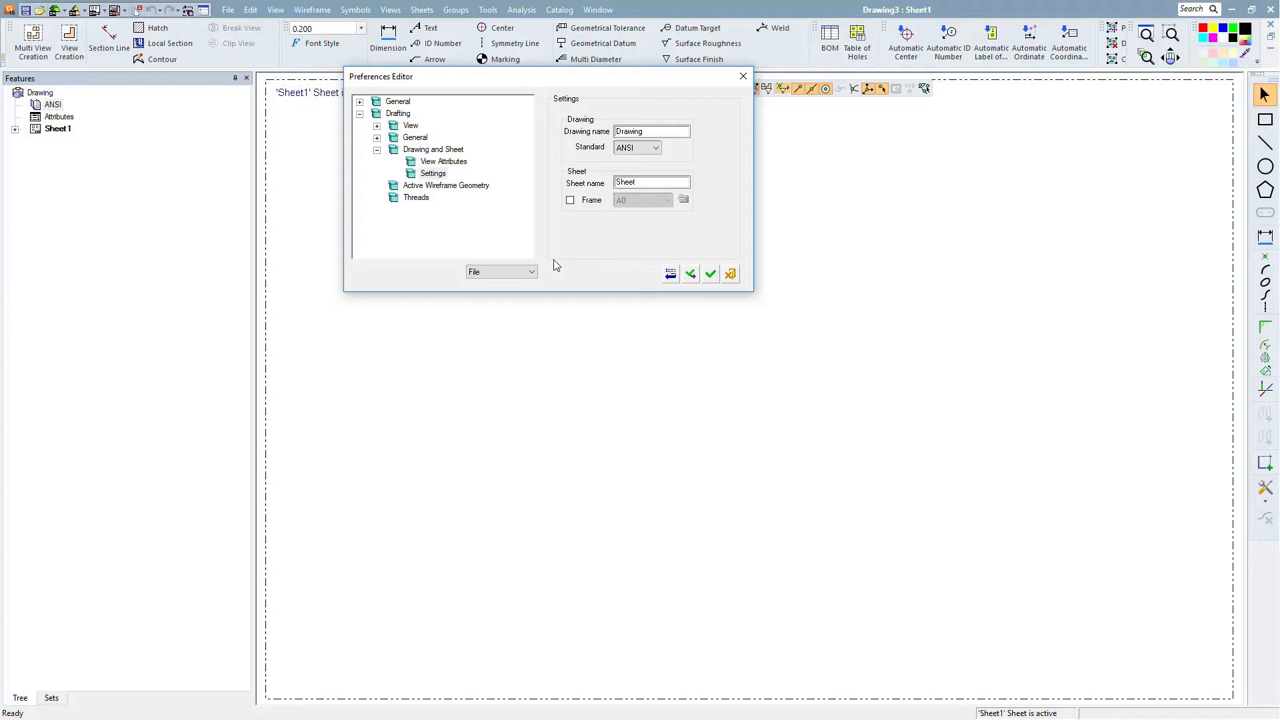
- Enable the sheet frame in the drawing preferences and set it to A0
left_click(571, 201)
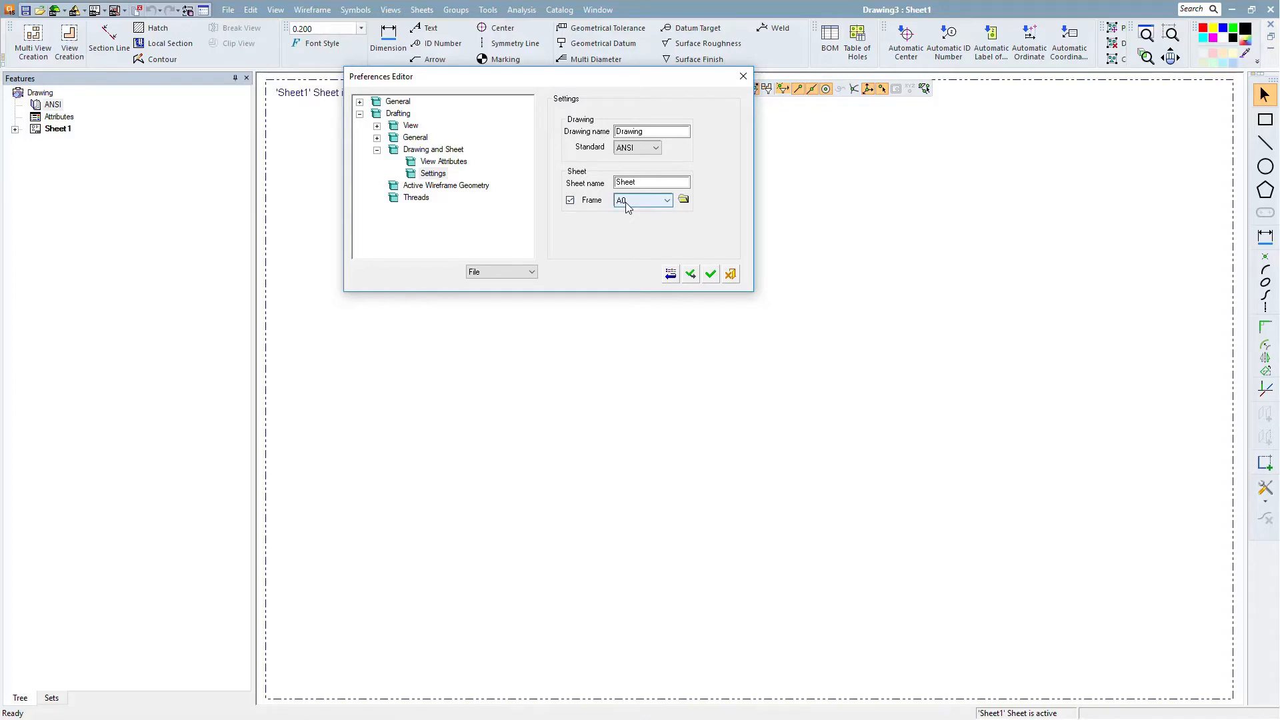
left_click(627, 201)
left_click(581, 224)
- Review the Simple View and Dimensions drafting preferences and confirm the Preferences Editor changes
left_click(377, 125)
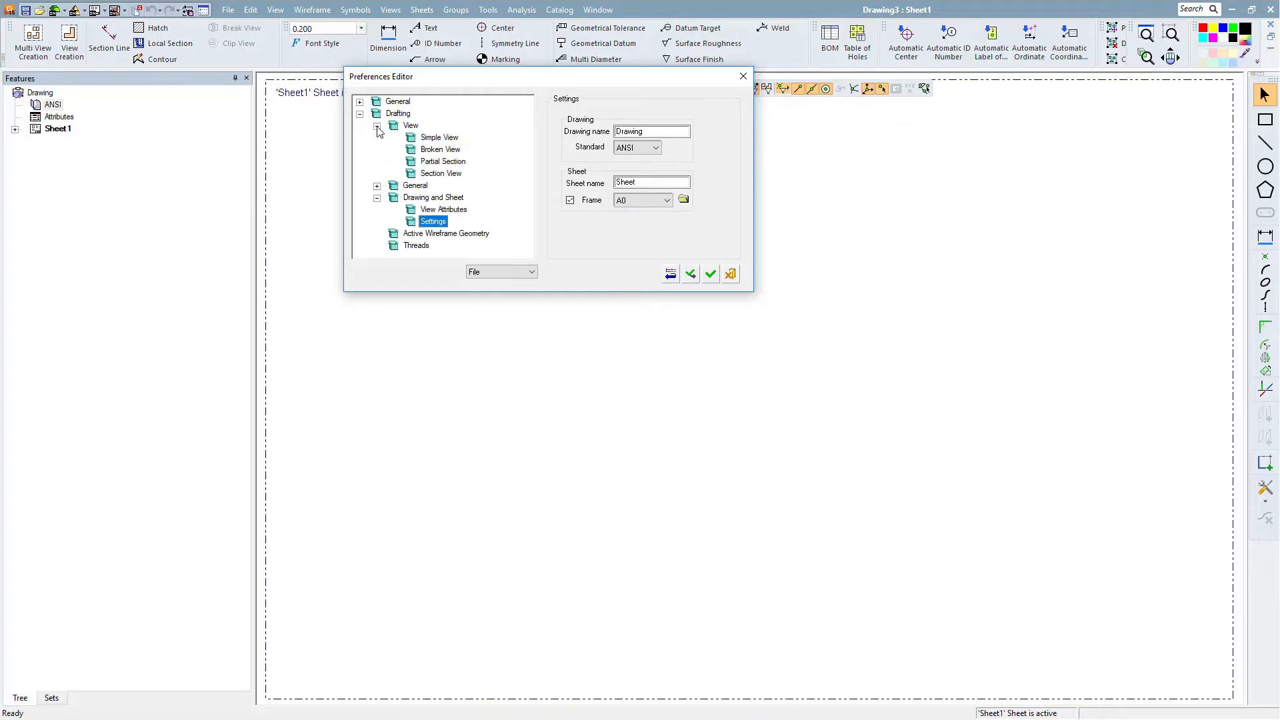
left_click(409, 126)
left_click(438, 137)
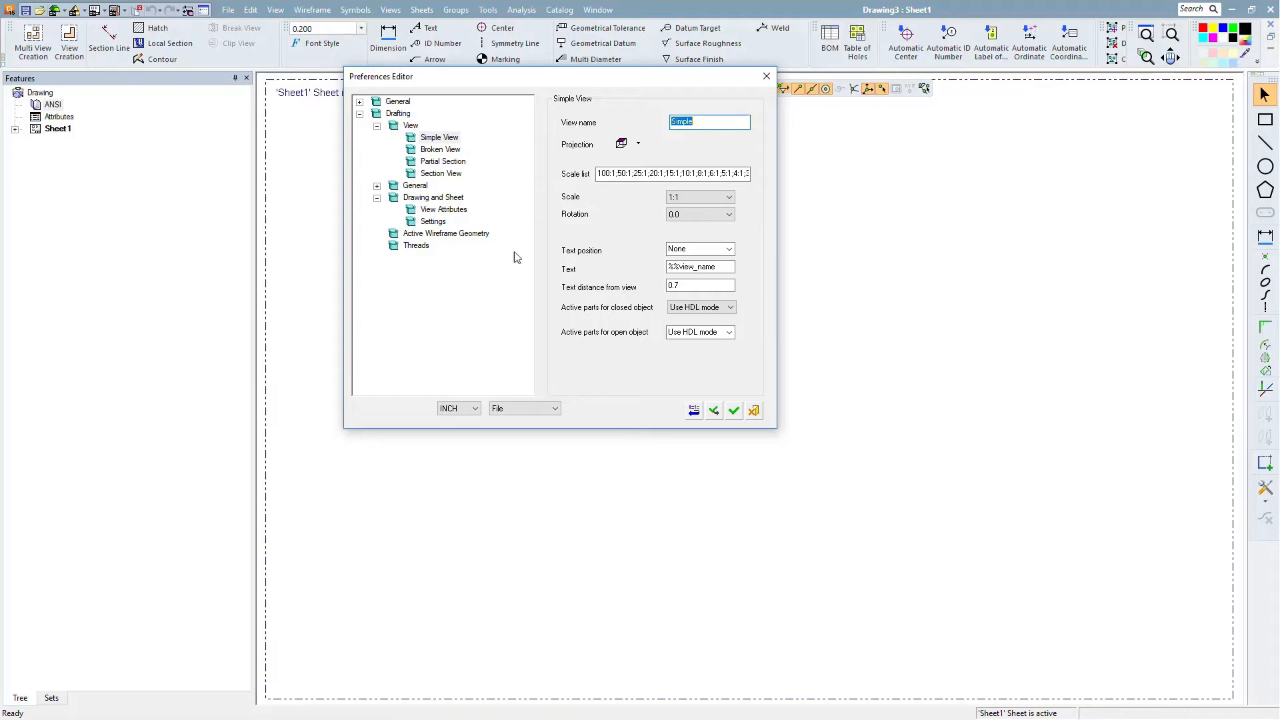
left_click(377, 186)
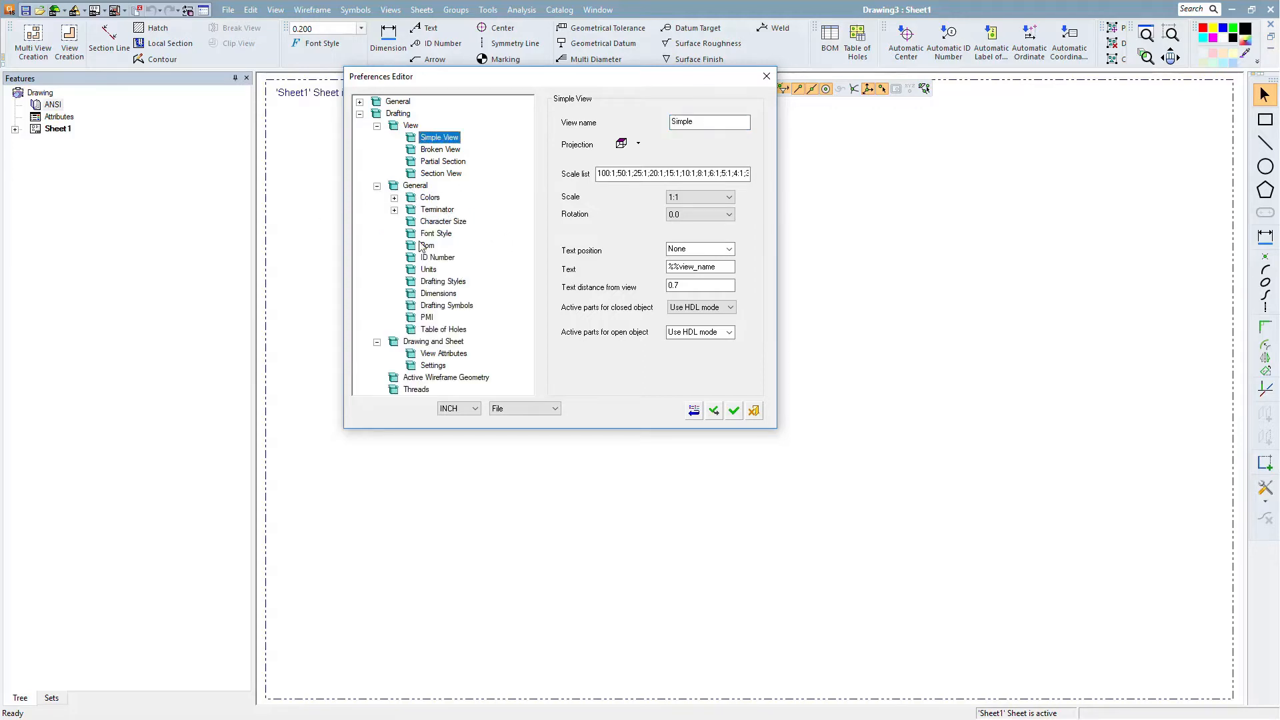
left_click(435, 295)
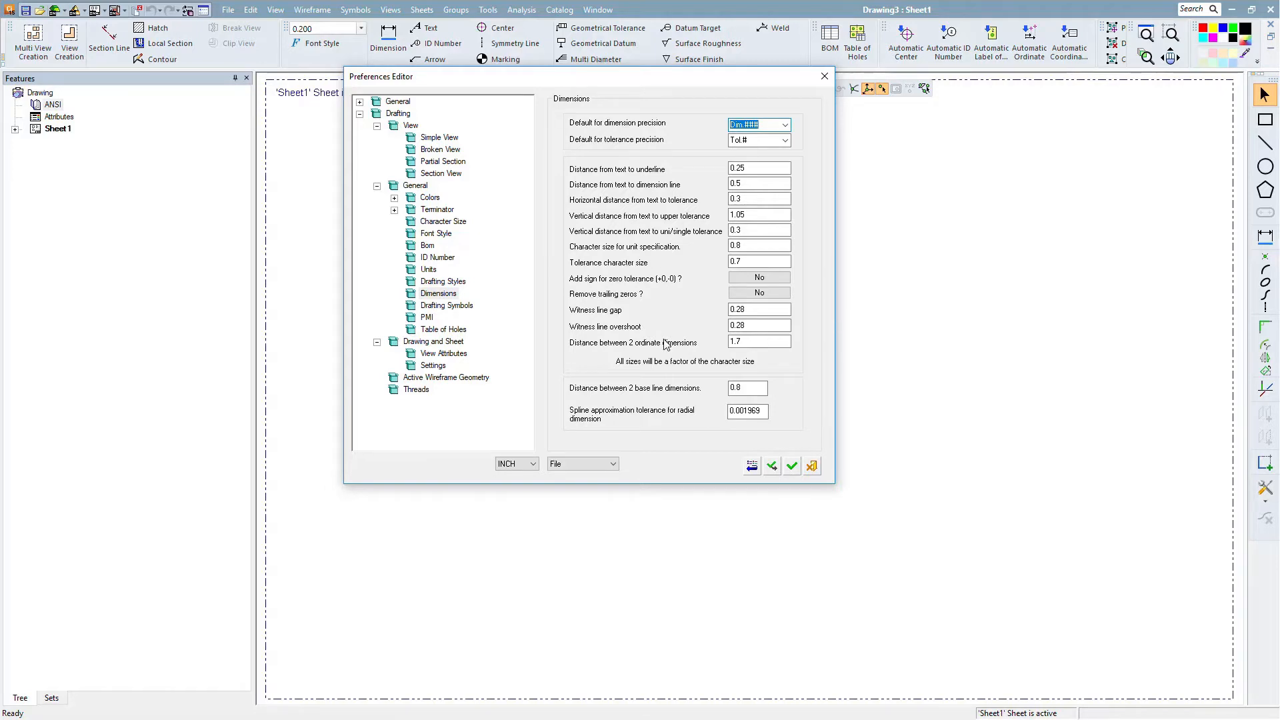
left_click(792, 466)
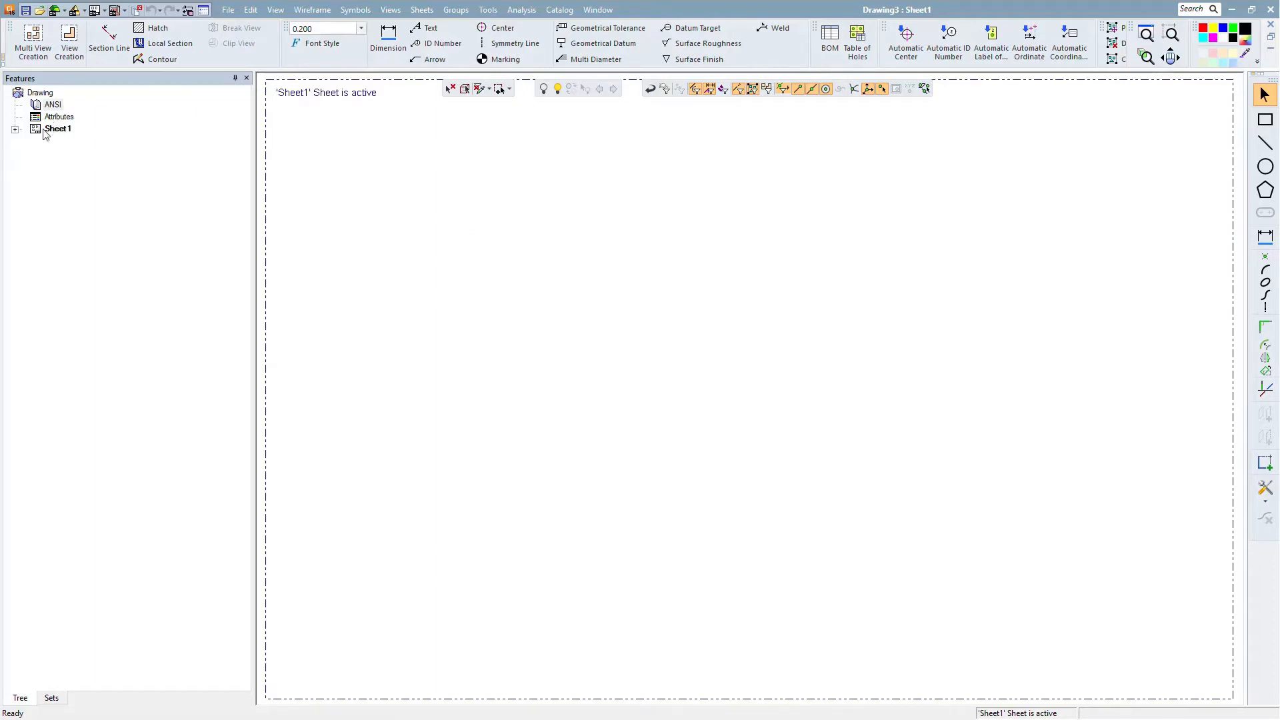
- Edit the drawing's view attributes to show model hidden edges and turn off visible cylinder axes
left_click(44, 131)
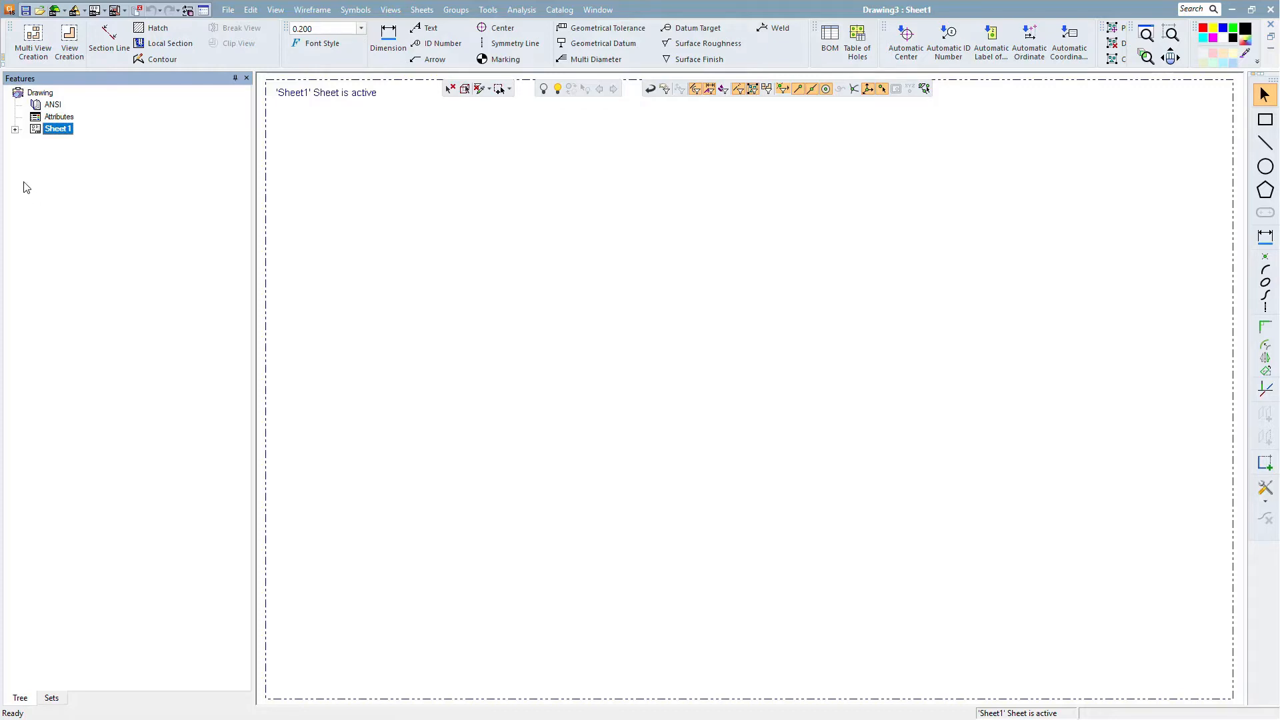
left_click(927, 415)
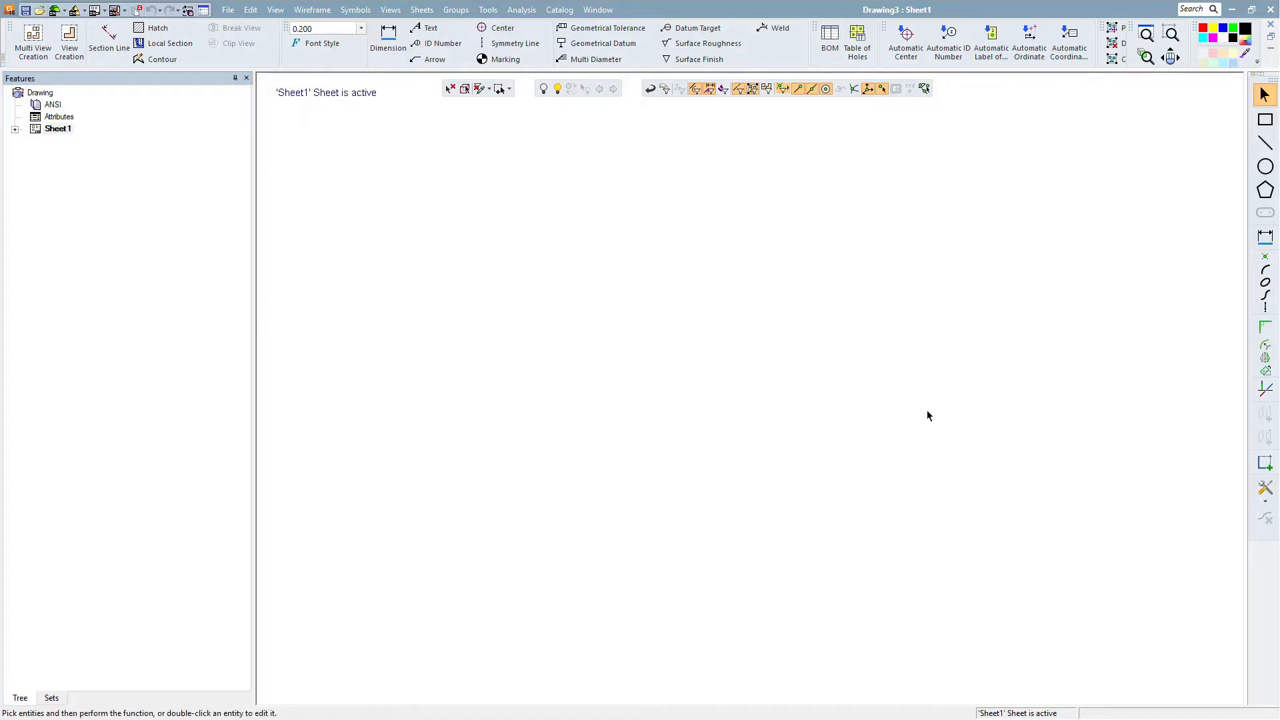
double_click(48, 118)
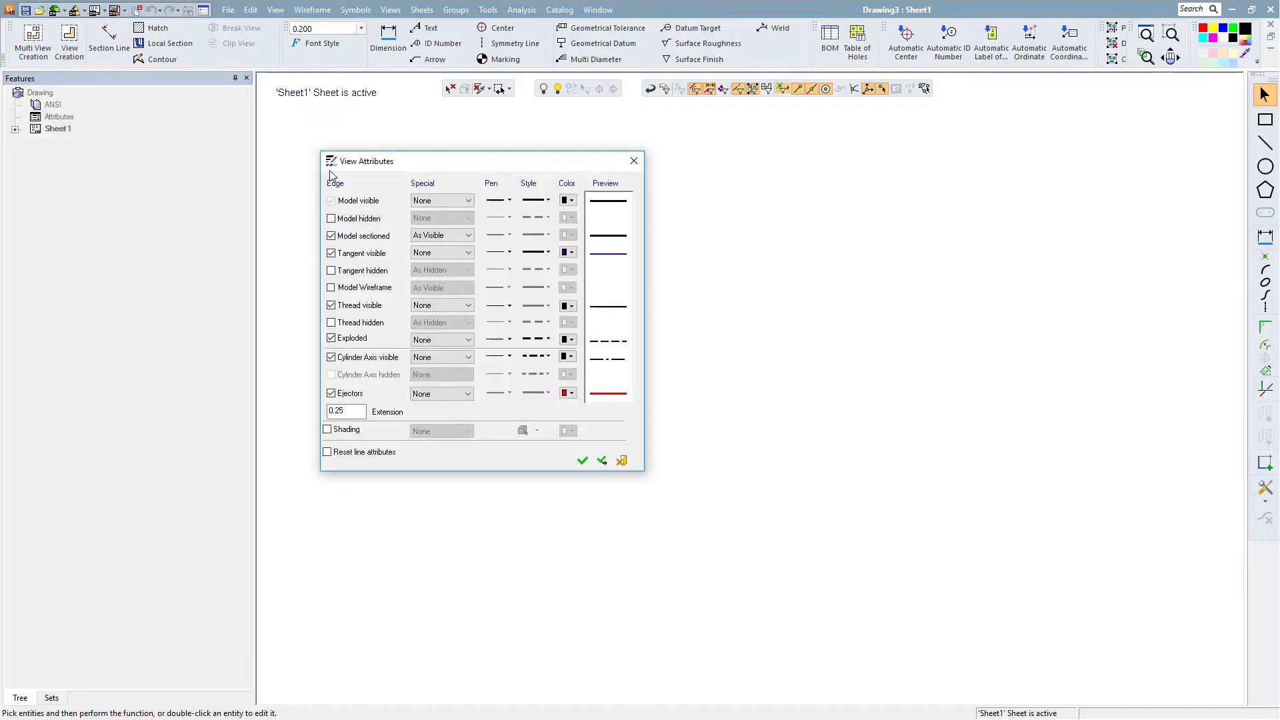
left_click(435, 202)
left_click(457, 172)
left_click(332, 219)
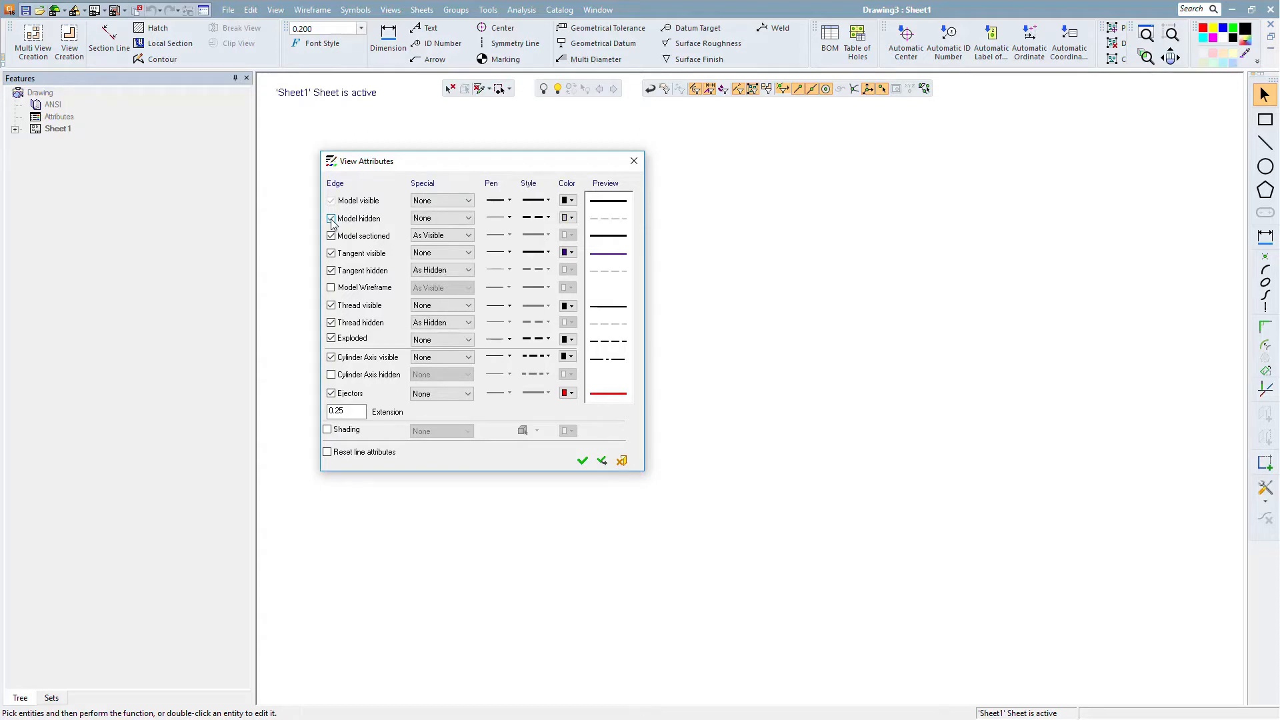
left_click(331, 357)
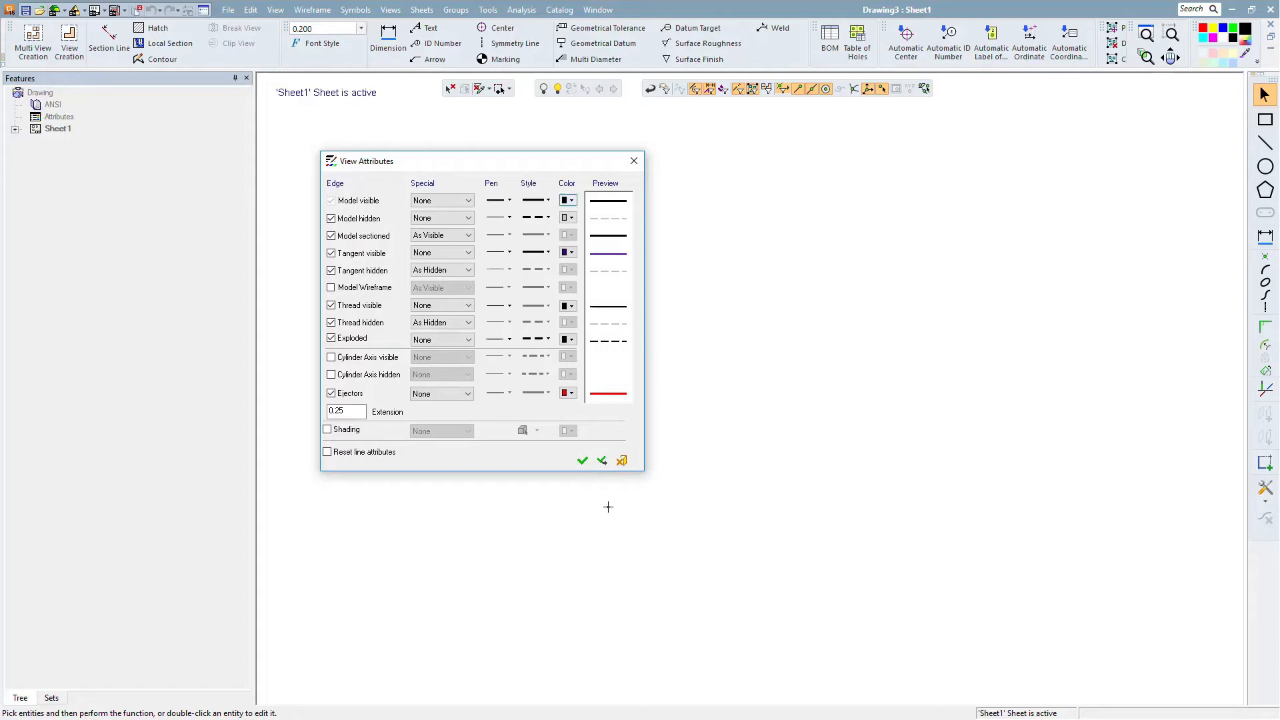
left_click(582, 460)
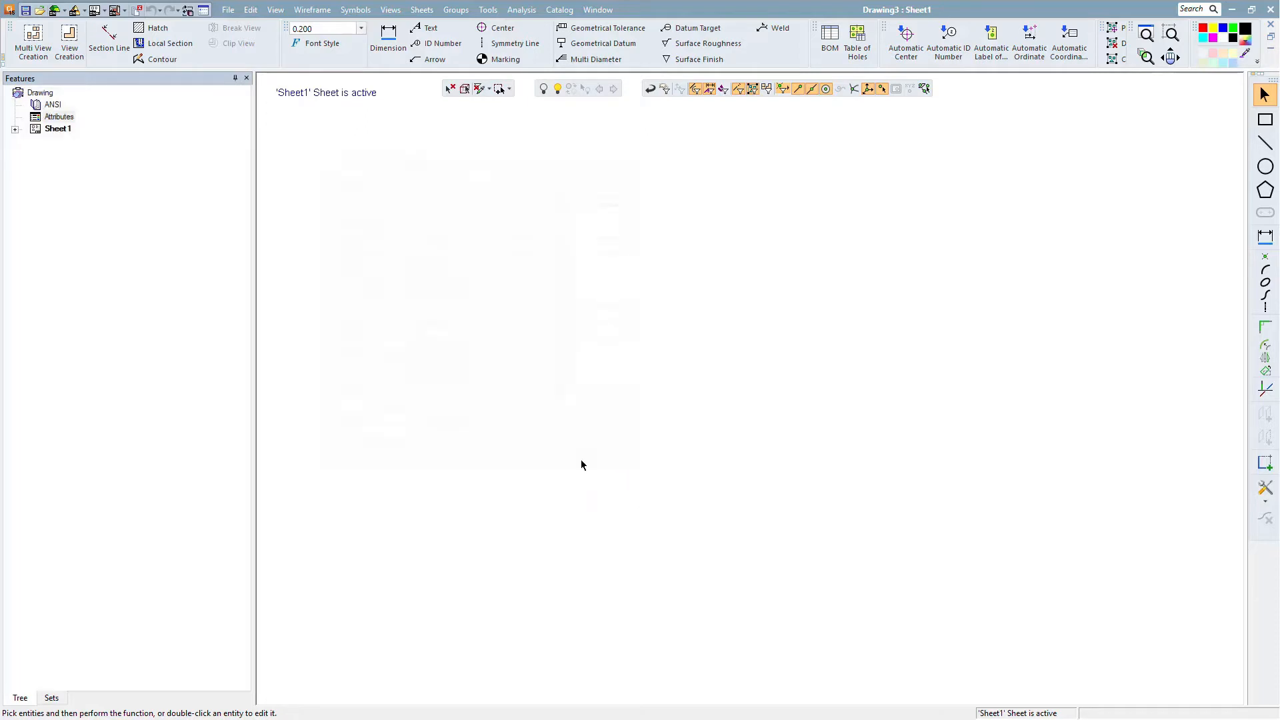
- Change Sheet1's frame from none to the E size frame
left_click(15, 129)
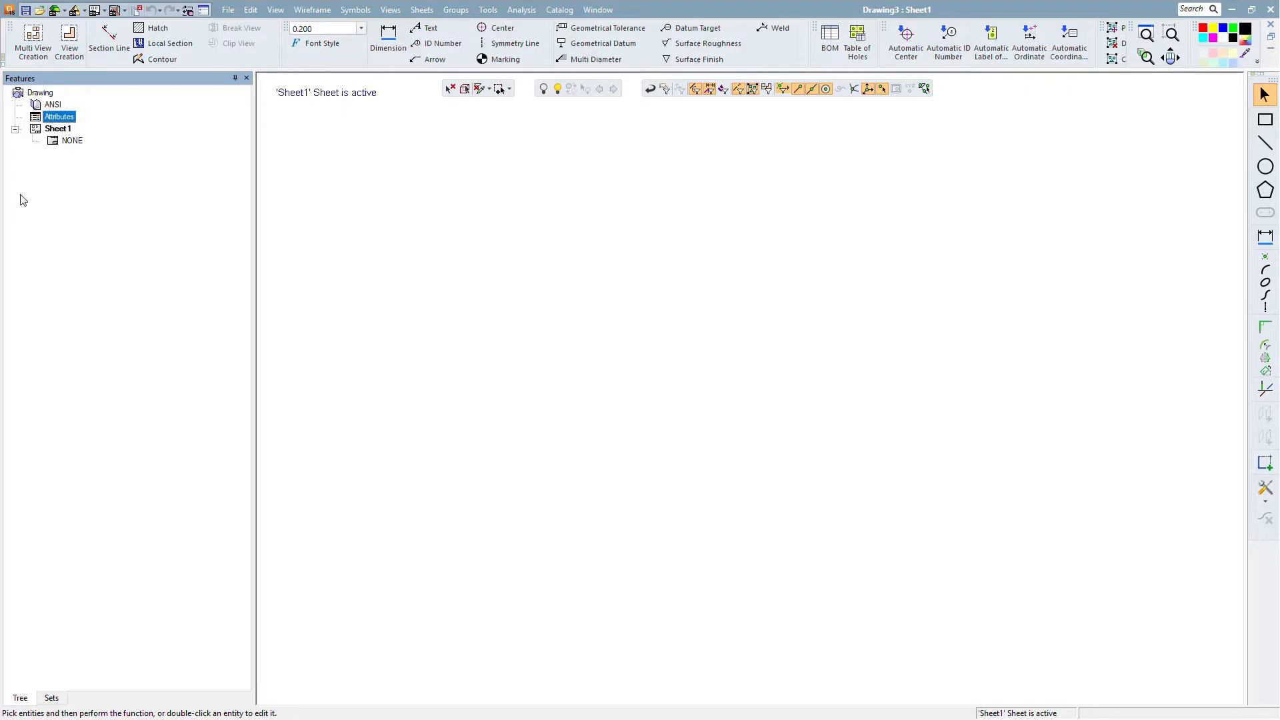
double_click(72, 141)
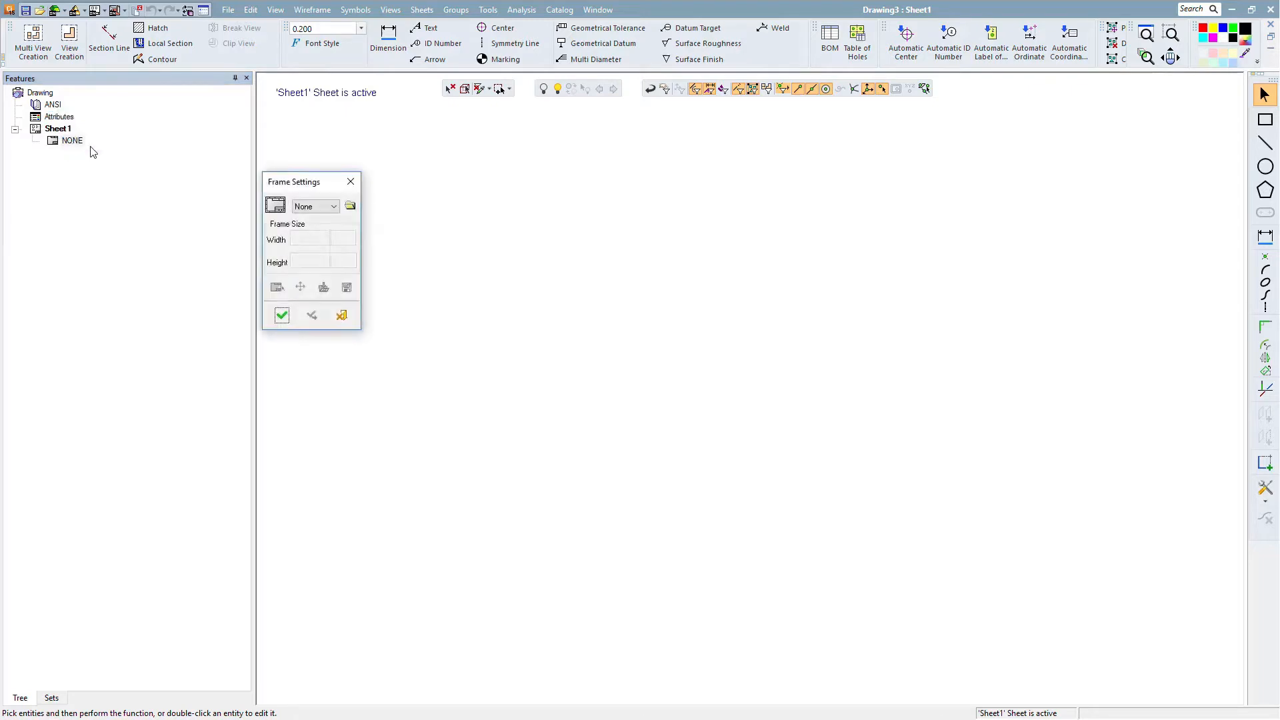
left_click(322, 208)
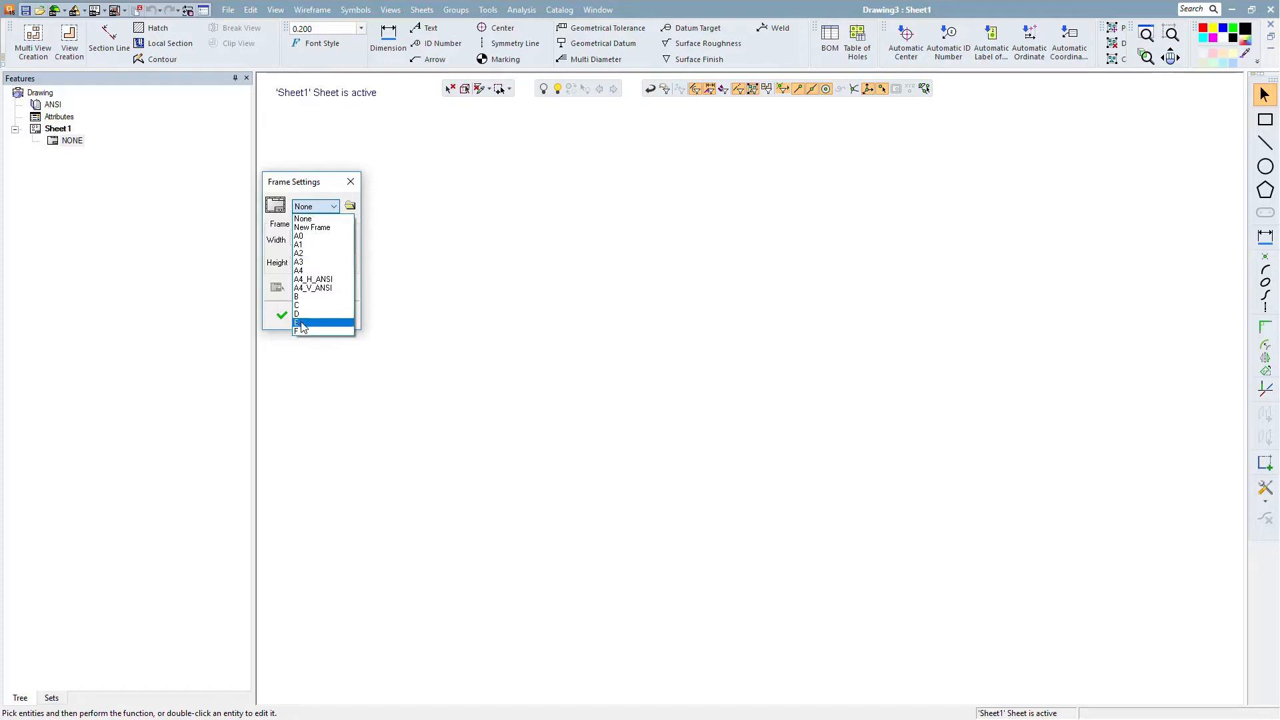
left_click(302, 324)
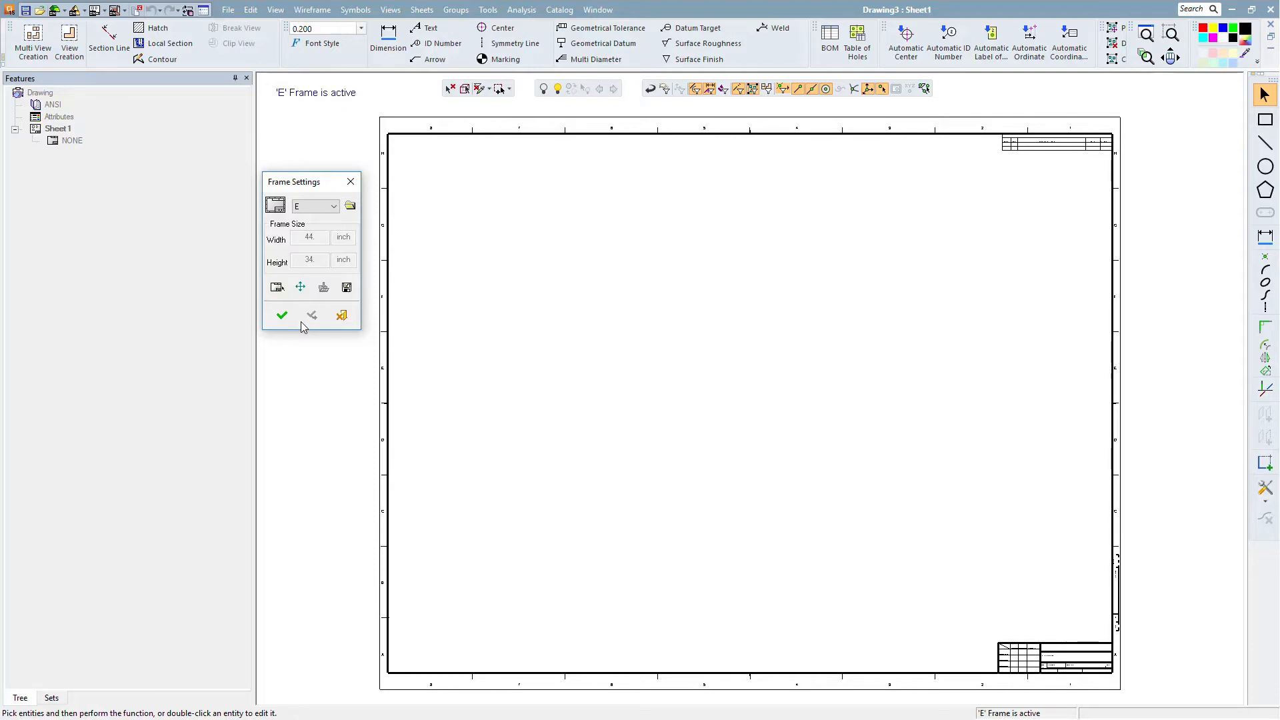
left_click_drag(312, 185, 284, 185)
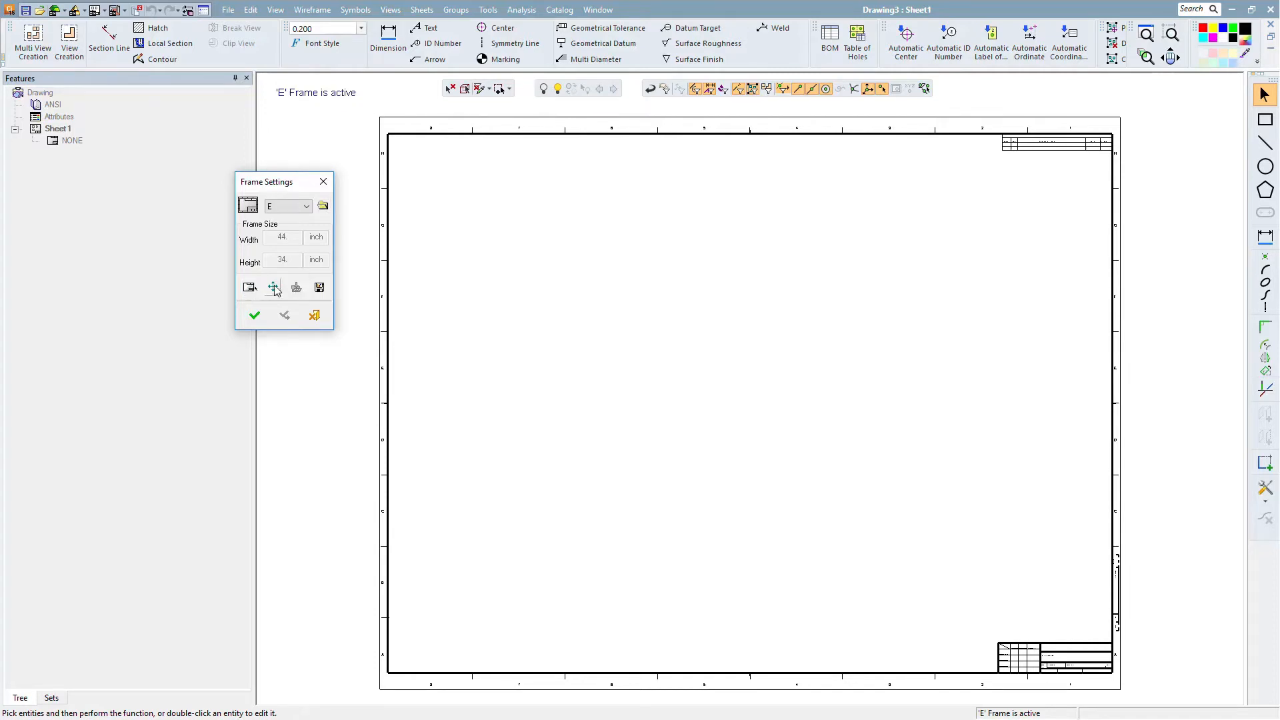
left_click(256, 320)
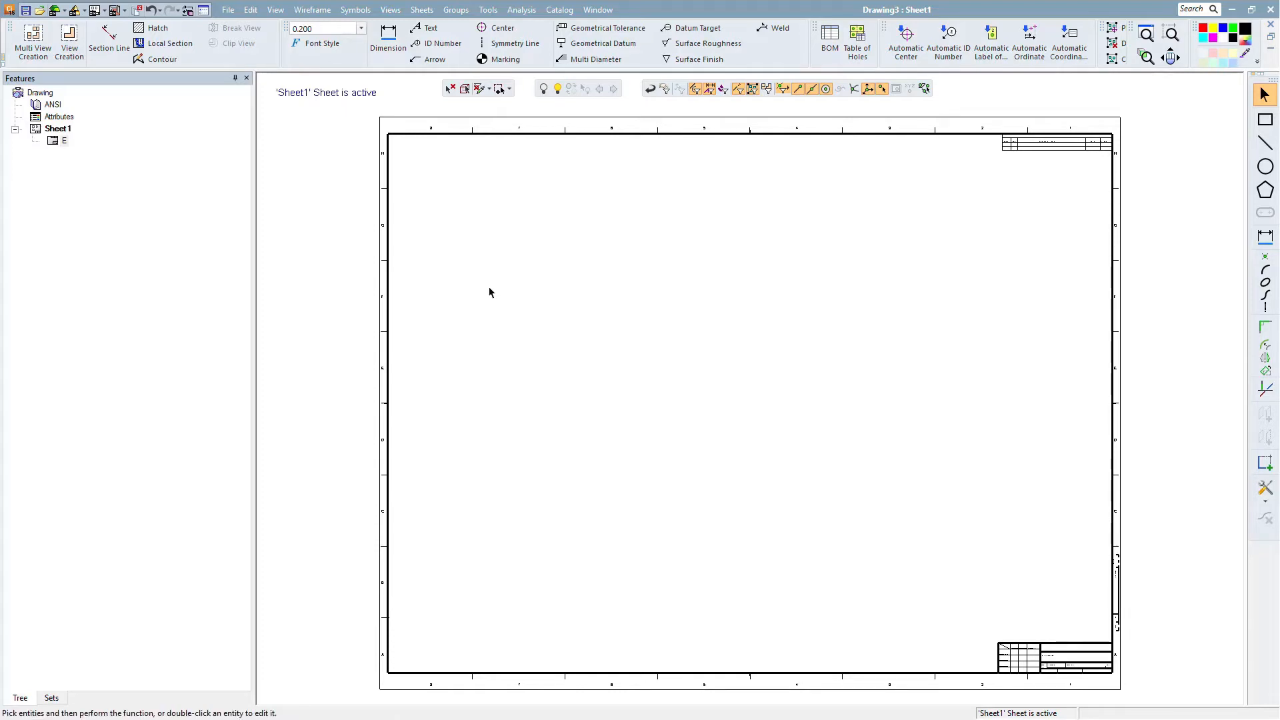
- Open View Creation and load the Core.elt model from the Spotlight 20Jun - Drafting folder
left_click(70, 38)
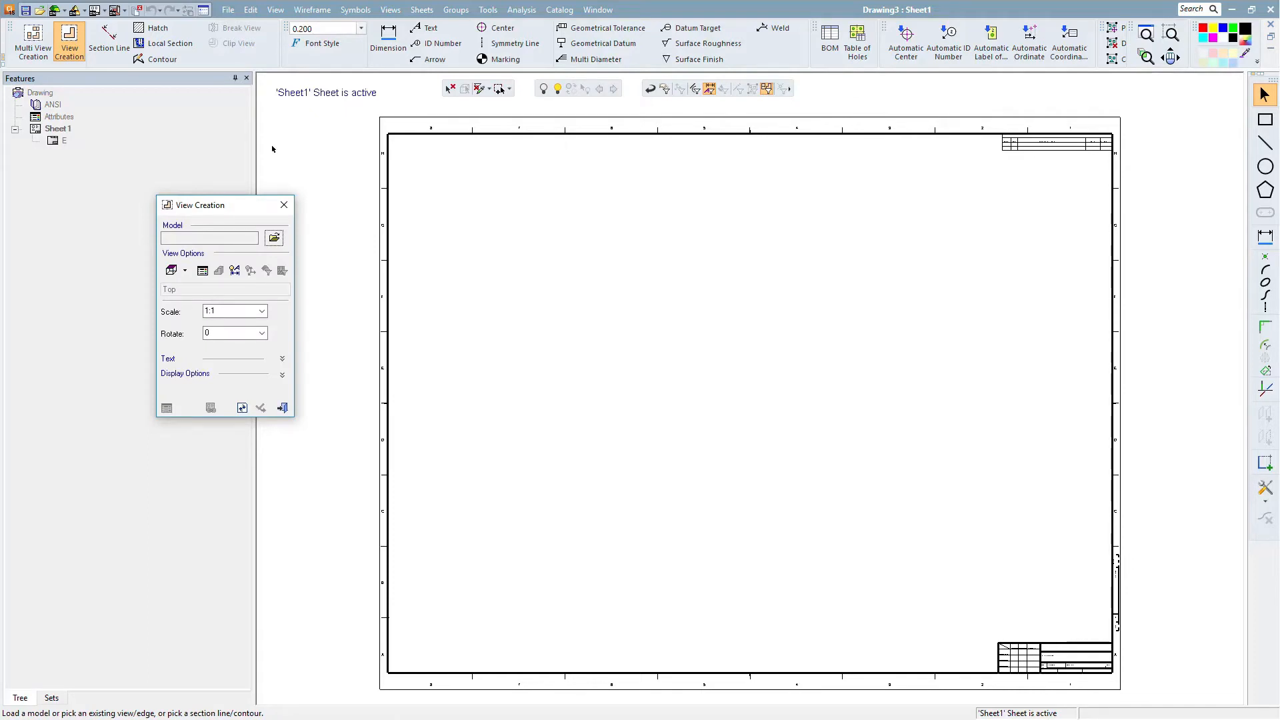
left_click_drag(203, 208, 241, 168)
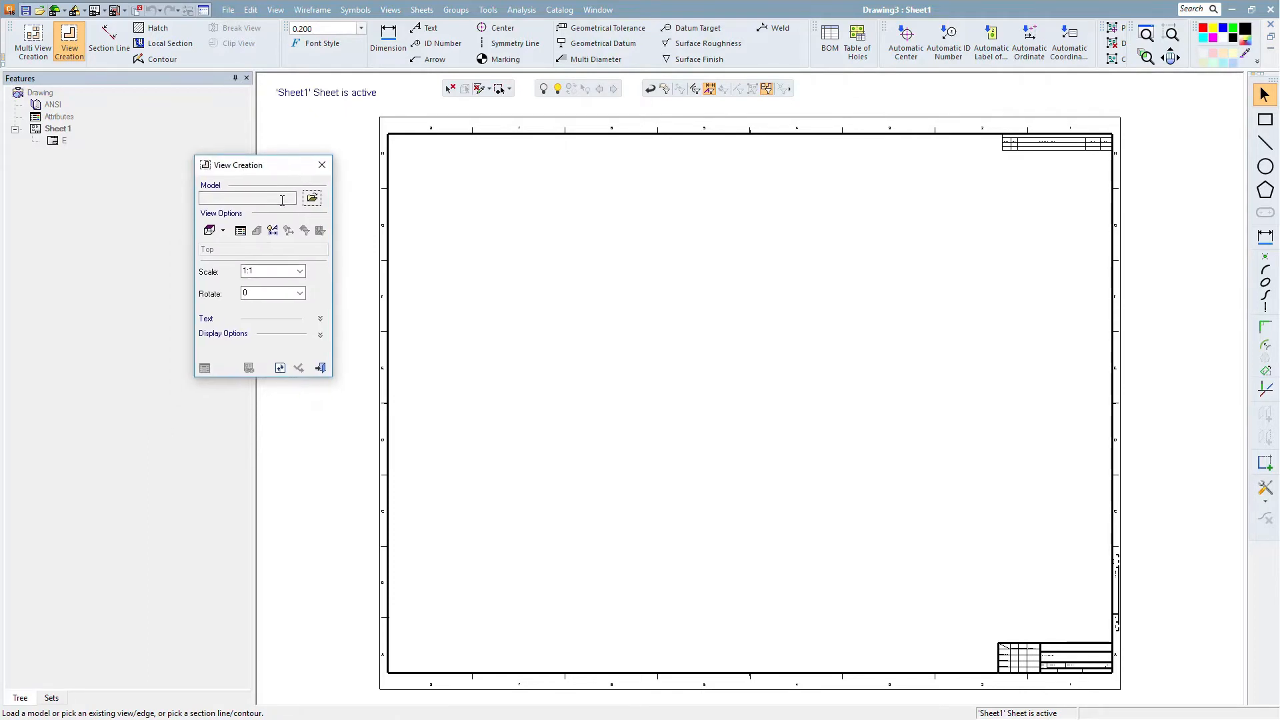
left_click(312, 199)
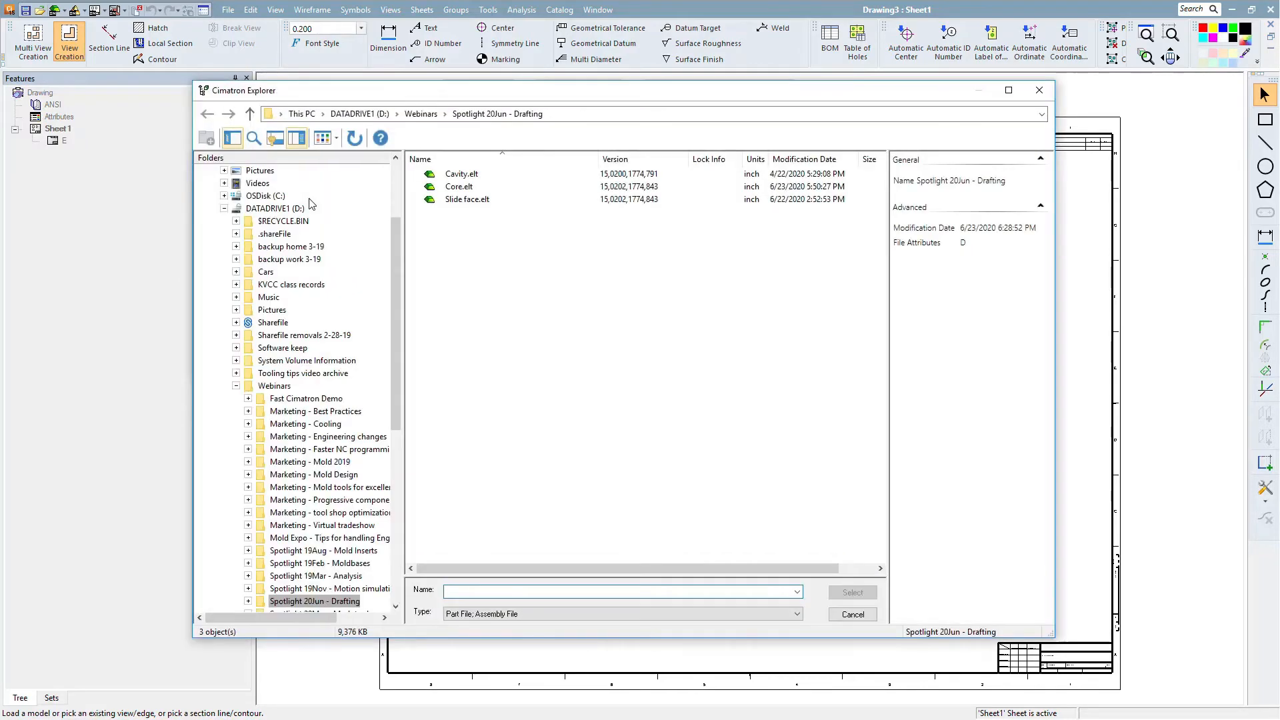
left_click(459, 186)
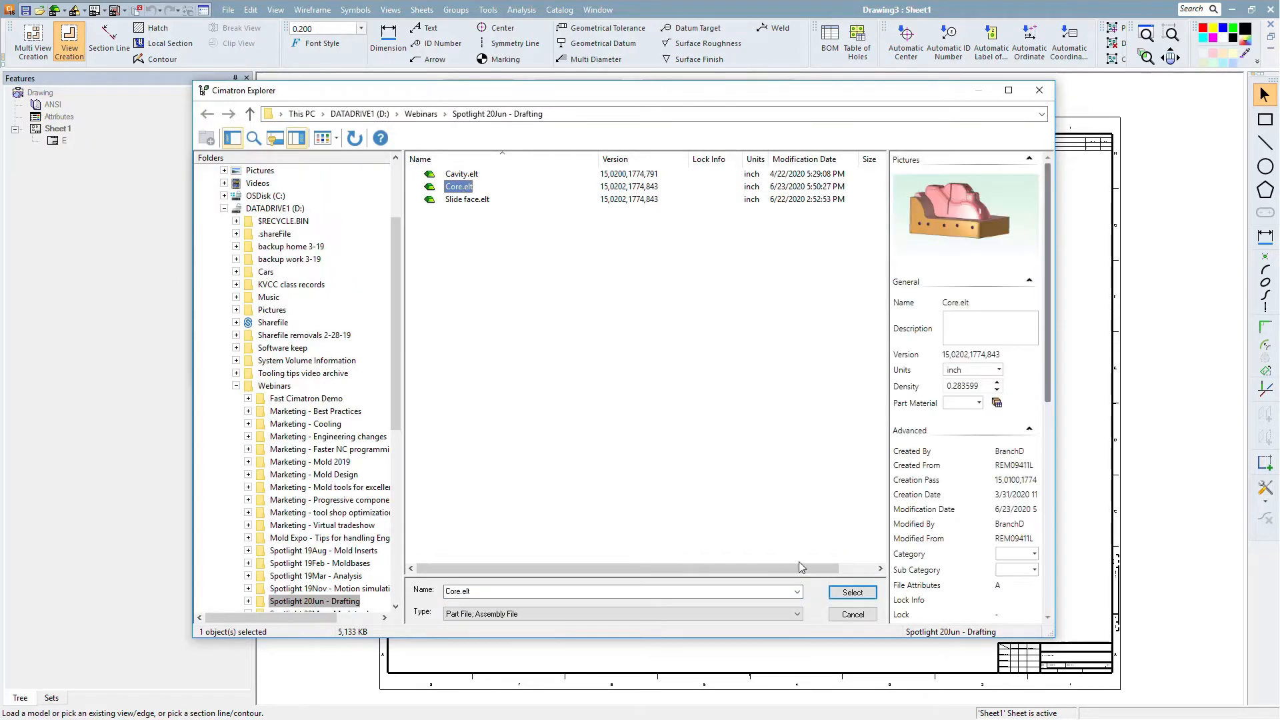
left_click(856, 593)
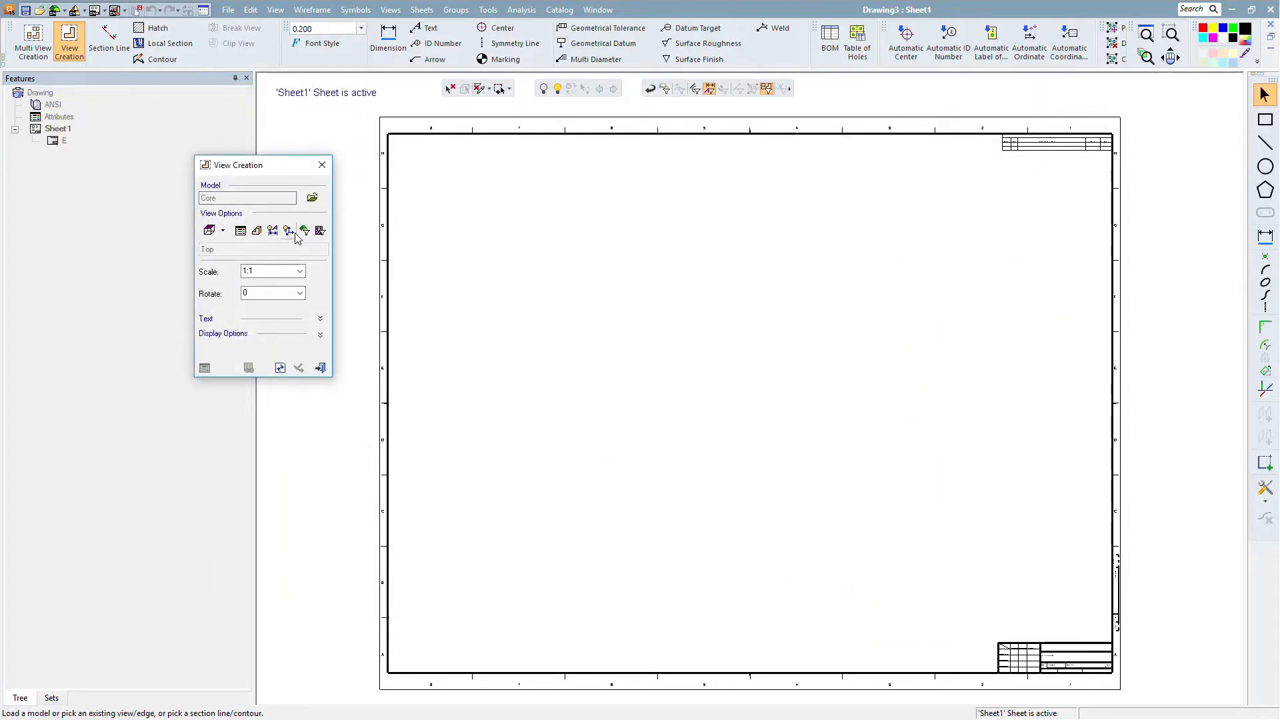
- Place a top view of the Core model in the upper left of the sheet and apply it
left_click(589, 294)
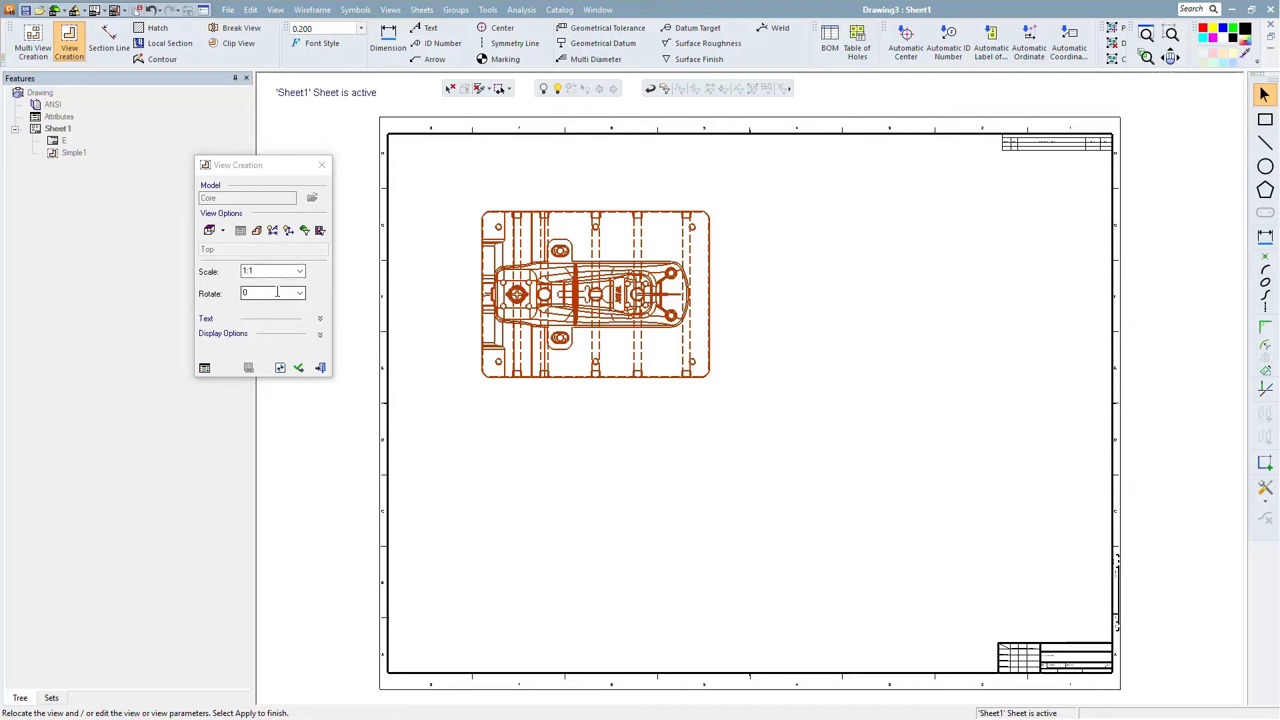
left_click(212, 231)
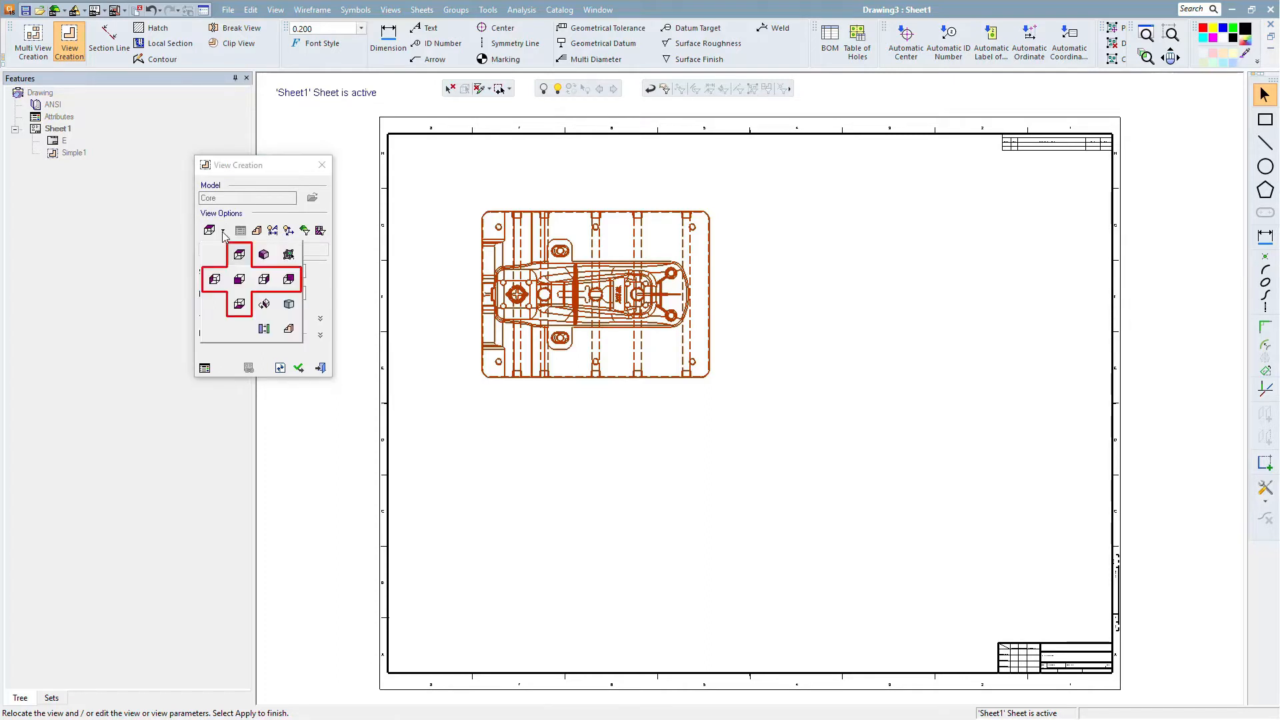
left_click(238, 281)
left_click(235, 352)
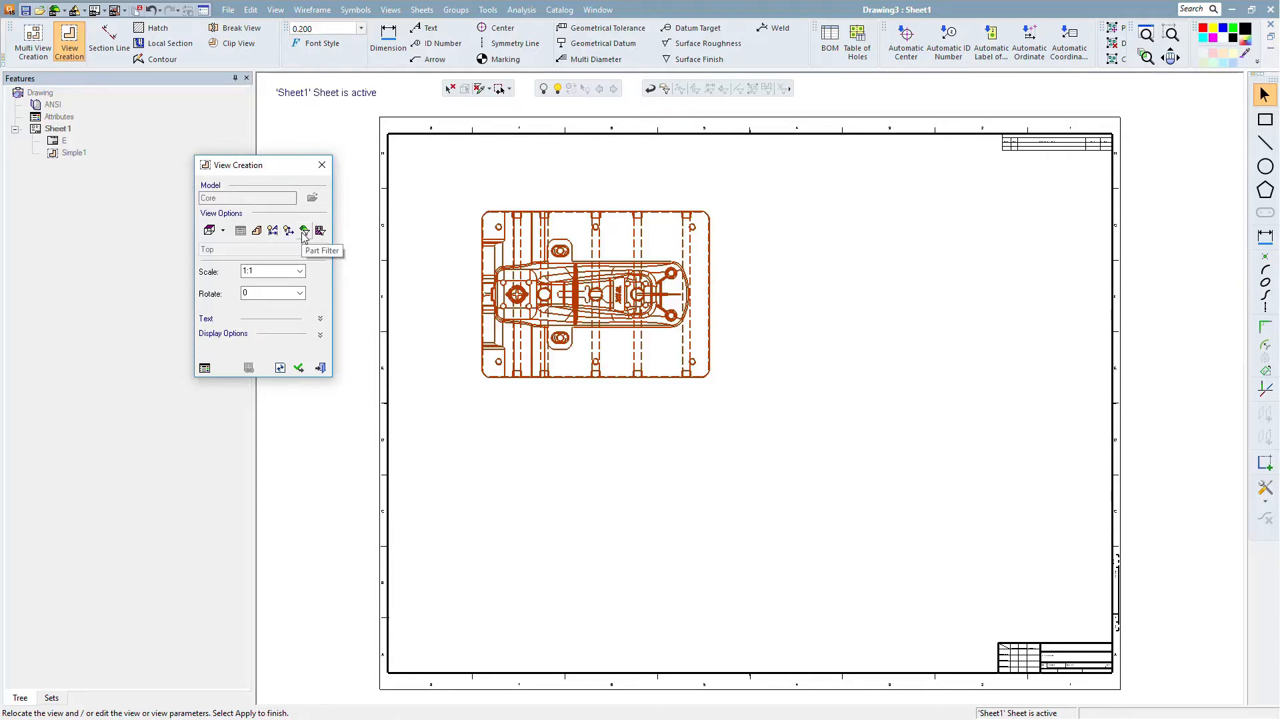
left_click(299, 368)
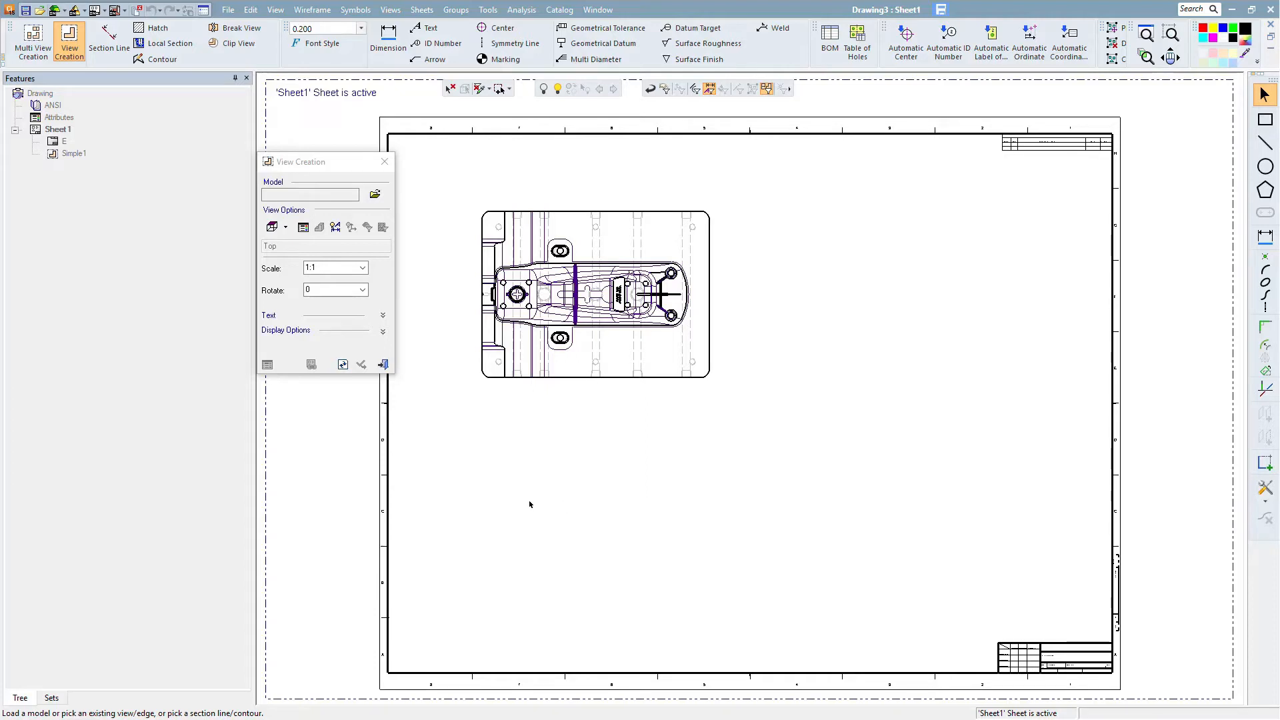
- Project a front view from the top view and place it below
left_click(587, 381)
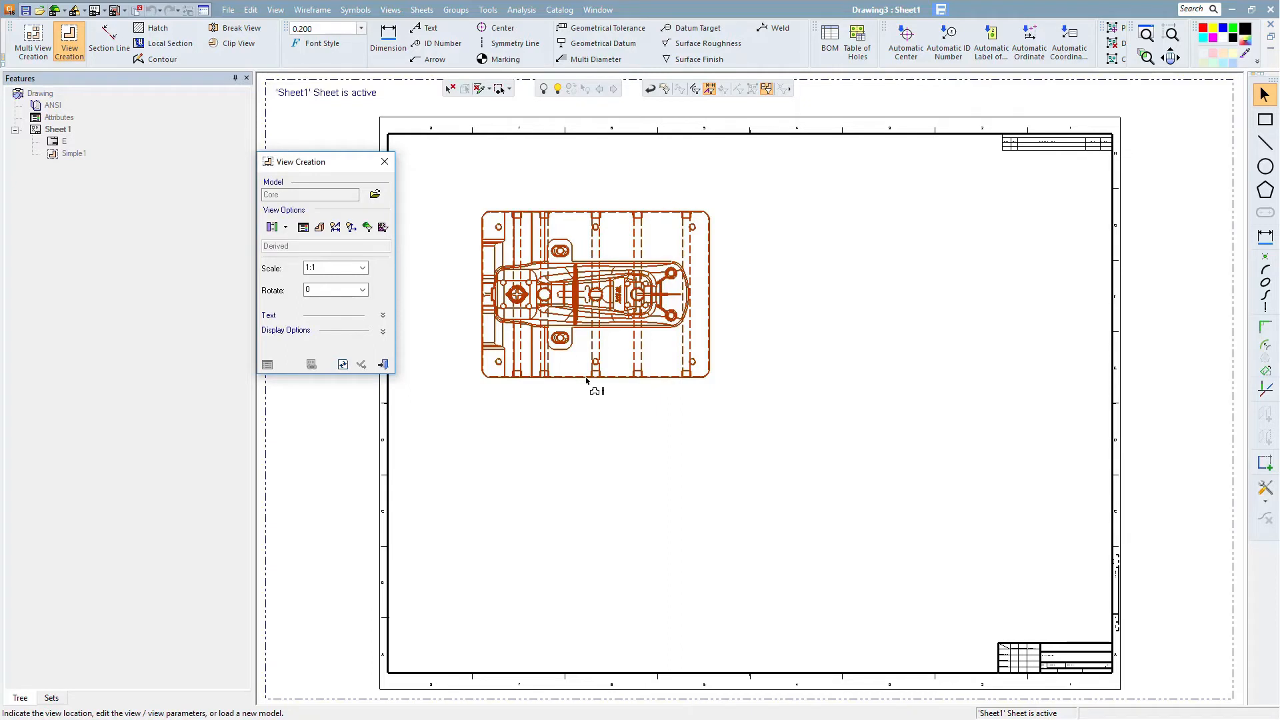
left_click(553, 607)
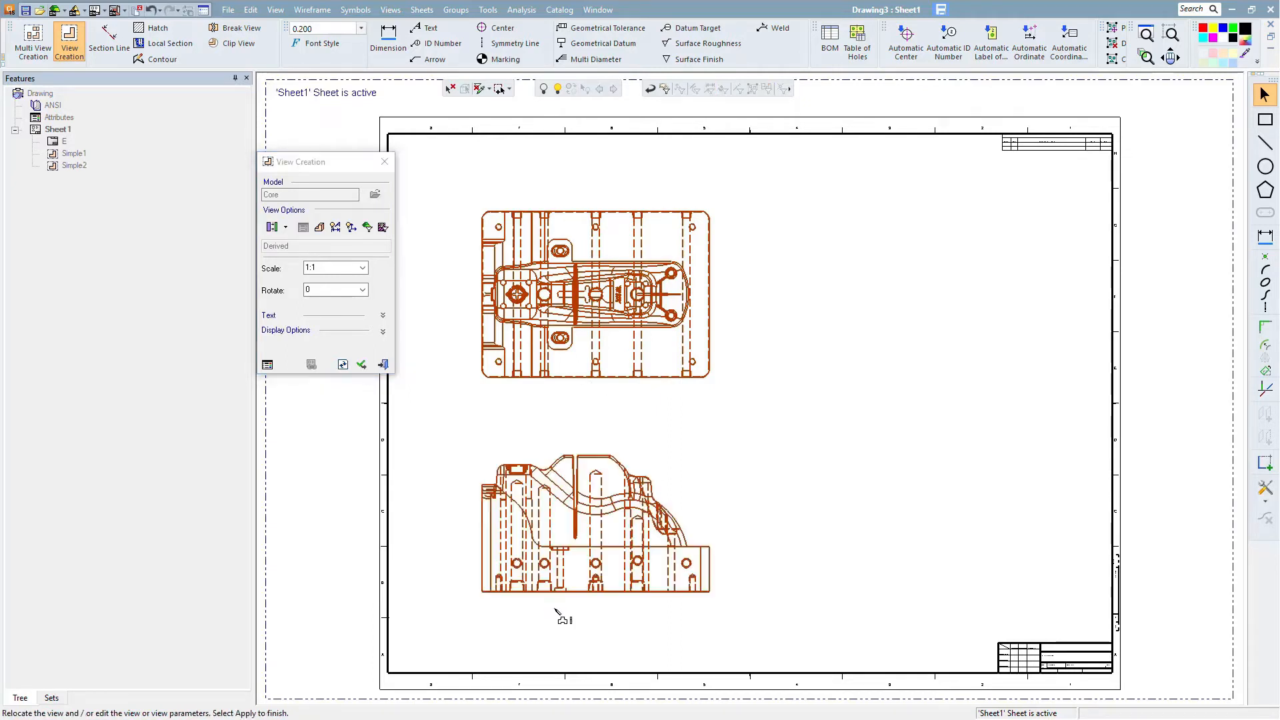
left_click(599, 517)
middle_click(599, 518)
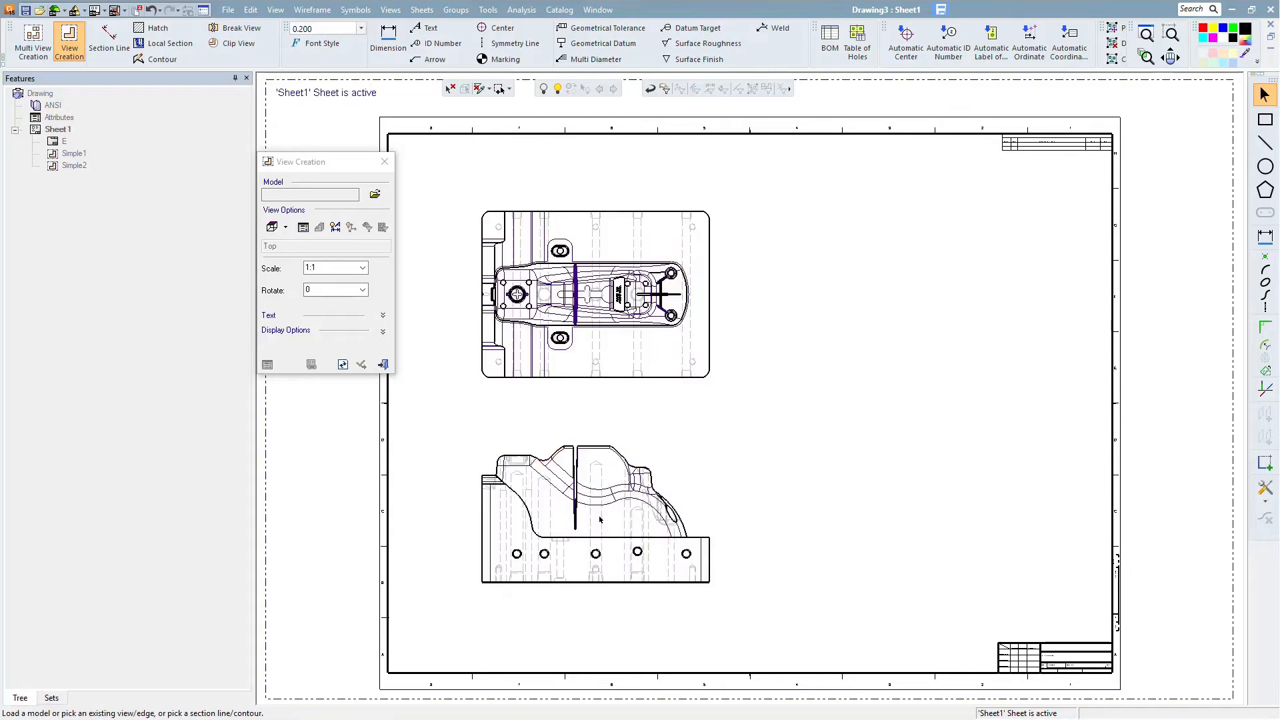
- Project a side view from the front view to its right, apply it and close View Creation
left_click(710, 565)
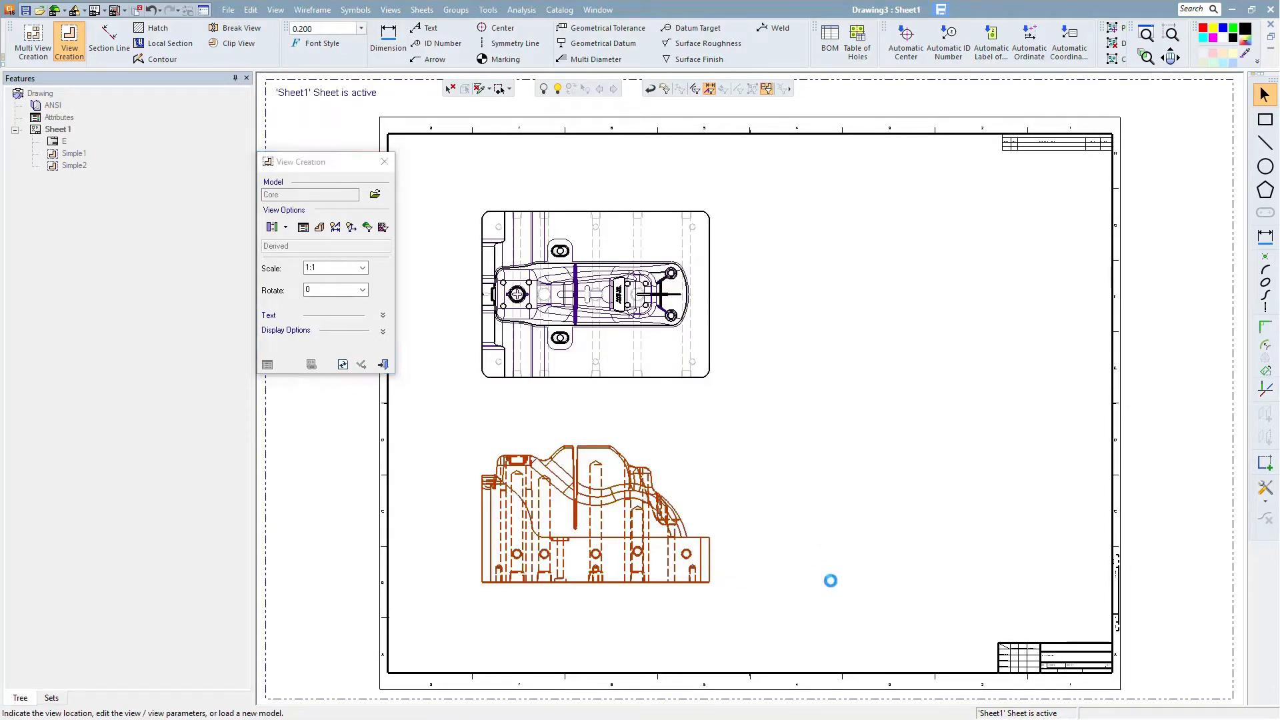
left_click(825, 607)
left_click_drag(839, 537, 866, 535)
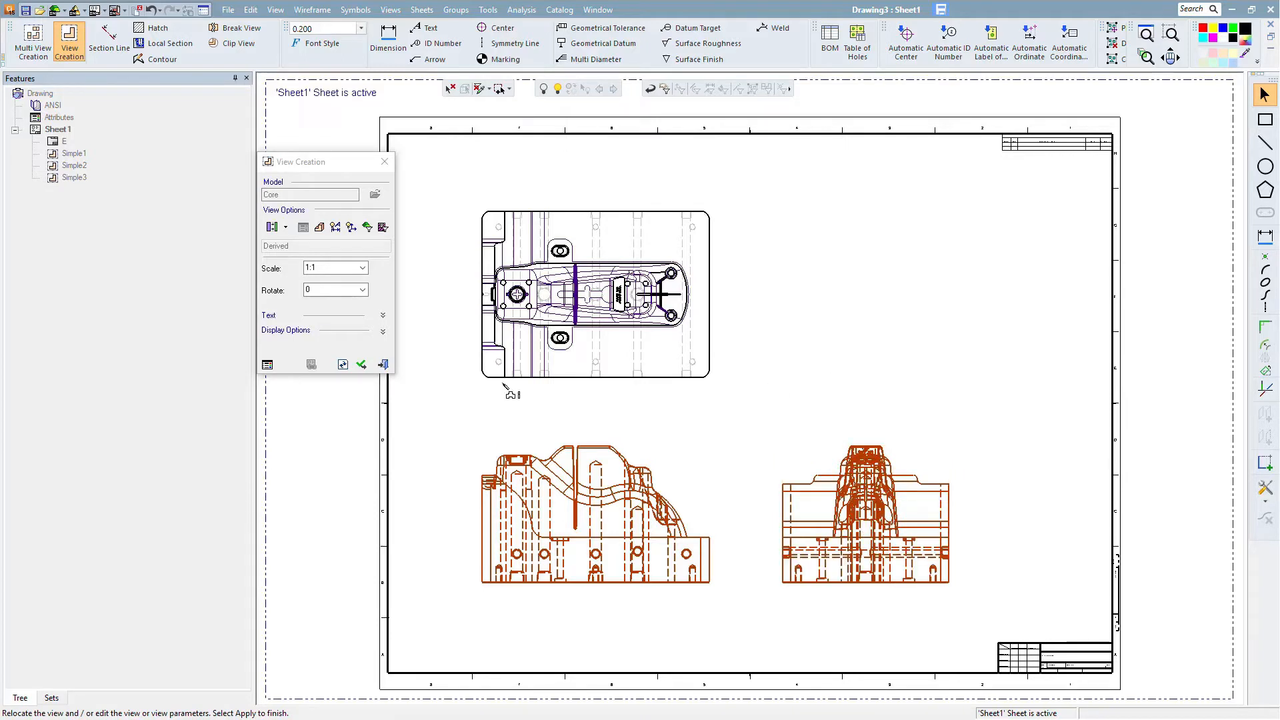
left_click(360, 364)
left_click(383, 365)
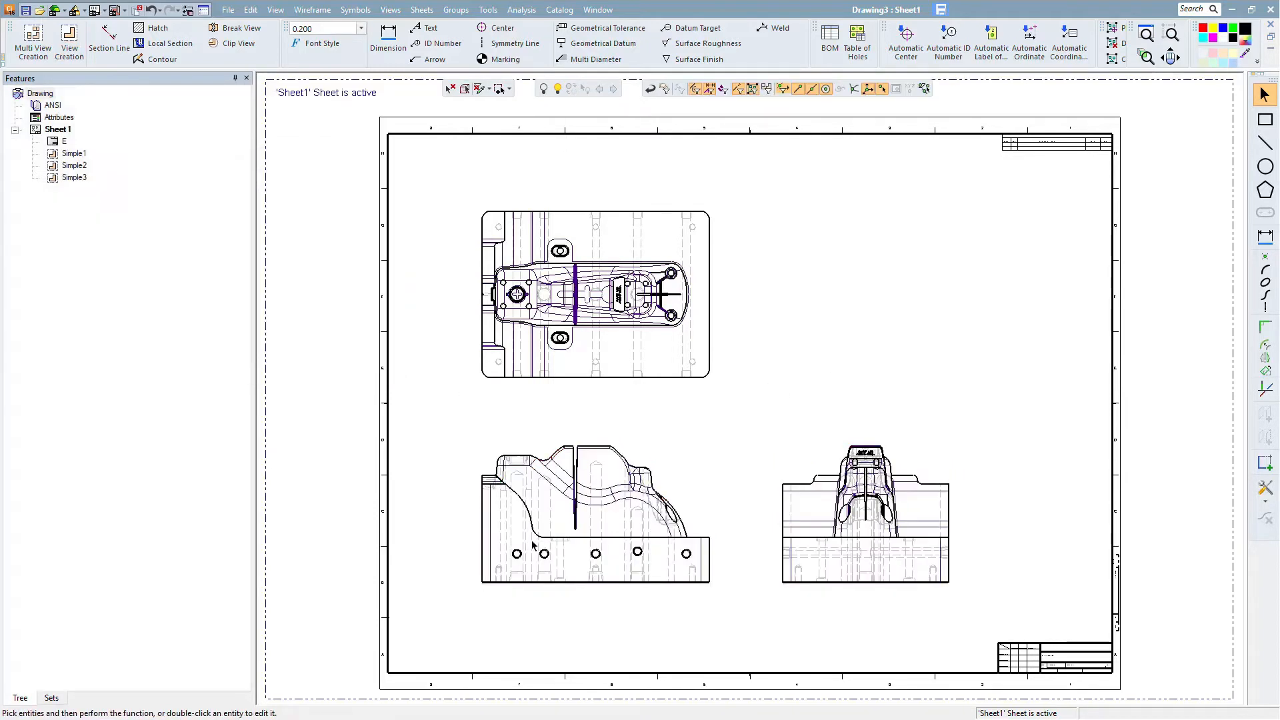
- Reposition the front view slightly on the sheet
double_click(573, 577)
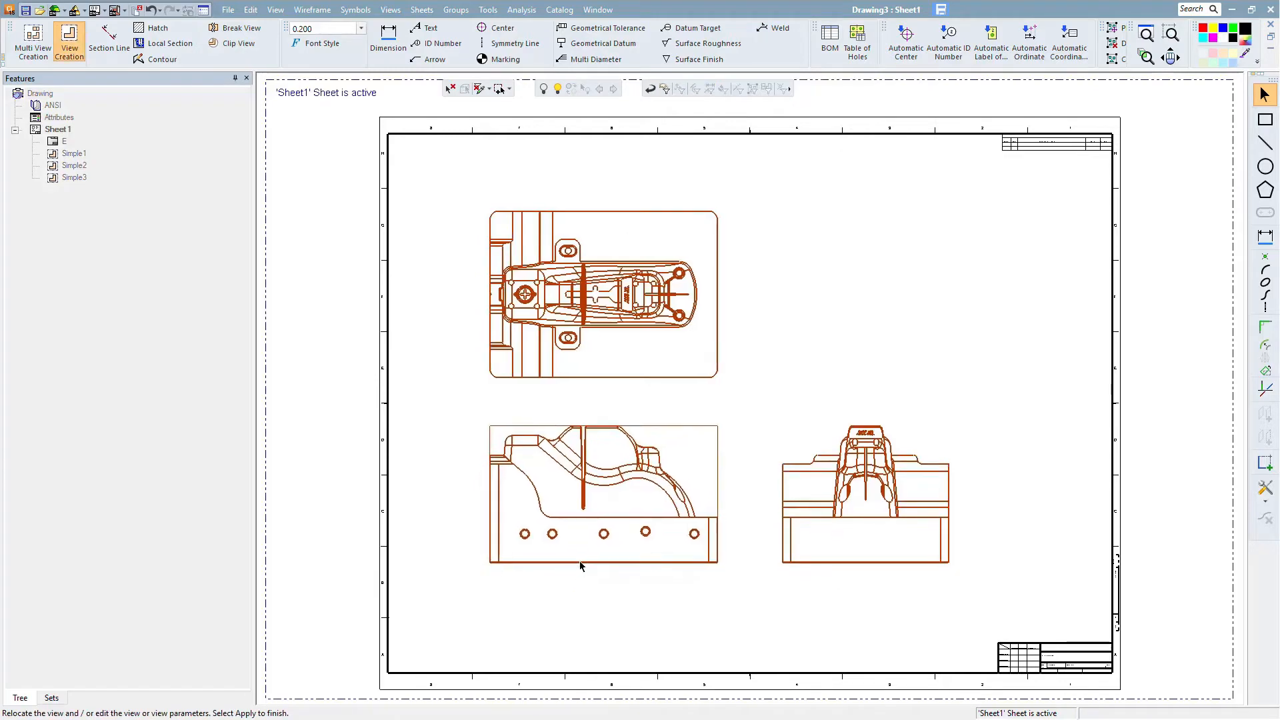
mouse_move(565, 582)
left_mouse_down()
mouse_move(551, 579)
mouse_move(570, 581)
left_mouse_up()
left_click(571, 580)
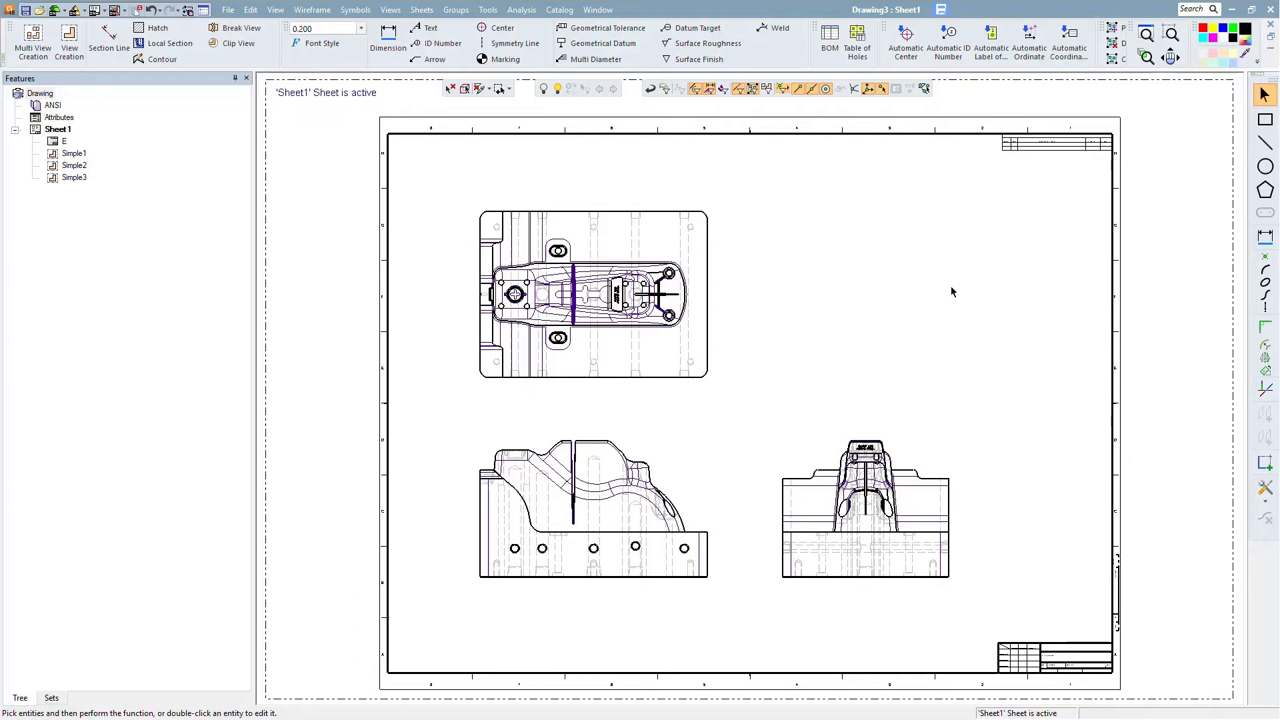
- Relocate the side view upward and to the right
double_click(834, 574)
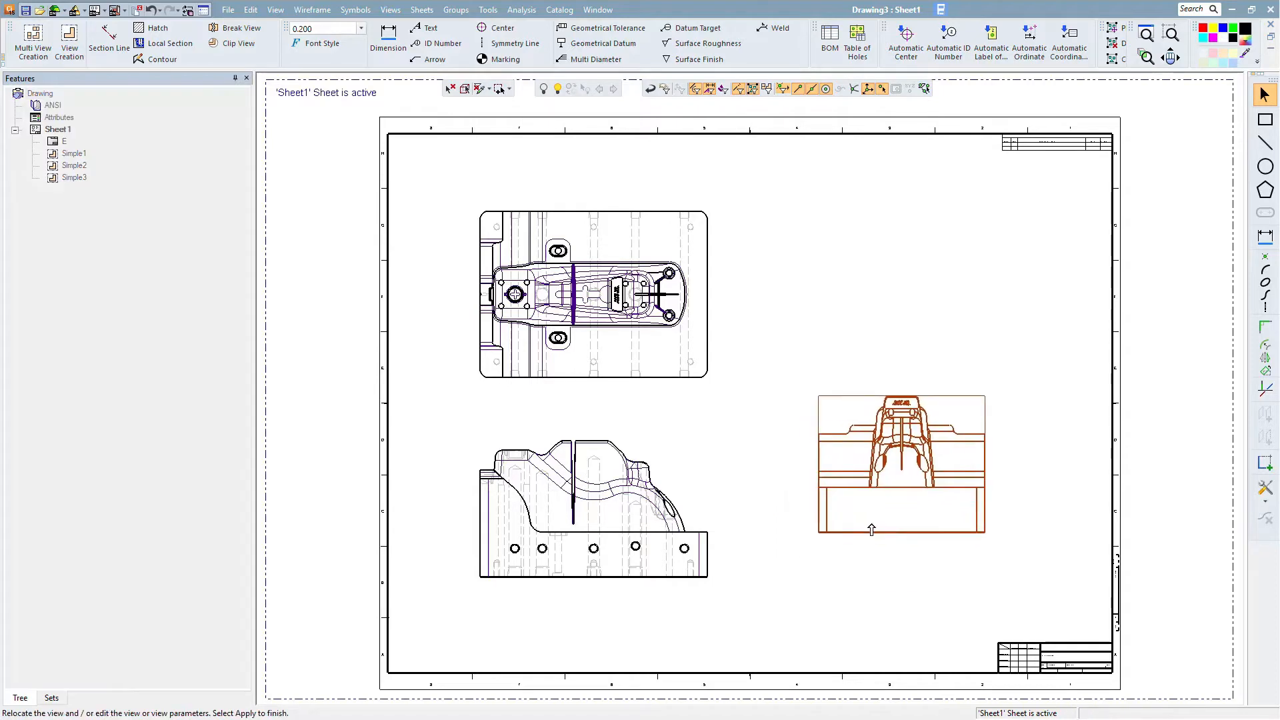
middle_click(875, 456)
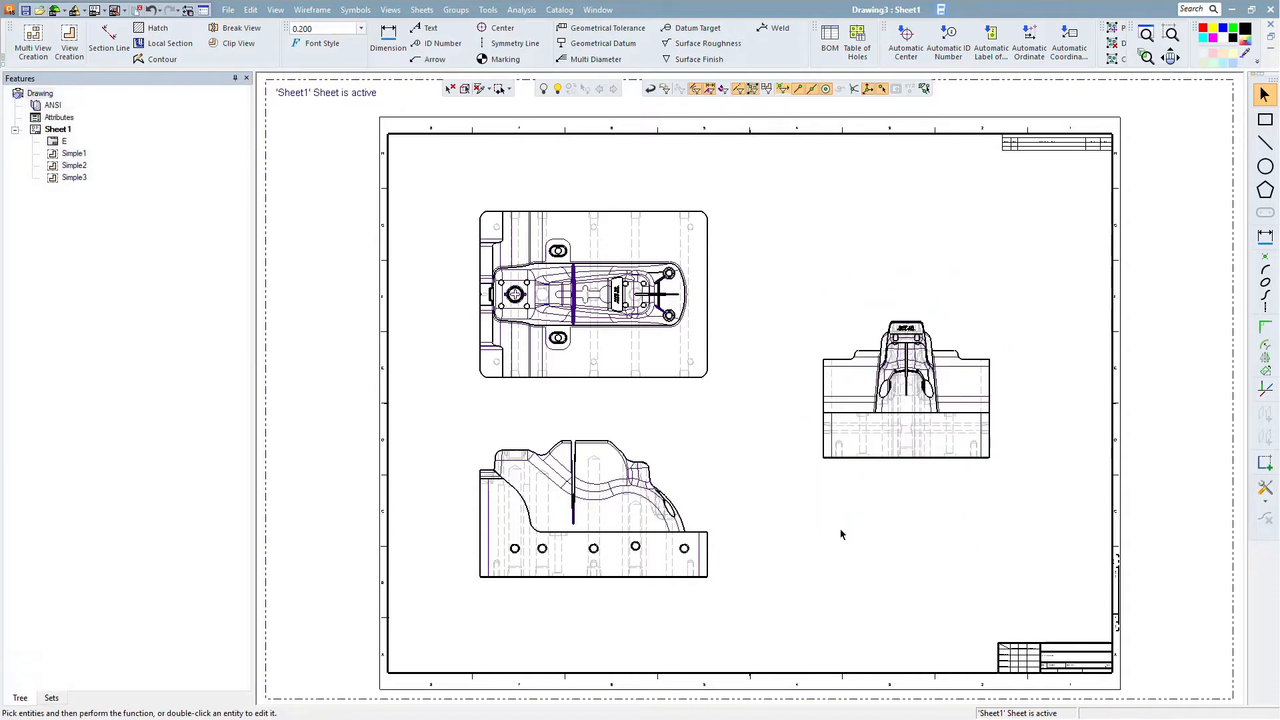
- Align the side view horizontally with the front view
left_click(865, 458)
right_click(865, 461)
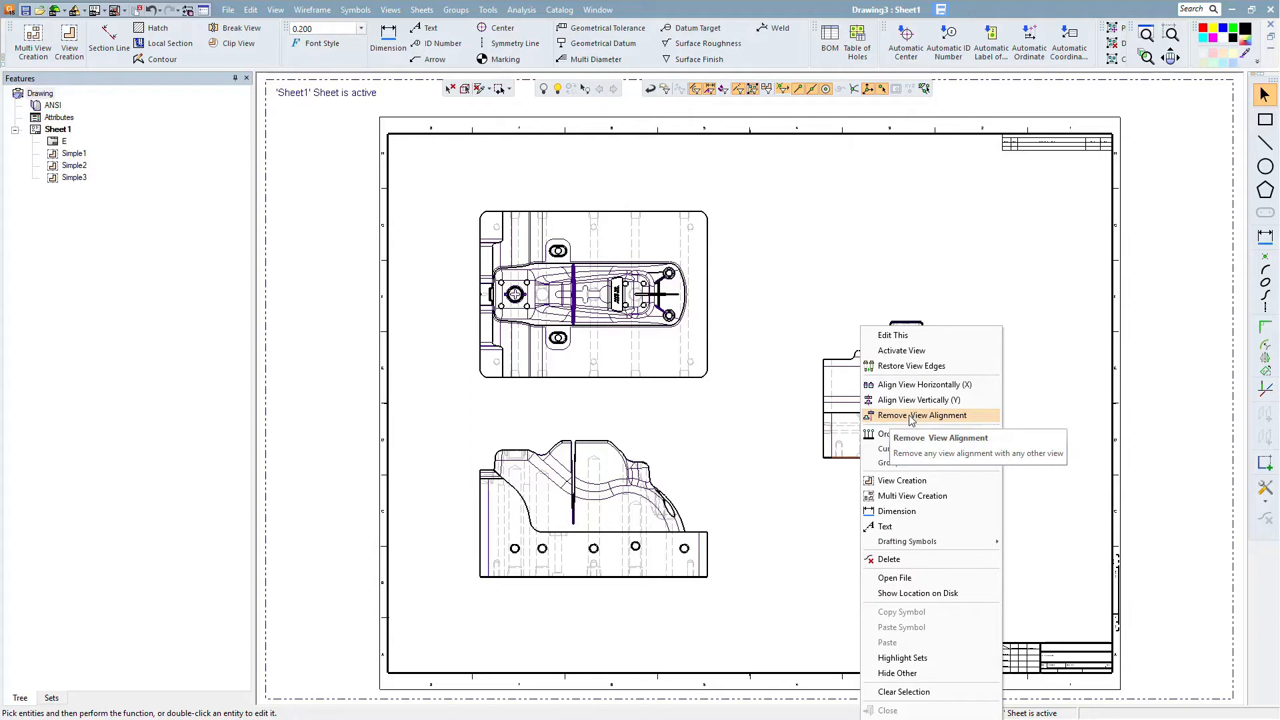
left_click(917, 386)
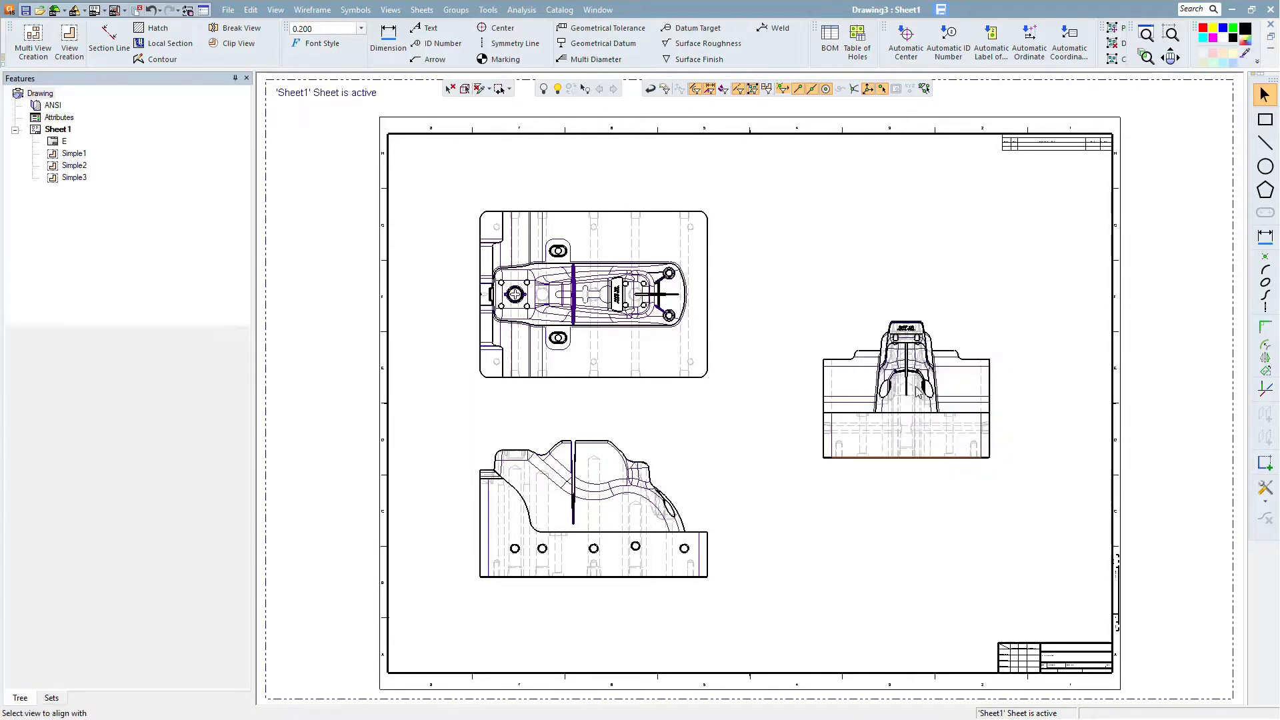
left_click(687, 532)
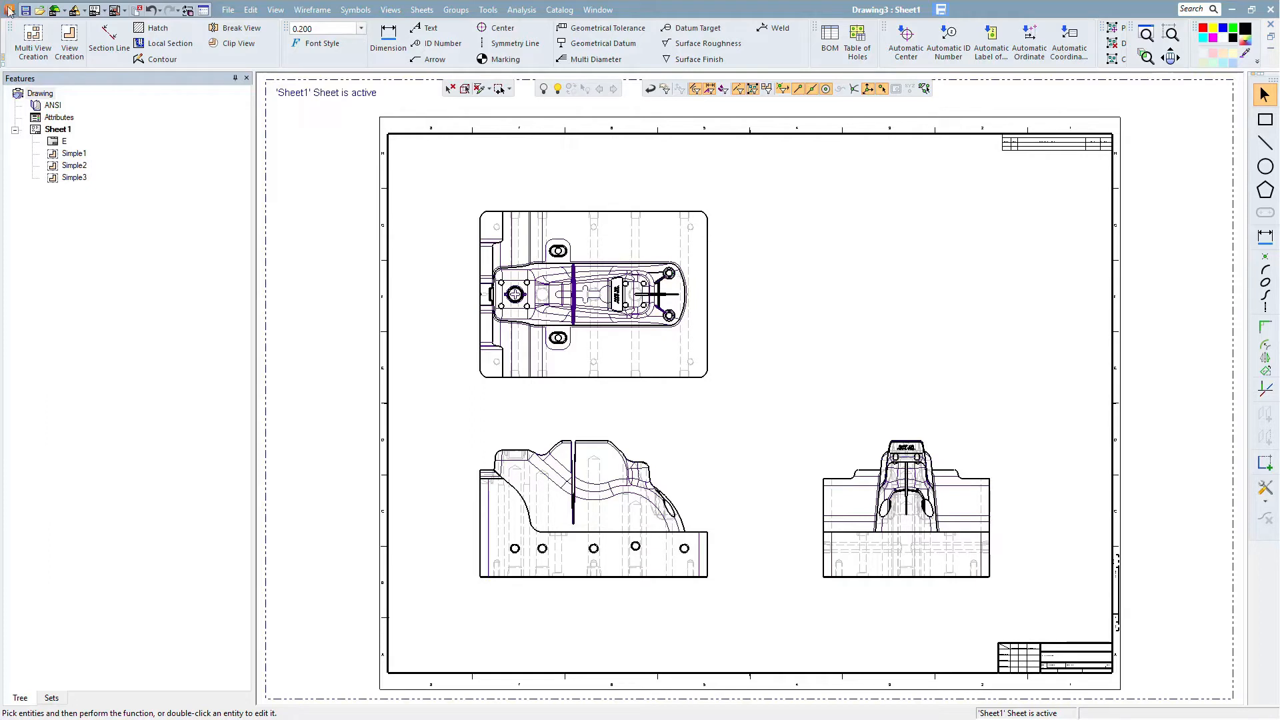
- Start View Creation again and place a new view derived from the top view to its right
left_click(76, 41)
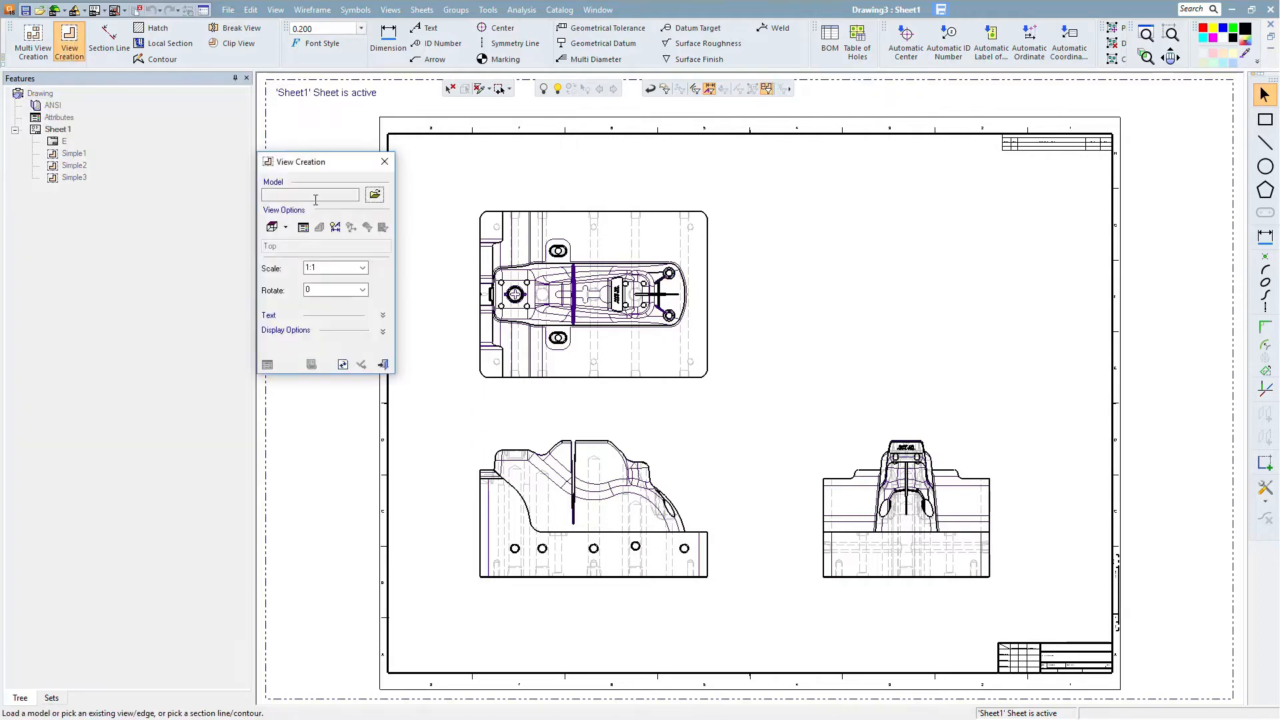
left_click_drag(324, 161, 325, 211)
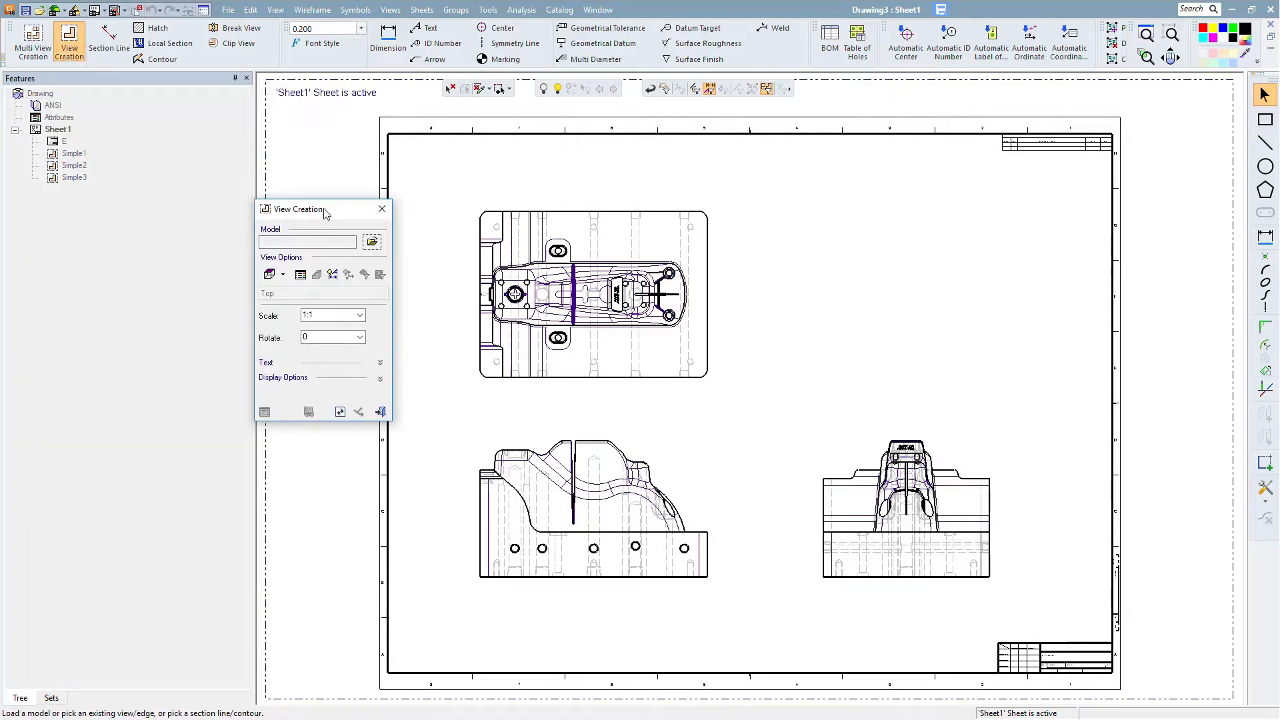
left_click(576, 270)
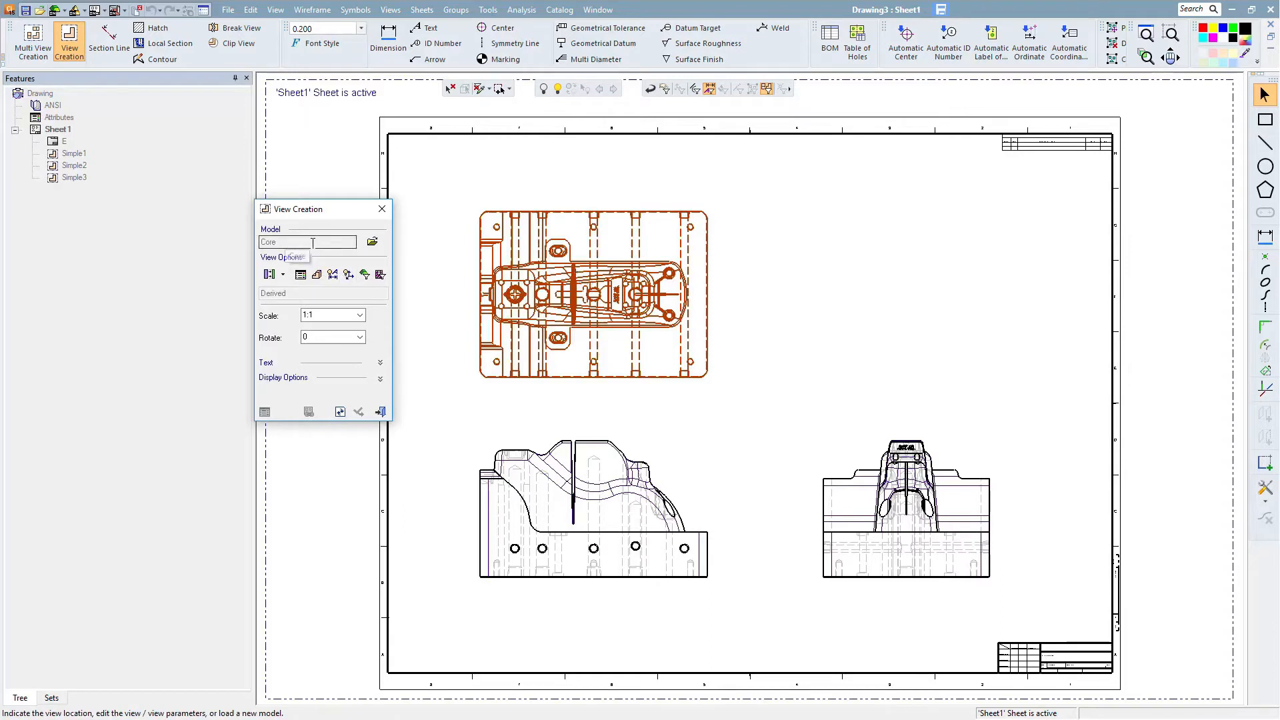
left_click(898, 290)
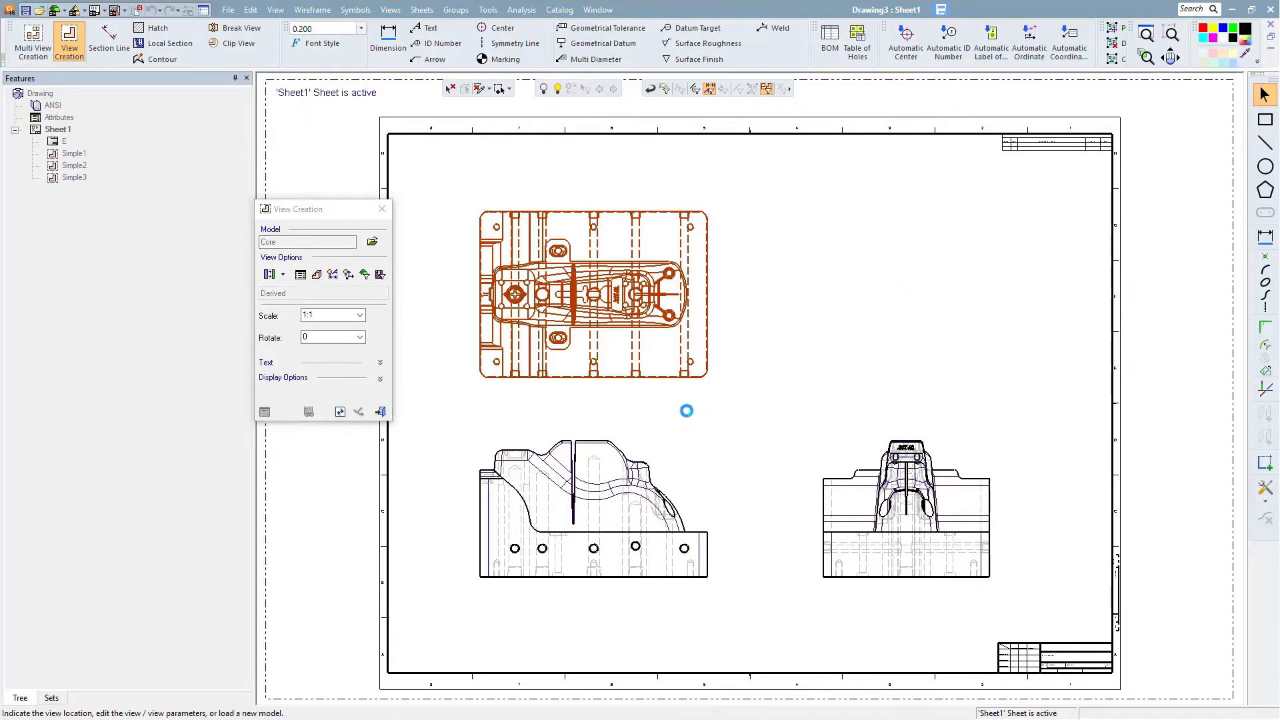
- Set the new view's orientation to ISO and its scale to 3:4
left_click(283, 274)
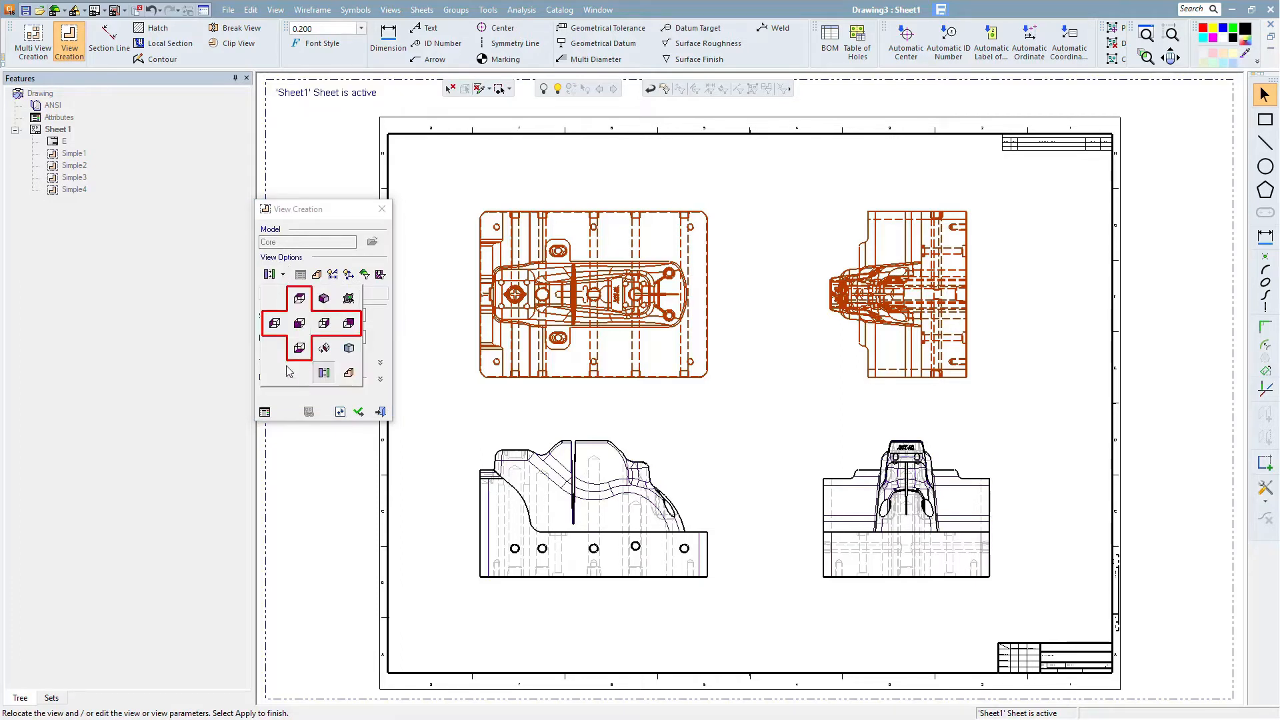
left_click(324, 298)
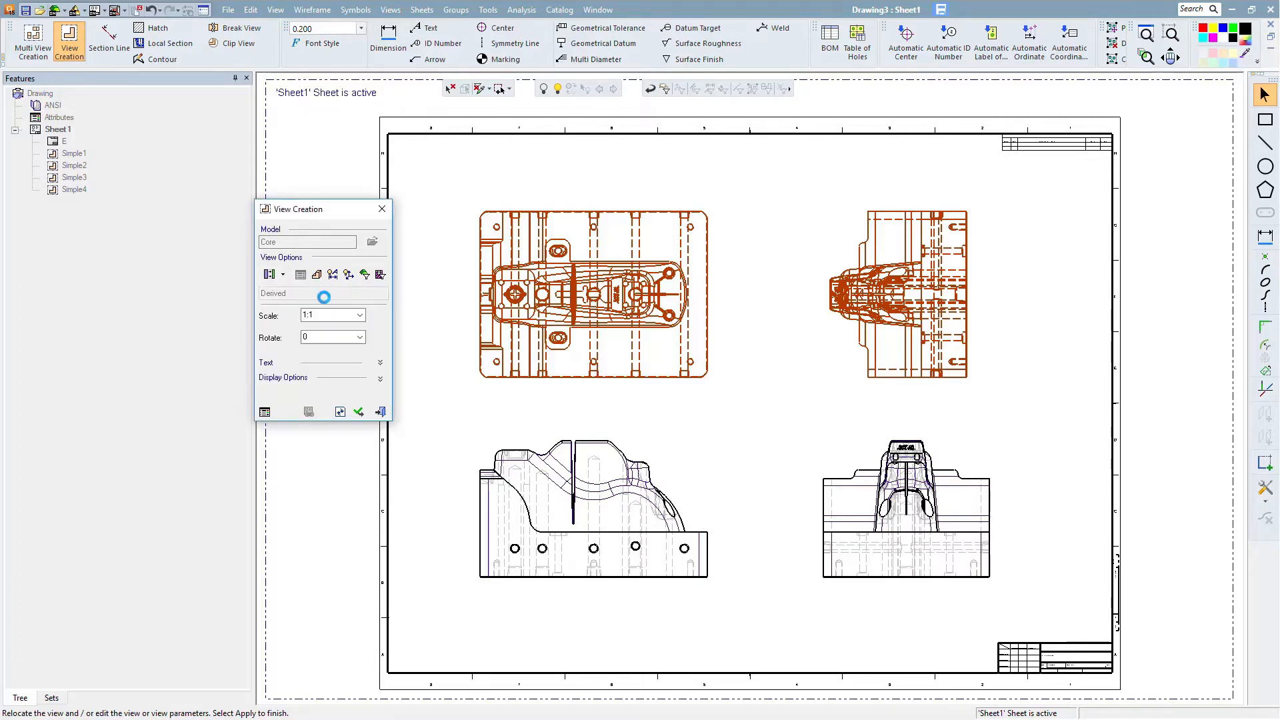
left_click(359, 316)
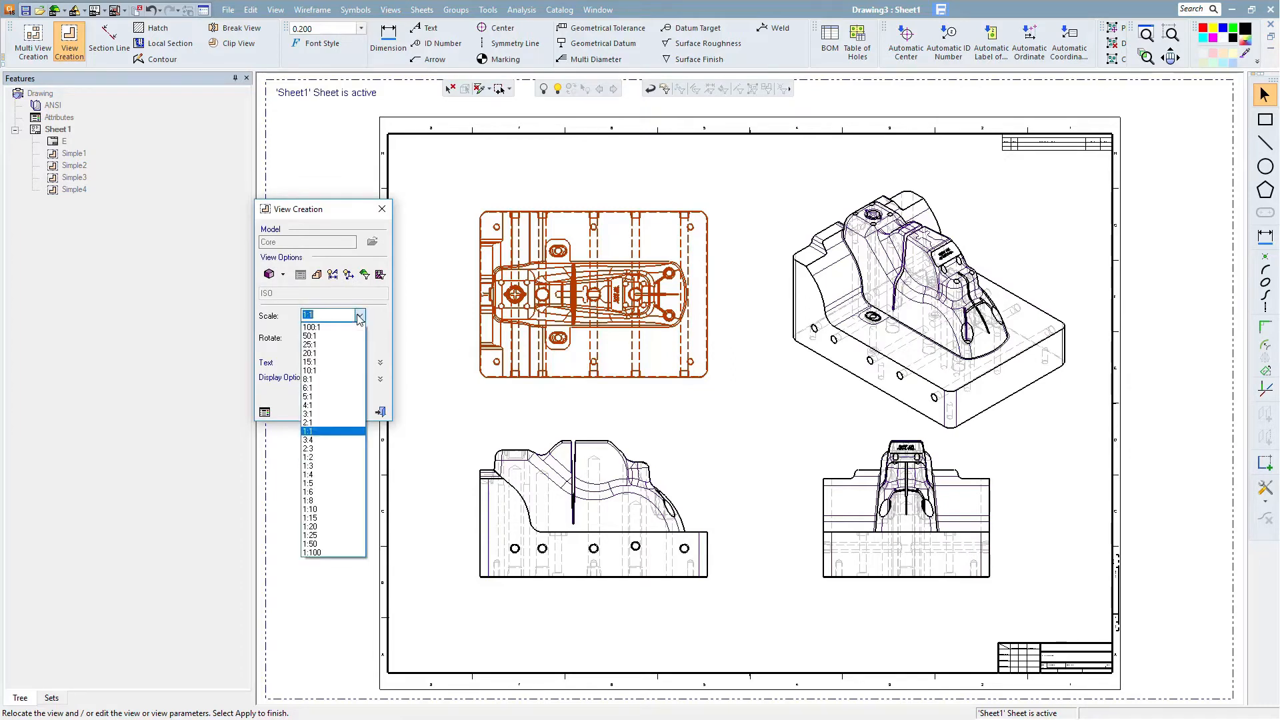
left_click(314, 442)
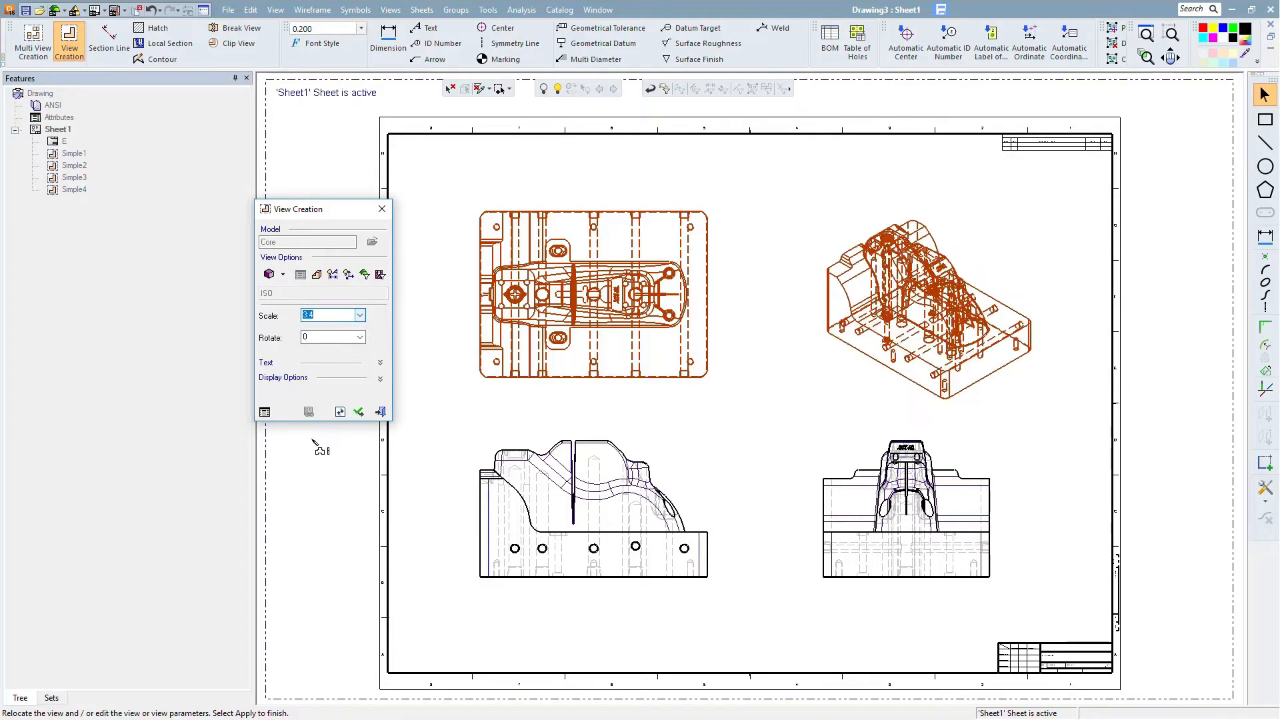
- Rotate the isometric view interactively to a new orientation, apply it and close View Creation
left_click(282, 276)
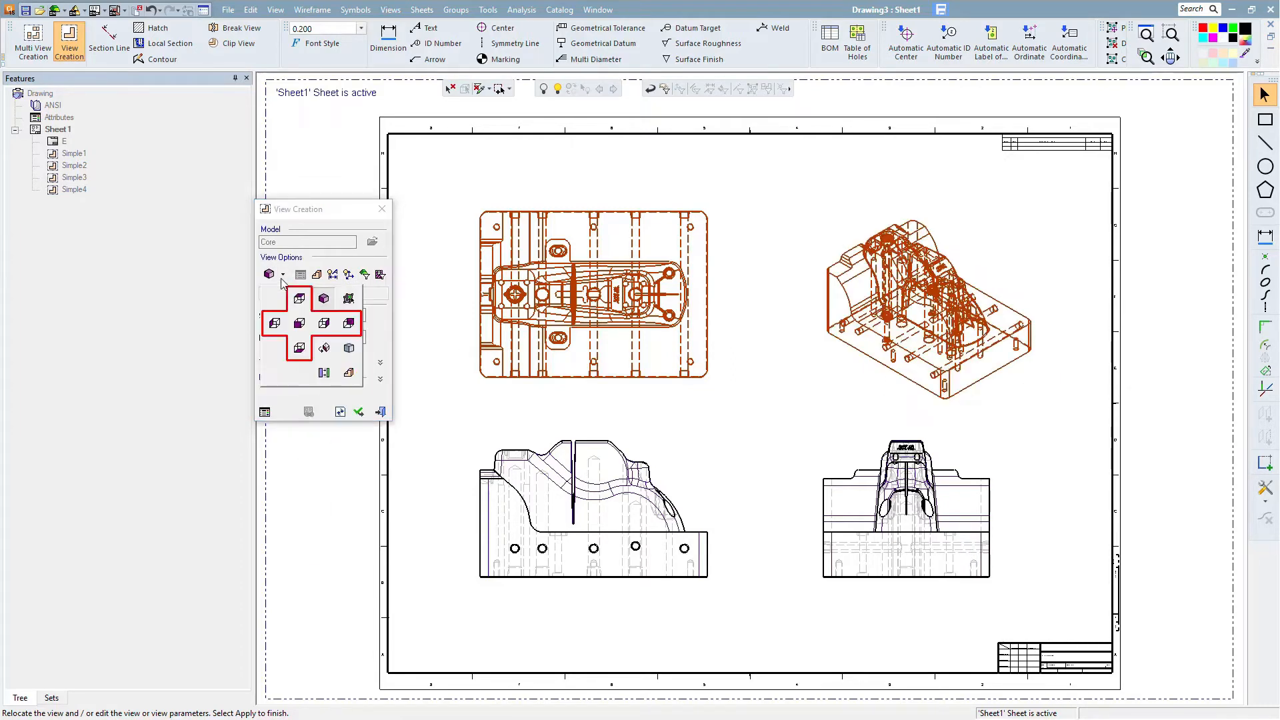
left_click(325, 349)
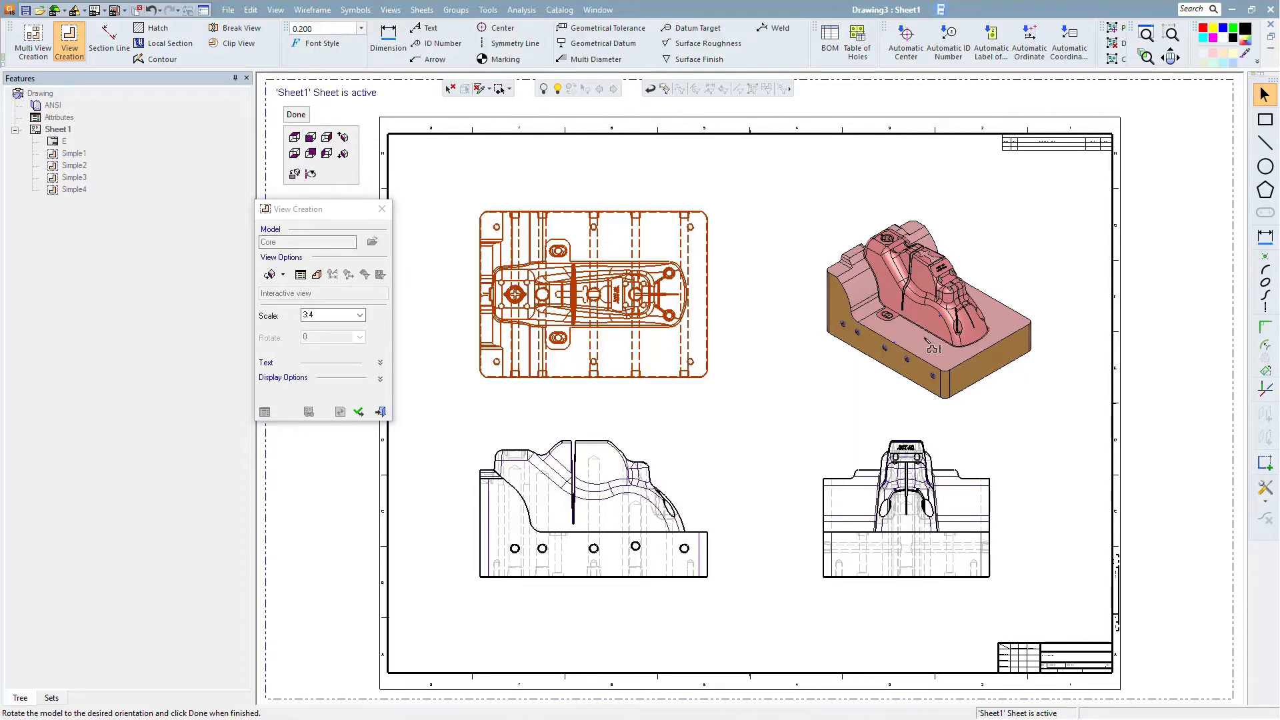
mouse_move(932, 348)
left_mouse_down()
mouse_move(803, 278)
mouse_move(756, 332)
mouse_move(936, 324)
mouse_move(790, 287)
mouse_move(749, 339)
left_mouse_up()
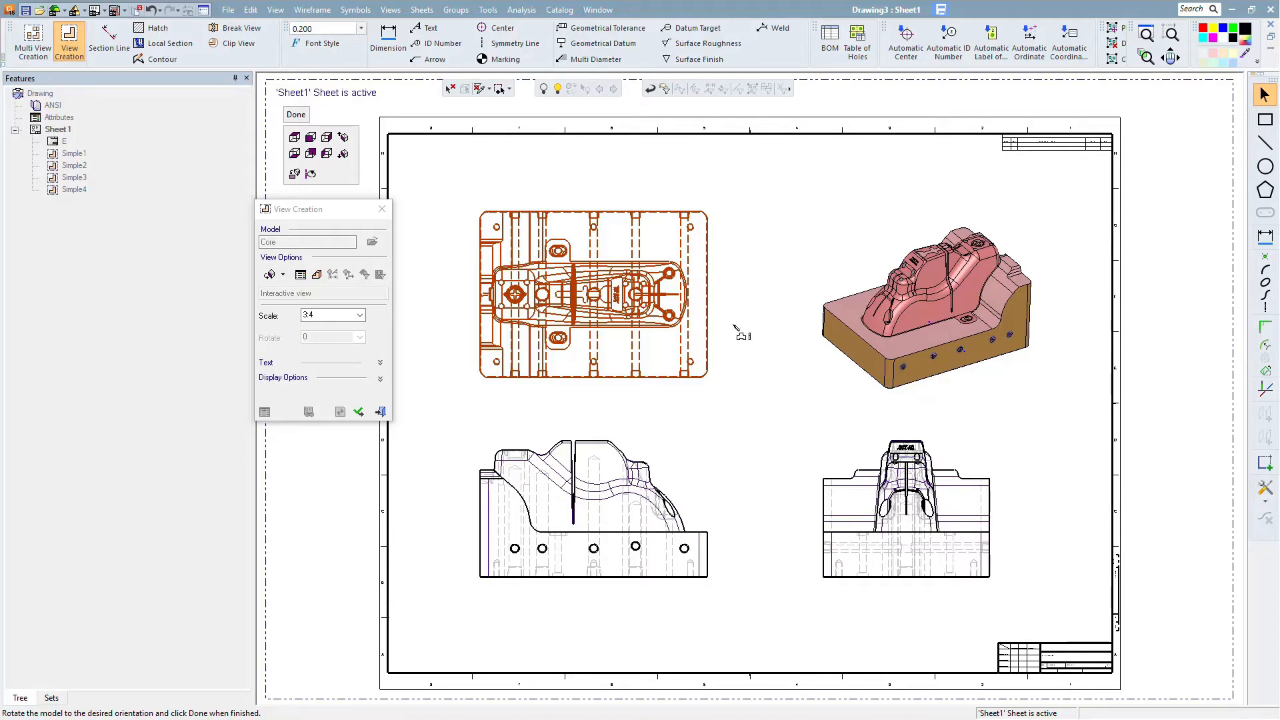
left_click(359, 412)
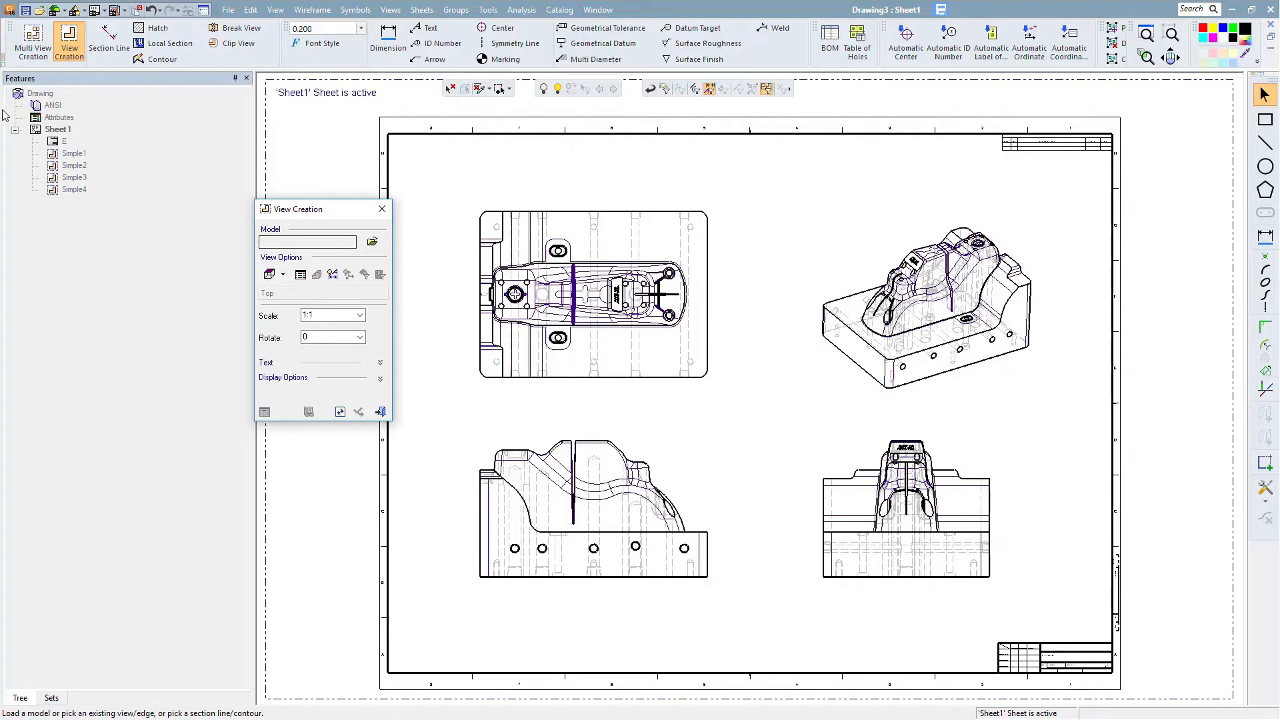
left_click(384, 413)
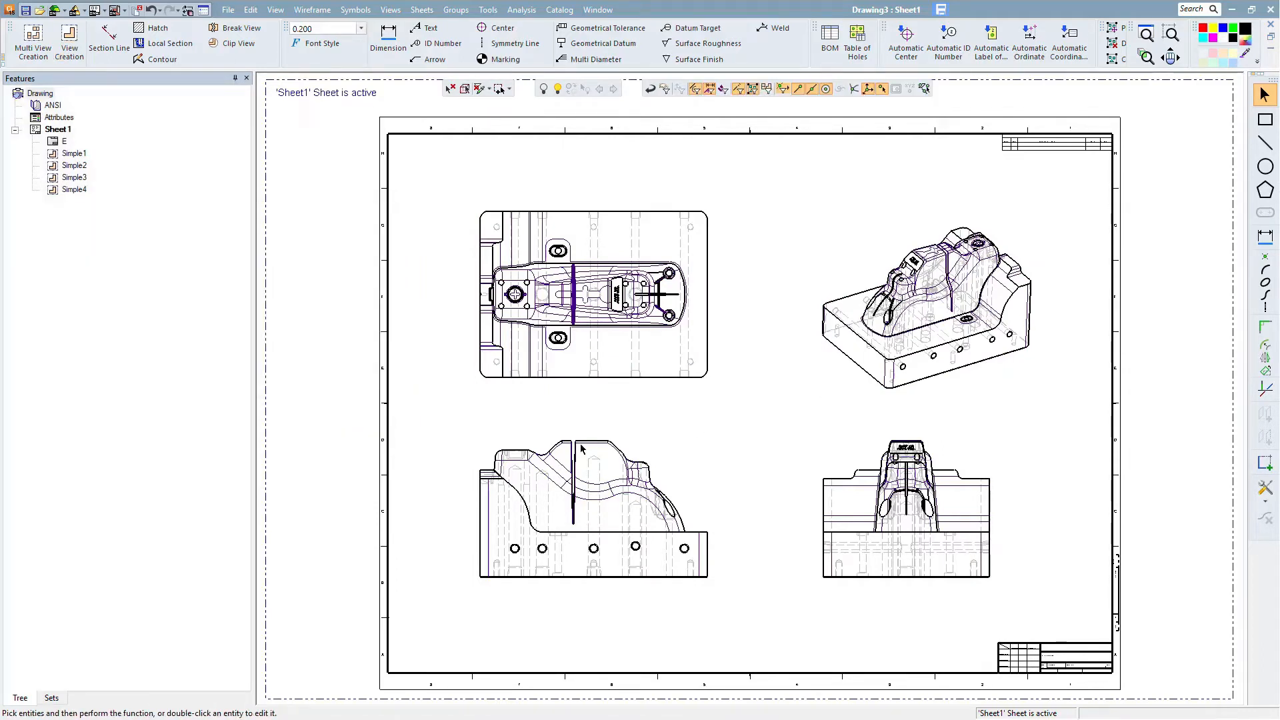
- Open the isometric view's attributes, turn off model hidden edges and turn on shading As Model Color
right_click(67, 192)
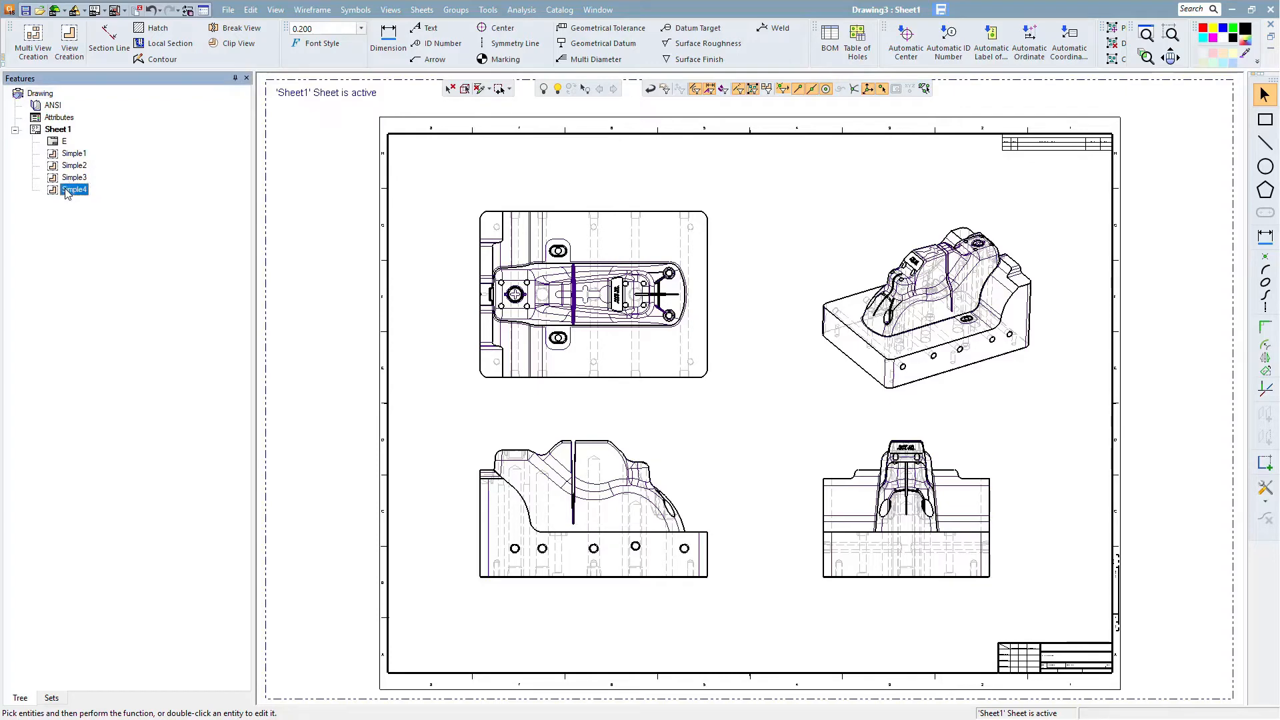
left_click(97, 210)
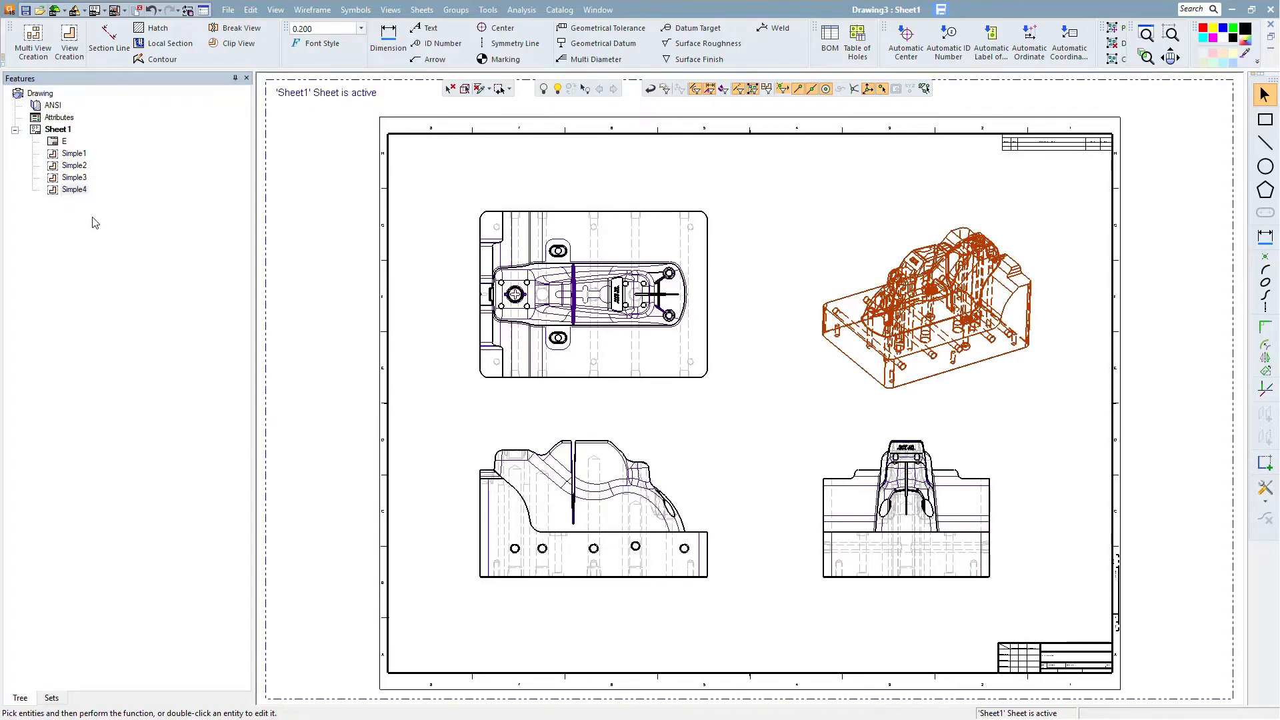
left_click_drag(389, 162, 293, 160)
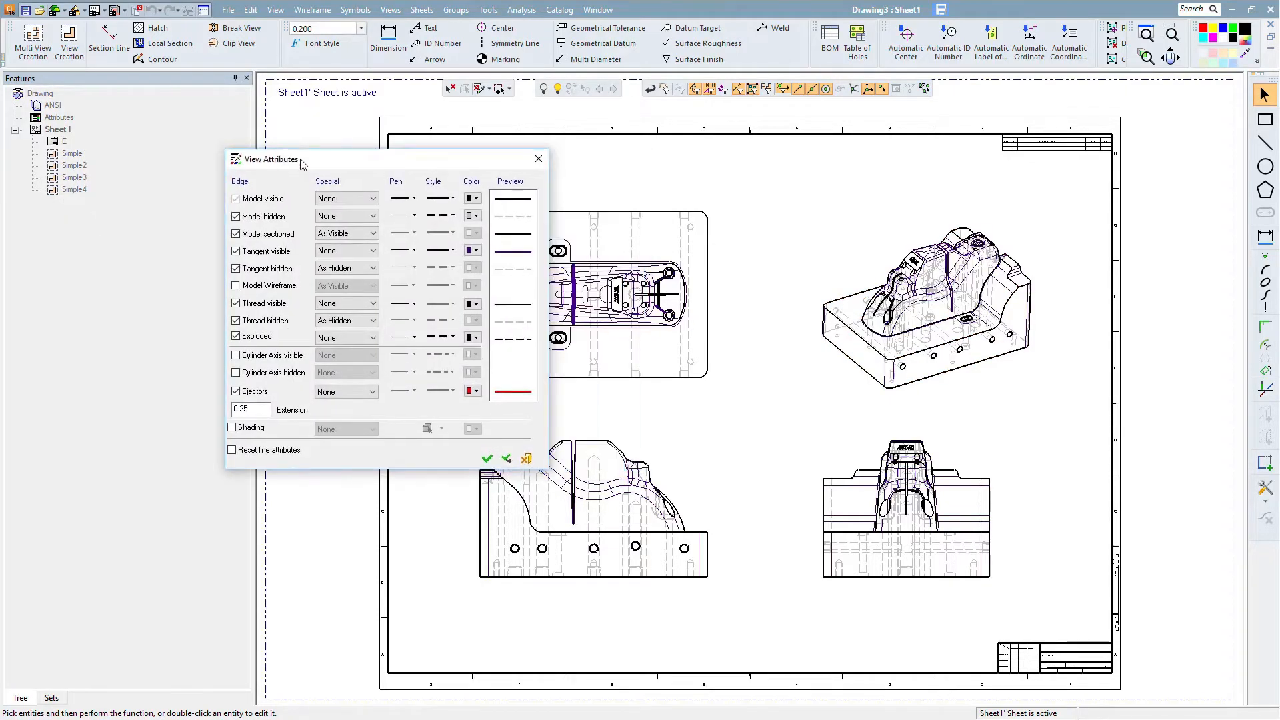
left_click(235, 217)
left_click(232, 427)
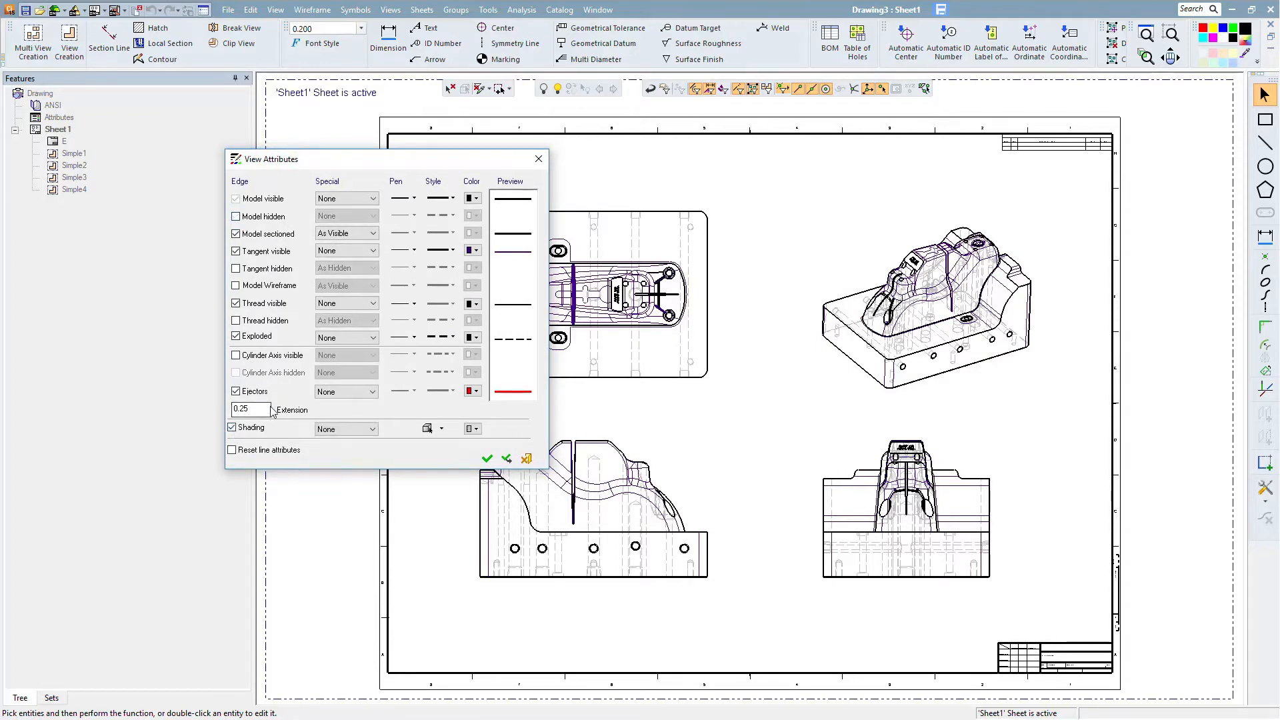
left_click(346, 429)
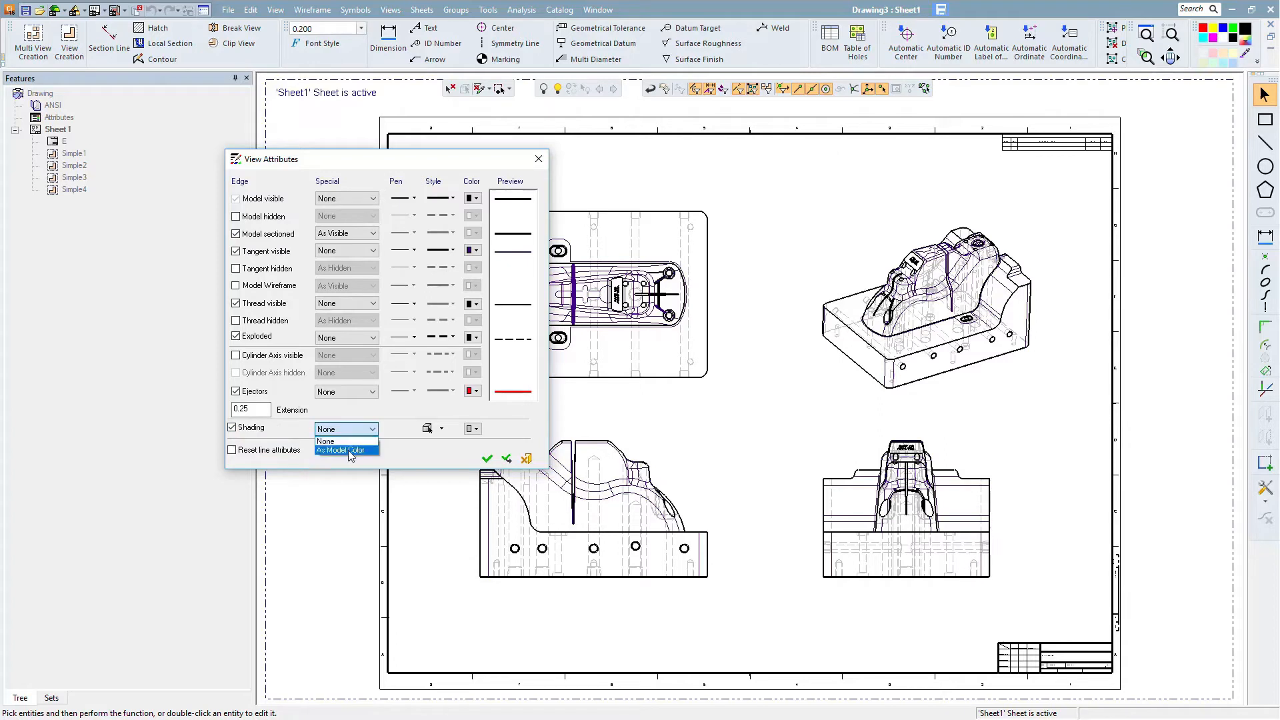
left_click(344, 451)
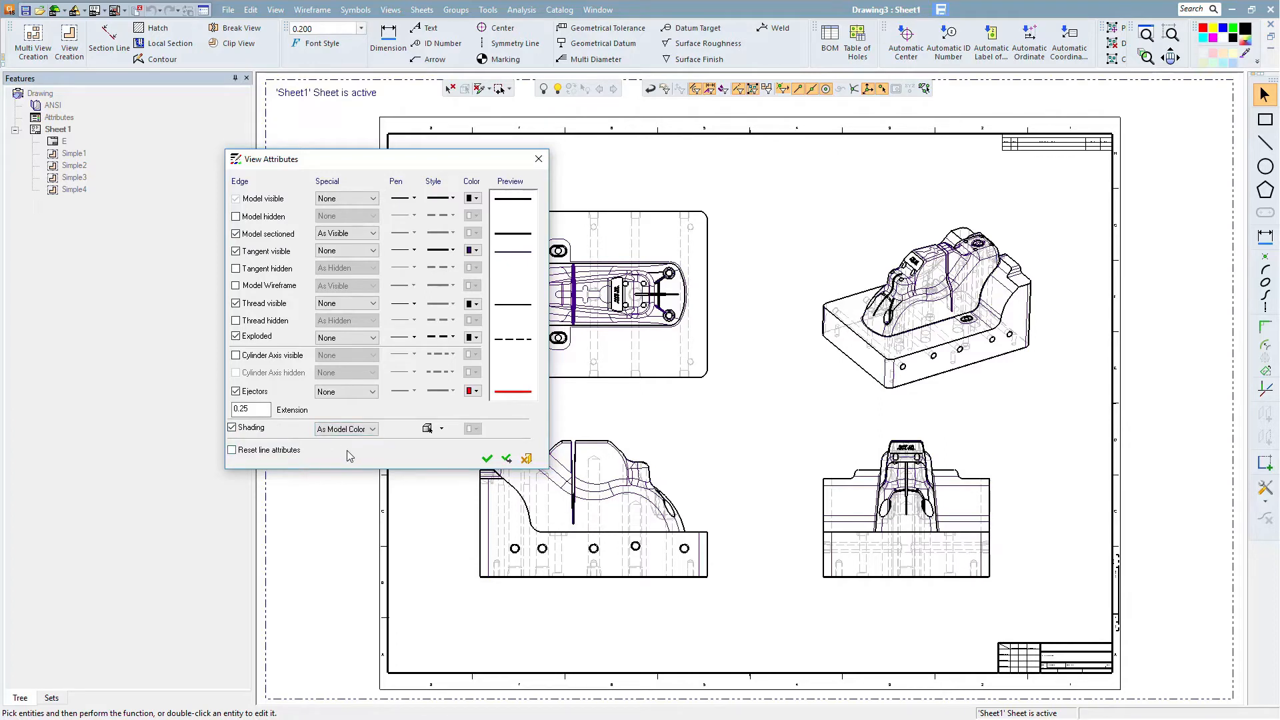
- Turn off sectioned, visible thread and exploded edges for the isometric view and apply the attributes
left_click(236, 234)
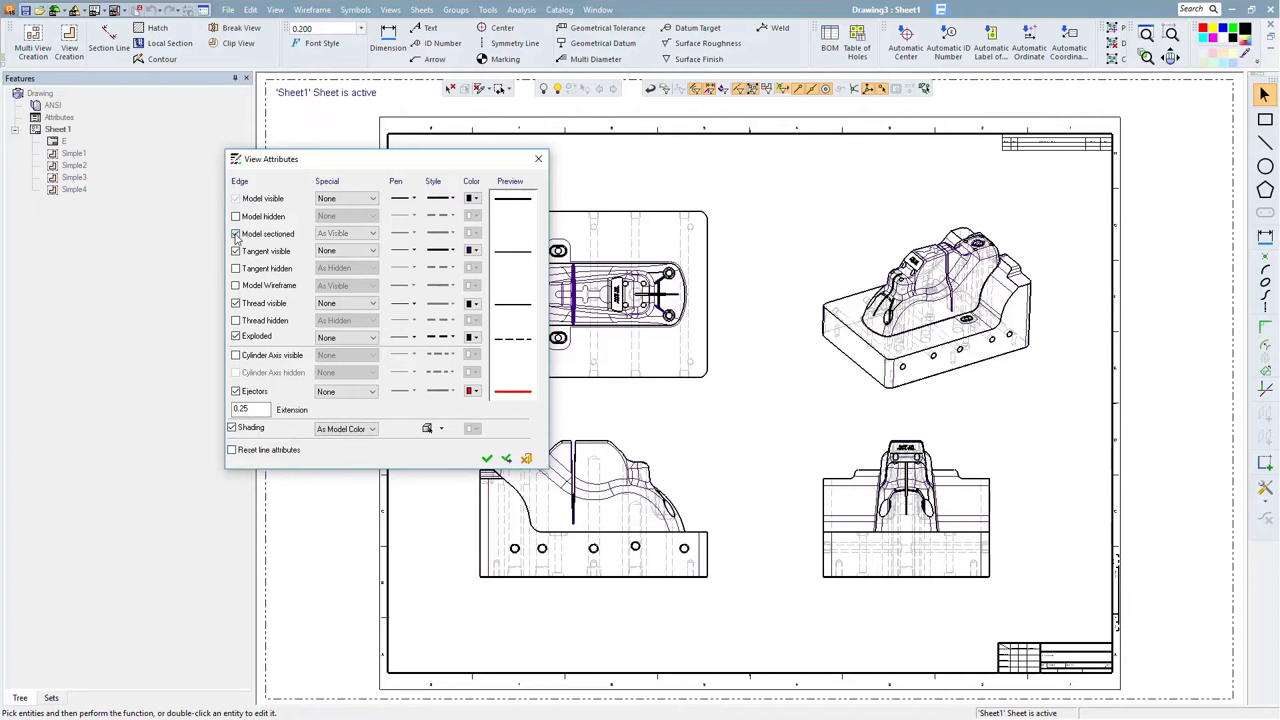
left_click(237, 304)
left_click(236, 336)
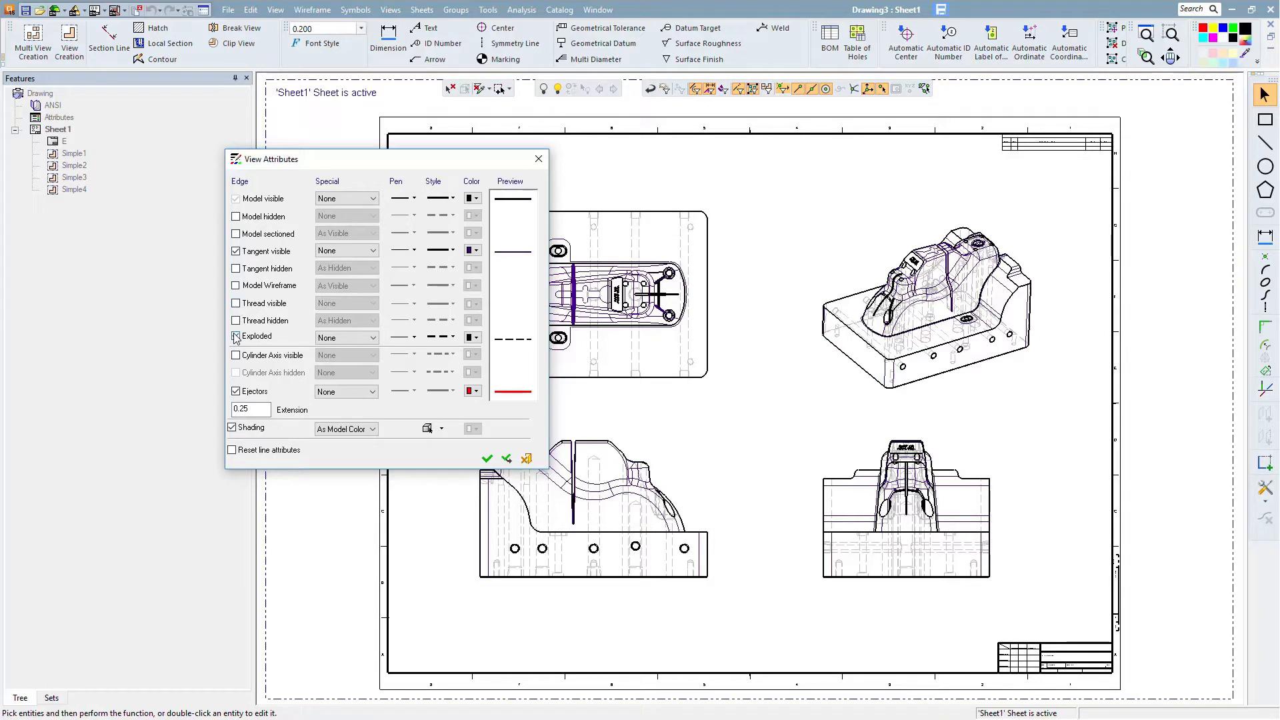
left_click(487, 458)
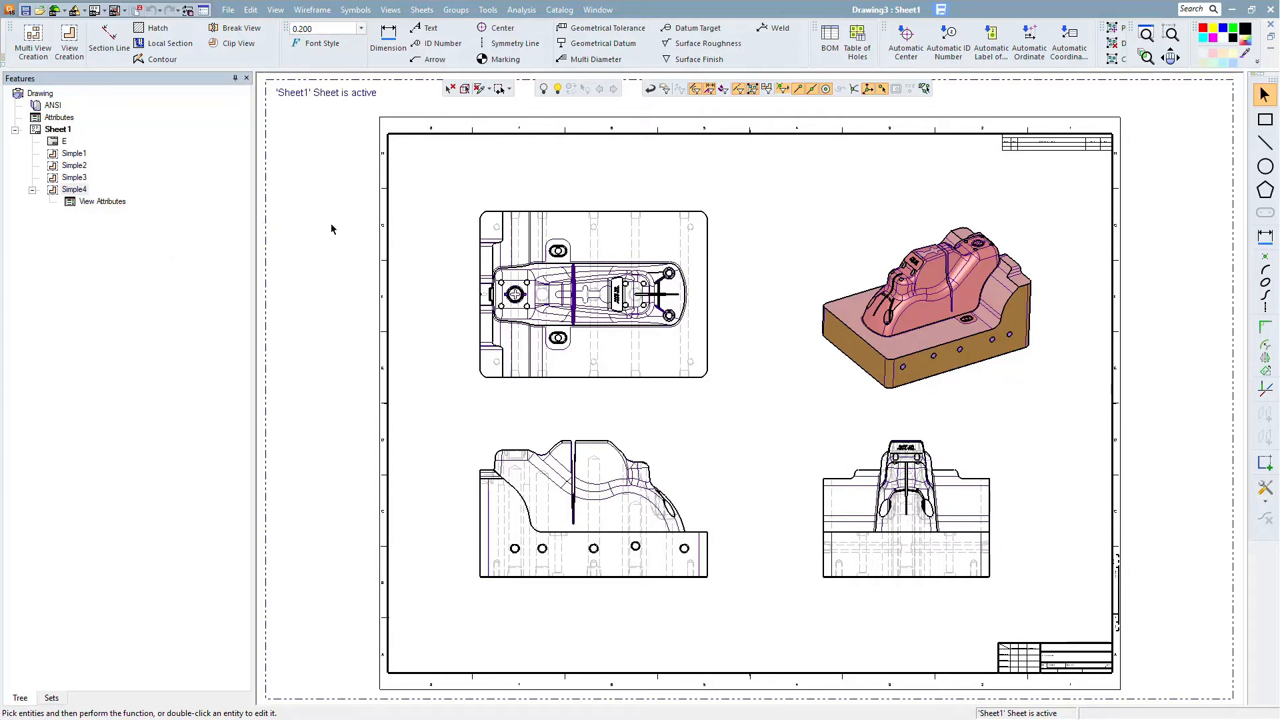
- Create a new drawing sheet
left_click(422, 9)
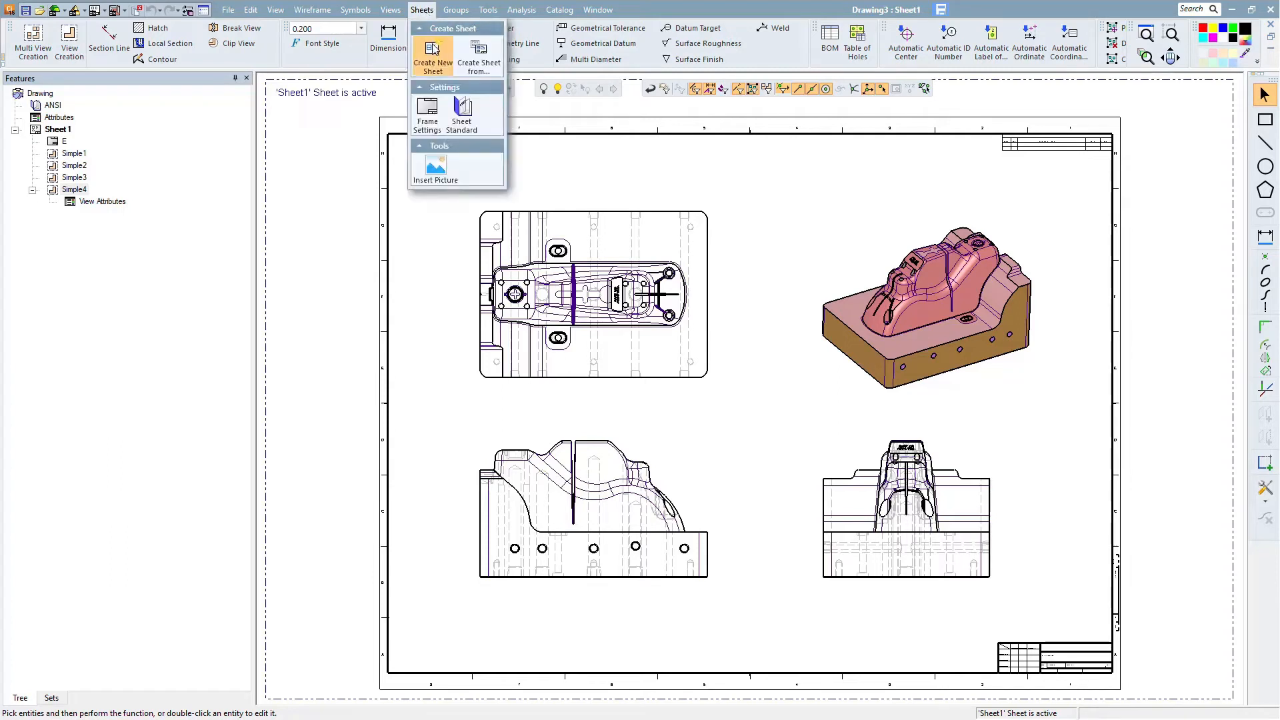
left_click(432, 53)
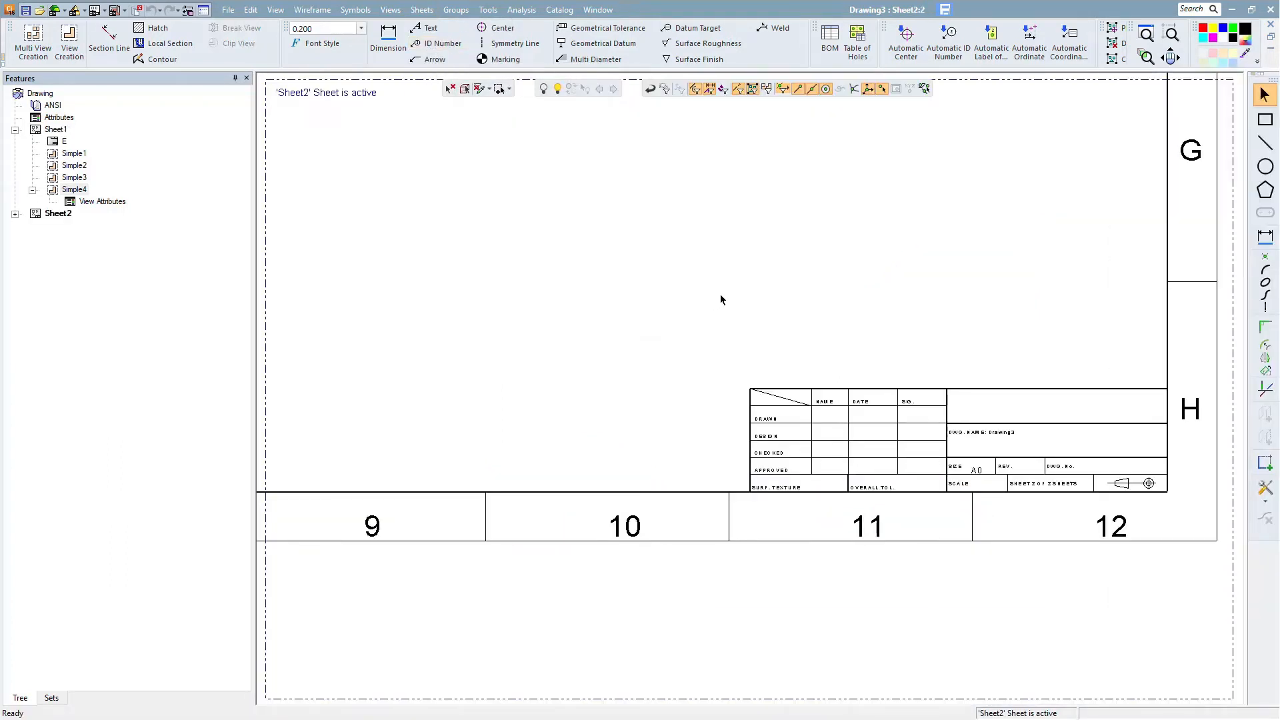
scroll(740, 388, "down", 3)
scroll(809, 471, "down", 5)
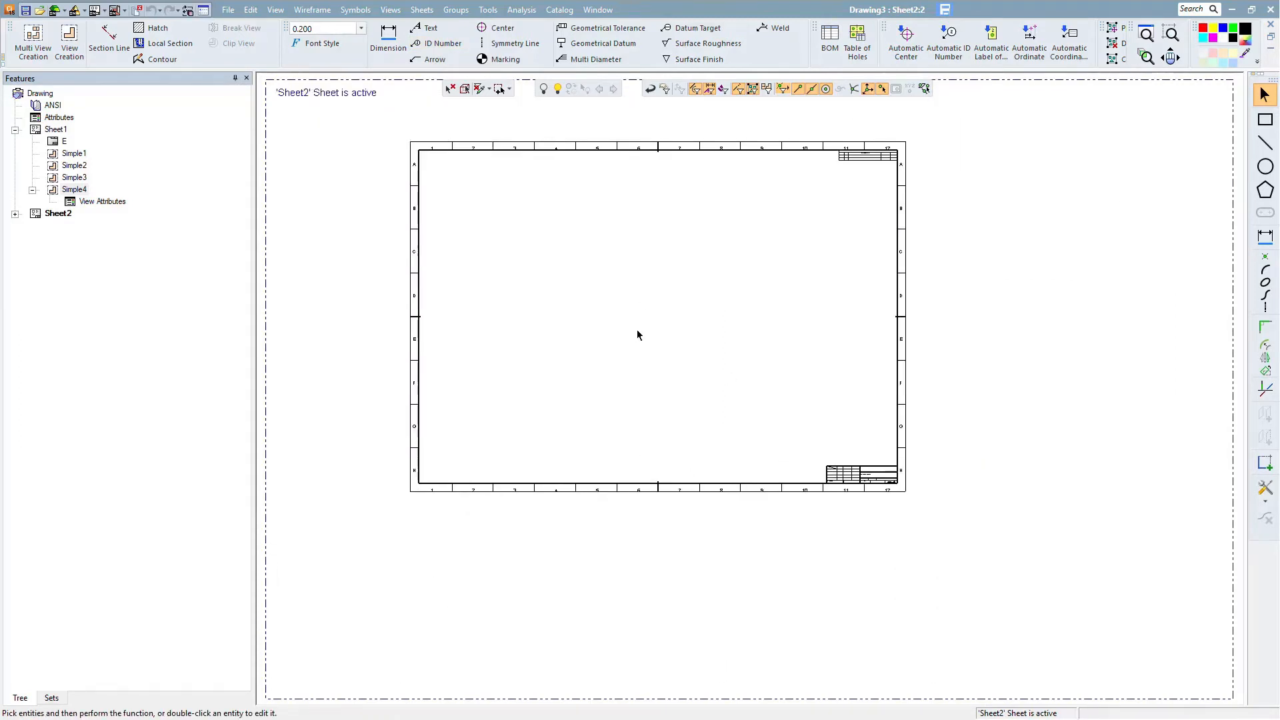
- Change the new sheet's frame to the E size
left_click(15, 214)
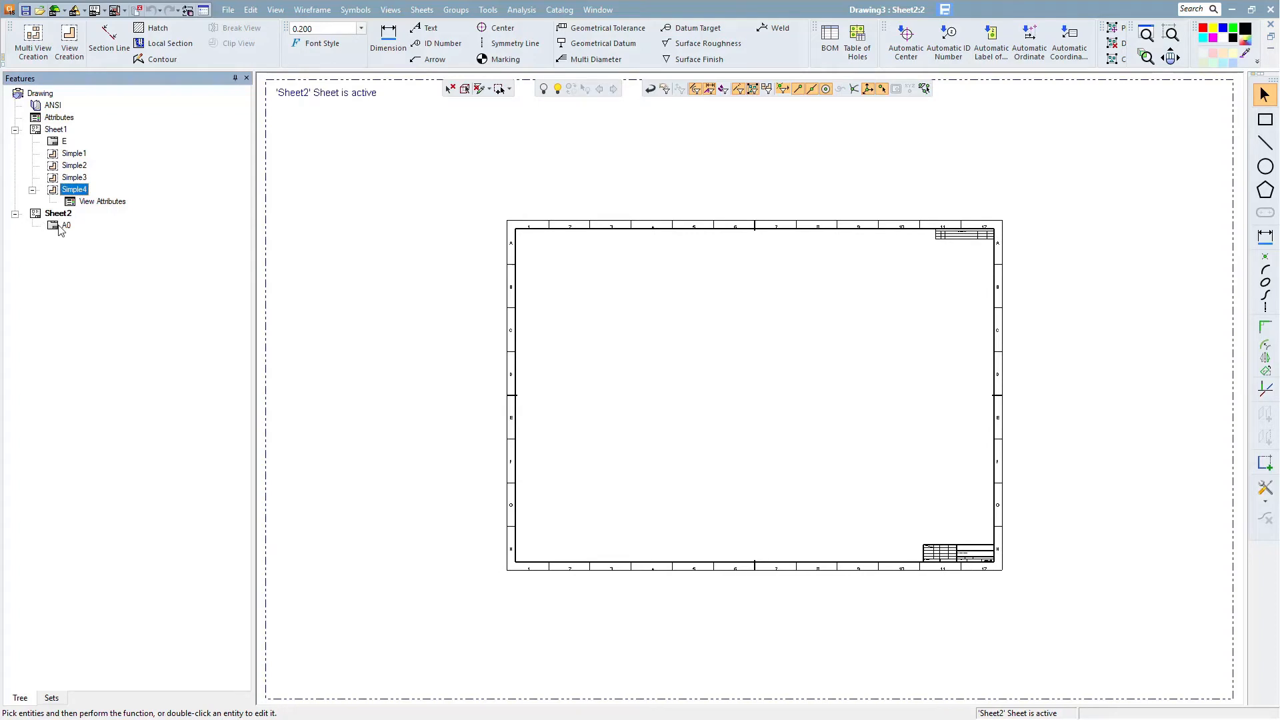
double_click(66, 226)
left_click(299, 208)
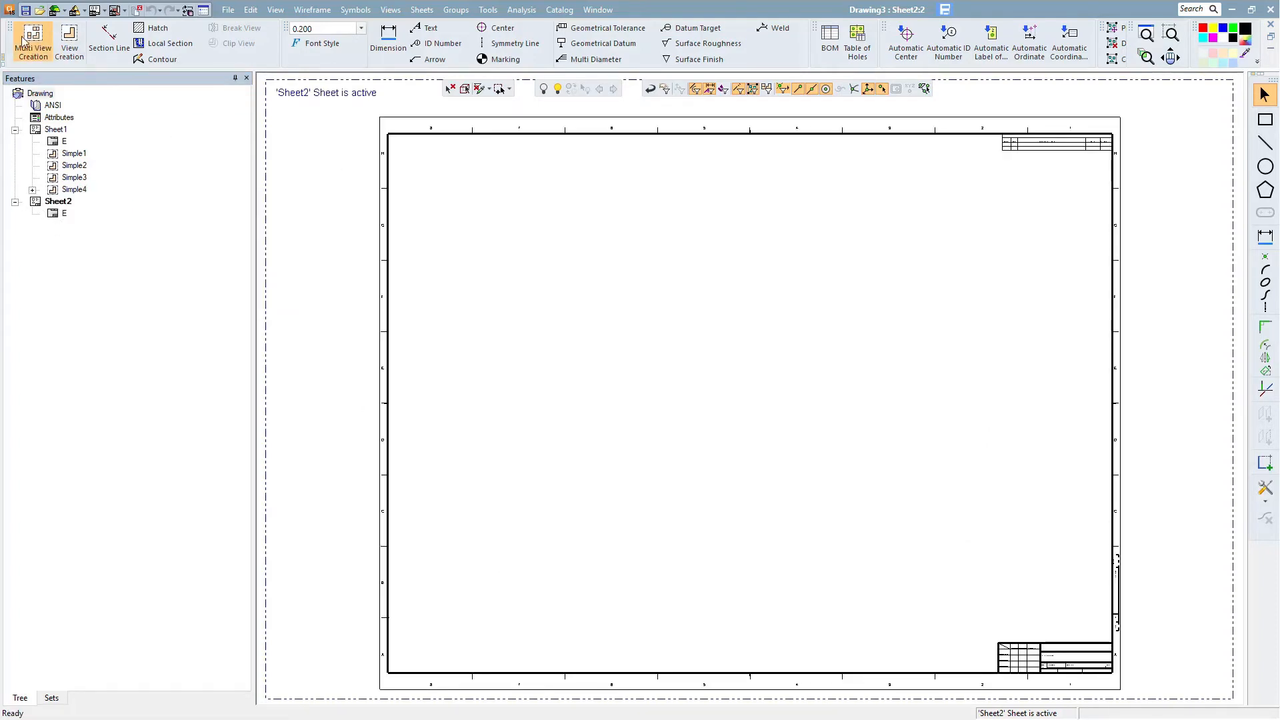
- Start Multi View Creation and load the Core.elt model
left_click(22, 40)
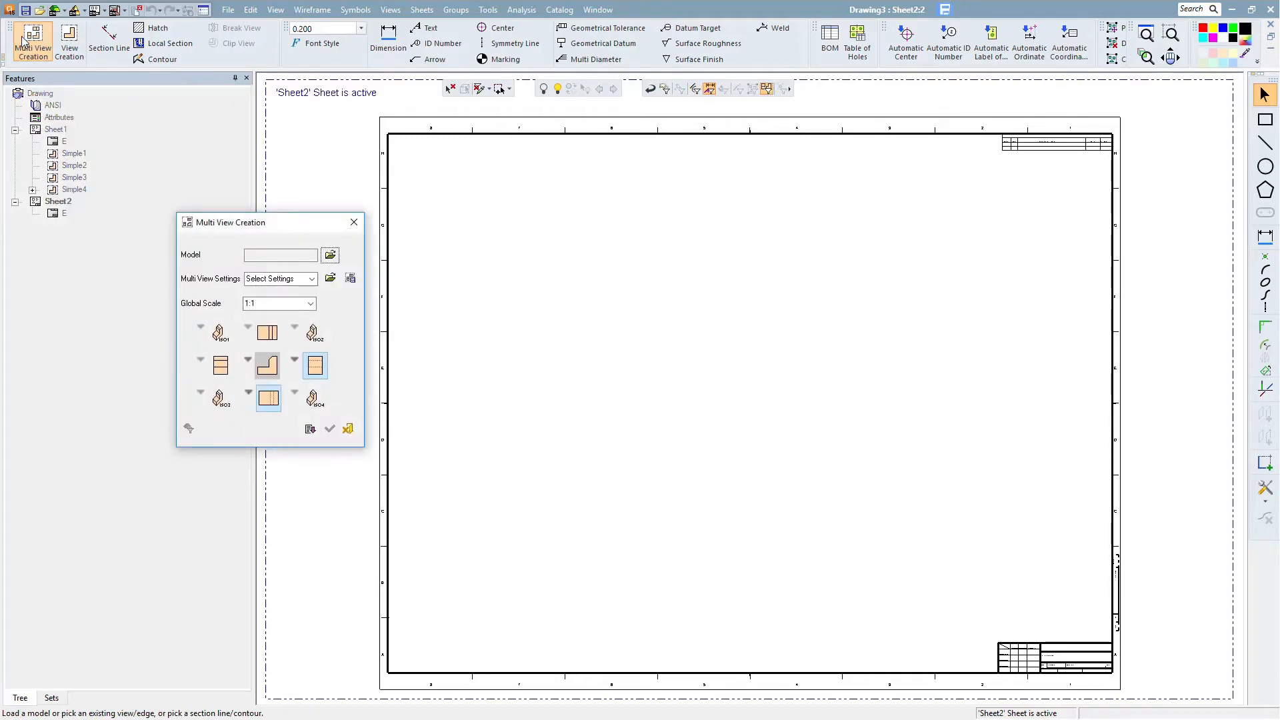
left_click(330, 253)
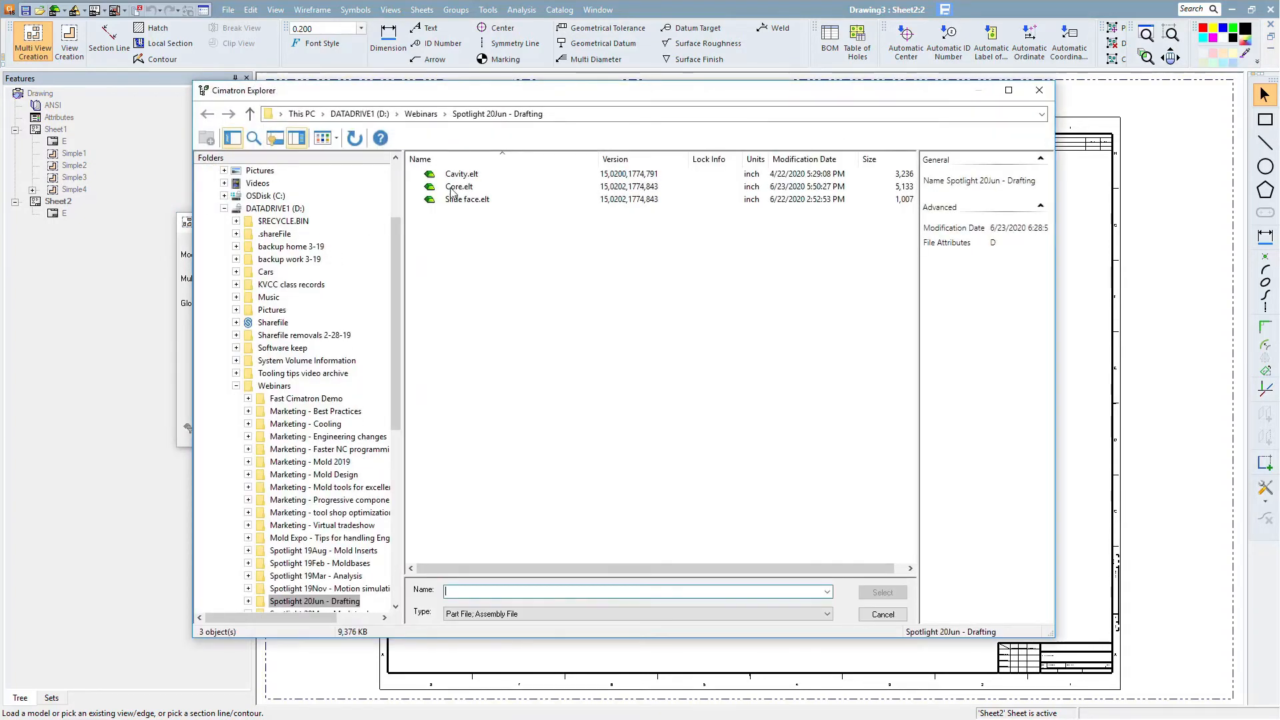
left_click(459, 187)
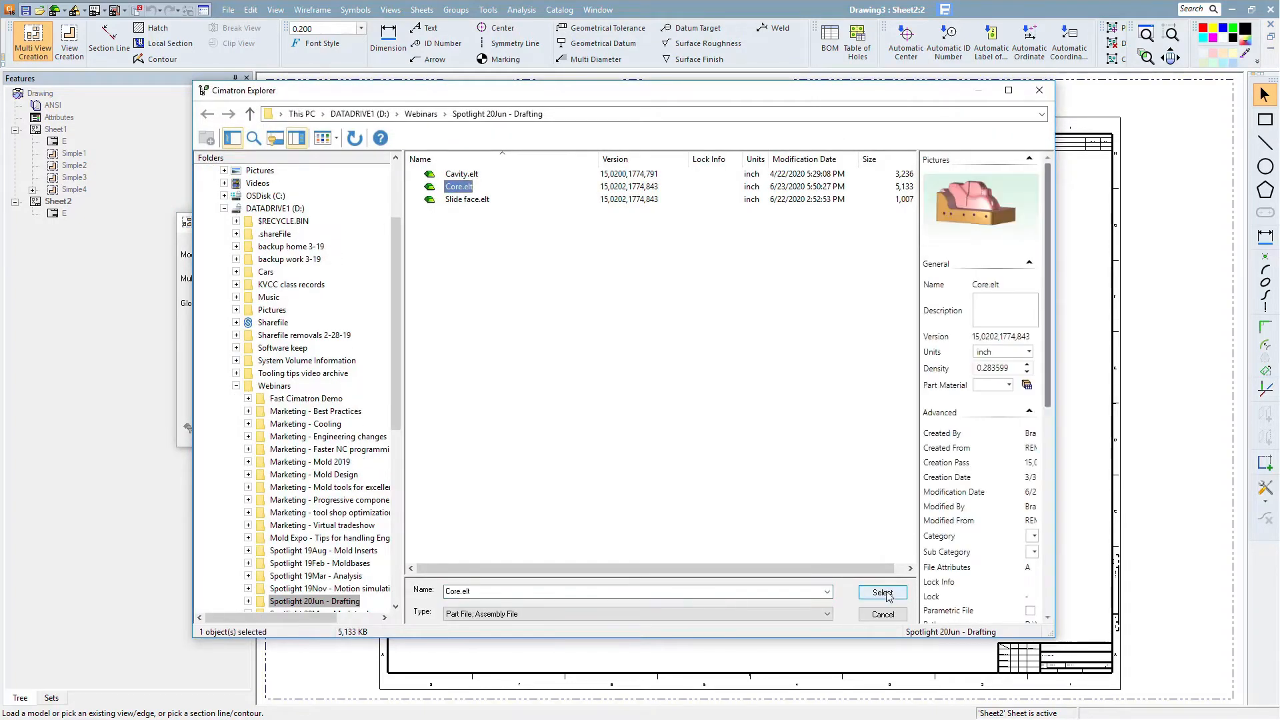
left_click(883, 592)
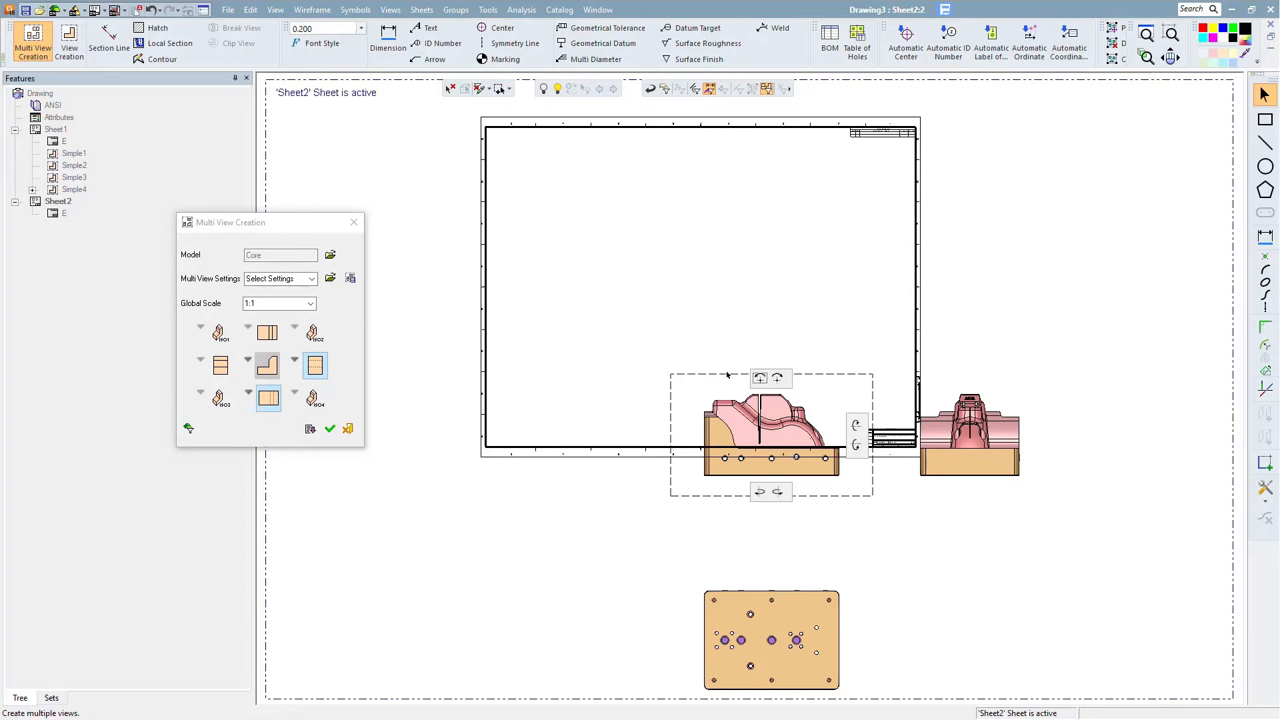
- Position the front view in the sheet's lower left and swap the bottom view for a top view
left_click_drag(722, 375, 575, 290)
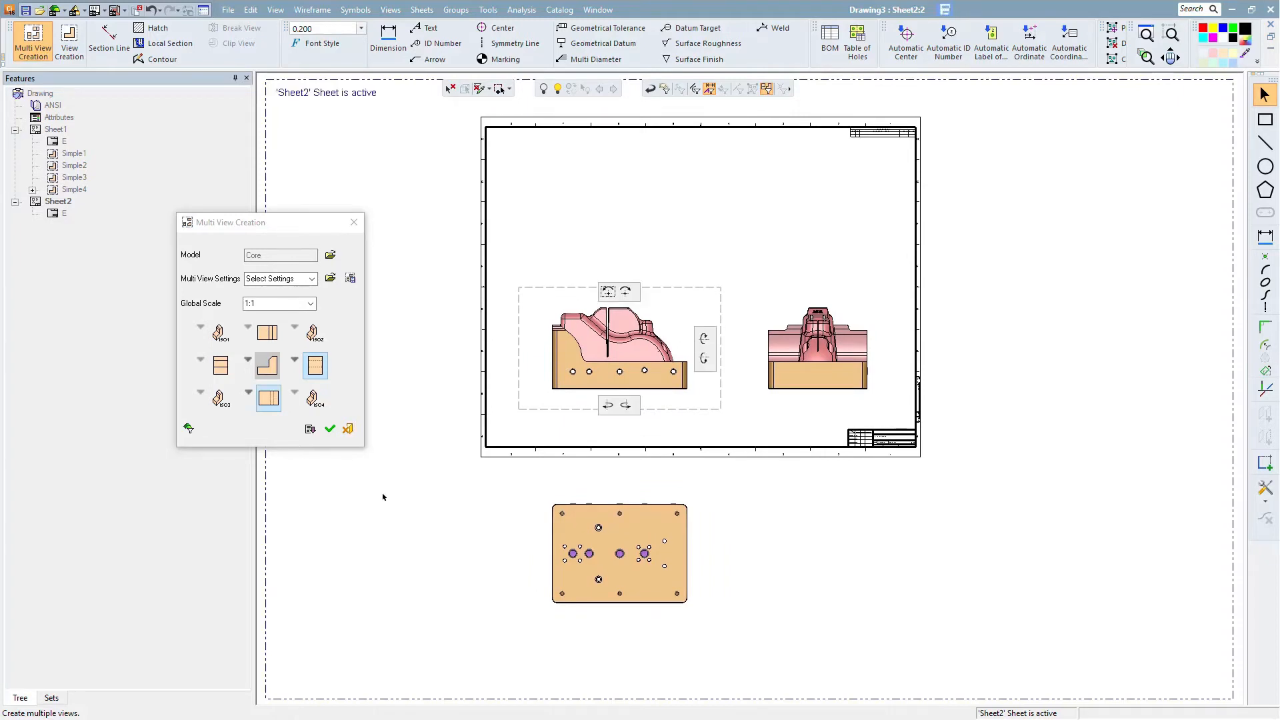
left_click(267, 400)
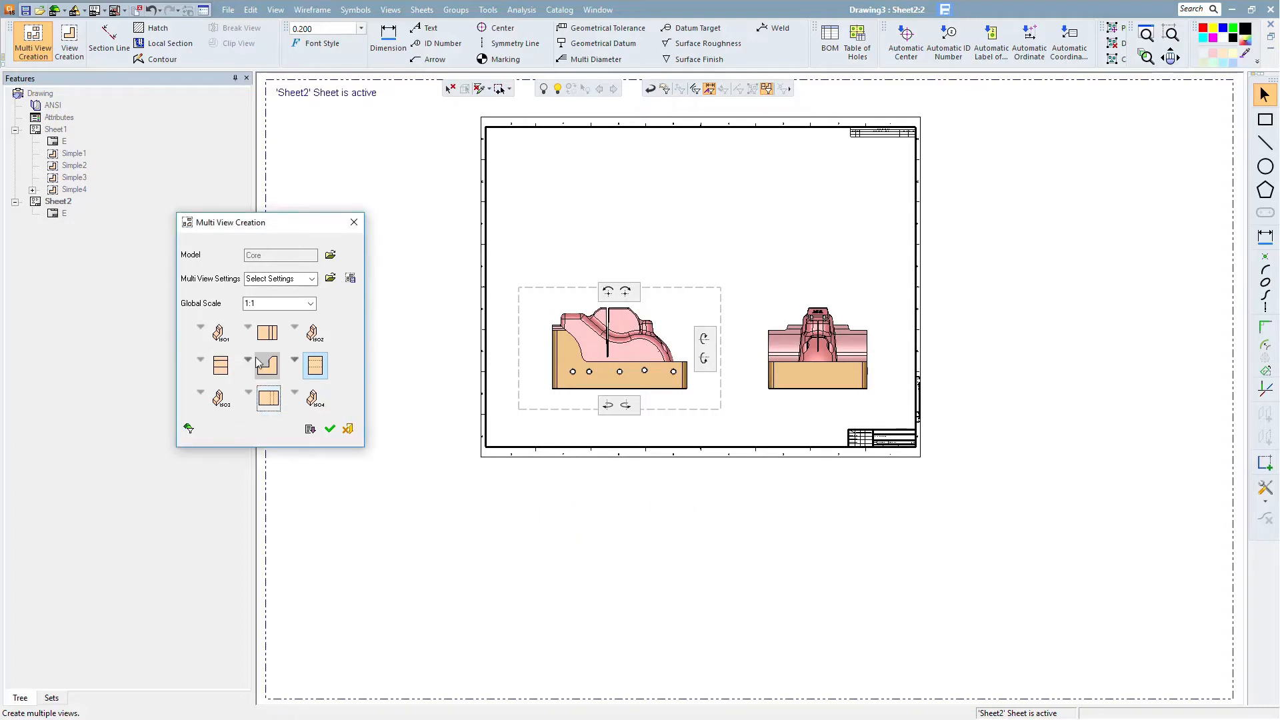
left_click(263, 335)
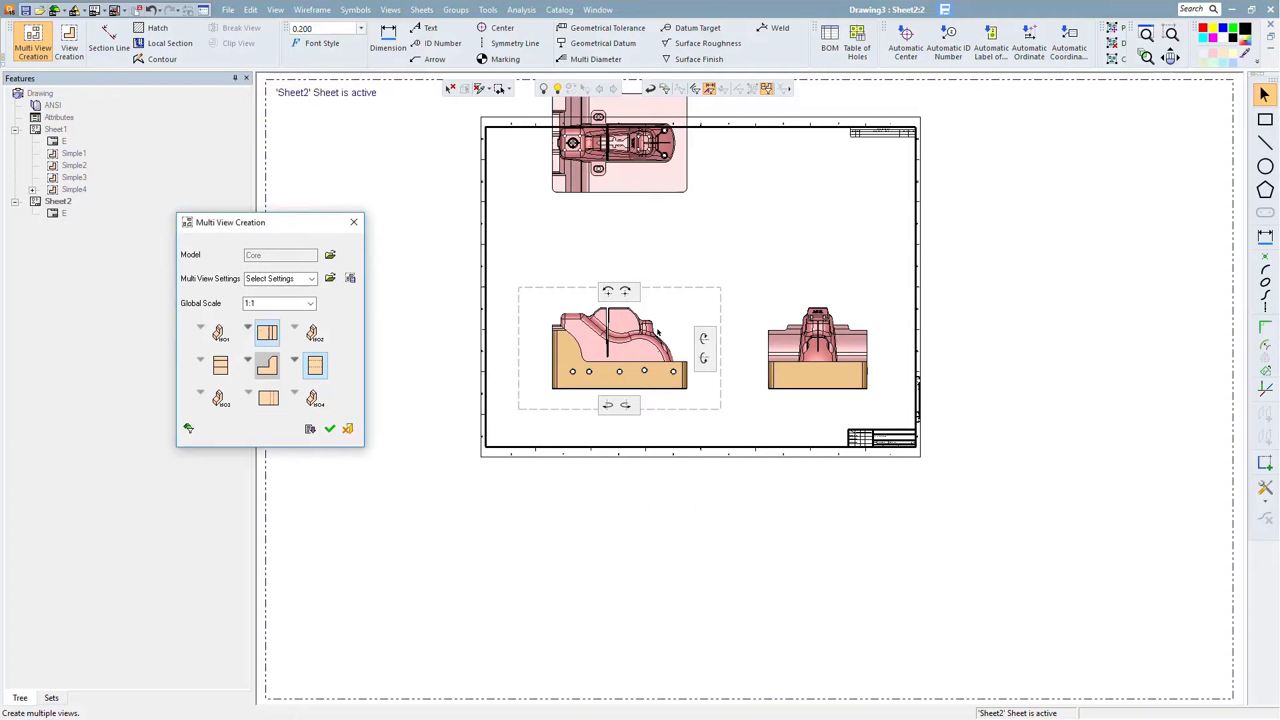
middle_click_drag(679, 550, 702, 649, "ctrl")
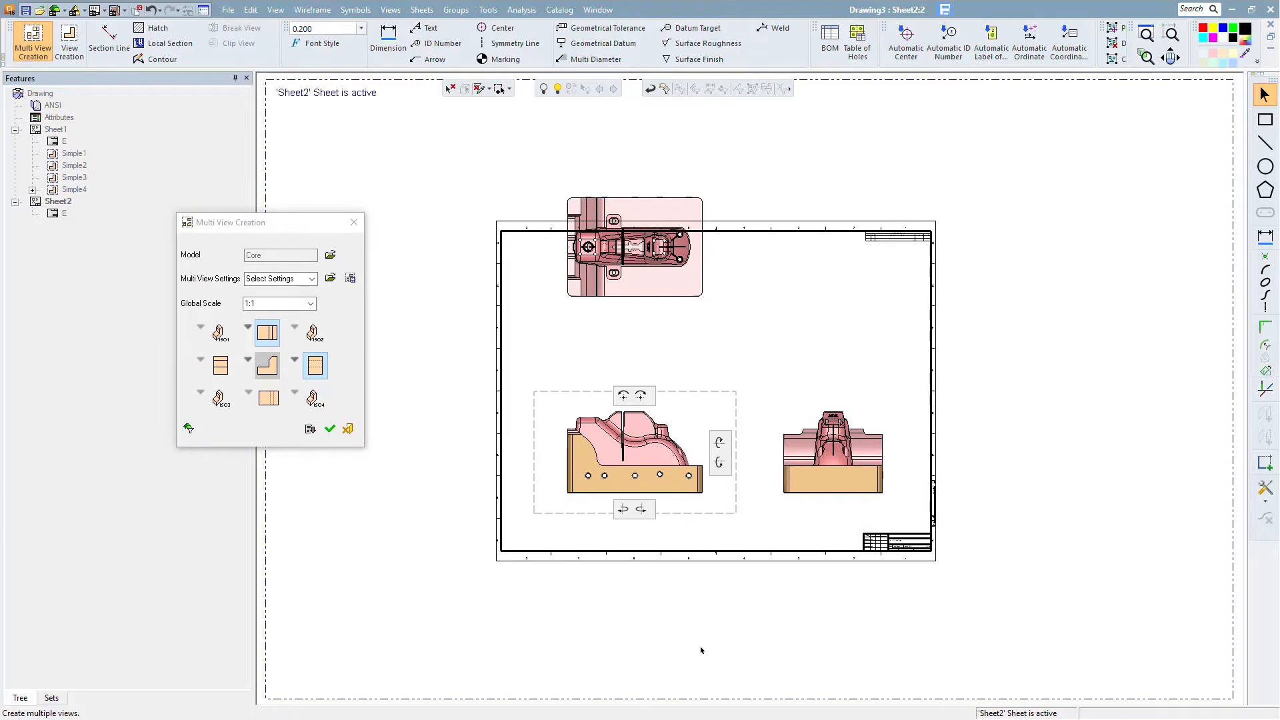
scroll(701, 647, "up", 1)
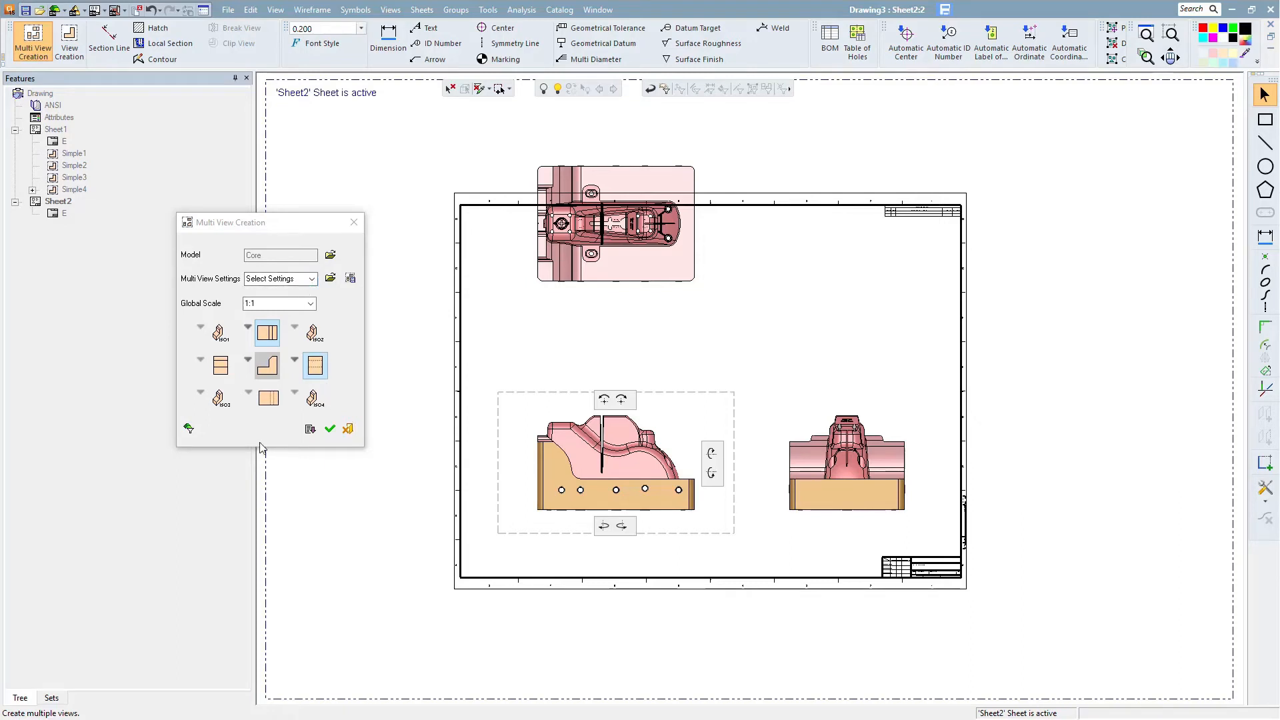
- Turn off view names and turn on hidden lines in the multi-view display options
left_click(310, 429)
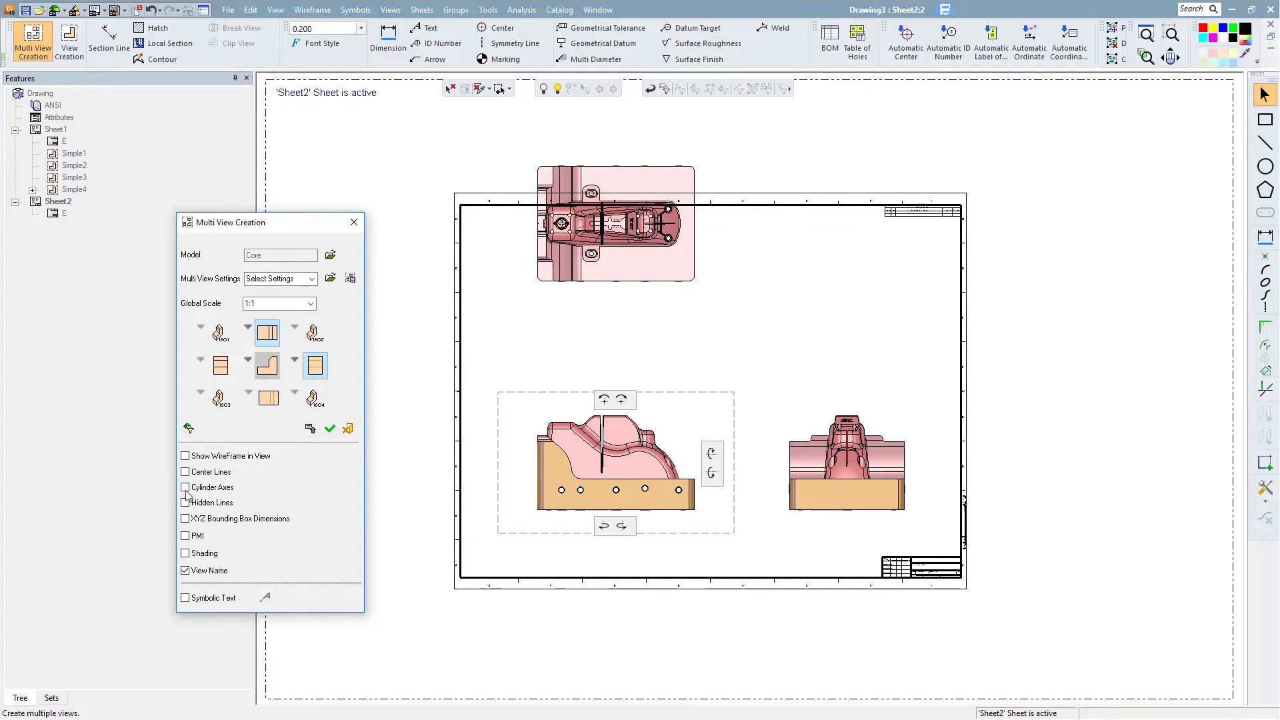
left_click(186, 570)
left_click(185, 503)
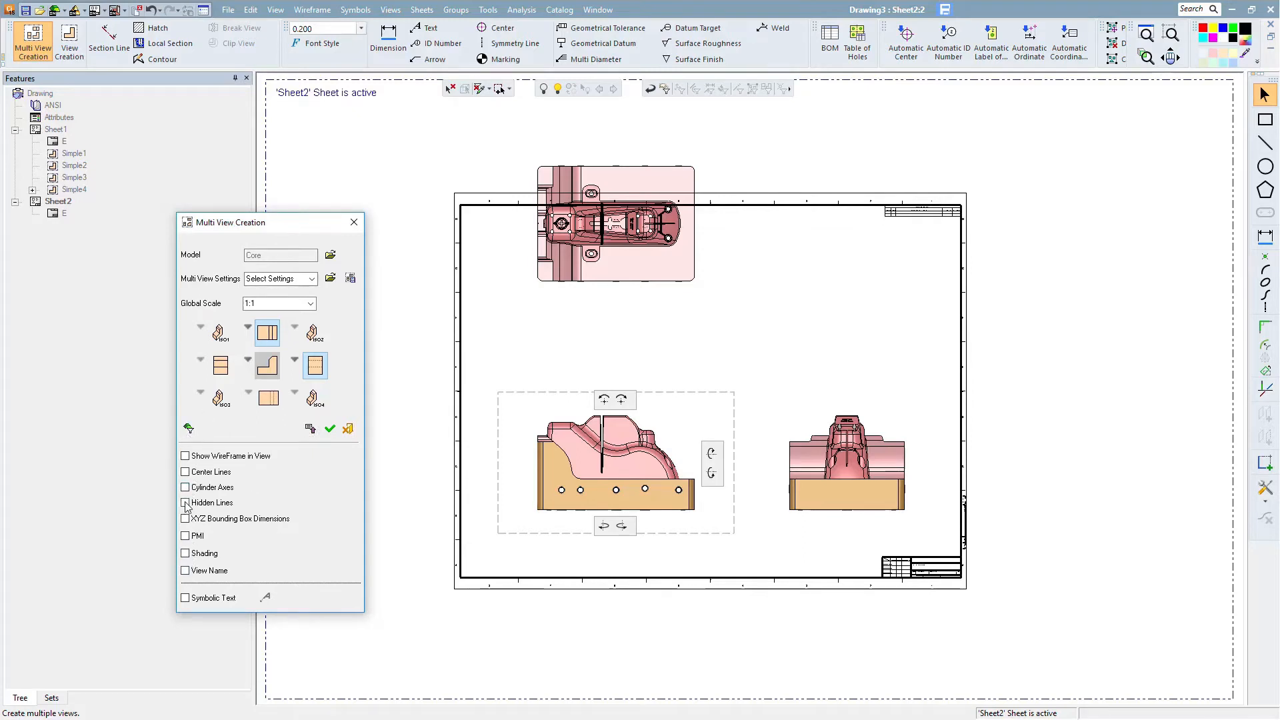
left_click(309, 428)
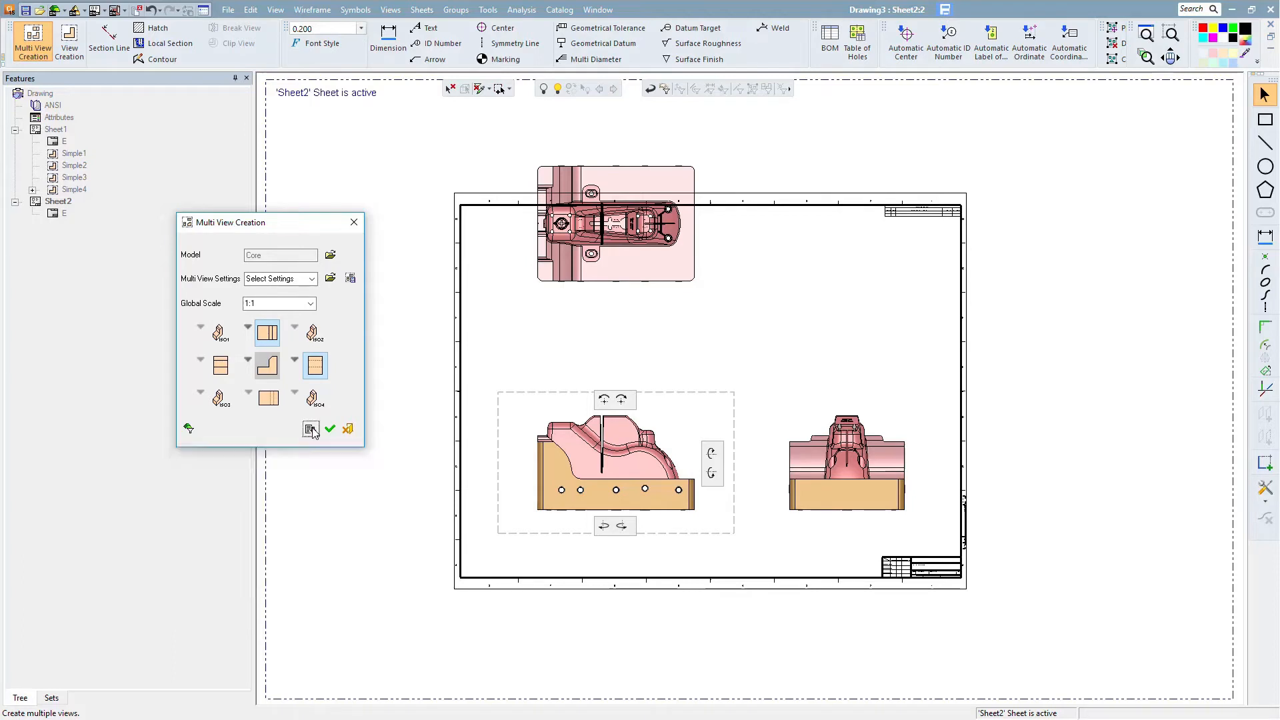
- Add an upper-right isometric view with its own settings, enabling shading instead of the main dialog settings
left_click(314, 334)
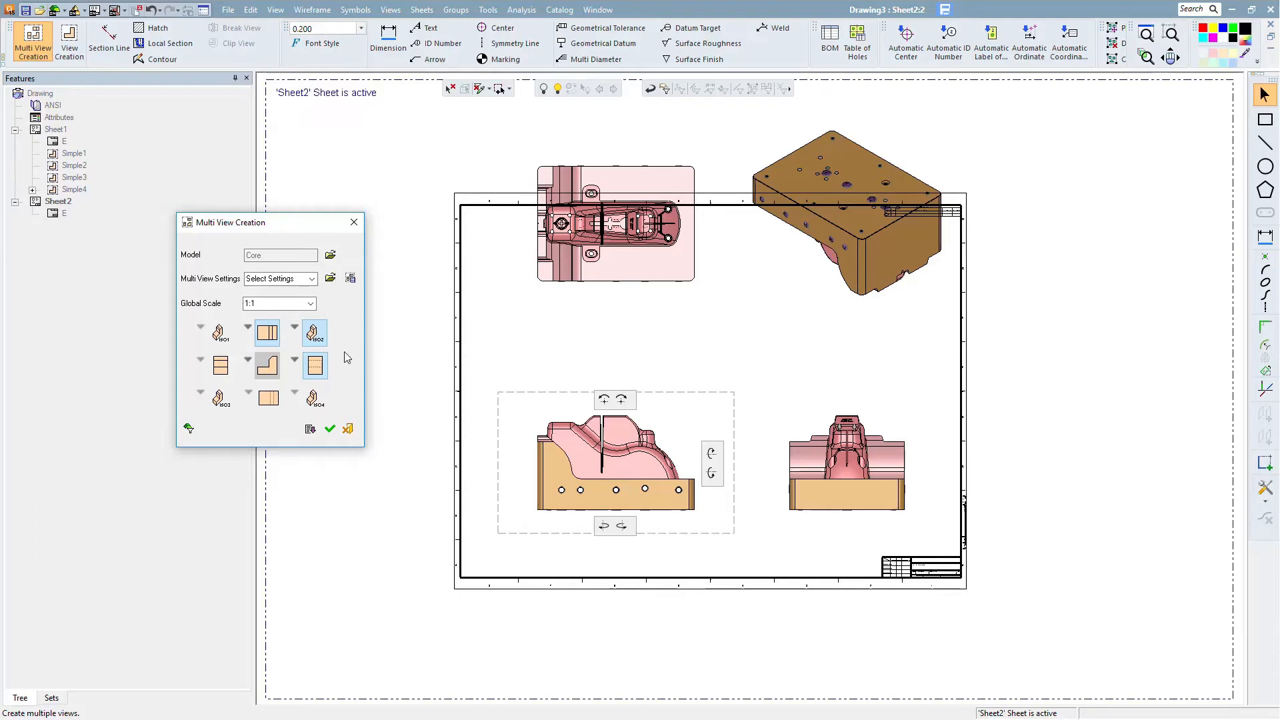
left_click(296, 328)
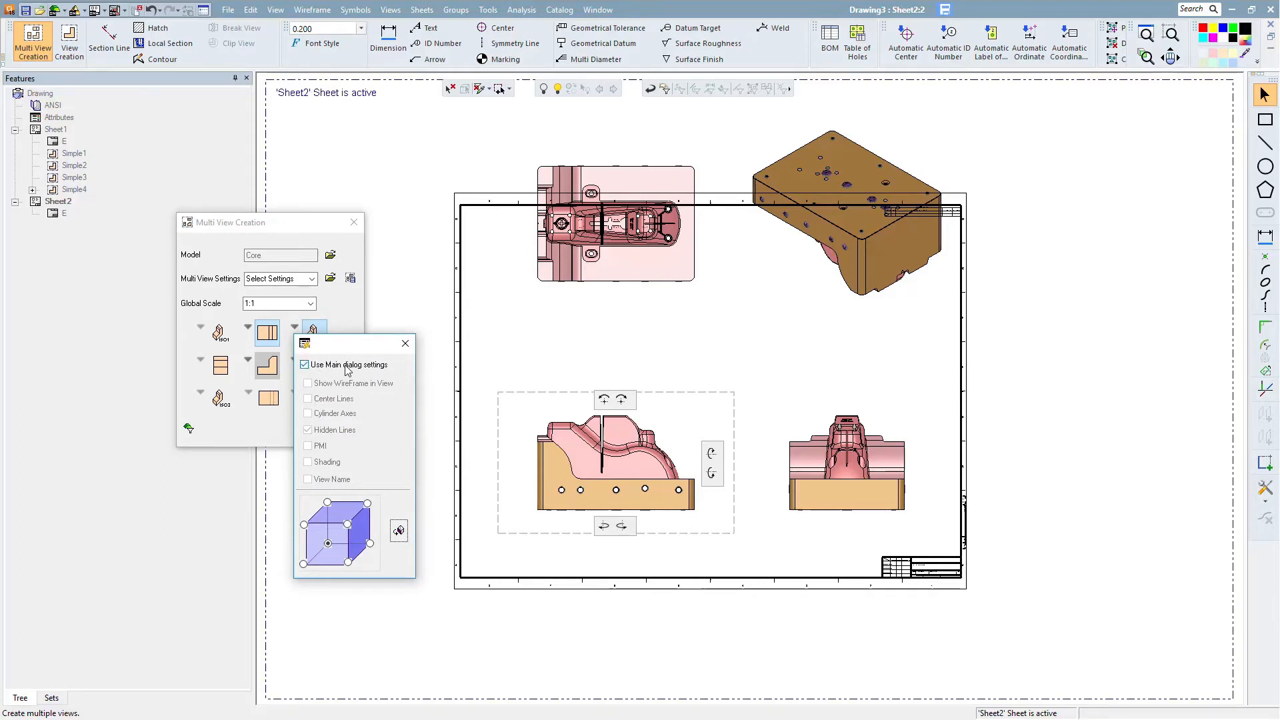
left_click(305, 366)
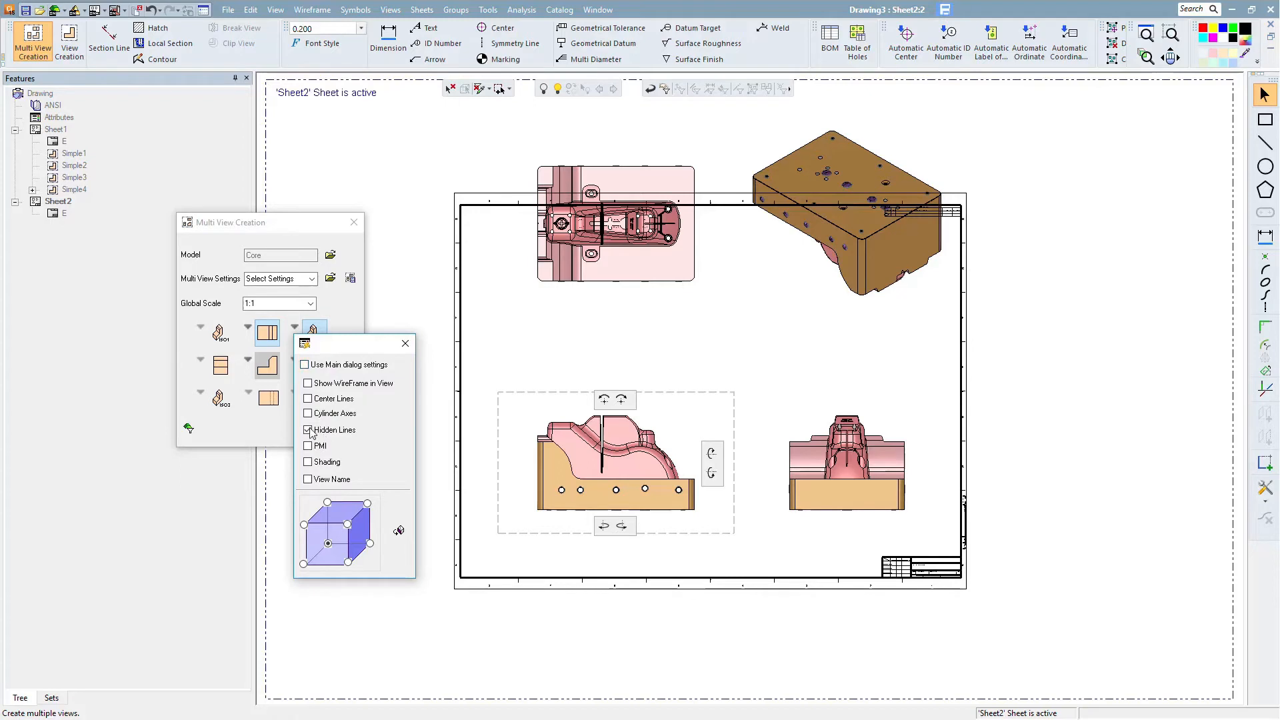
left_click(308, 462)
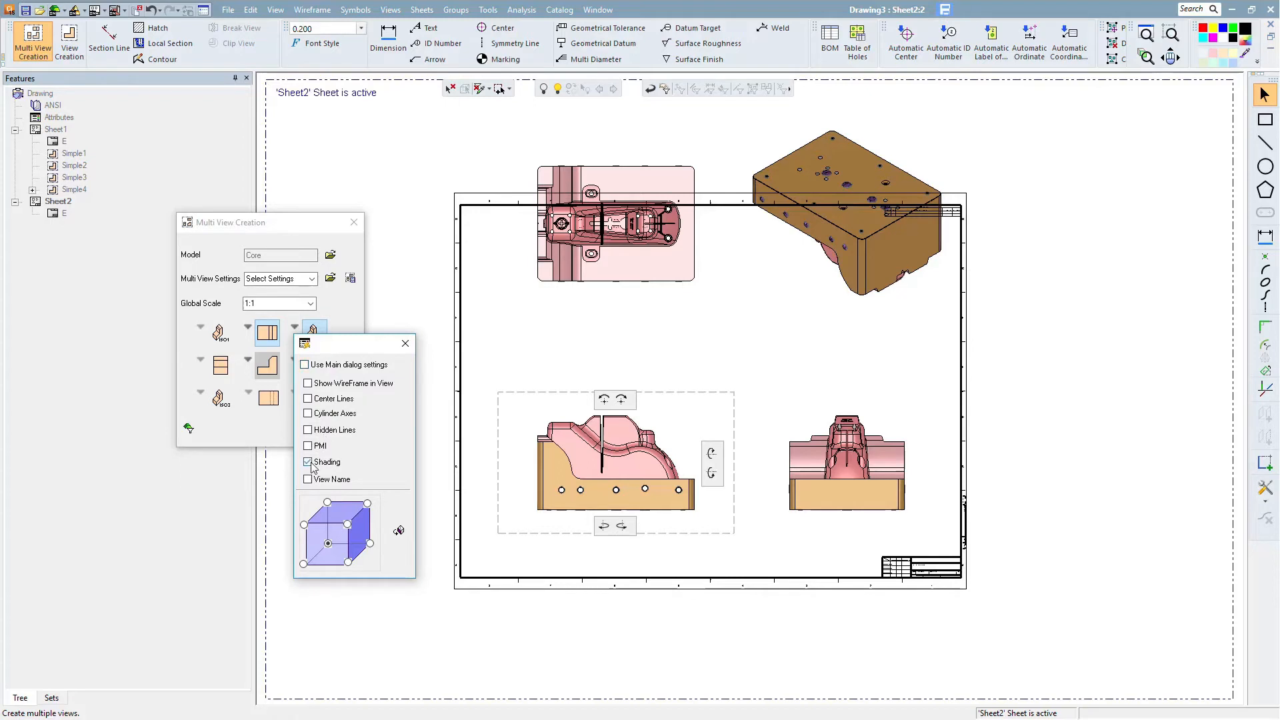
- Rotate the isometric view interactively to a new orientation and create the views
left_click(399, 530)
left_click_drag(851, 329, 699, 304)
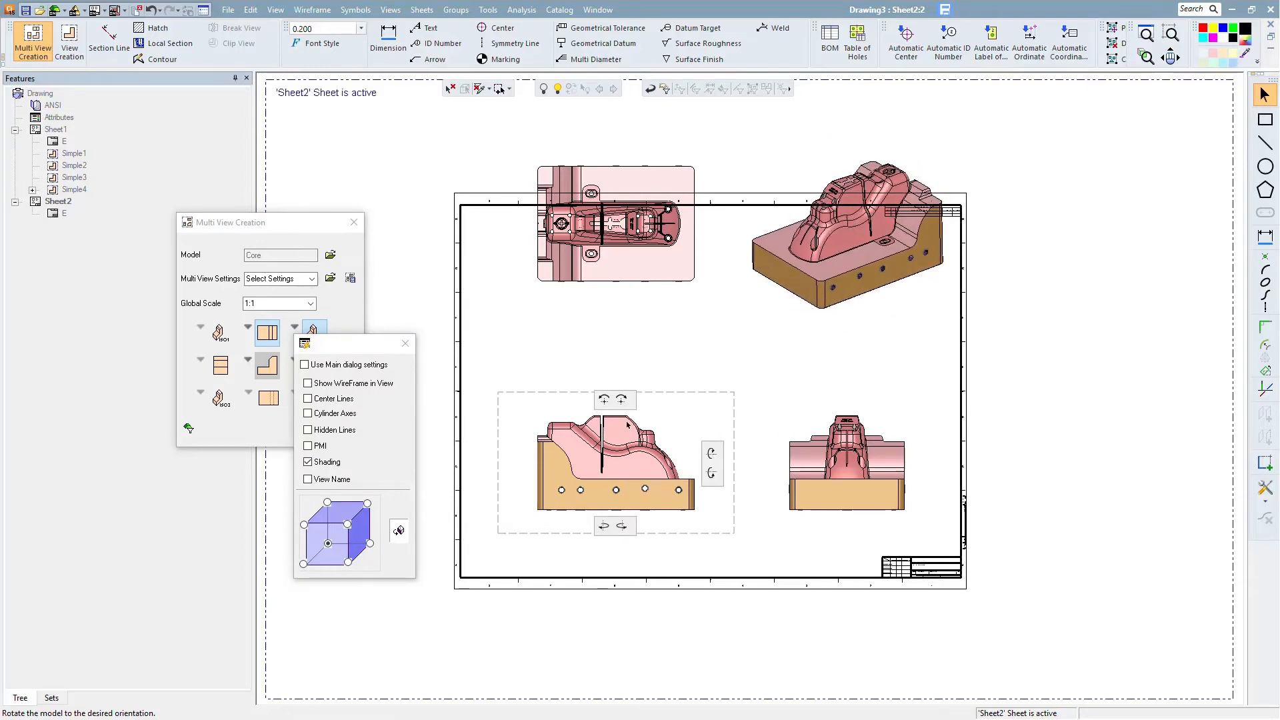
left_click(405, 344)
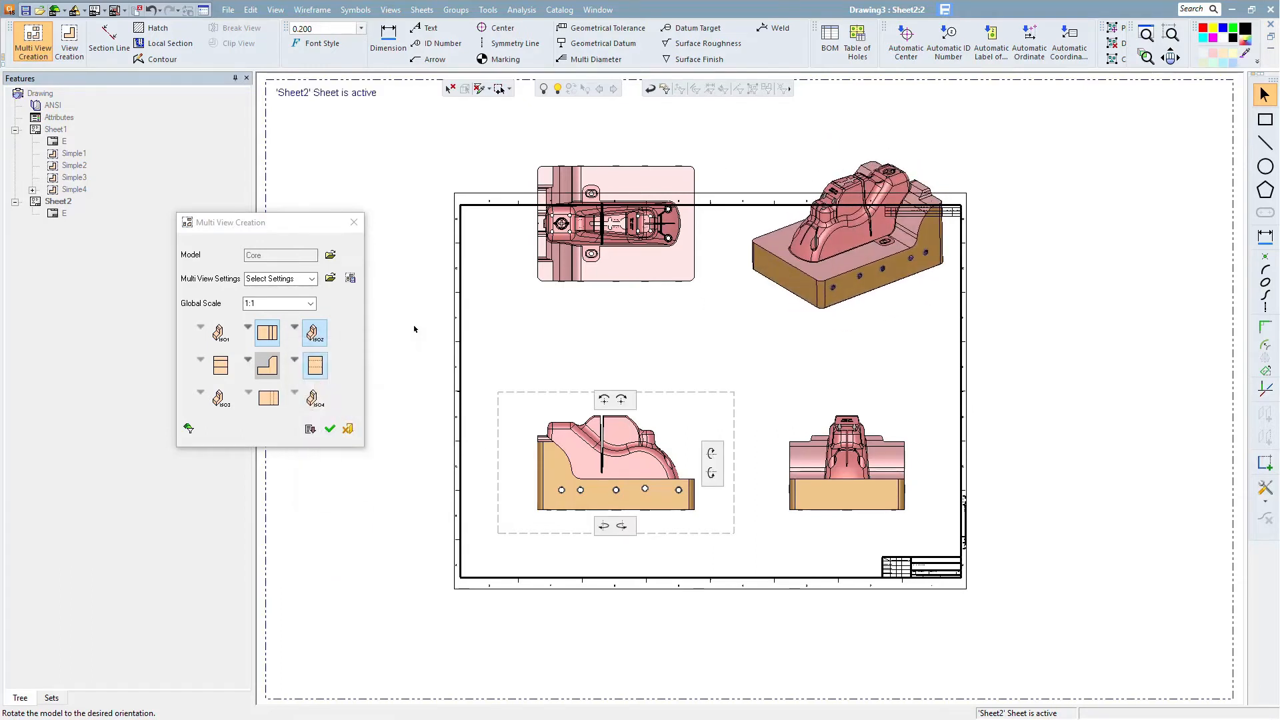
left_click(330, 429)
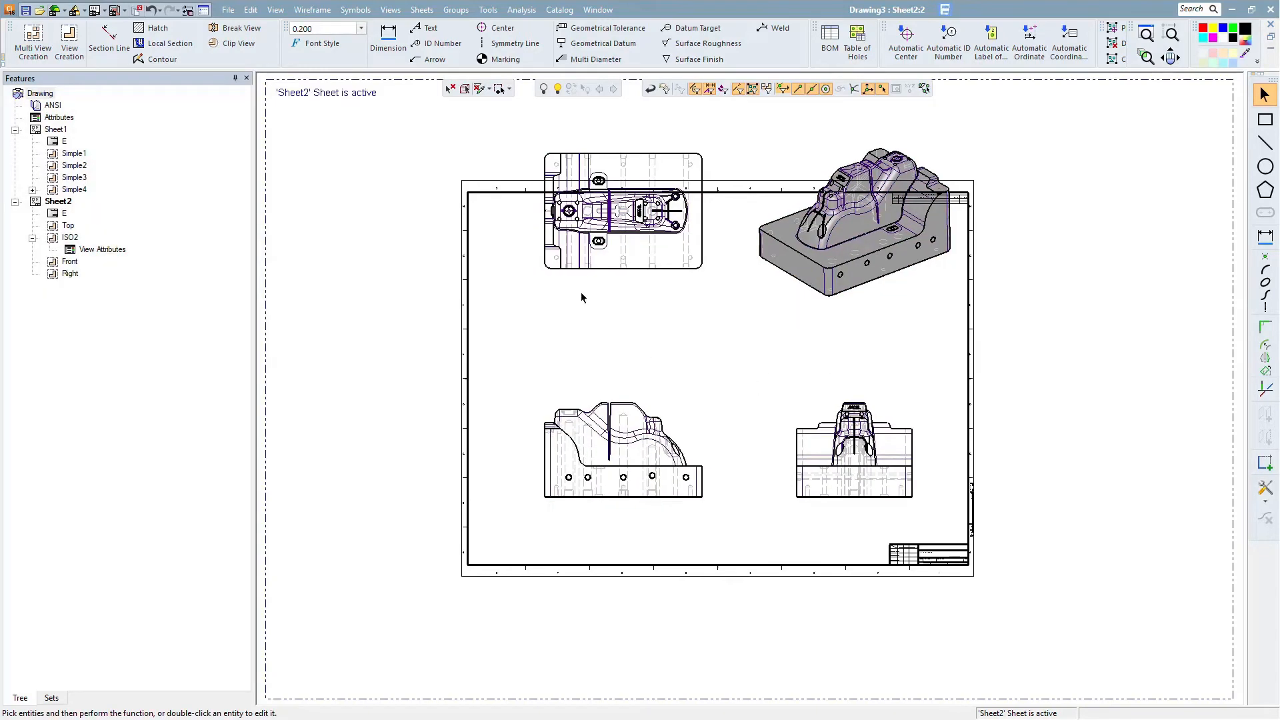
- Move the top view down onto the sheet inside the frame
double_click(610, 277)
left_click_drag(601, 343, 606, 350)
middle_click(605, 350)
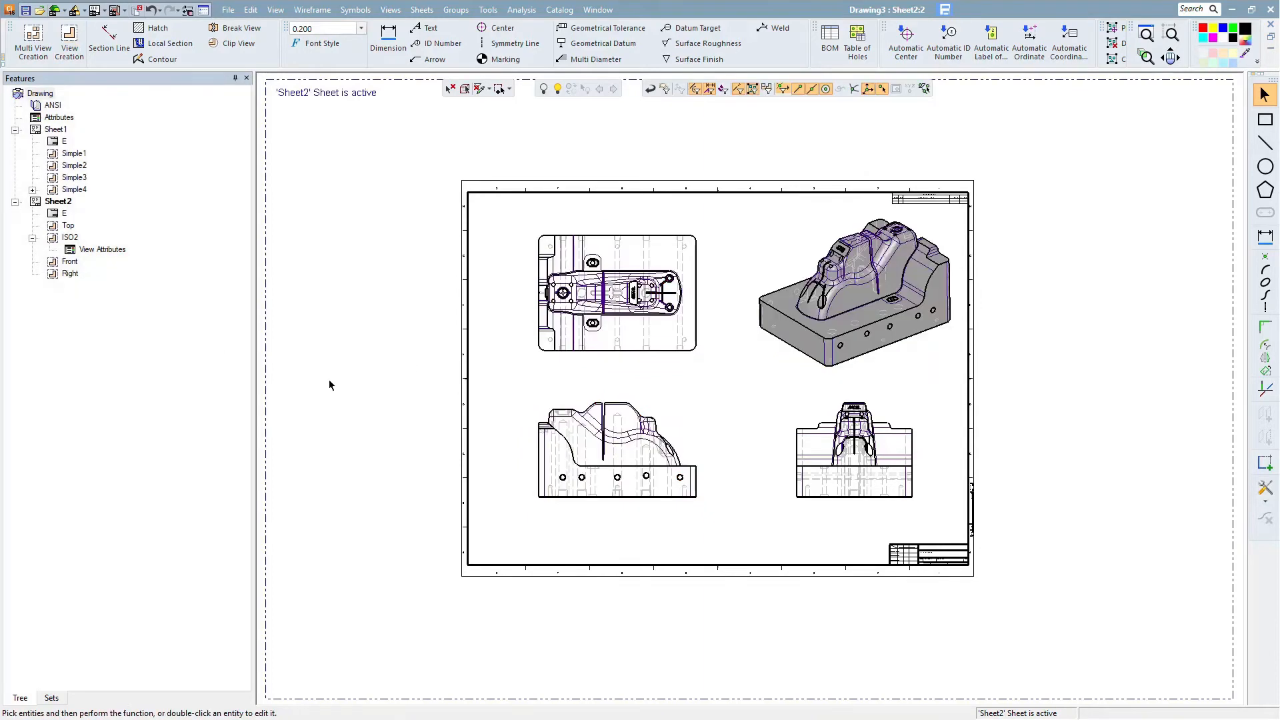
- Edit the isometric view's attributes to shade it as model color and hide sectioned, tangent visible, thread and exploded edges
right_click_drag(325, 404, 304, 286, "ctrl")
right_click_drag(730, 282, 731, 335, "ctrl")
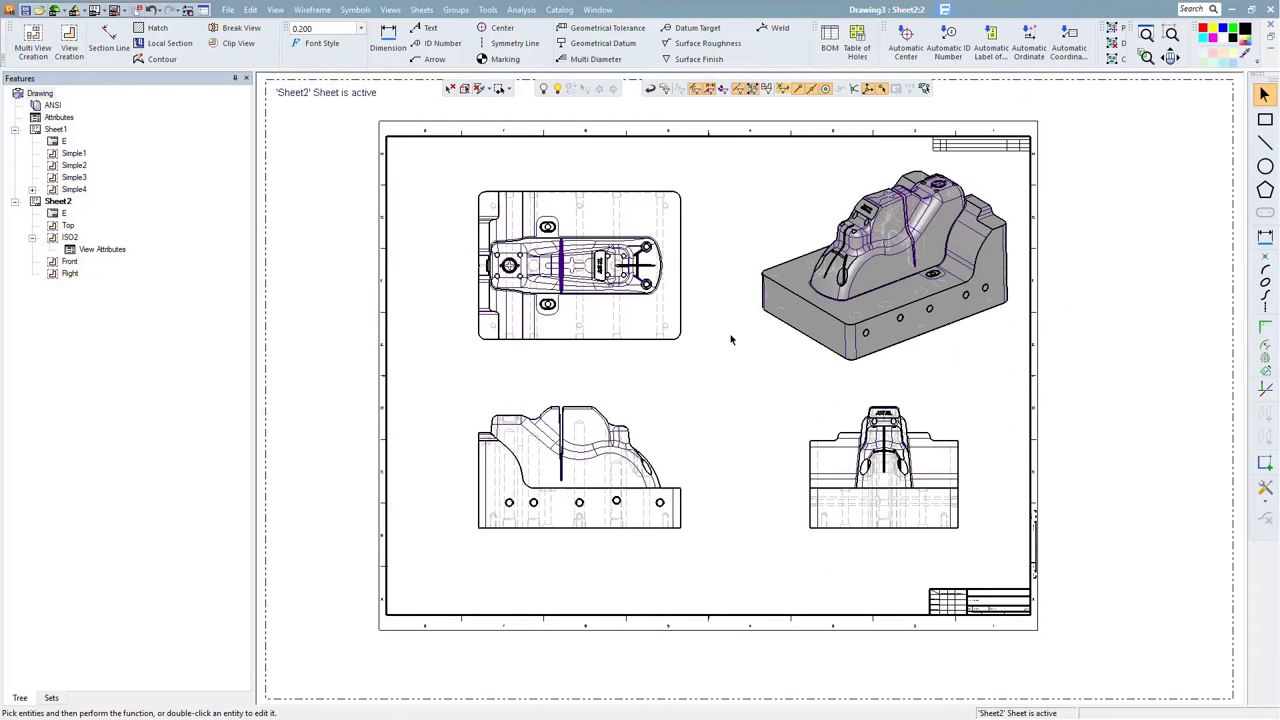
middle_click_drag(756, 336, 756, 356, "ctrl")
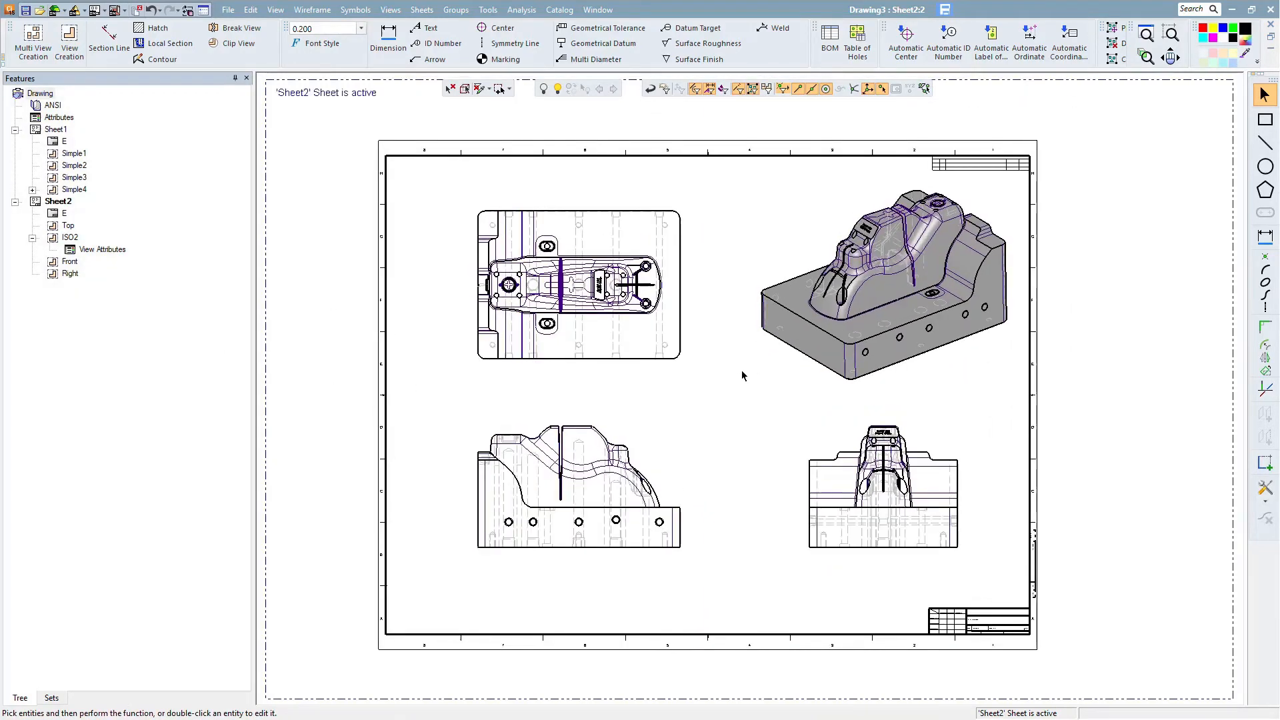
double_click(94, 248)
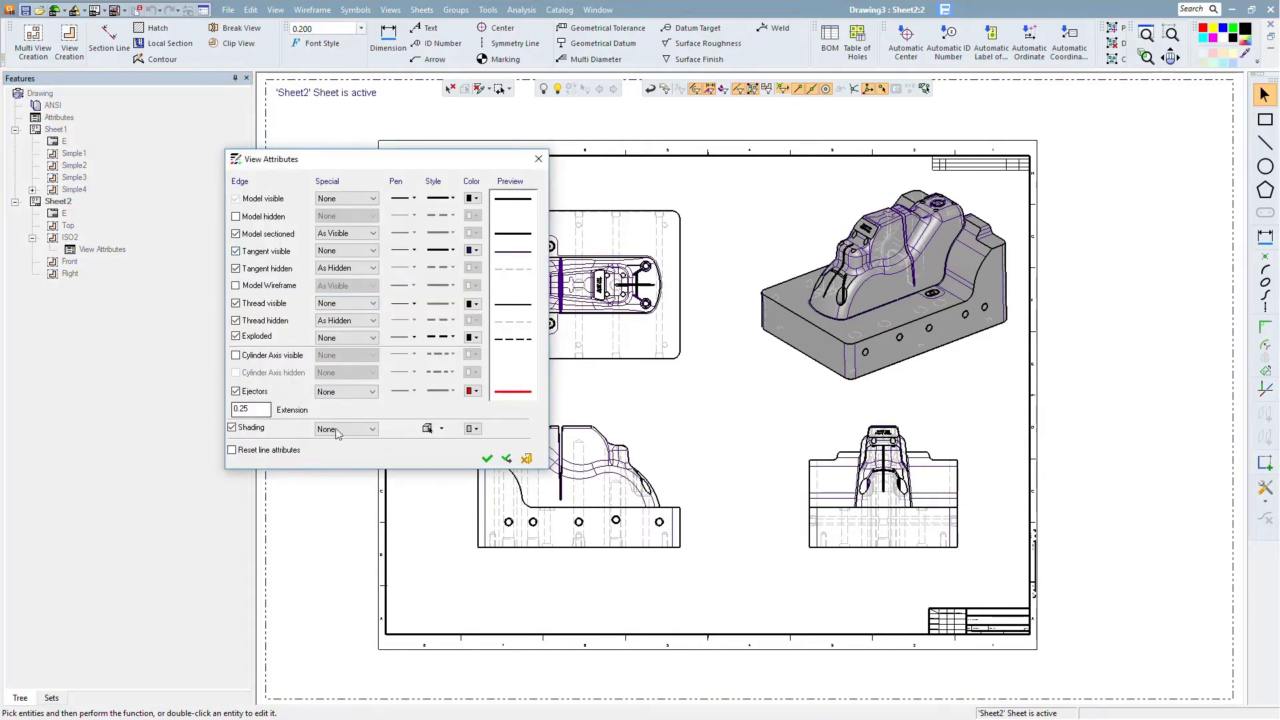
left_click(358, 430)
left_click(358, 450)
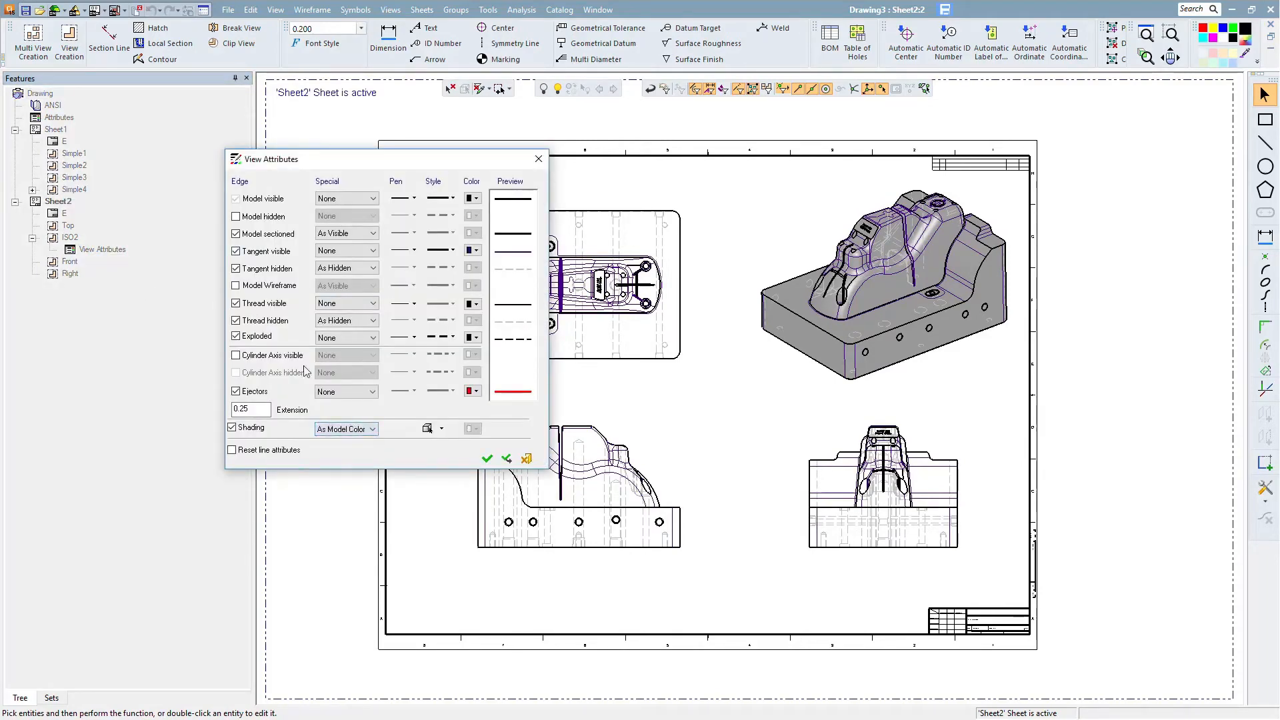
left_click(236, 233)
left_click(236, 252)
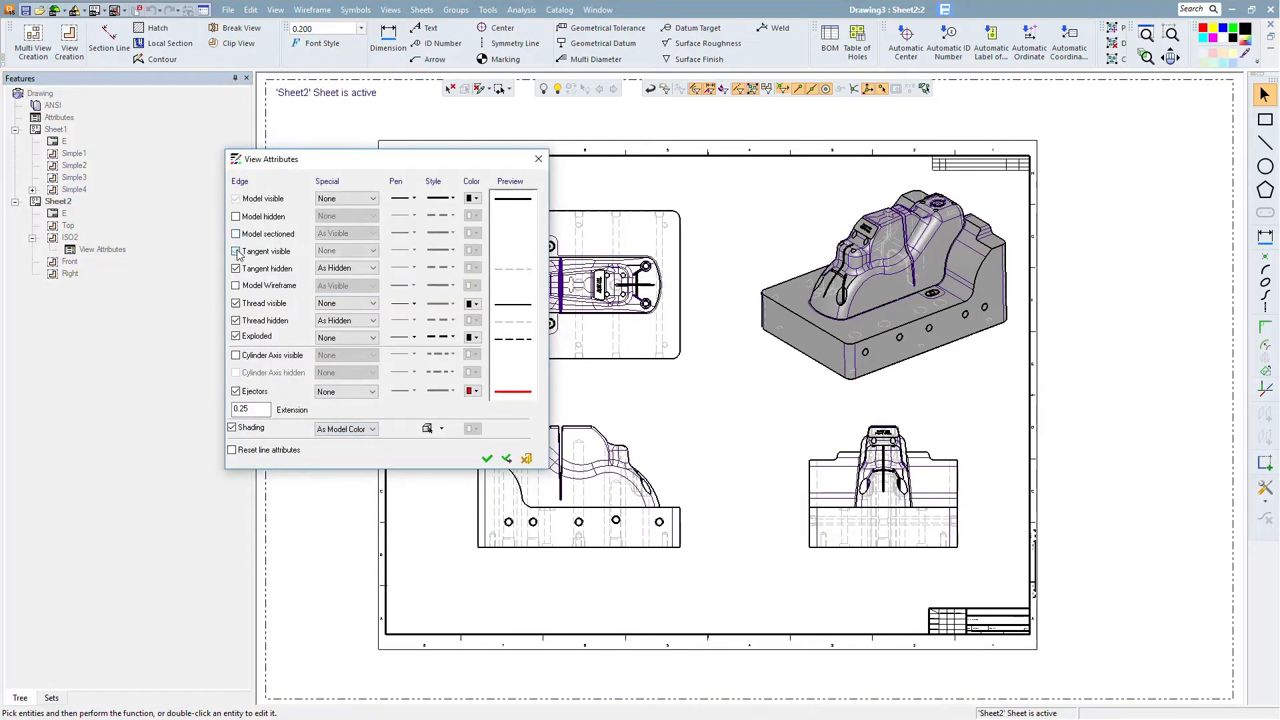
left_click(236, 304)
left_click(235, 321)
left_click(236, 336)
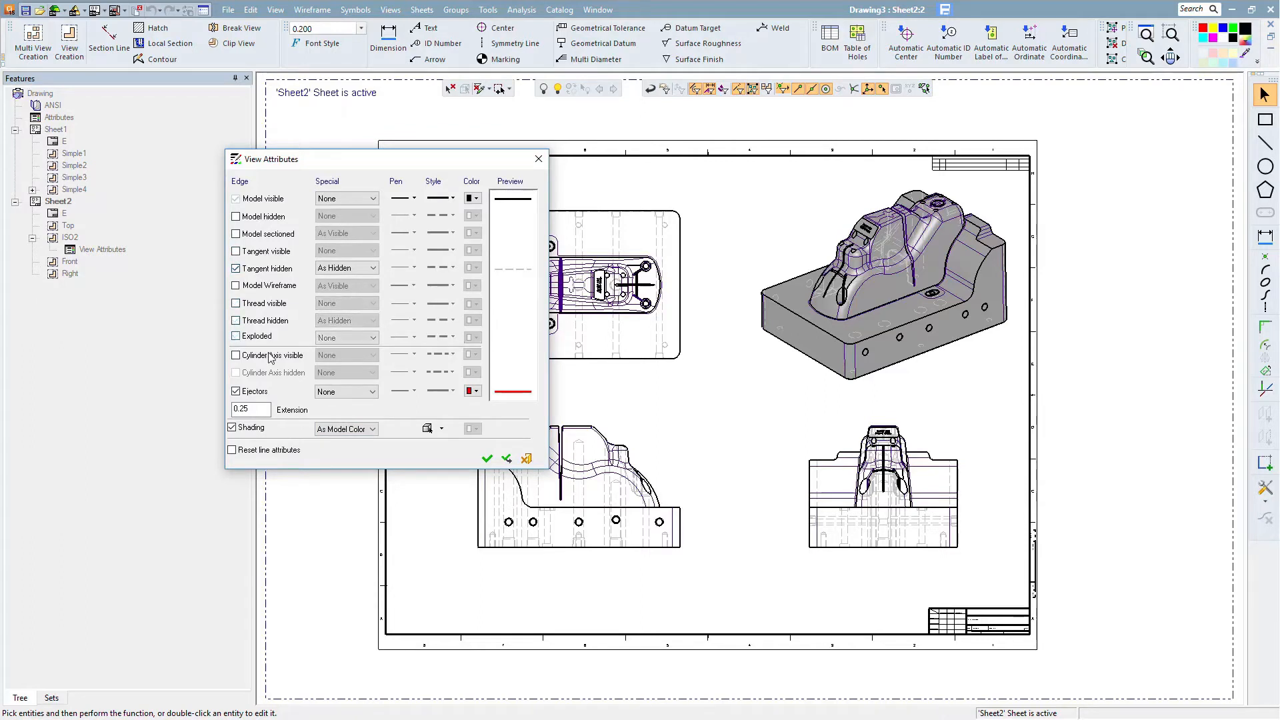
left_click(487, 459)
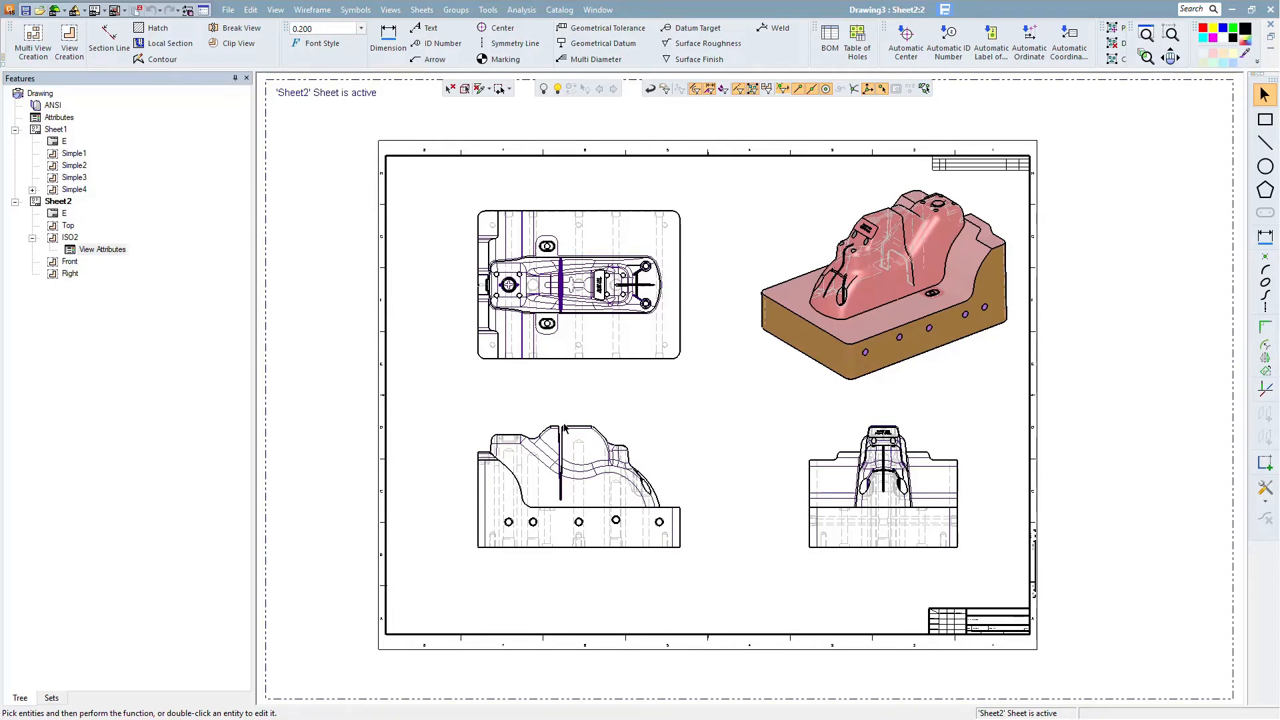
- On Sheet1, start a derived view from the front view, projecting it perpendicular to the inclined edge of the core's profile
double_click(57, 130)
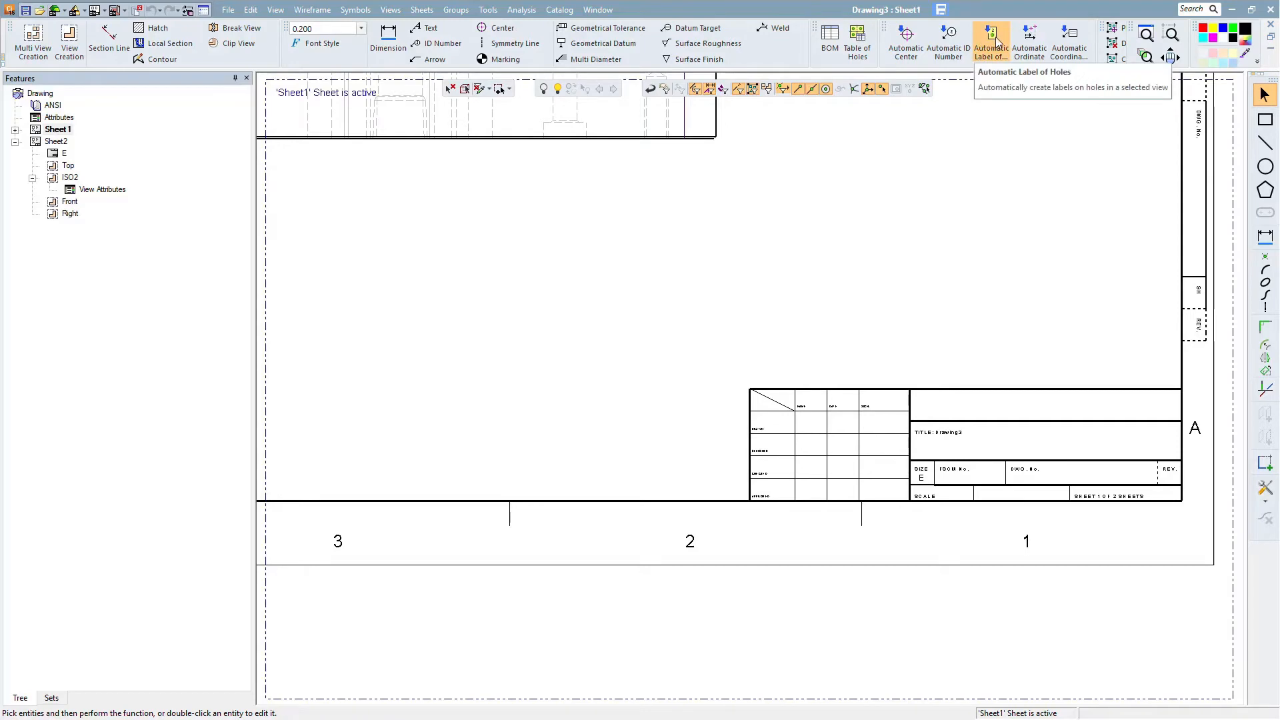
left_click(1145, 37)
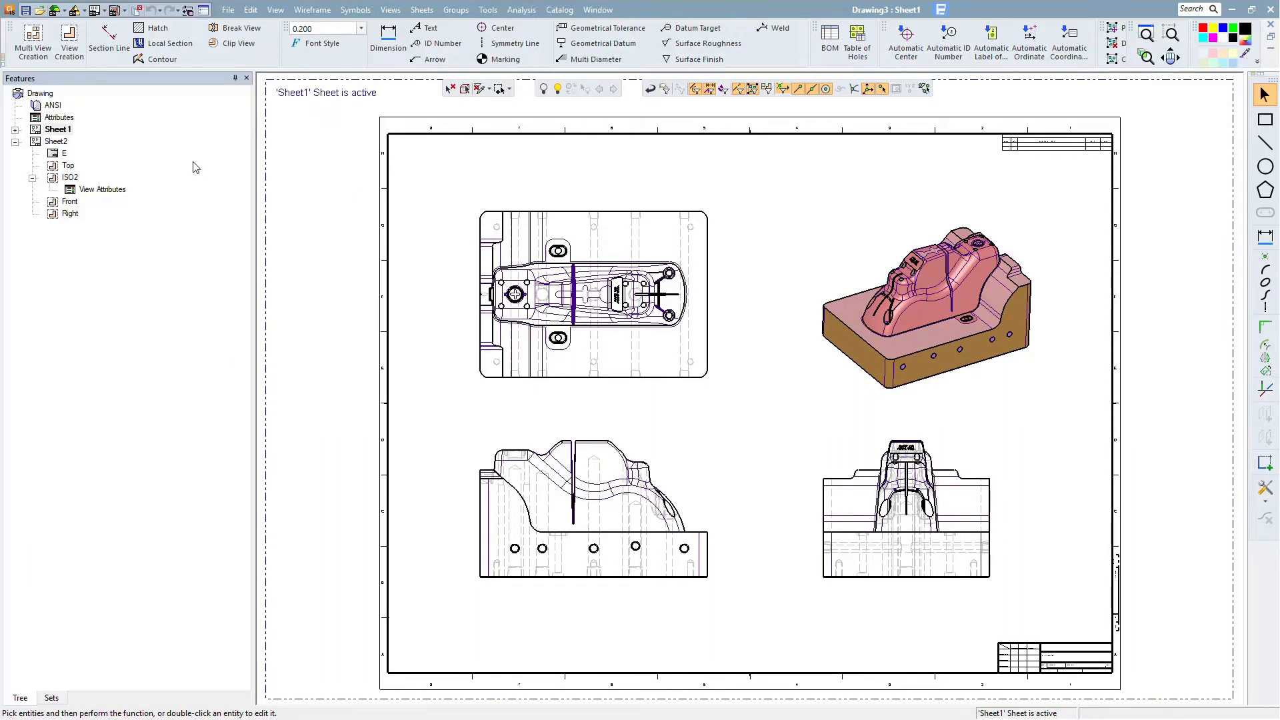
left_click(69, 40)
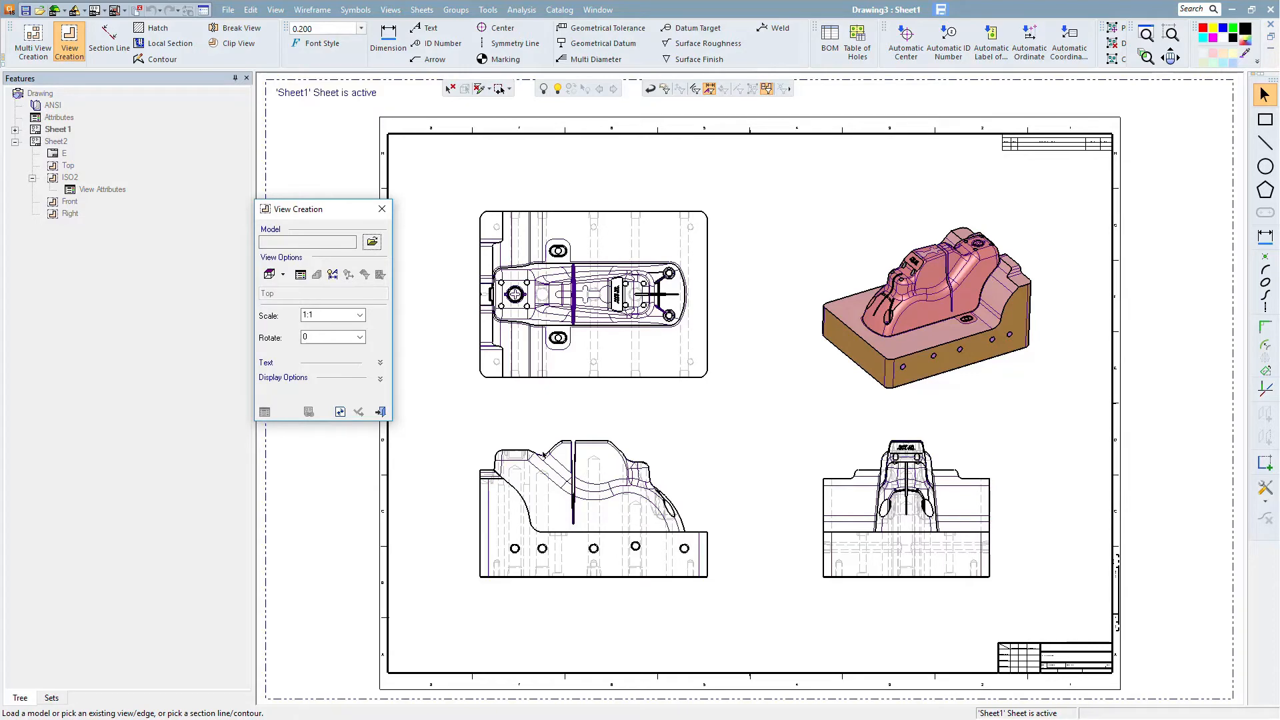
left_click(669, 547)
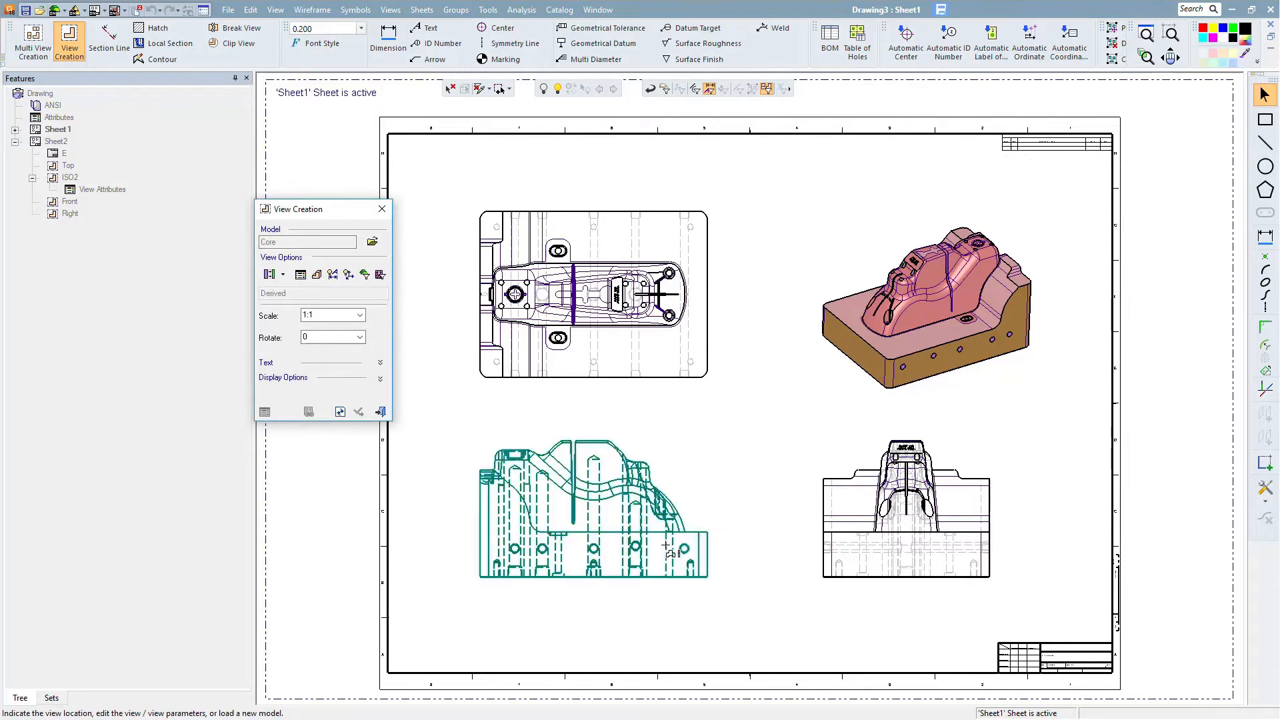
scroll(734, 466, "up", 5)
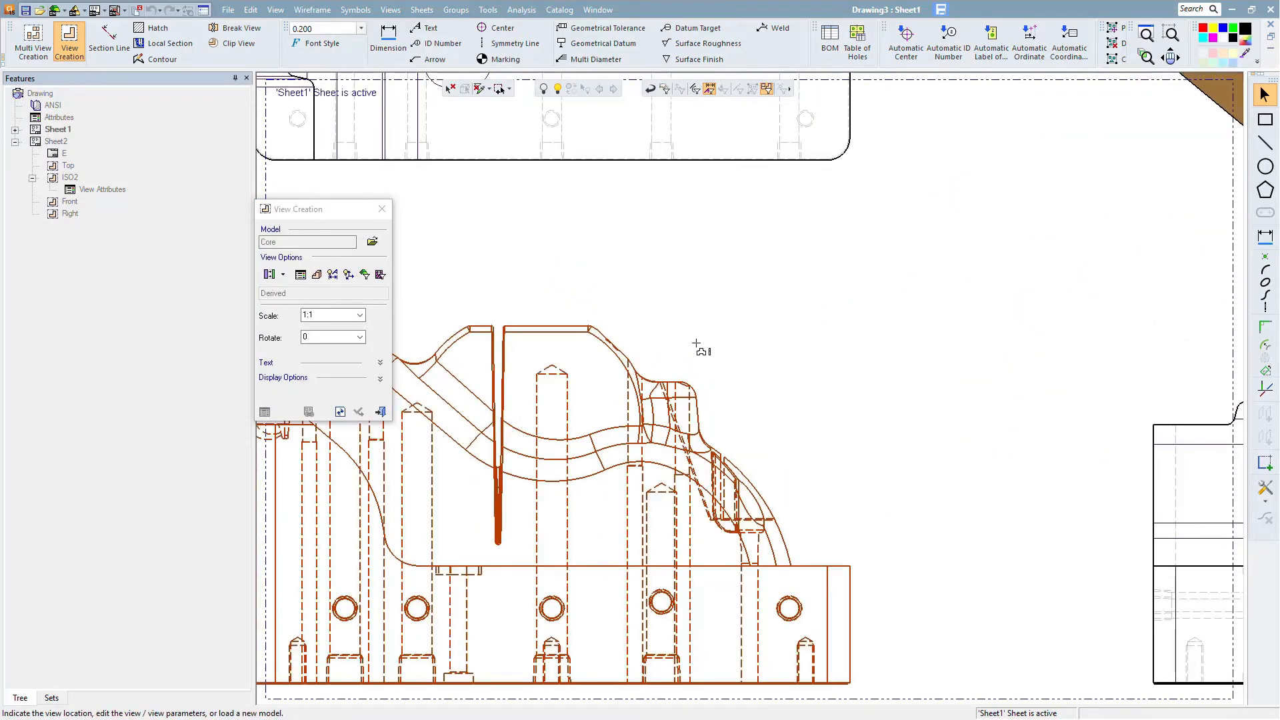
scroll(697, 344, "up", 3)
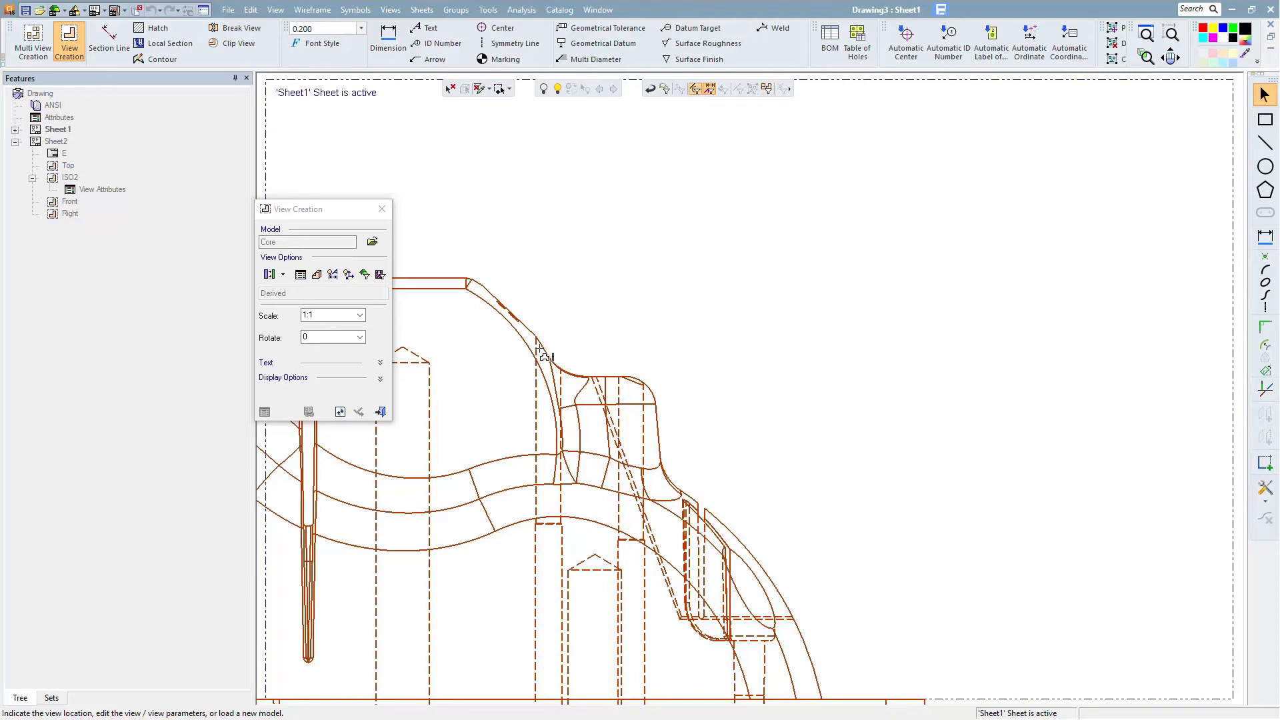
middle_click_drag(544, 349, 760, 411, "ctrl")
mouse_move(641, 473)
right_mouse_down("ctrl")
mouse_move(529, 191)
mouse_move(490, 132)
right_mouse_up("ctrl")
right_click_drag(628, 432, 510, 163, "ctrl")
middle_click_drag(506, 229, 692, 327, "ctrl")
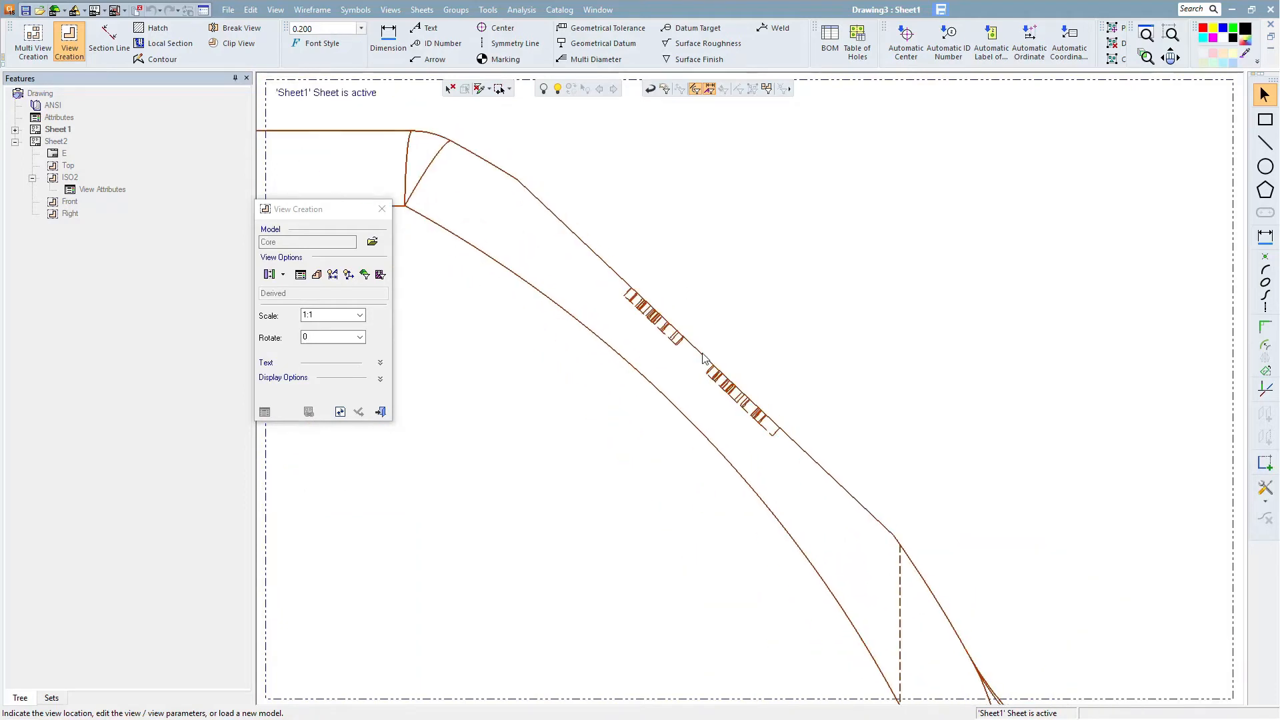
left_click(668, 337)
right_click_drag(796, 247, 847, 467, "ctrl")
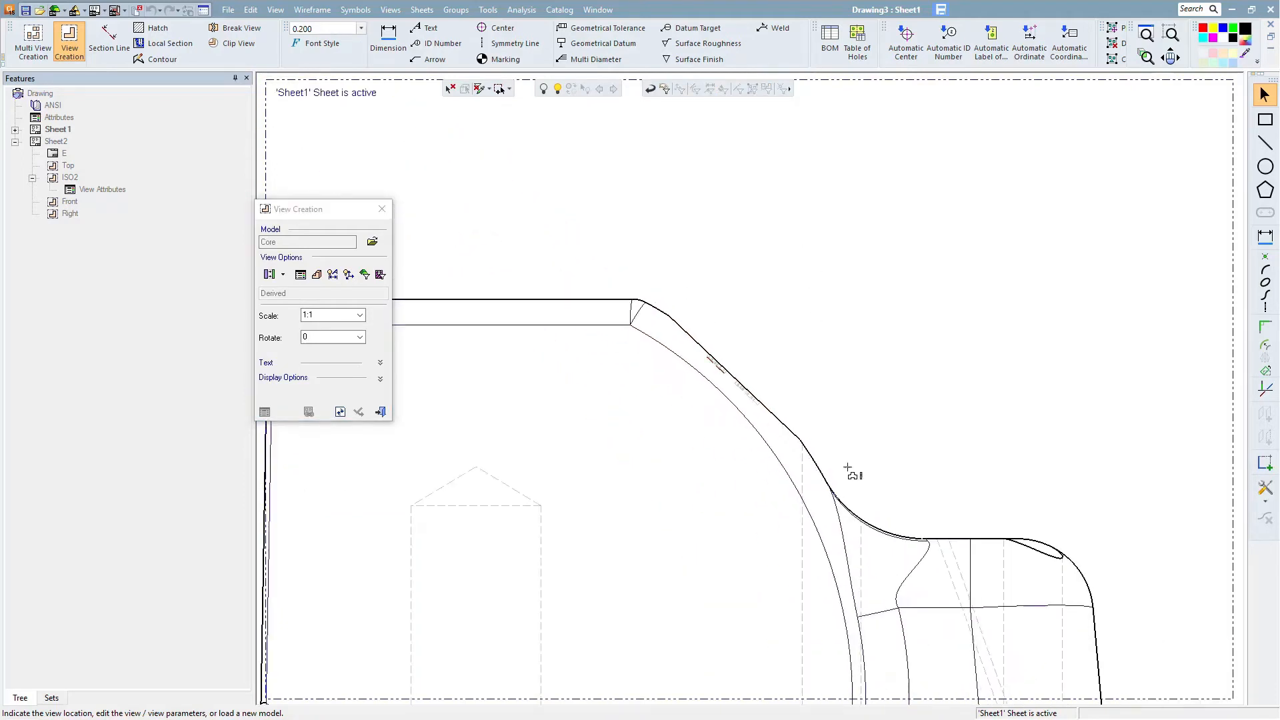
right_click_drag(875, 323, 827, 582, "ctrl")
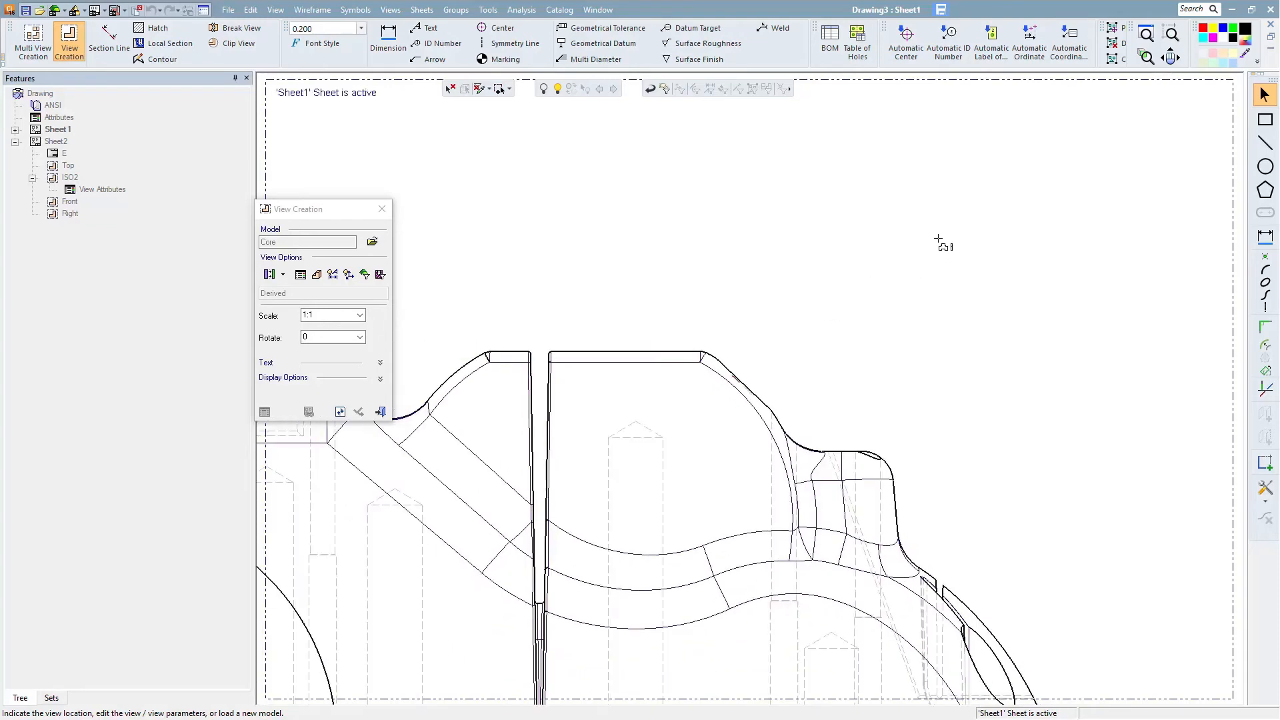
left_click(939, 236)
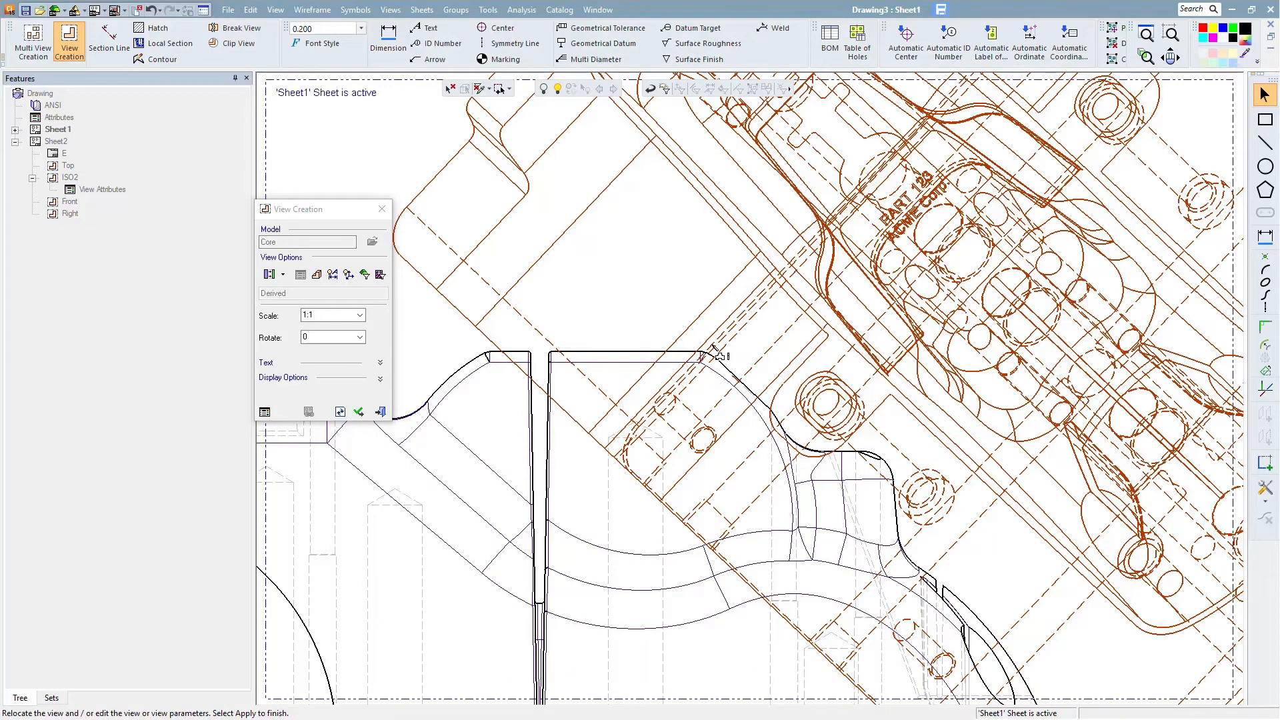
- Position the auxiliary view between the top and front views and apply it
scroll(907, 247, "down", 4)
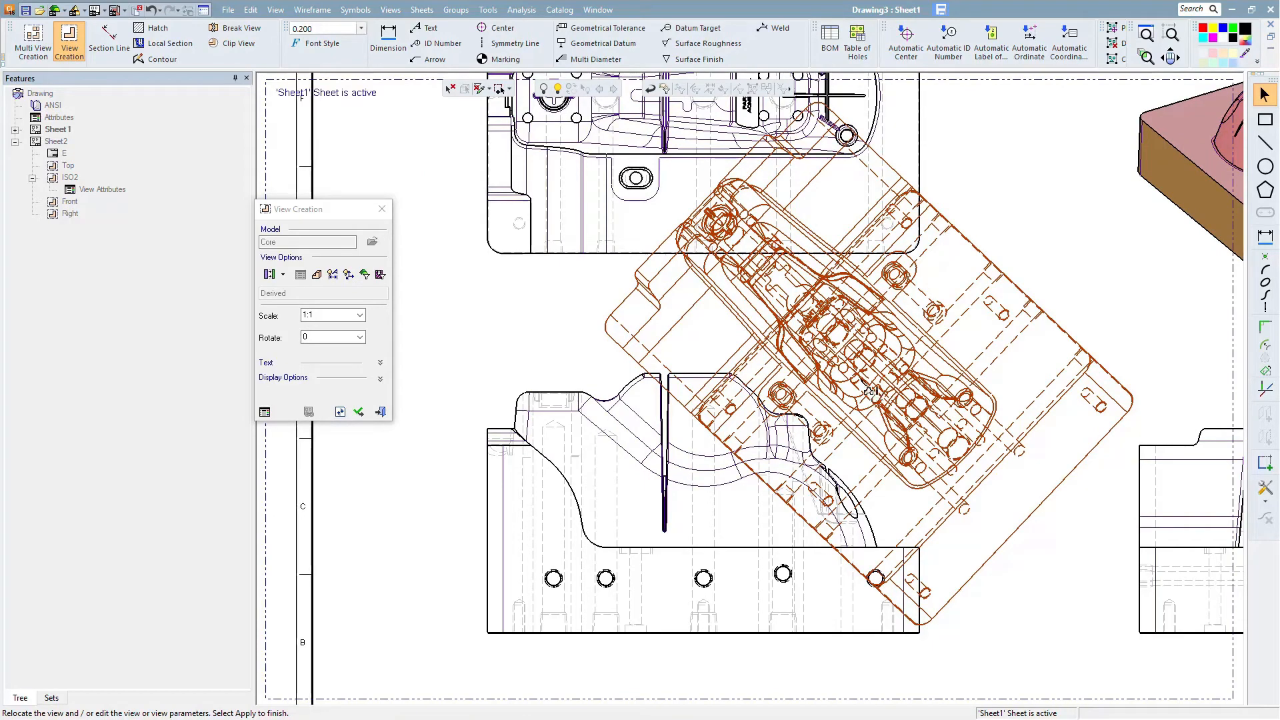
left_click(850, 368)
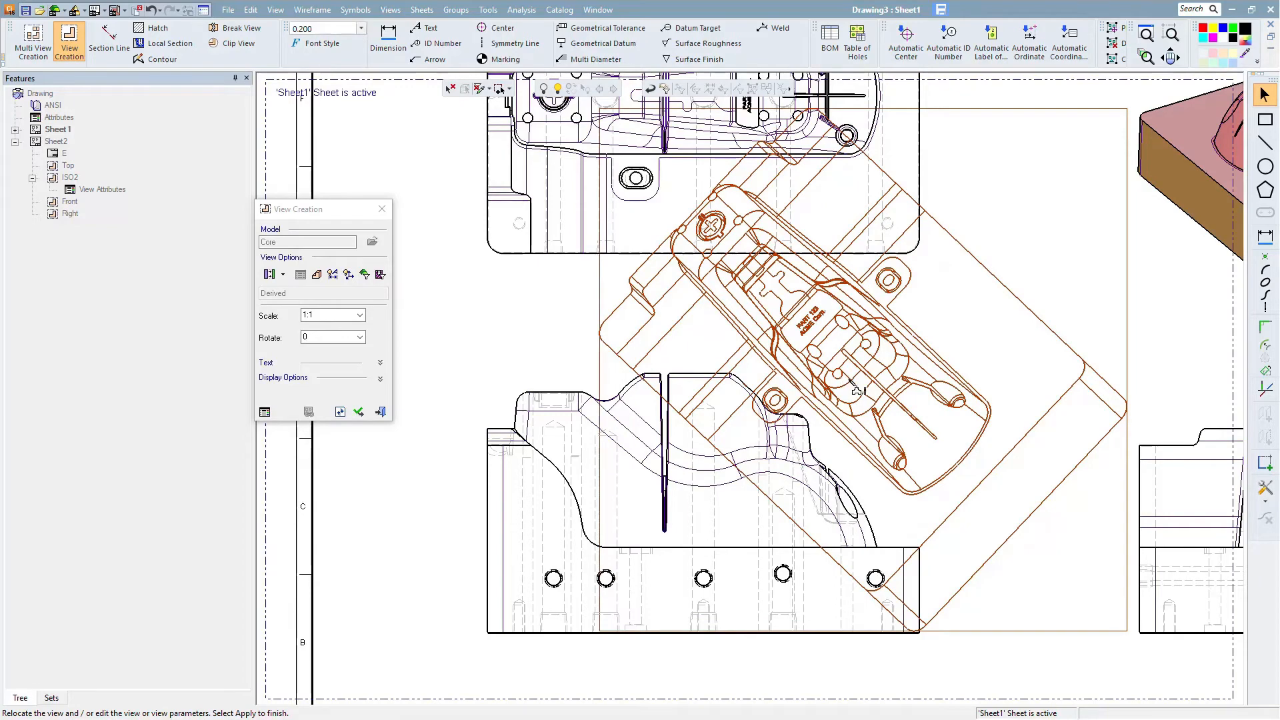
left_click(856, 391)
left_click(360, 412)
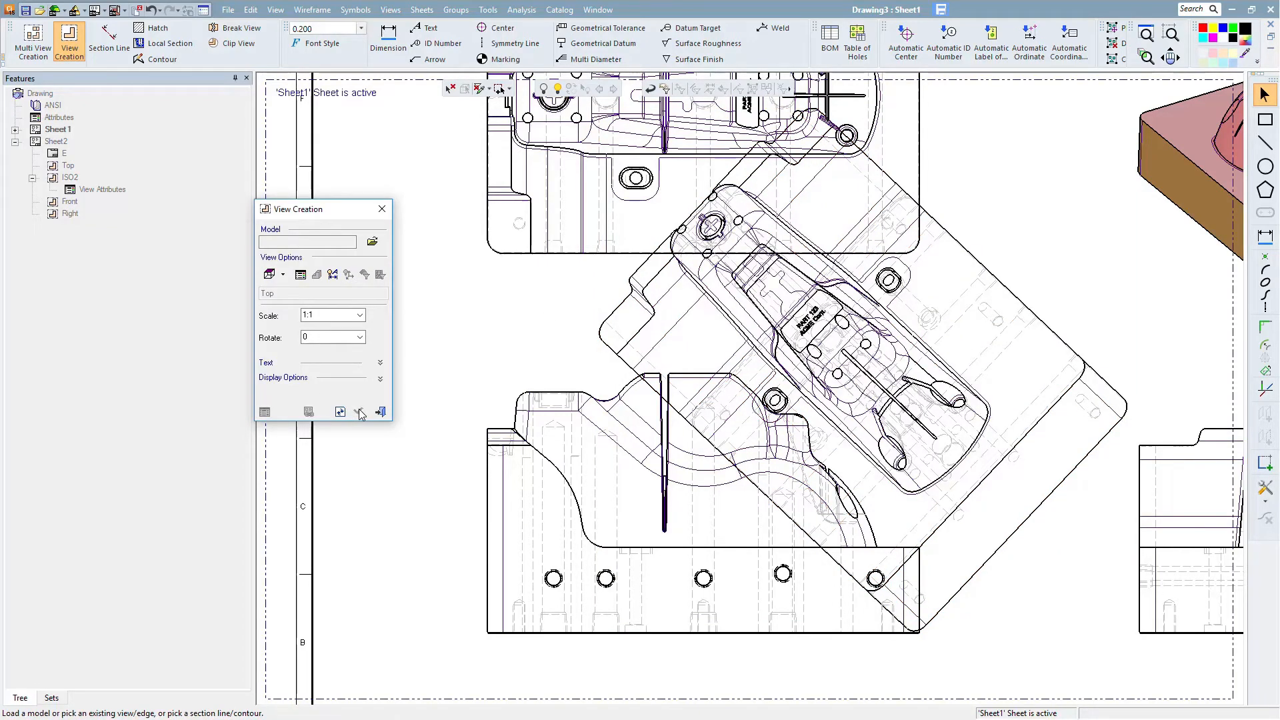
left_click(359, 411)
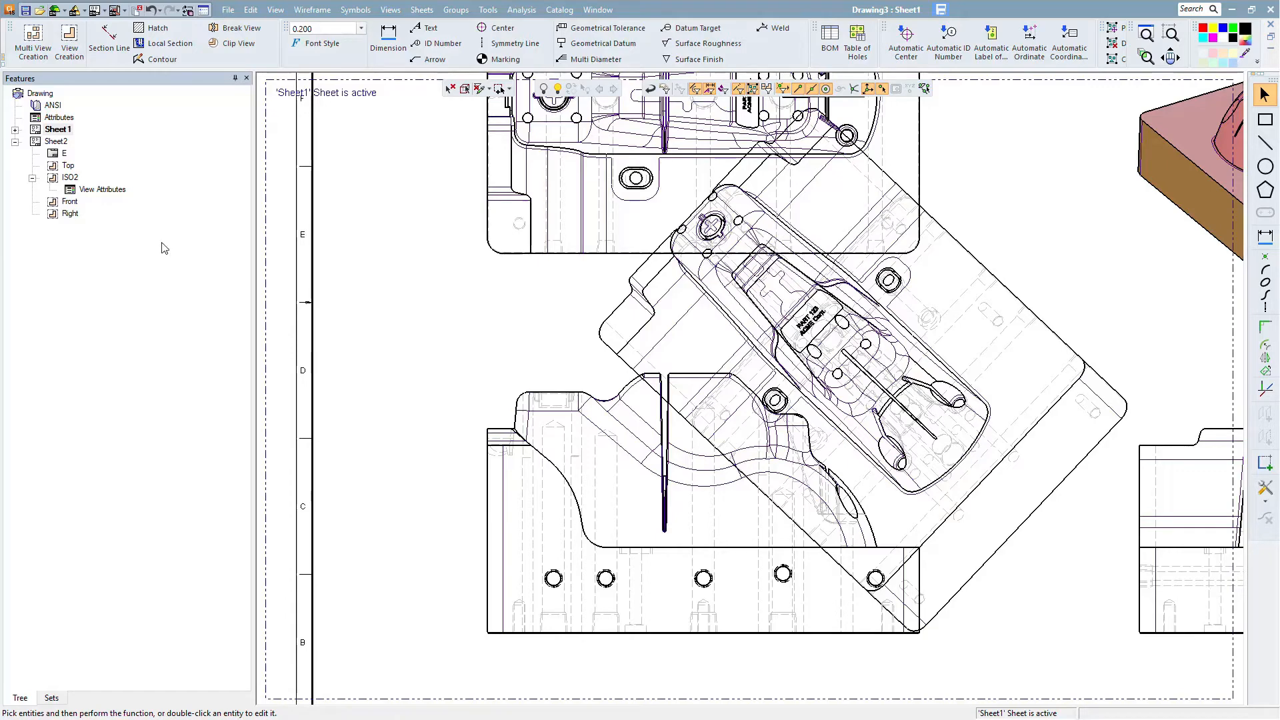
- Sketch a circular contour about 2.6 in diameter around the part label on the auxiliary view
left_click(154, 60)
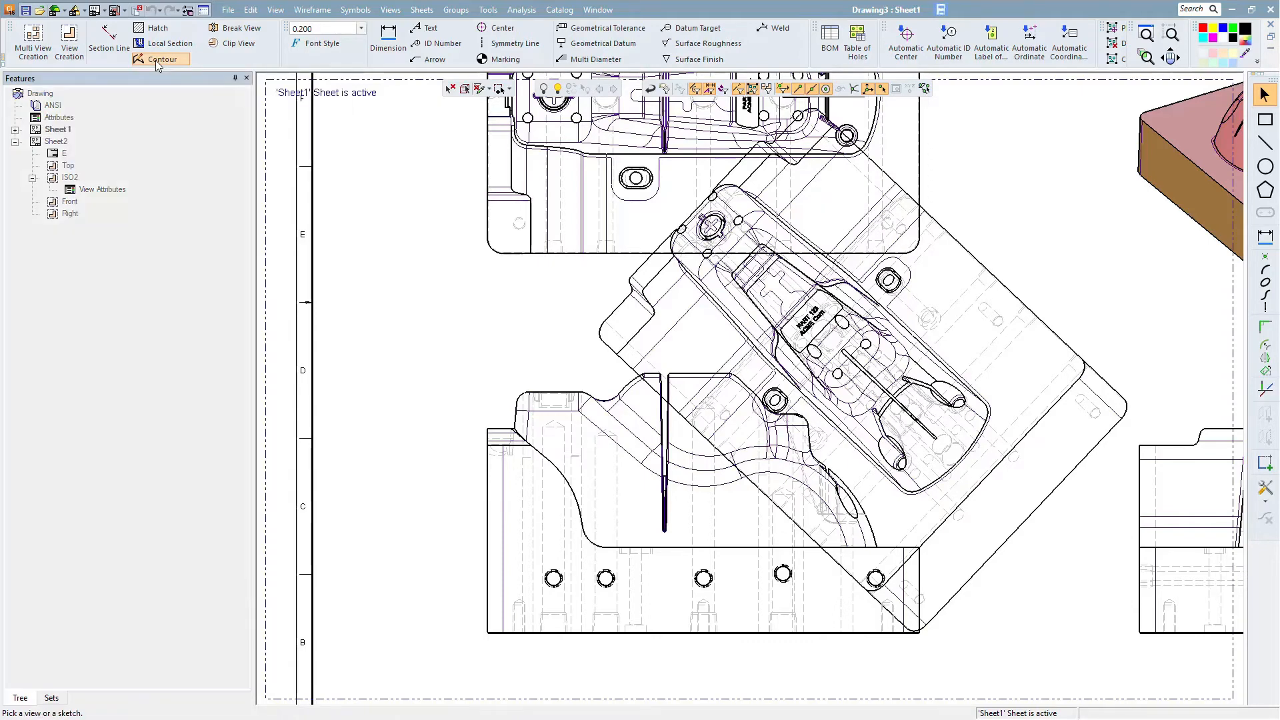
left_click(791, 319)
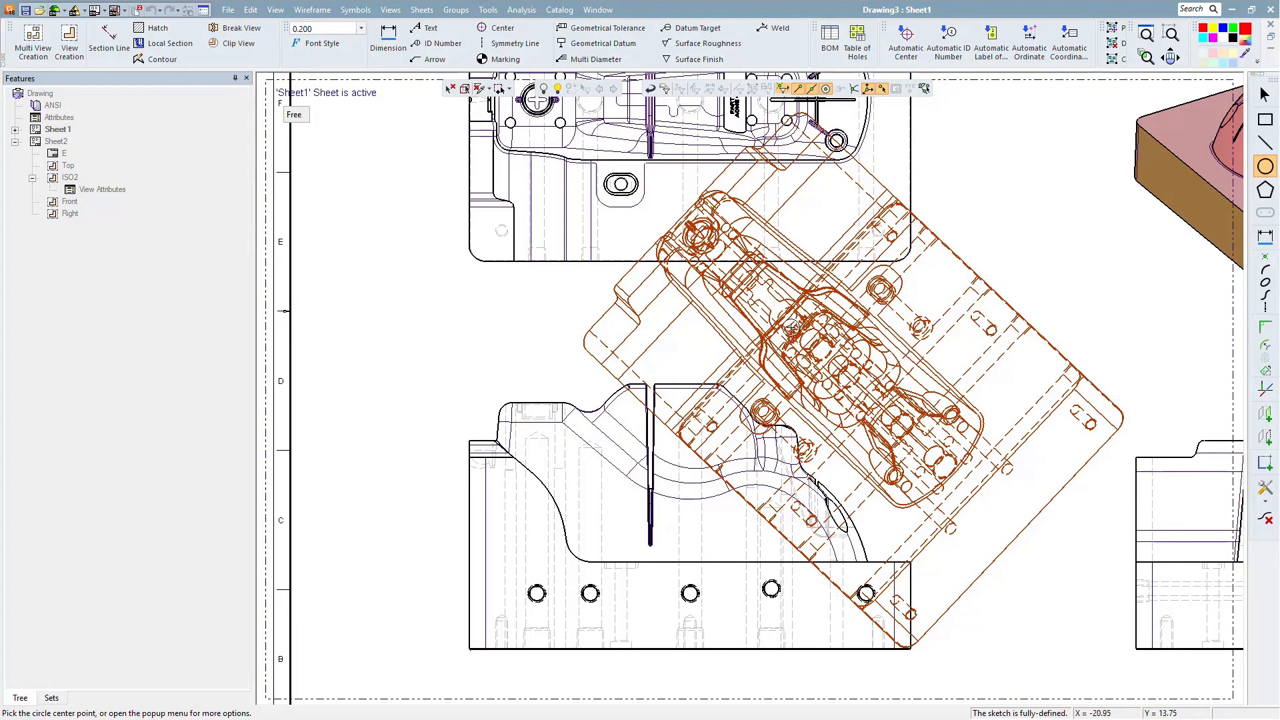
left_click(819, 354)
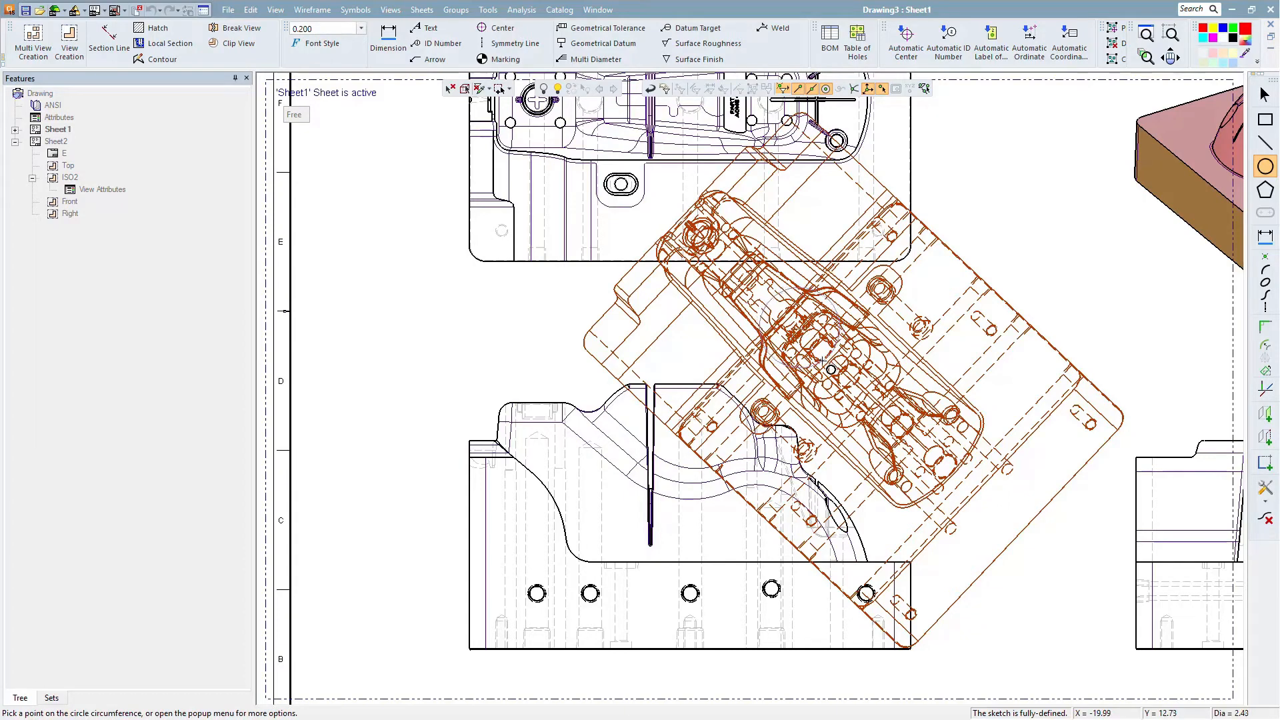
left_click(821, 363)
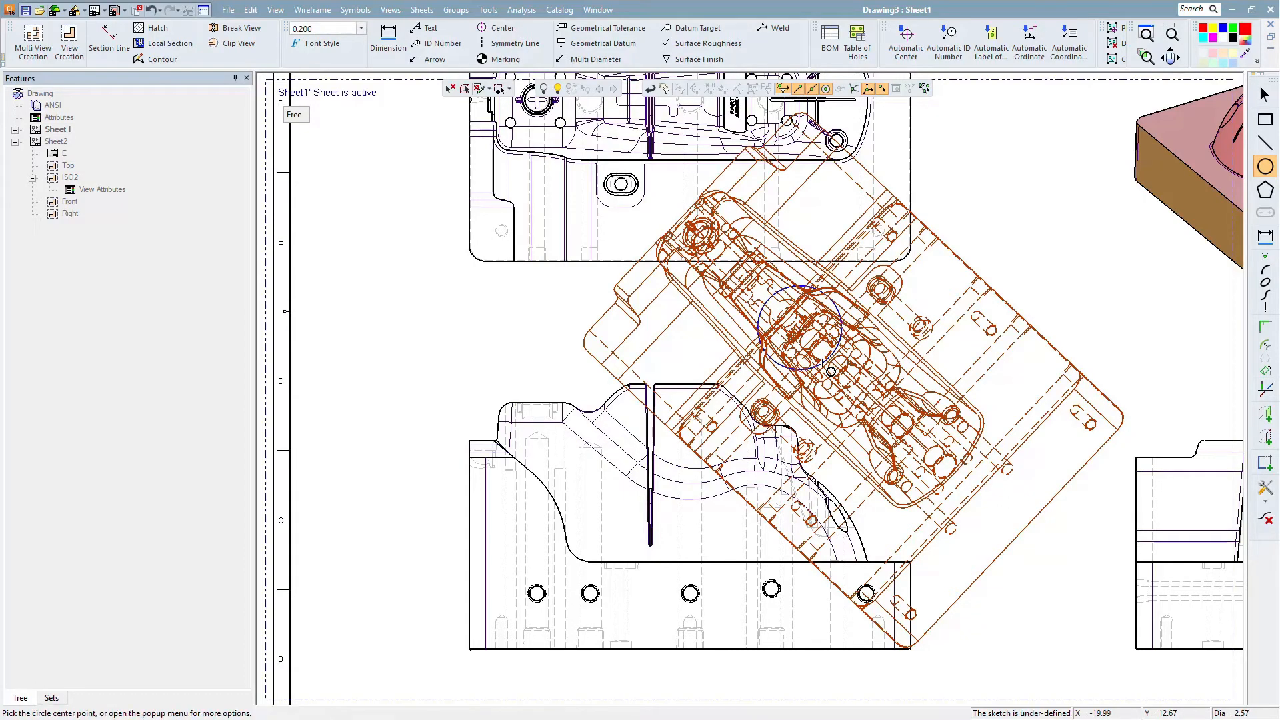
right_click(994, 247)
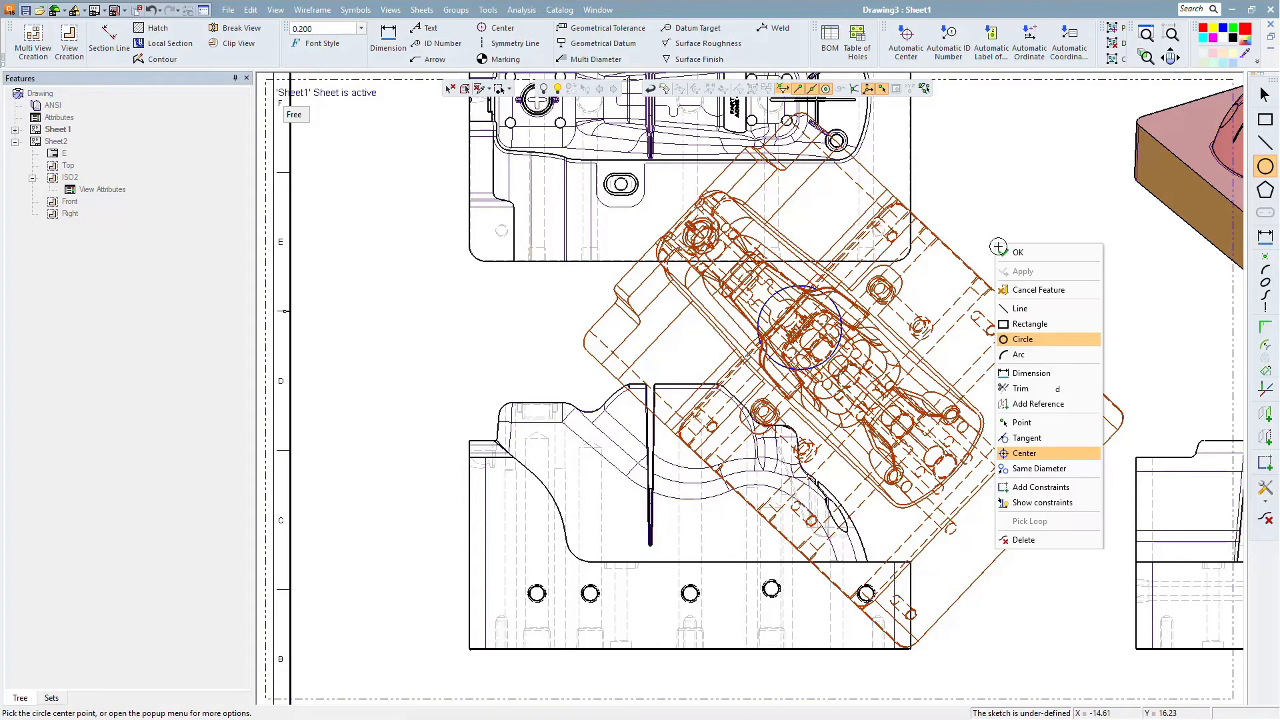
left_click(1001, 252)
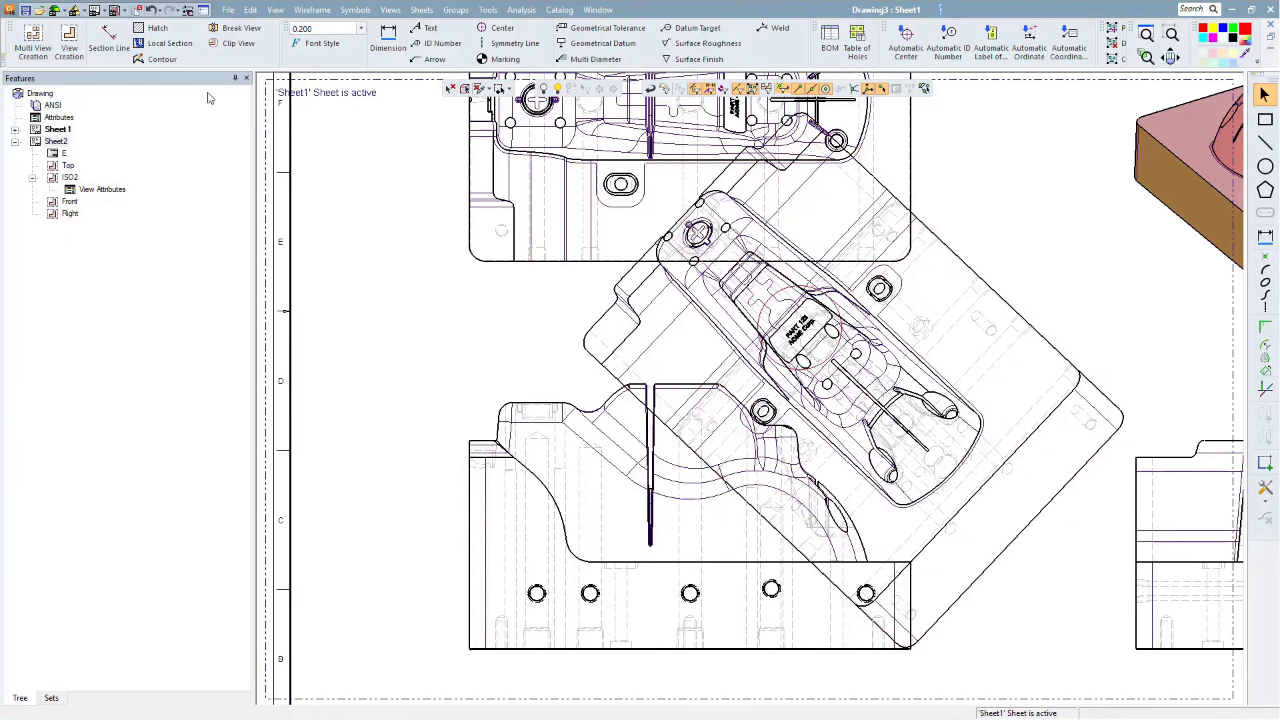
- Clip the auxiliary view to the circular contour
left_click(239, 42)
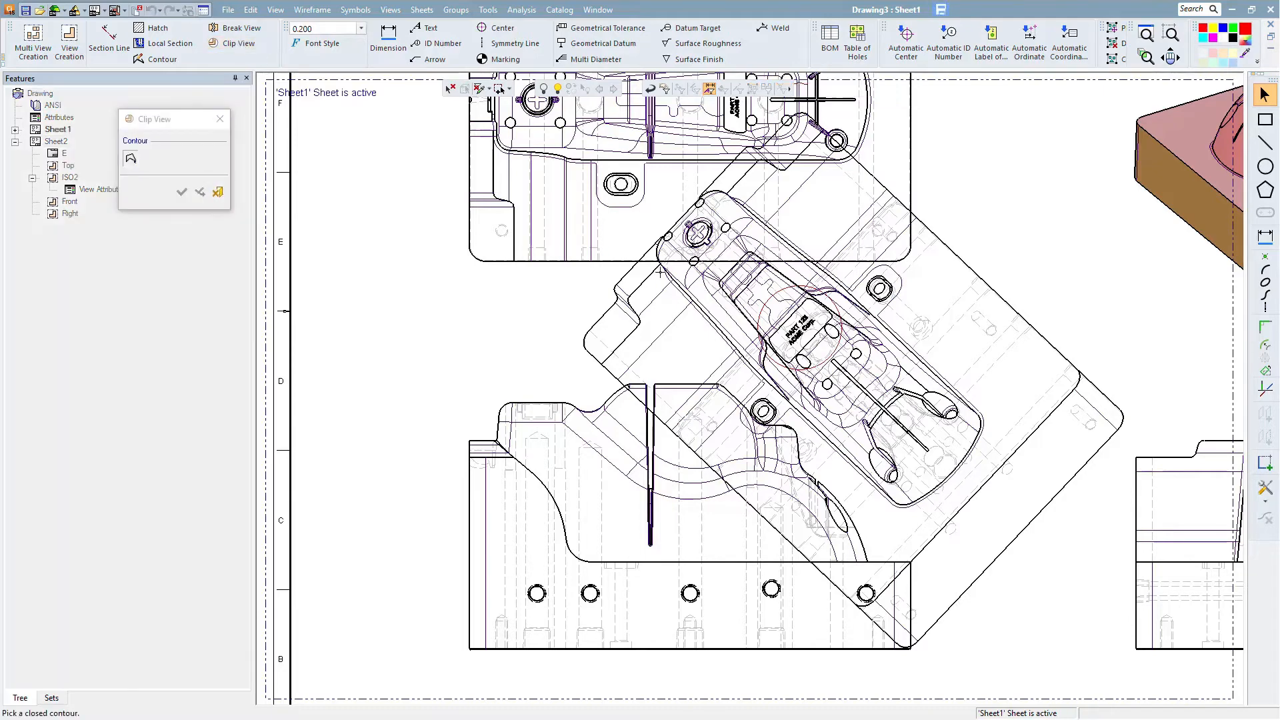
left_click(771, 303)
left_click(181, 192)
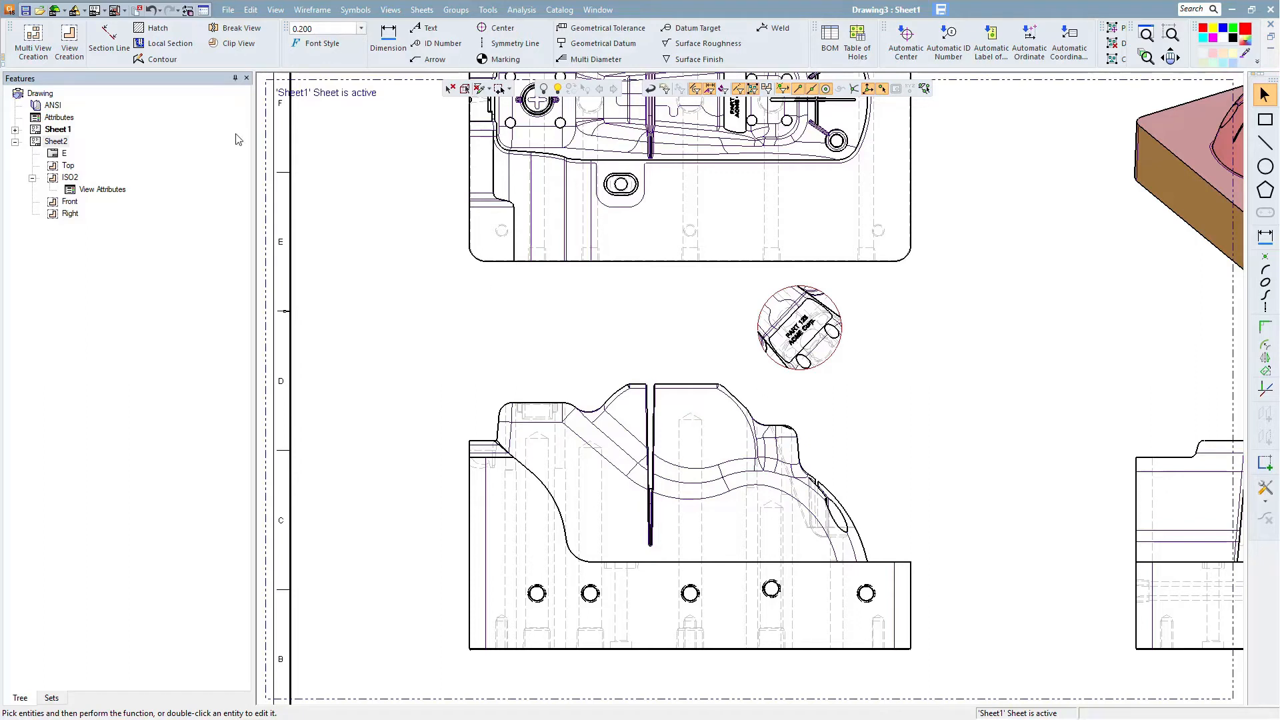
- Sketch a closed polygonal contour around the upper-left corner of the front view
left_click(164, 60)
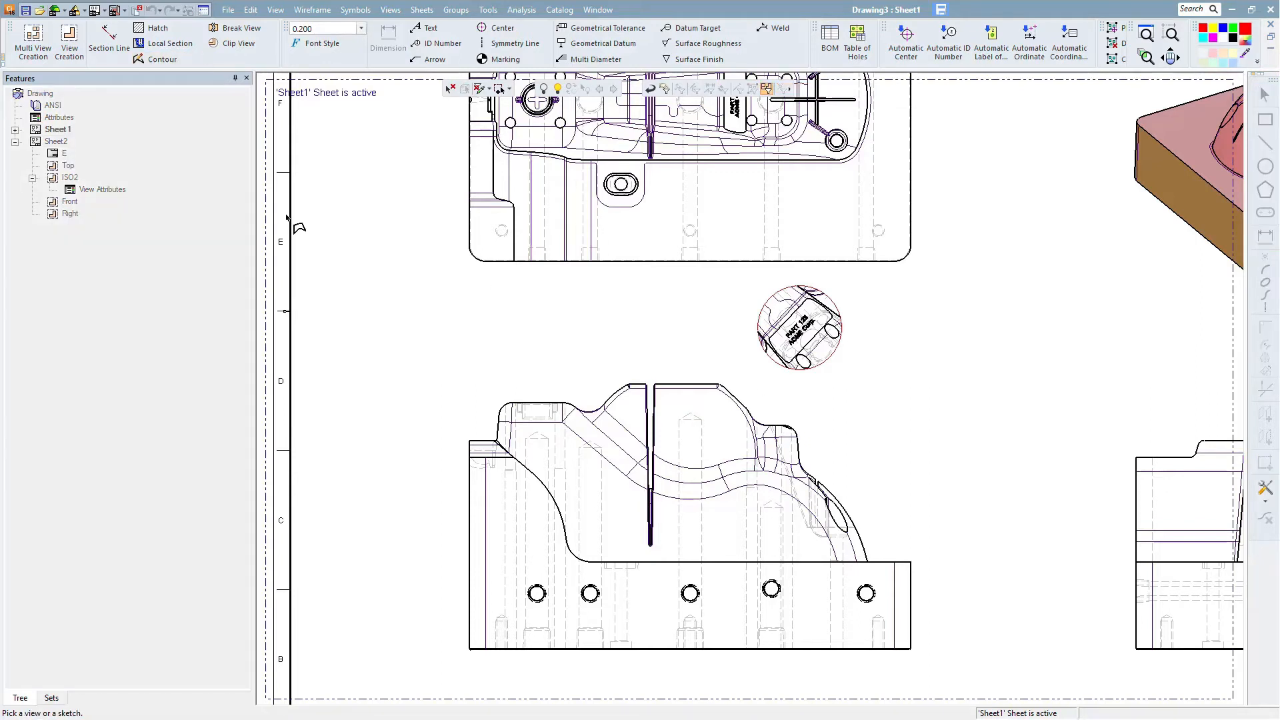
middle_click_drag(518, 503, 782, 446, "ctrl")
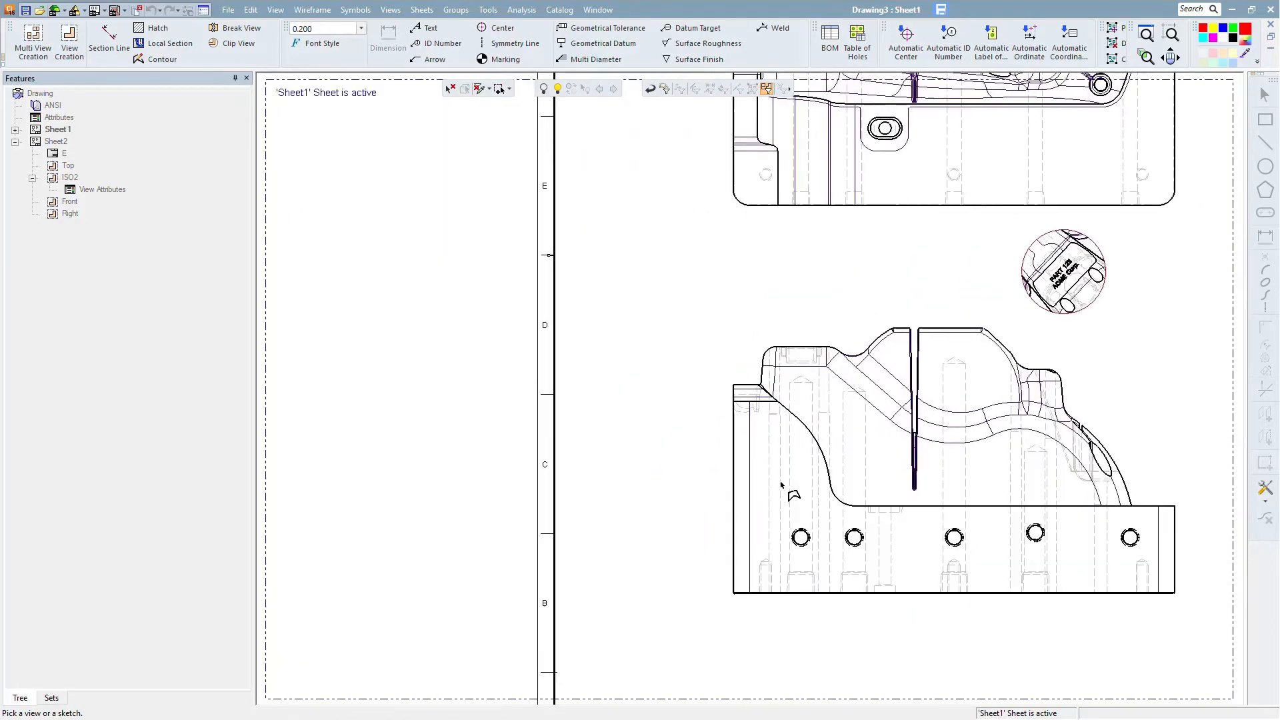
scroll(781, 485, "up", 3)
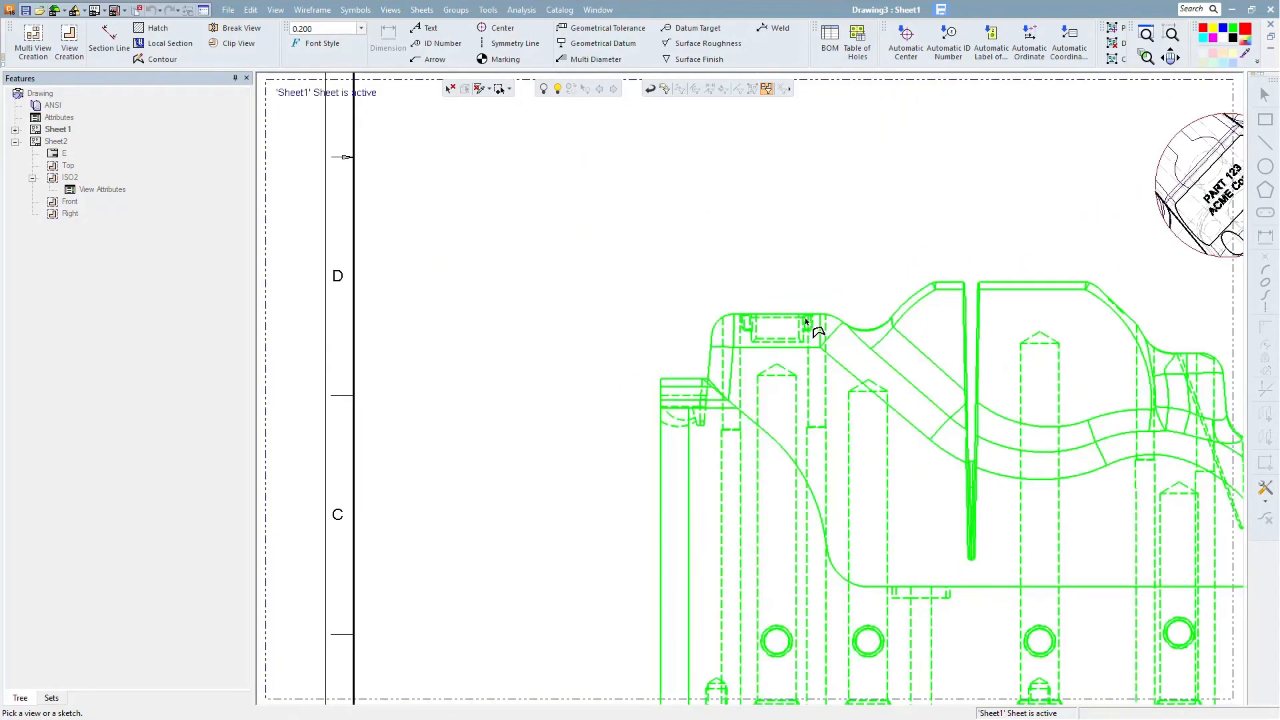
left_click(810, 318)
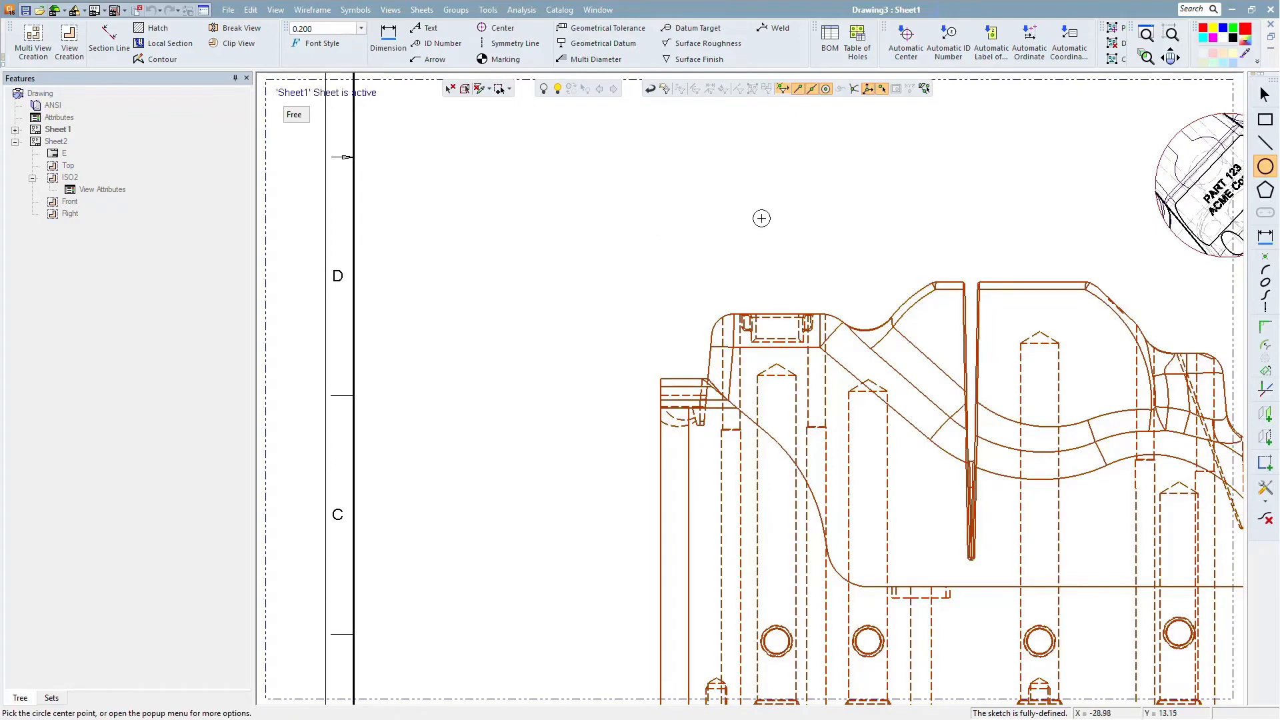
left_click(1265, 142)
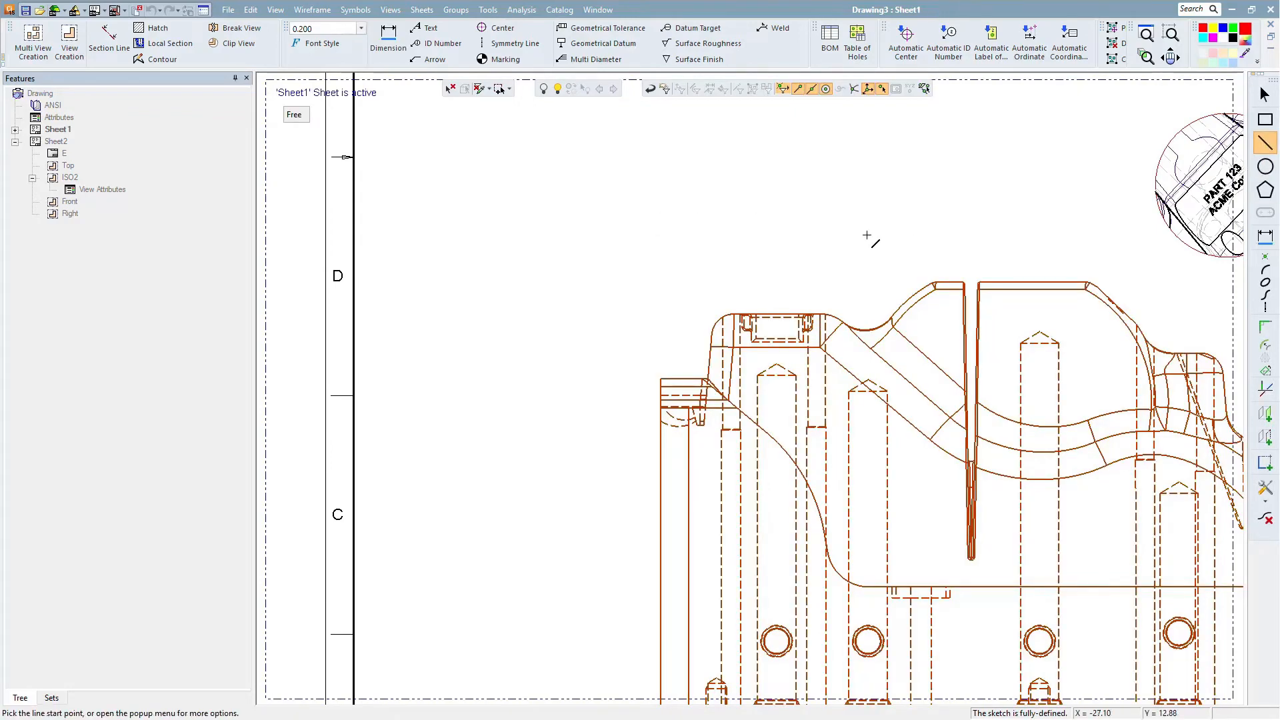
left_click(807, 258)
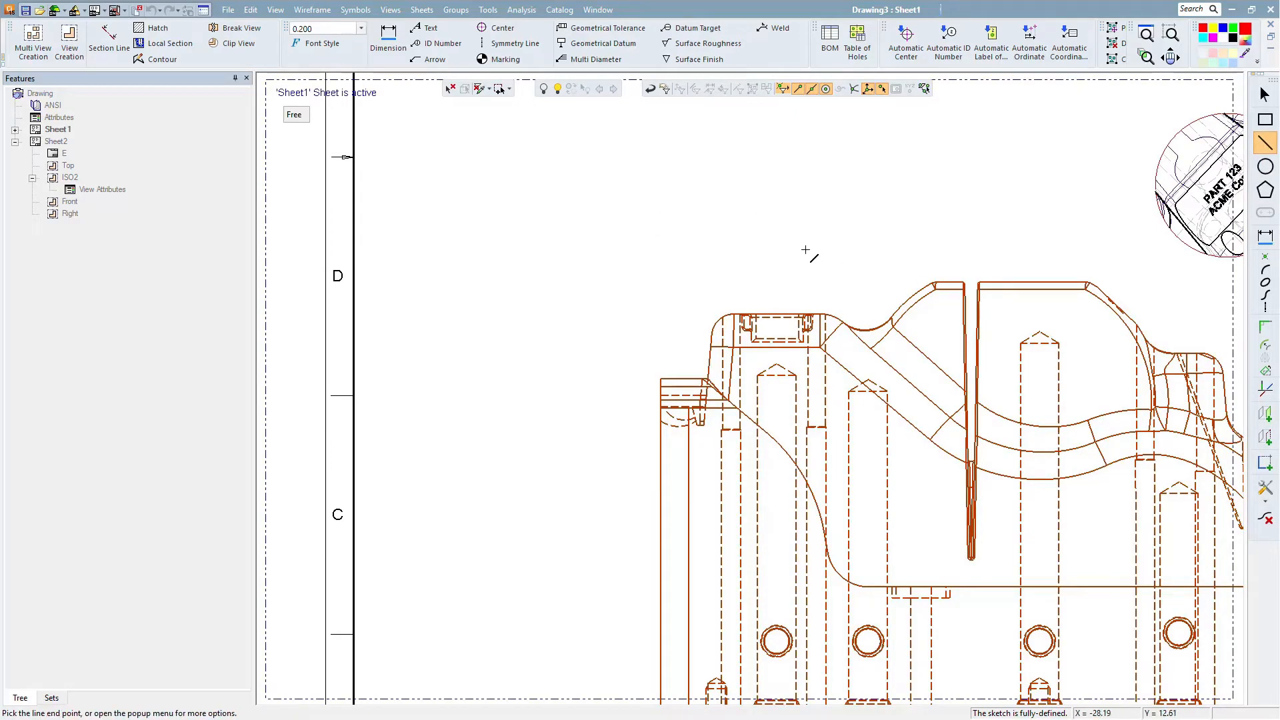
left_click(839, 425)
left_click(787, 492)
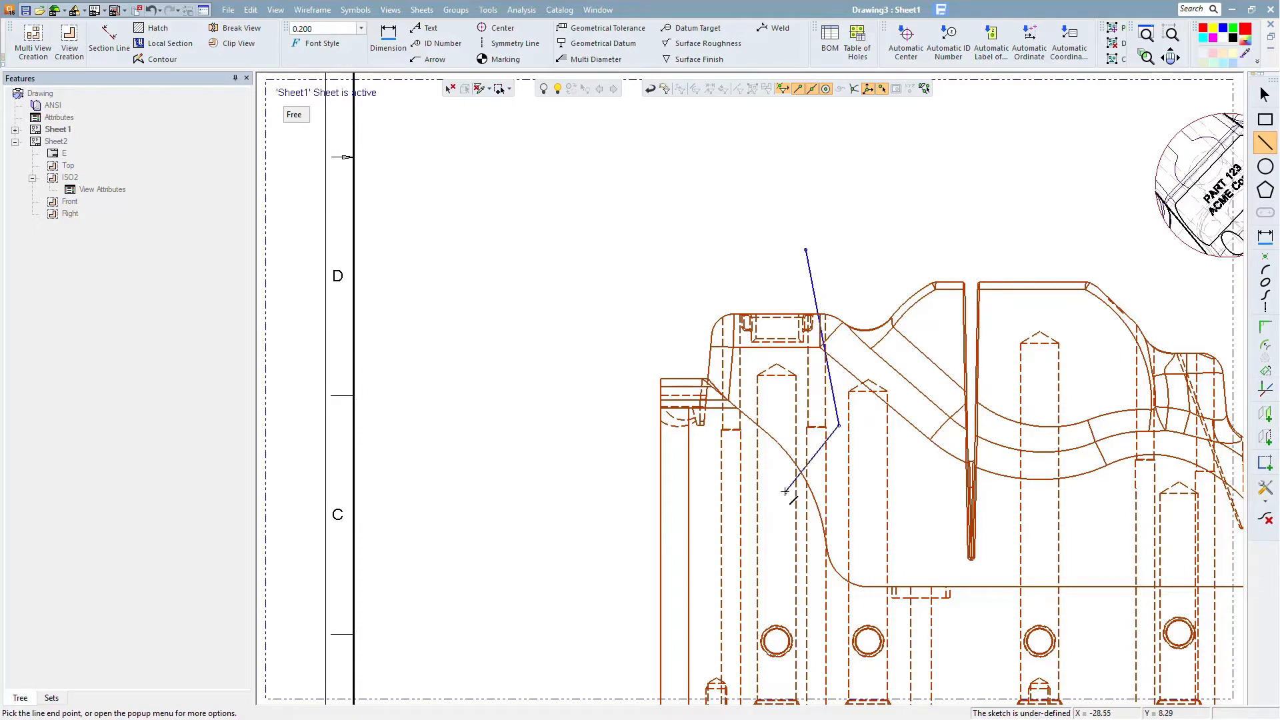
left_click(625, 492)
left_click(630, 269)
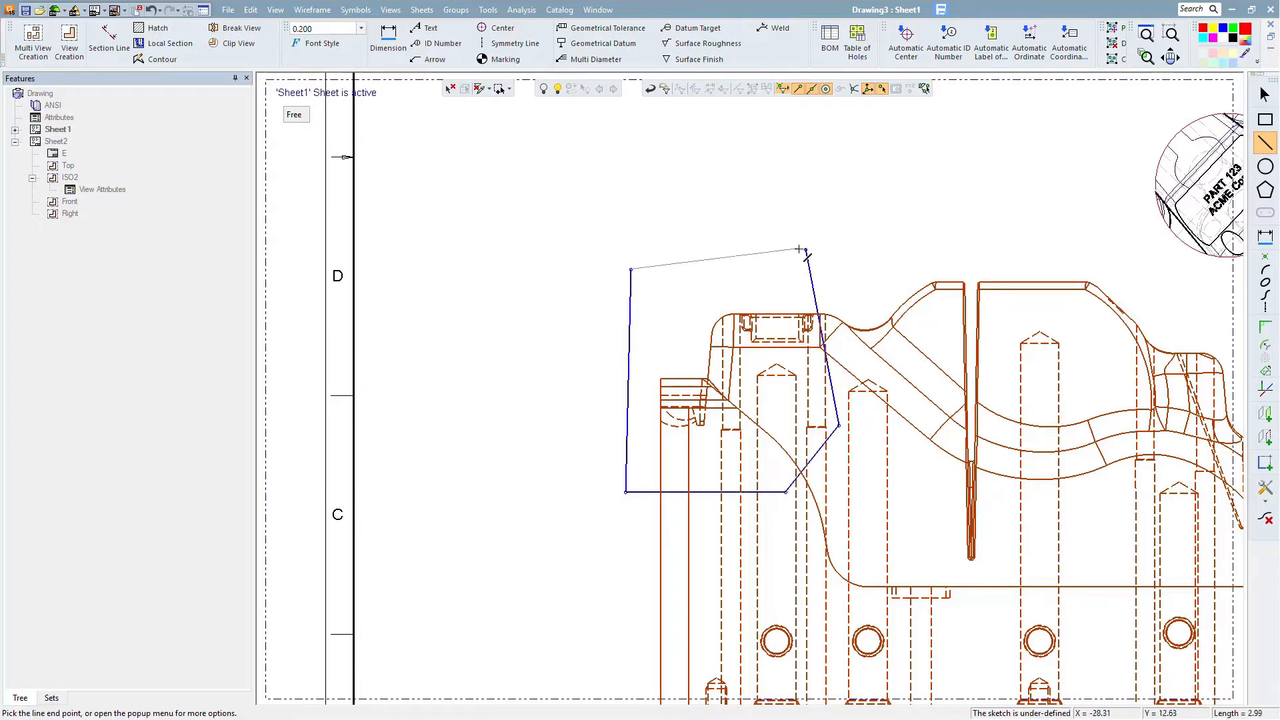
left_click(806, 250)
right_click(743, 194)
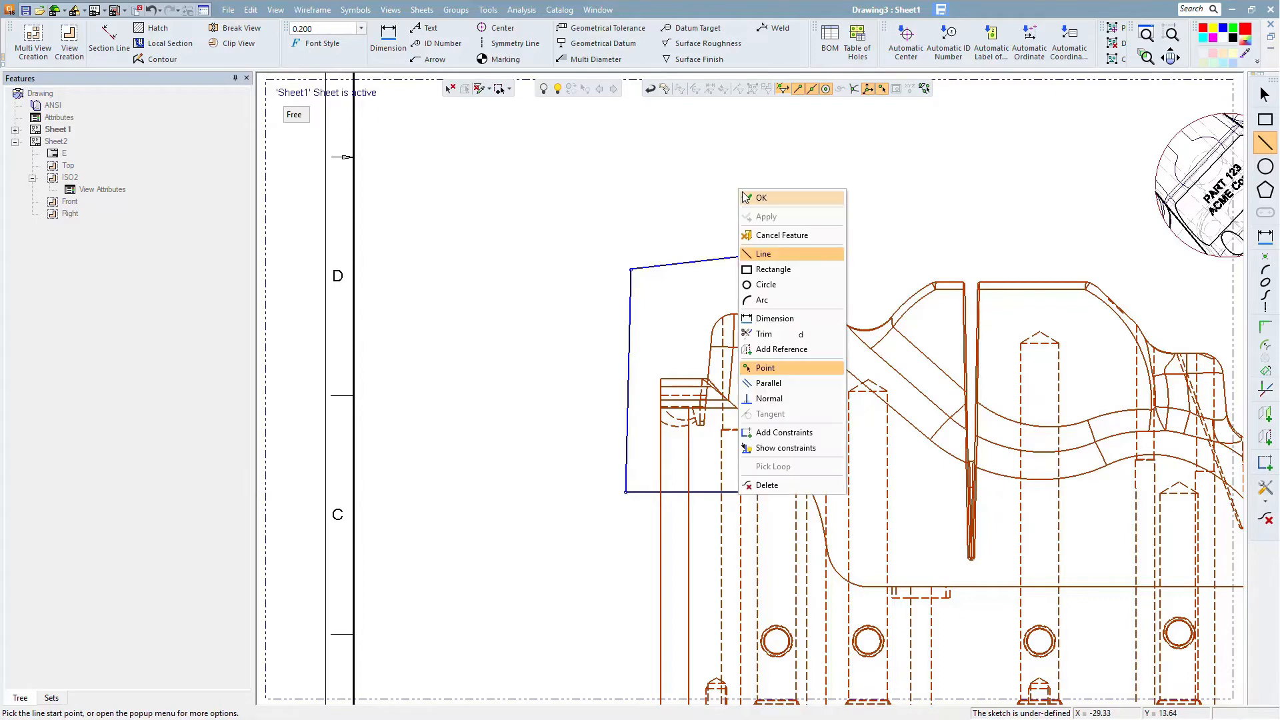
left_click(745, 197)
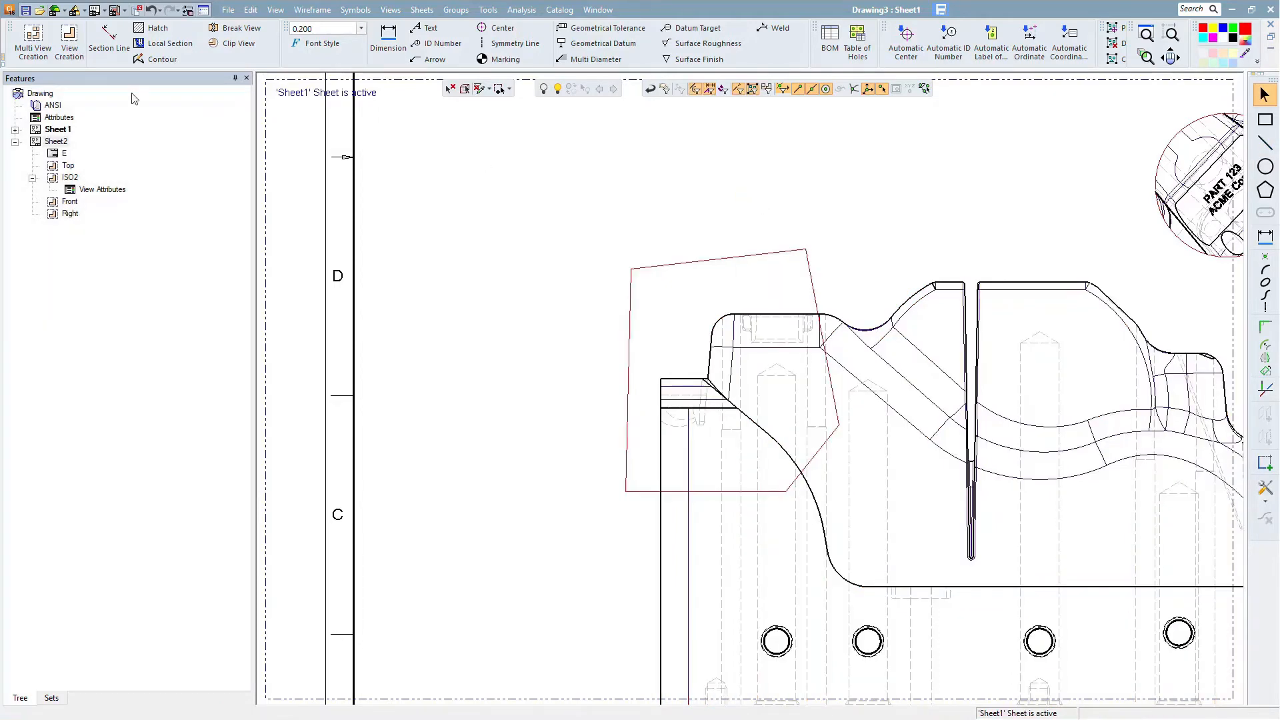
- Create a local section of the front view inside that contour, cutting to a reference point at the hole centre in the top view
left_click(168, 43)
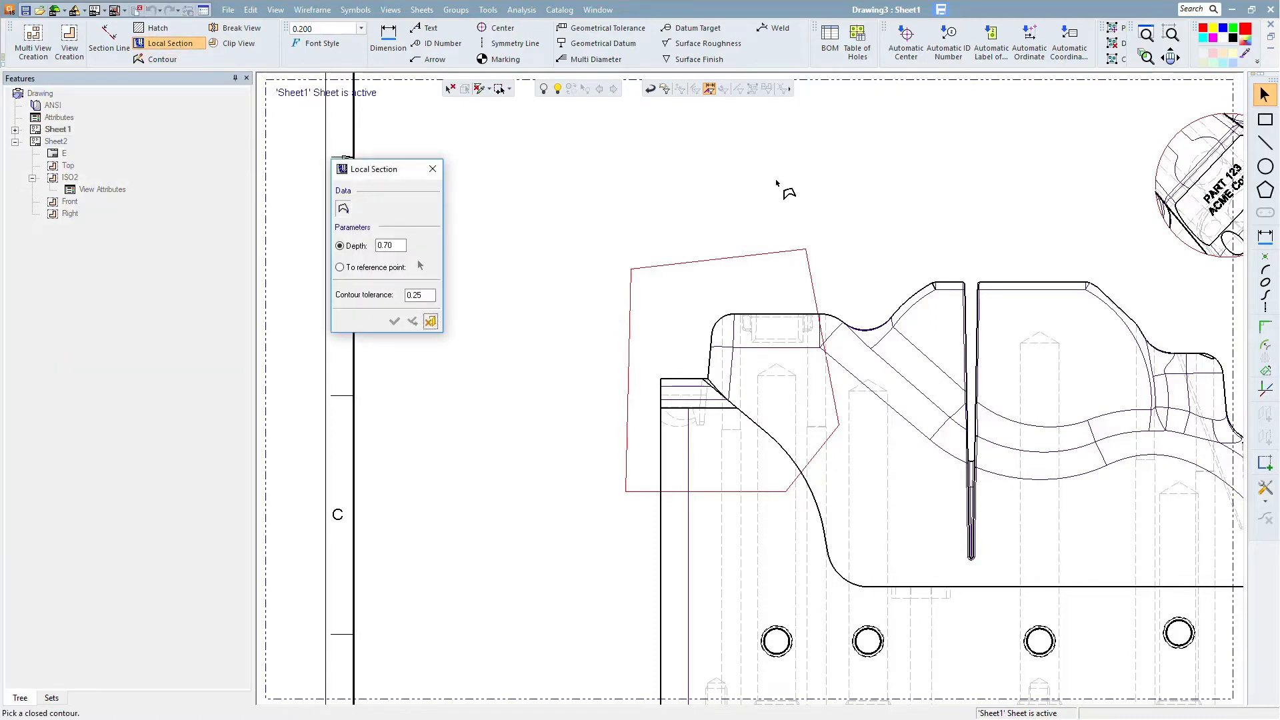
left_click(751, 258)
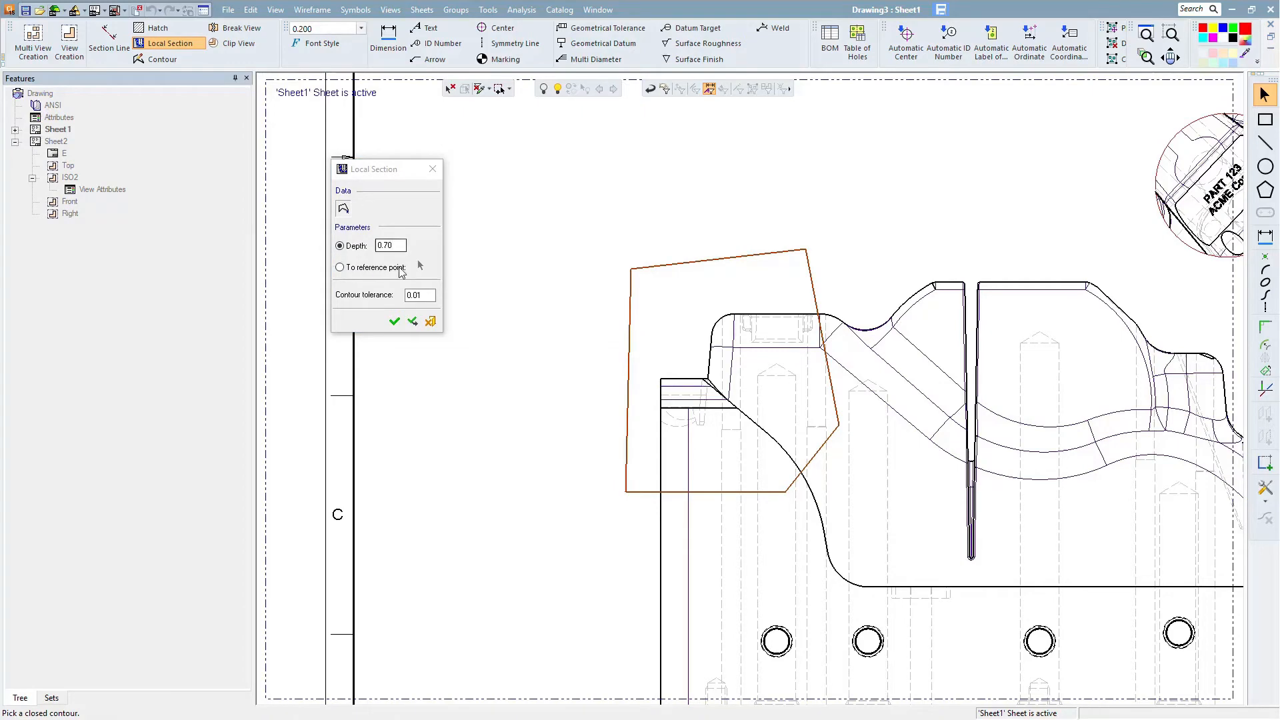
left_click(340, 267)
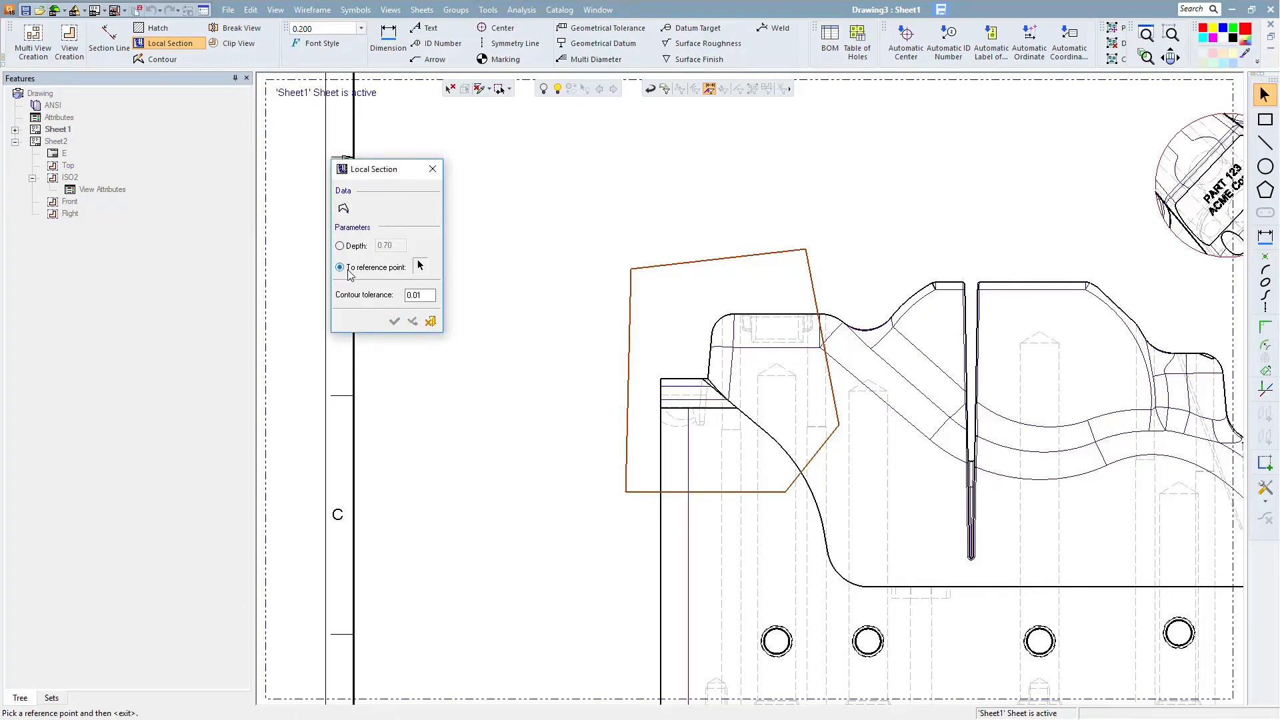
scroll(734, 330, "down", 3)
middle_click_drag(768, 298, 737, 436, "ctrl")
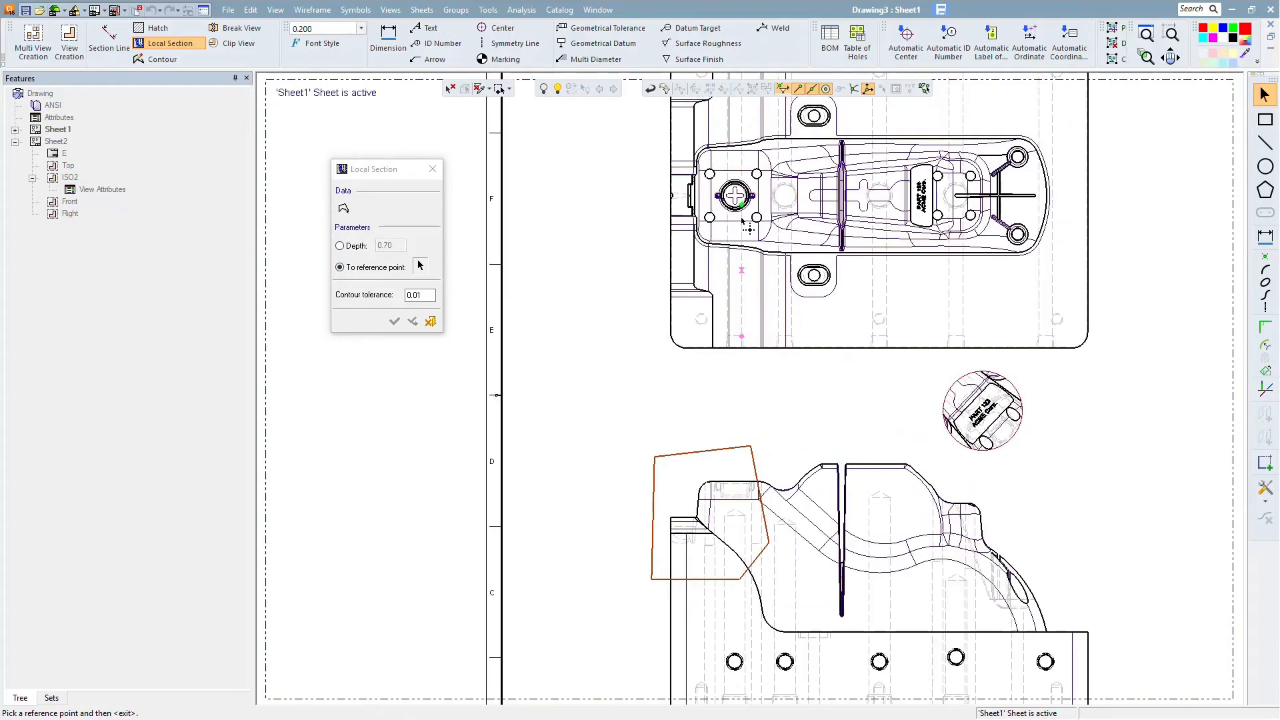
left_click(742, 203)
left_click(394, 323)
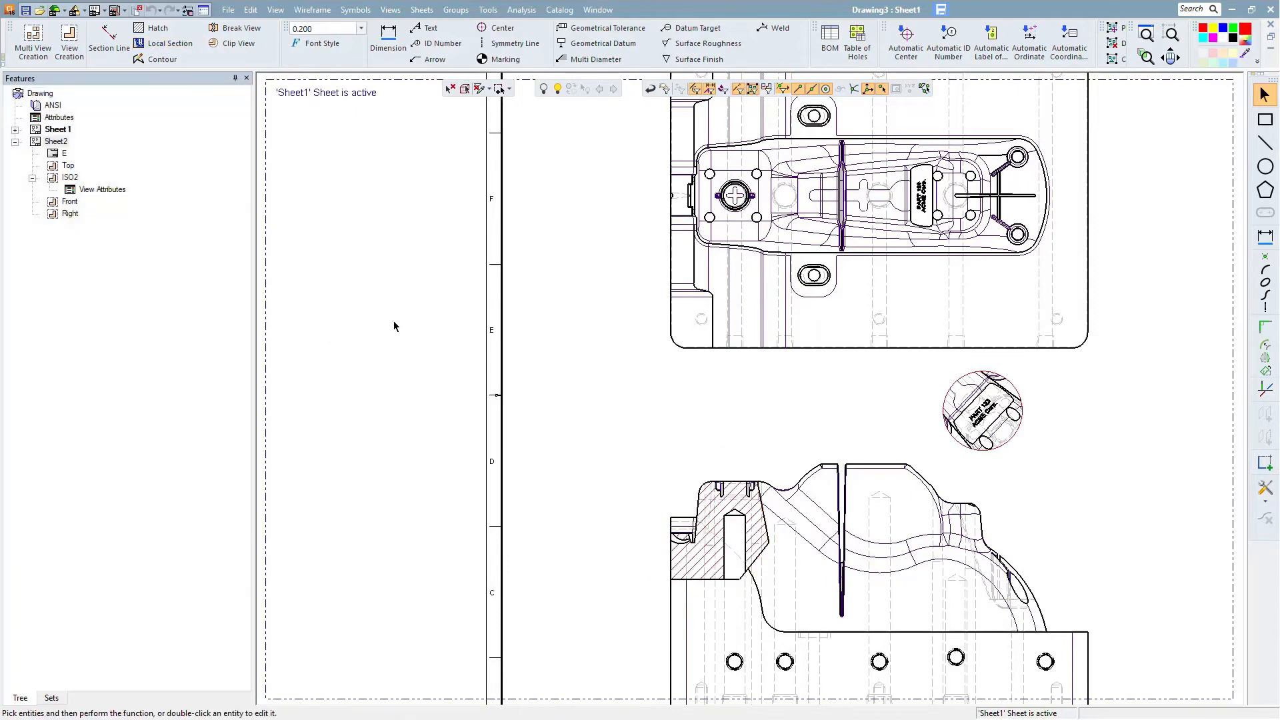
- Change the section hatch to the Steel pattern at scale 0.5
middle_click_drag(734, 423, 783, 248, "ctrl")
right_click_drag(801, 447, 672, 168, "ctrl")
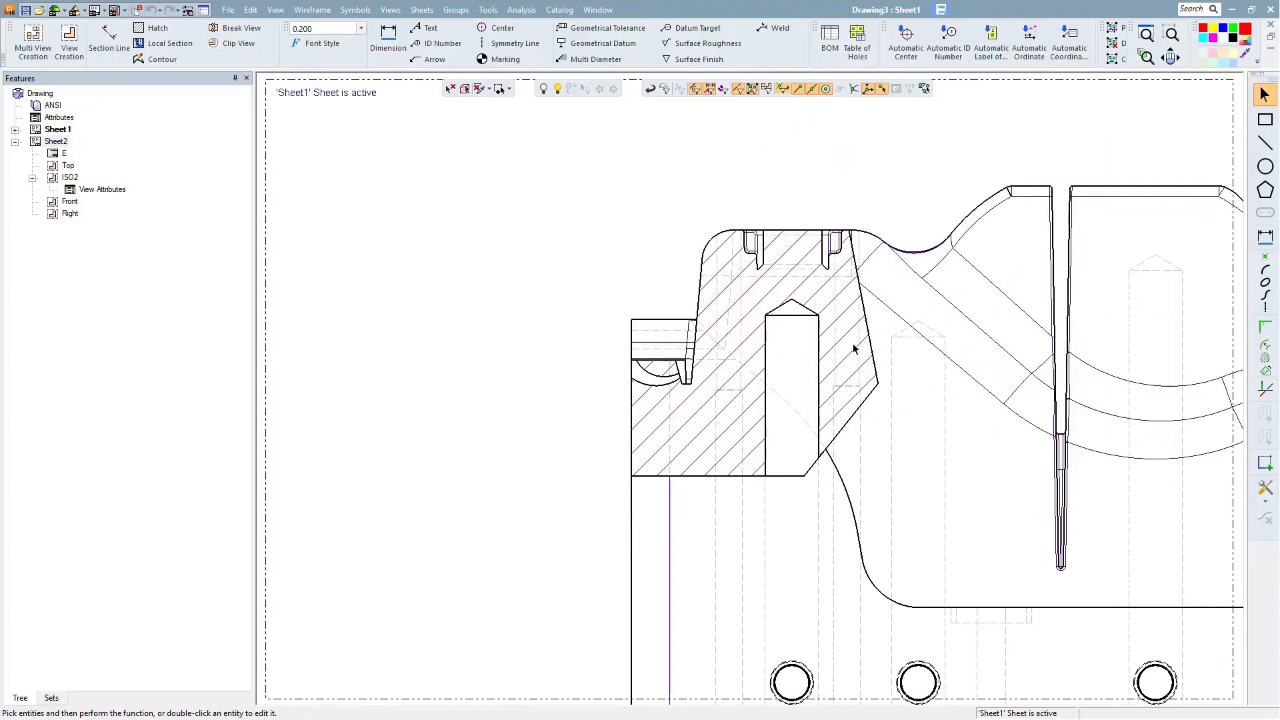
right_click_drag(927, 428, 883, 335, "ctrl")
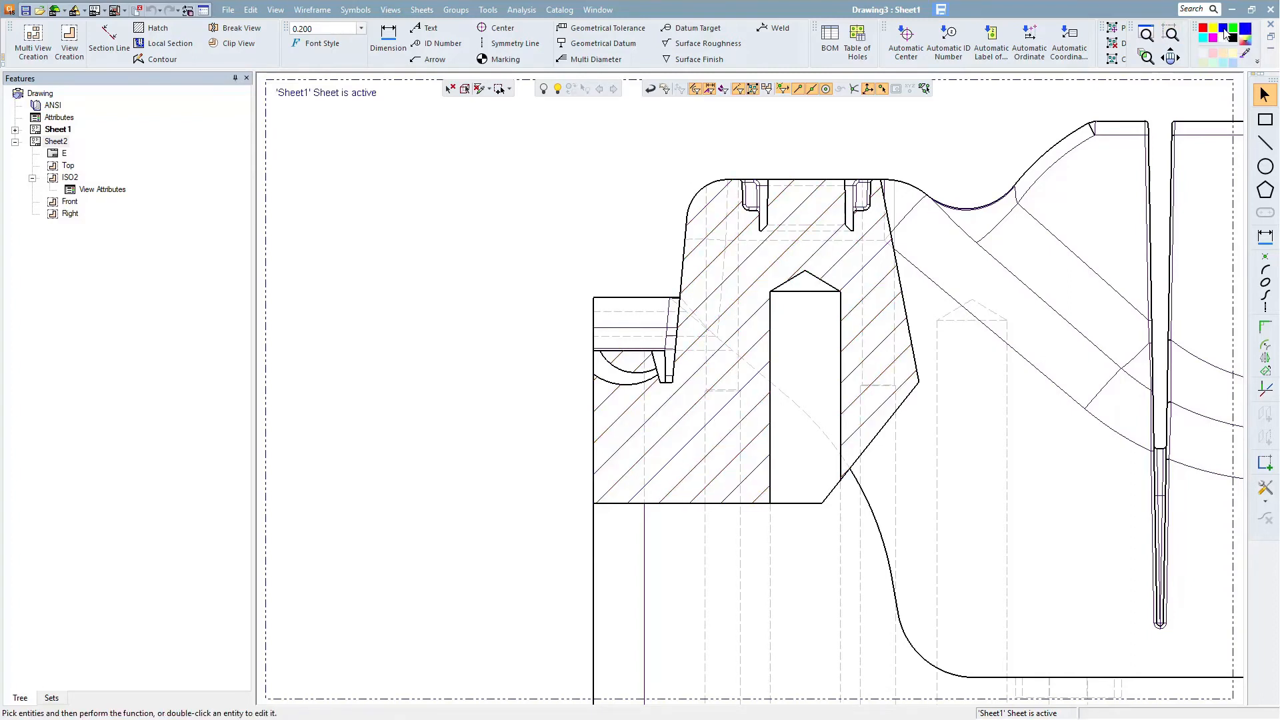
double_click(770, 269)
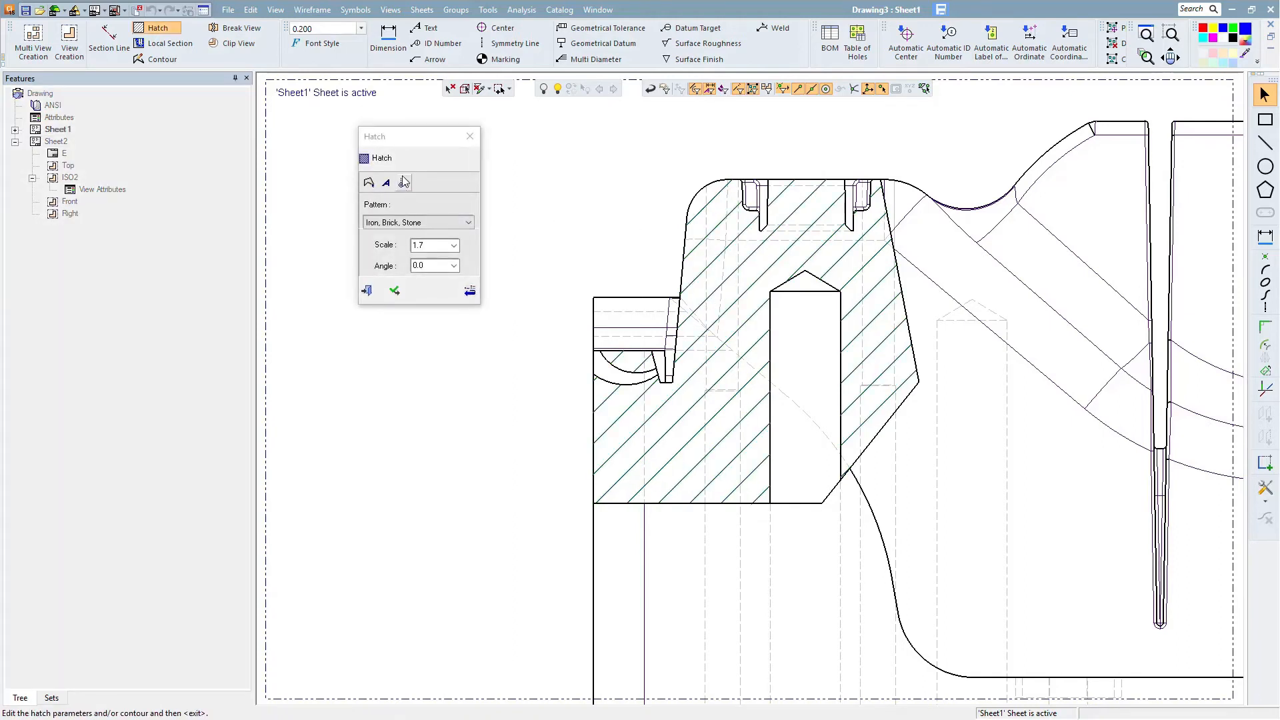
left_click(453, 245)
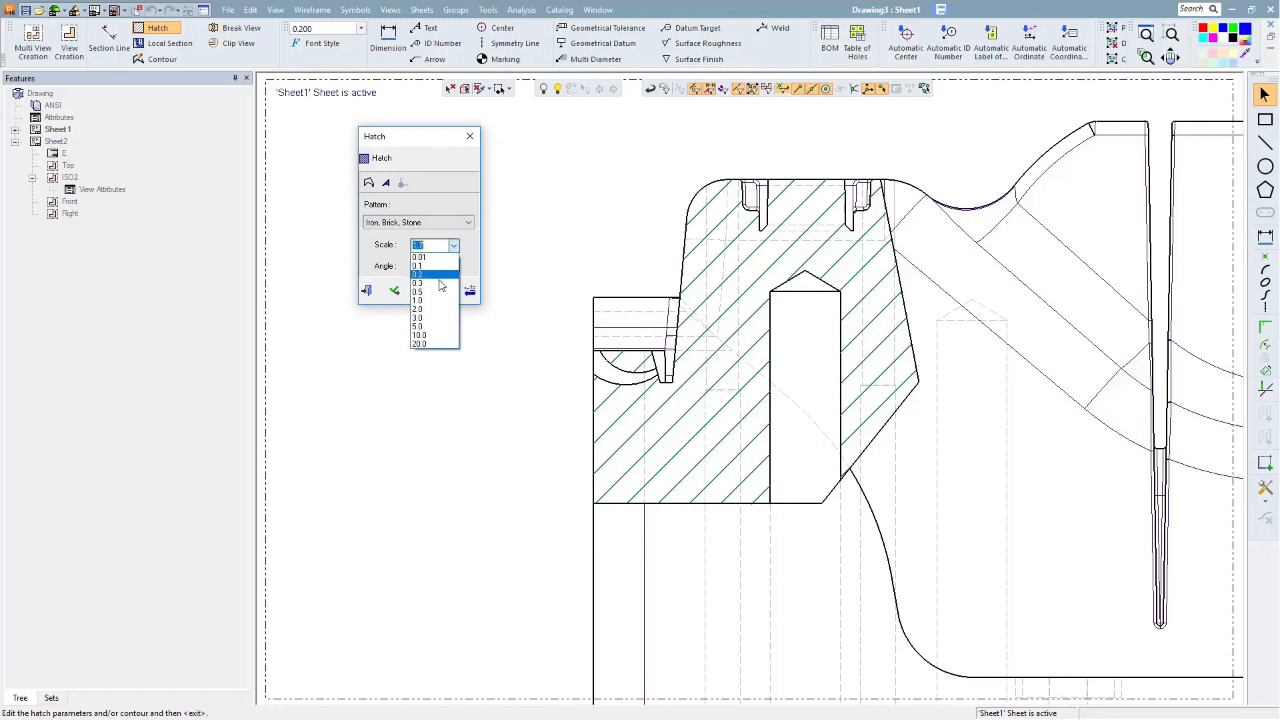
left_click(440, 292)
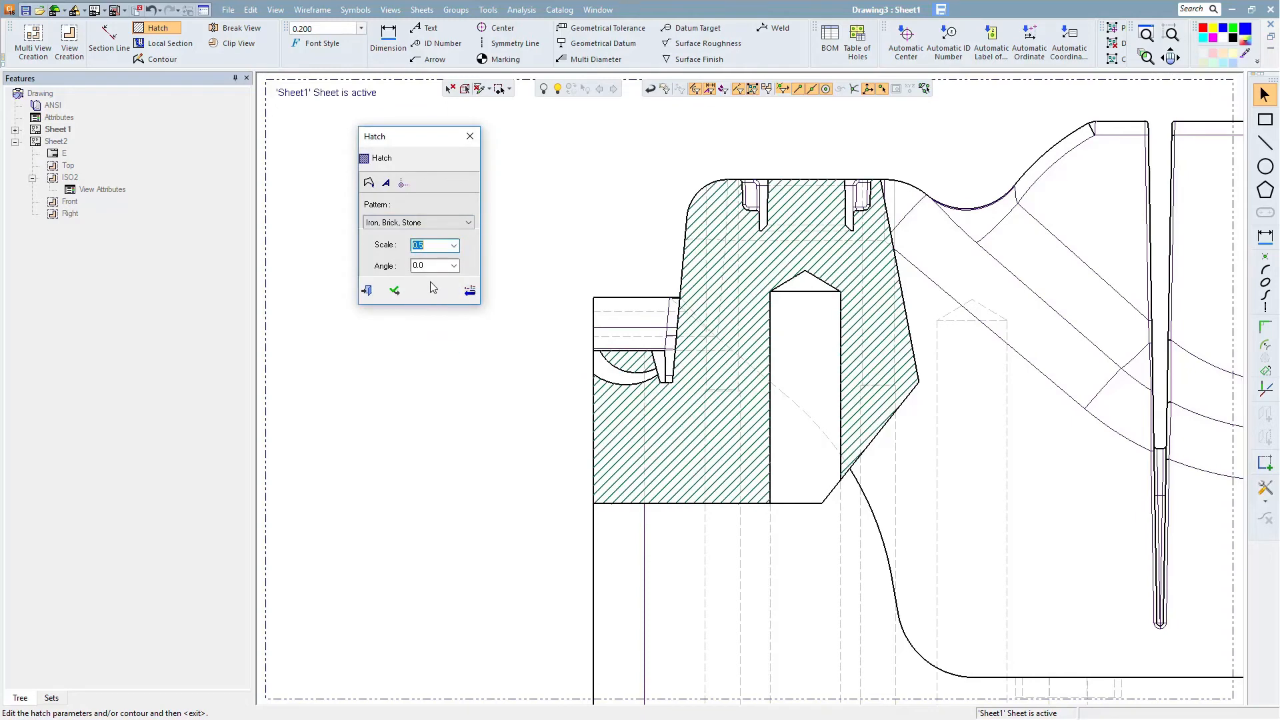
left_click(468, 222)
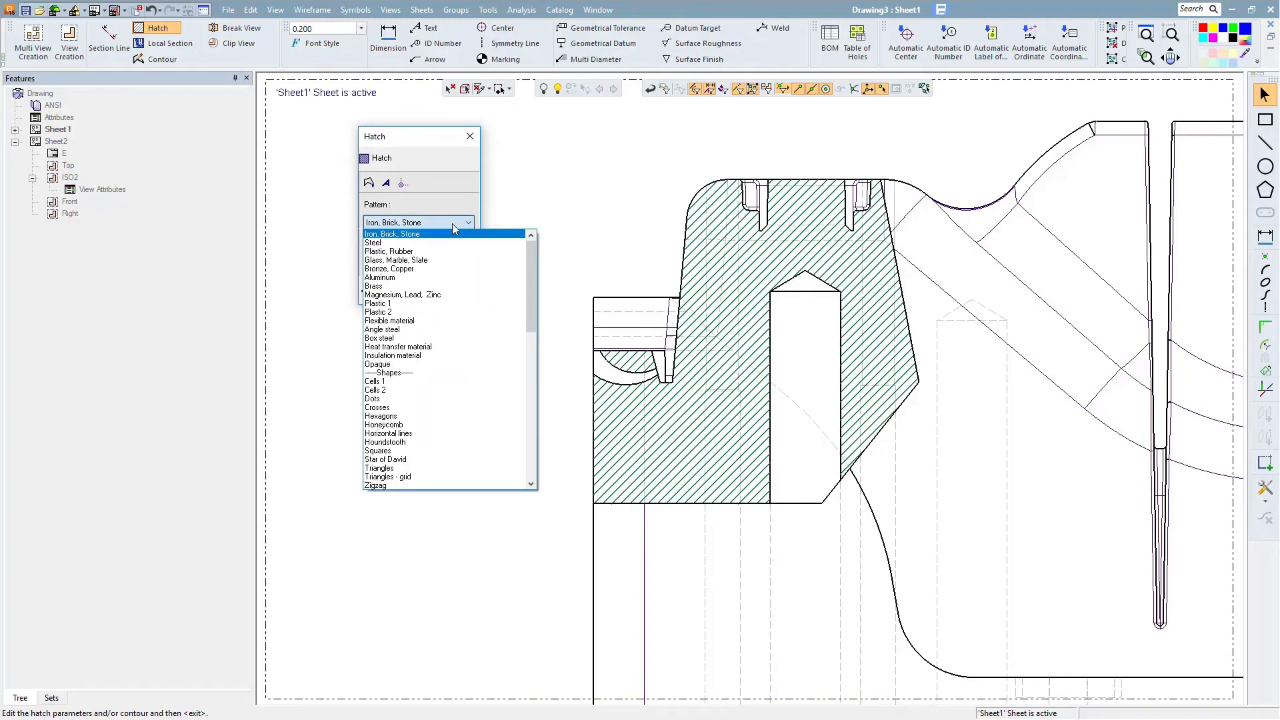
left_click(407, 240)
left_click(395, 292)
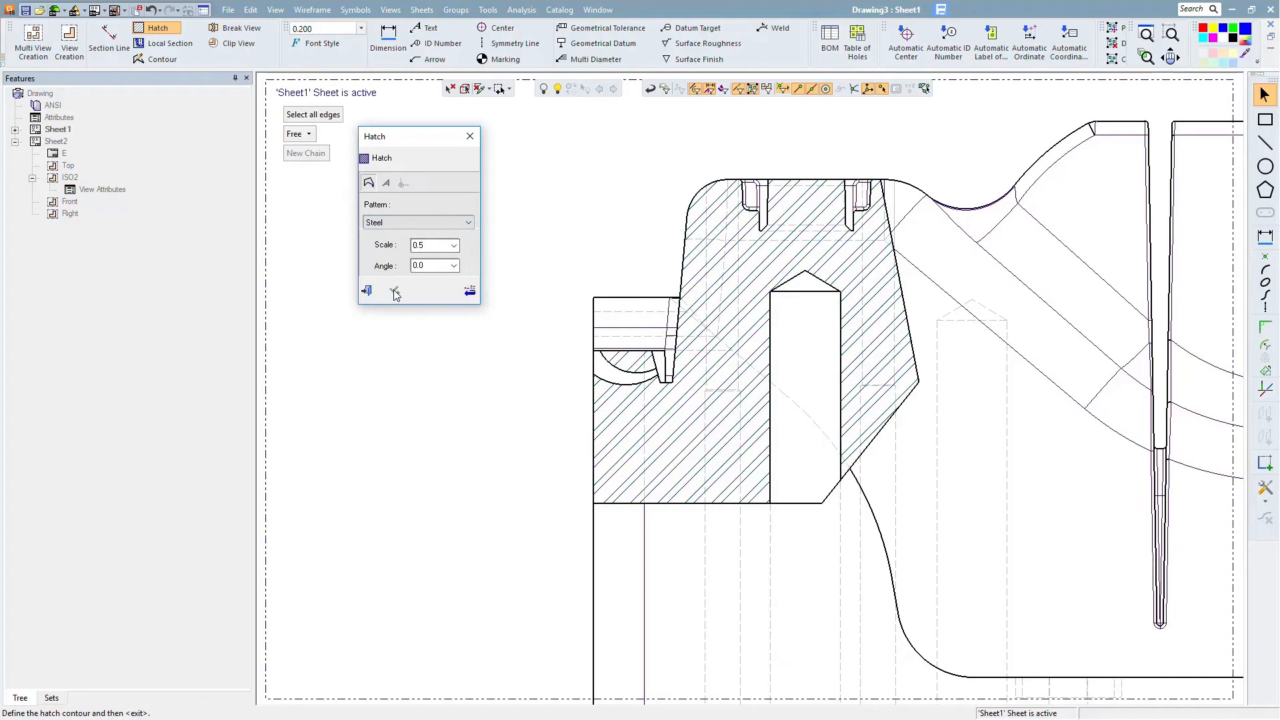
left_click(366, 292)
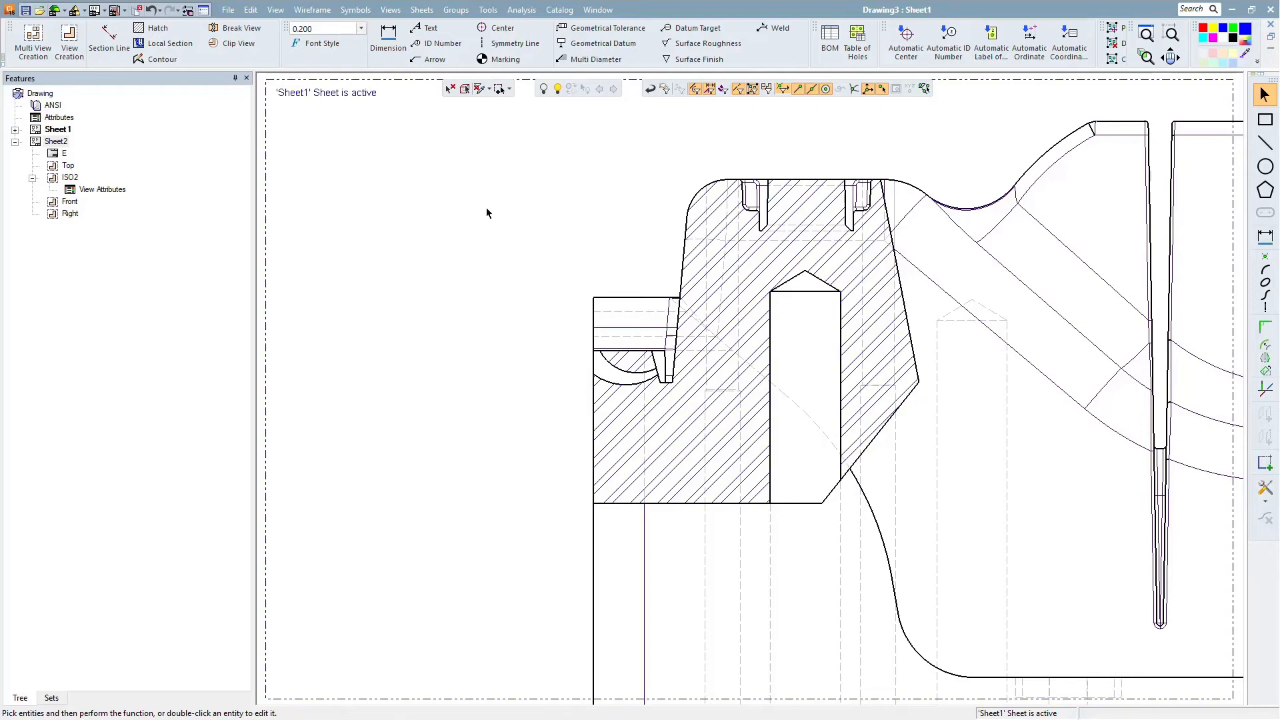
- Sketch a circular contour about 1.2 in diameter around the notch at the sectioned corner of the front view
left_click(154, 60)
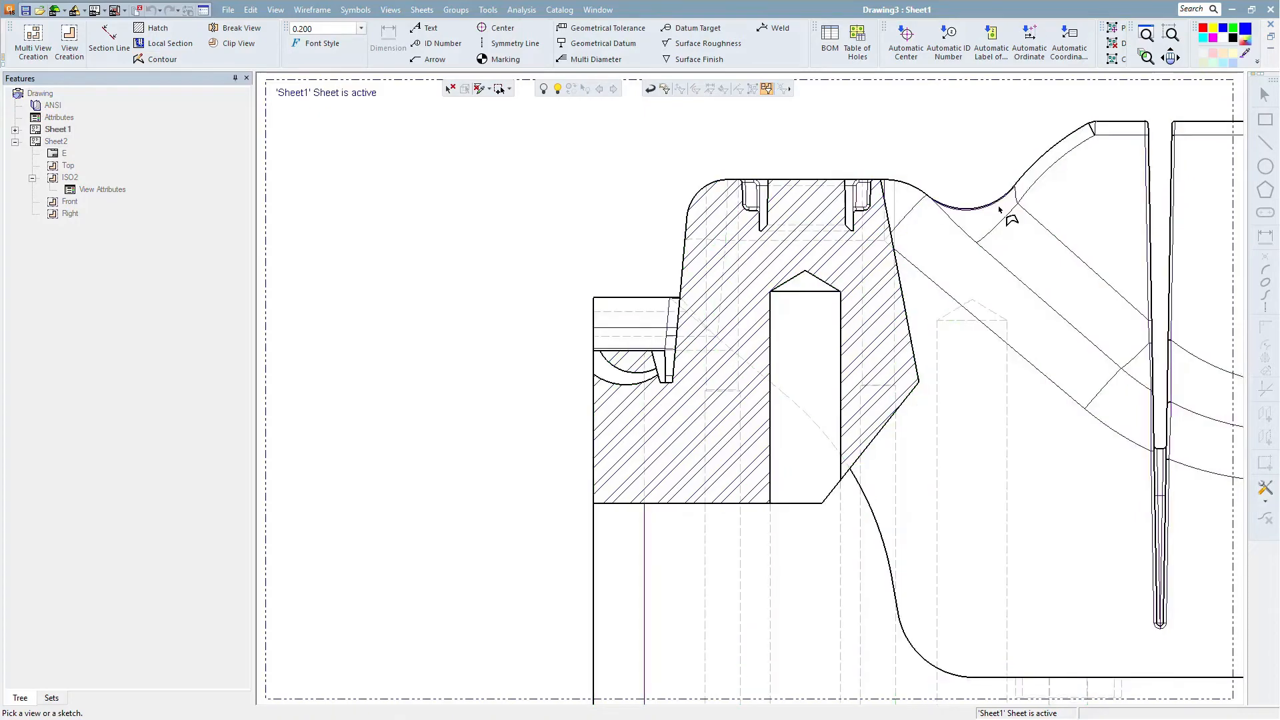
left_click(933, 200)
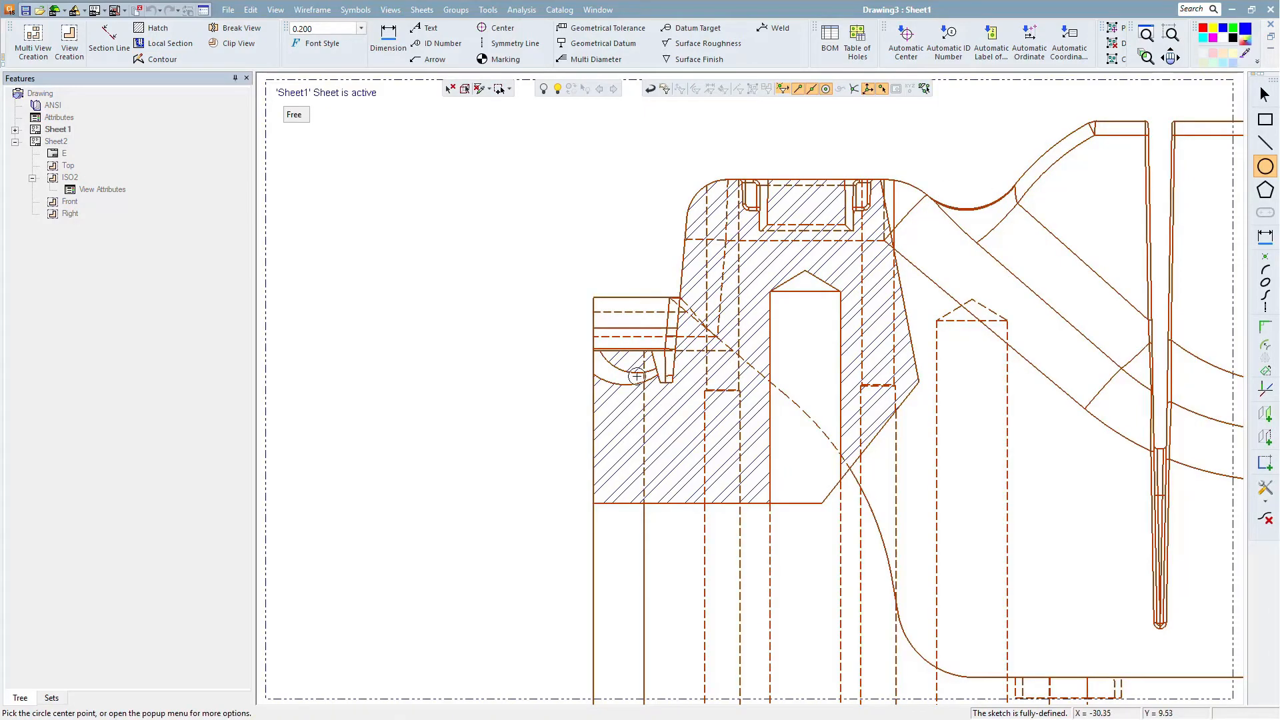
left_click(636, 370)
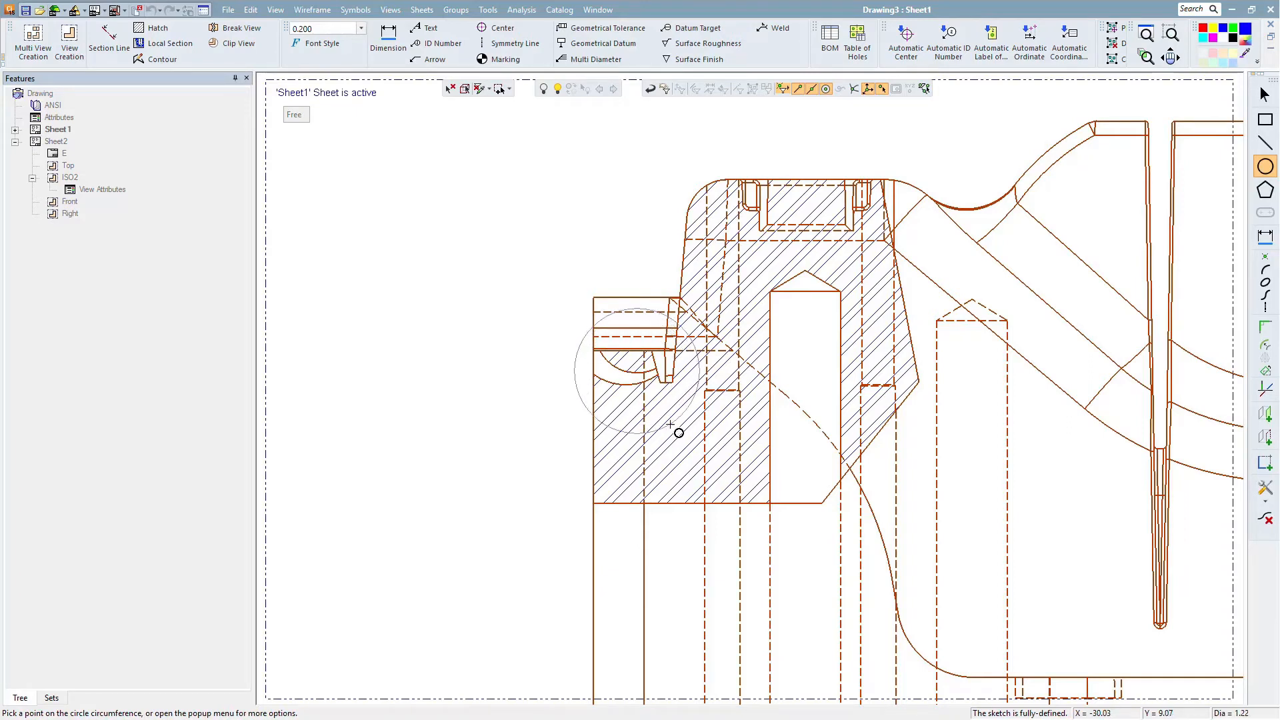
left_click(684, 434)
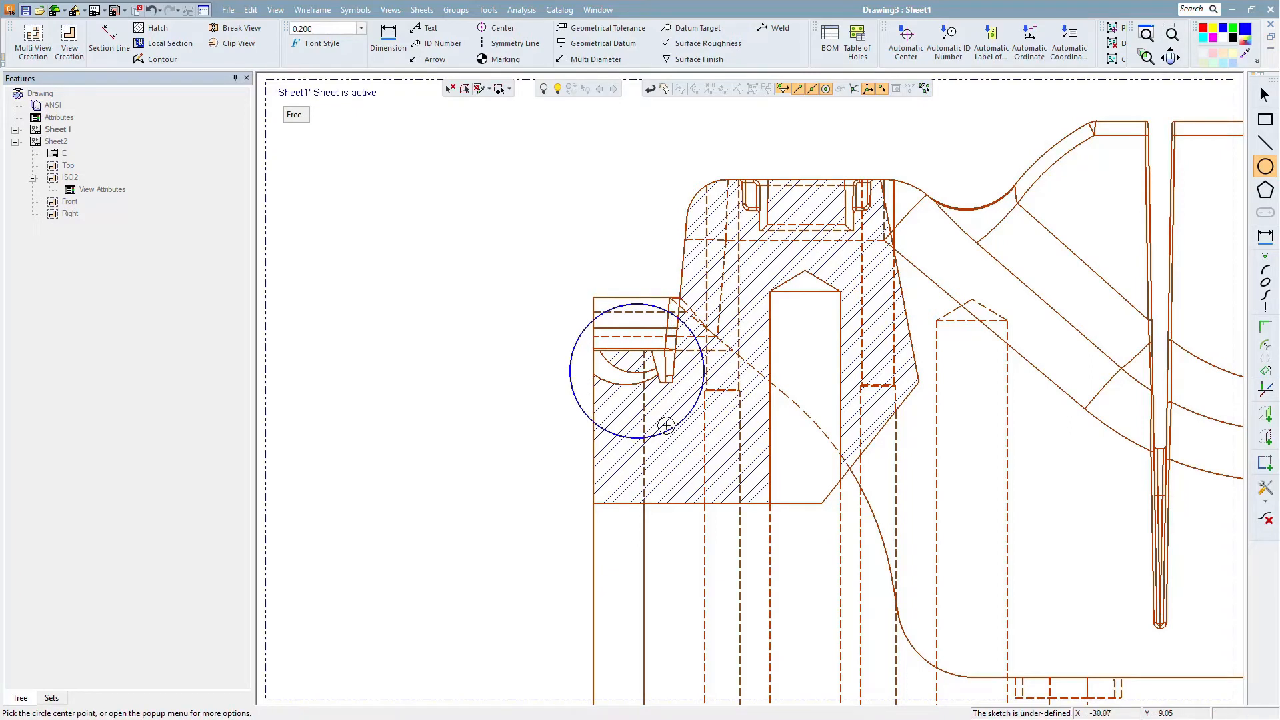
right_click(544, 325)
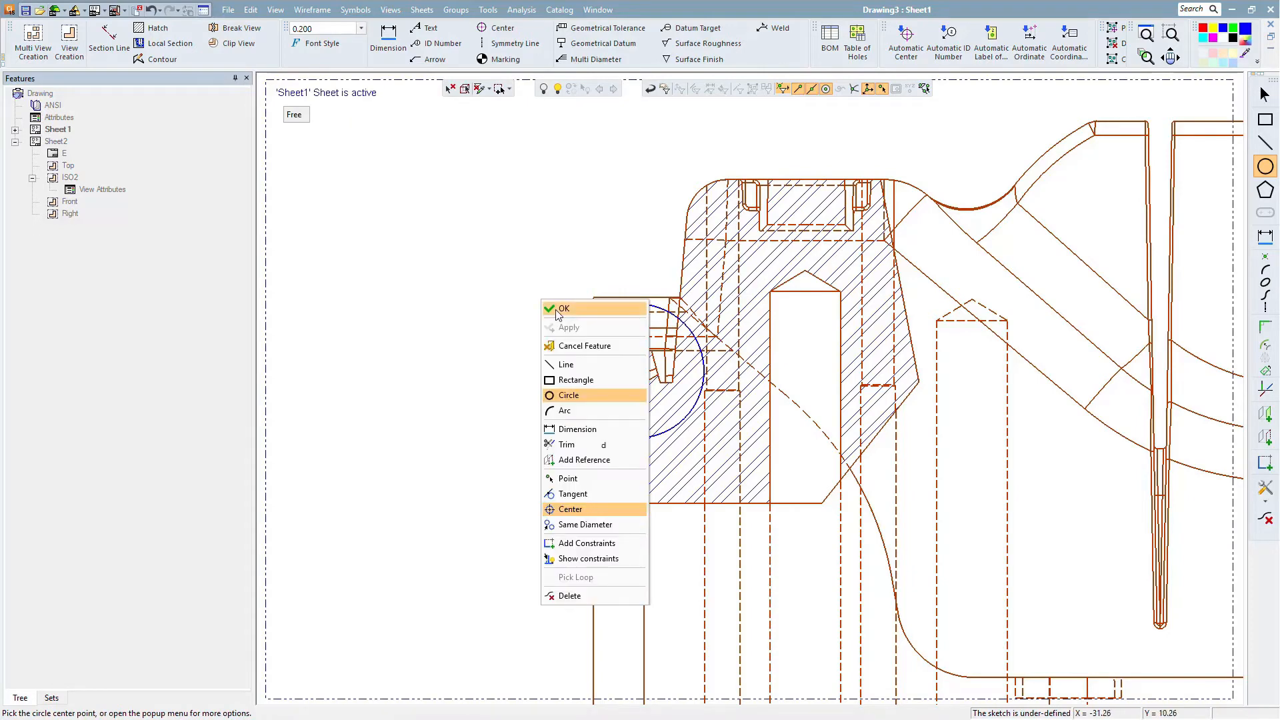
left_click(558, 312)
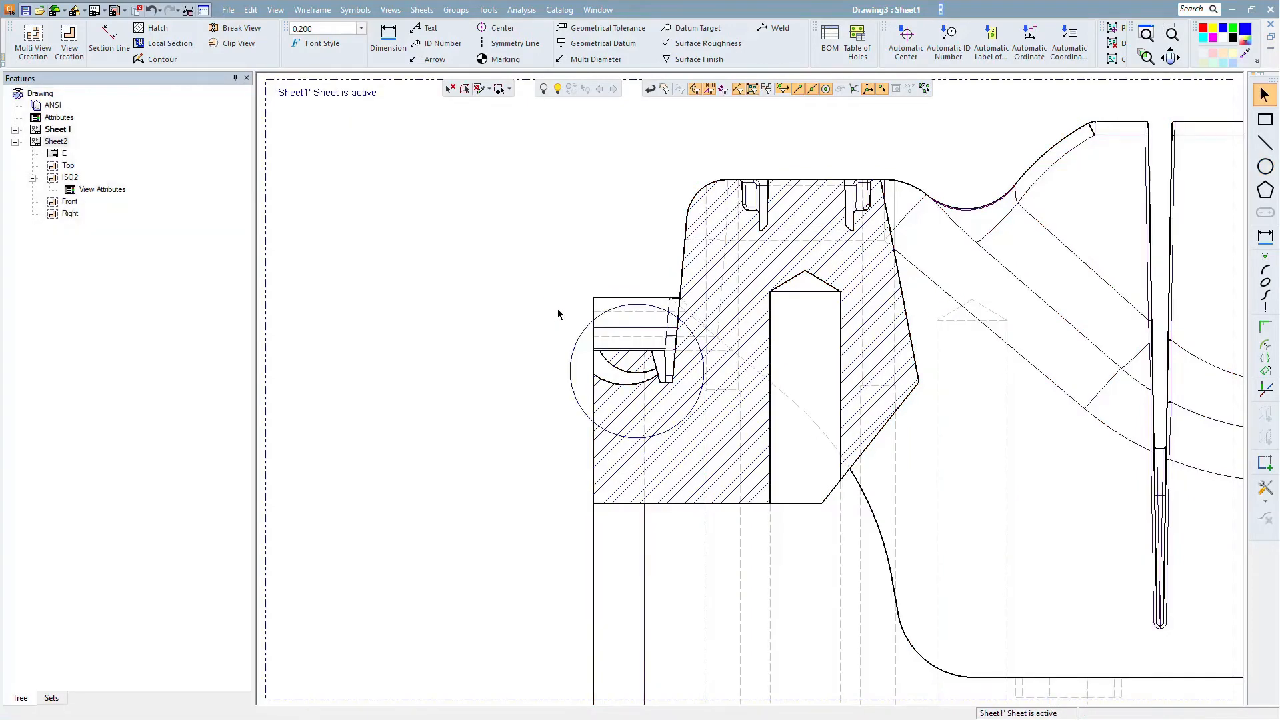
- Change the circular contour's colour to red
left_click(578, 343)
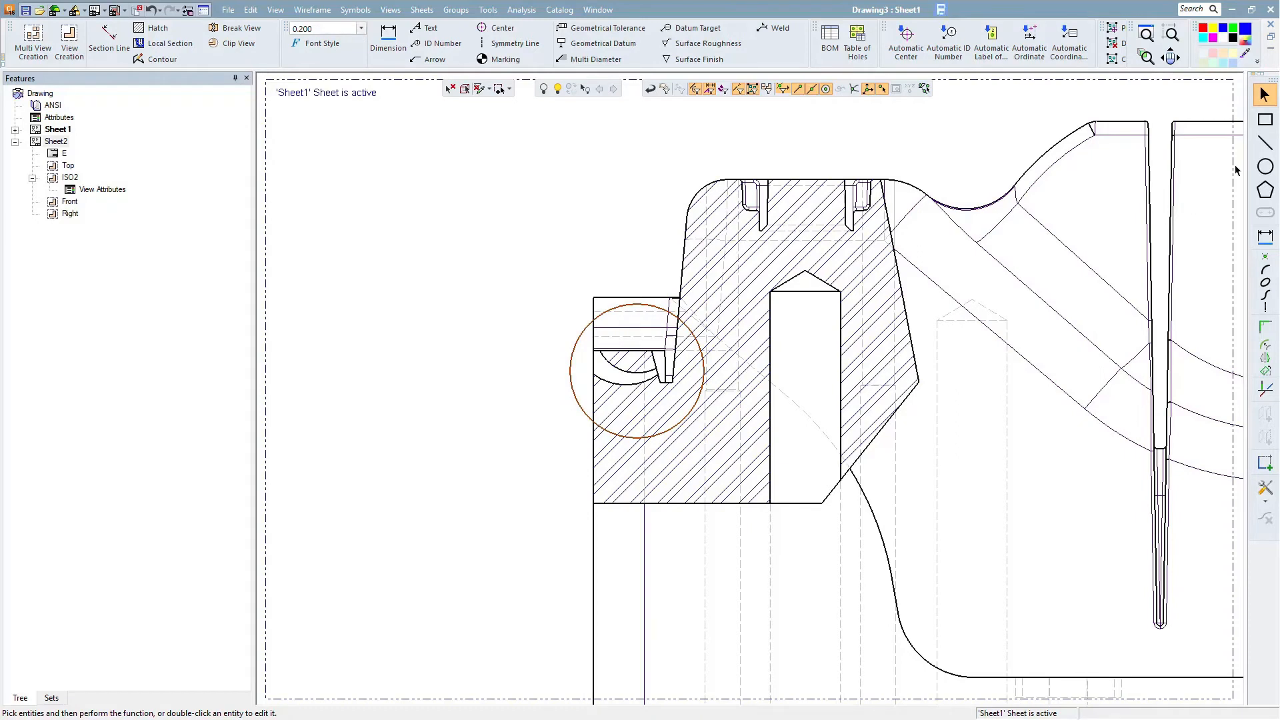
left_click(1203, 31)
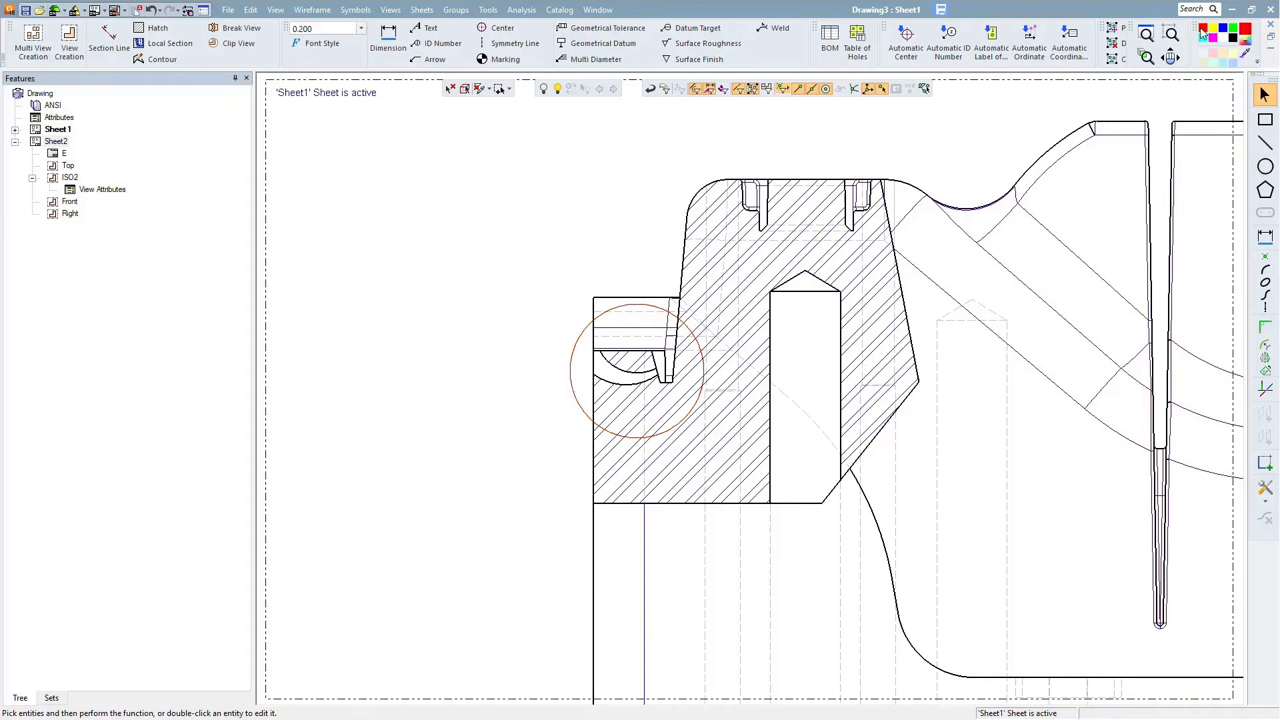
- Create a detail view from the circular contour and place it enlarged to the right of the front view
left_click(81, 42)
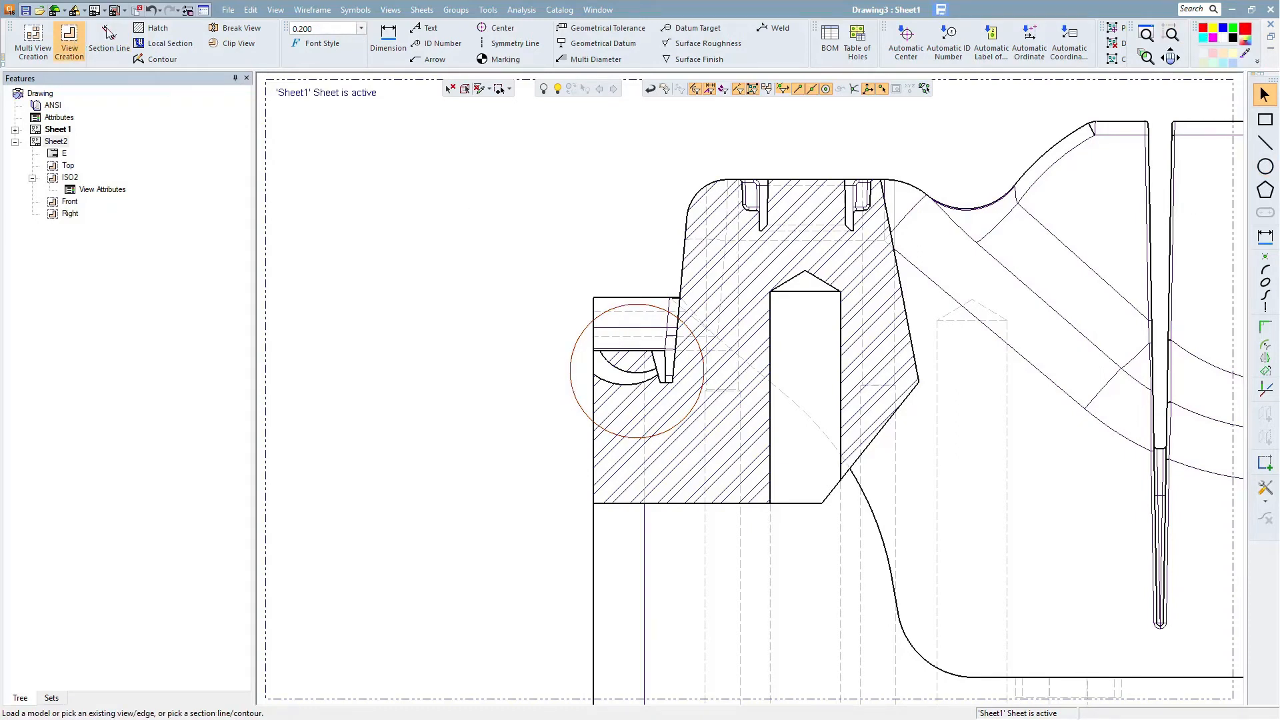
left_click(577, 344)
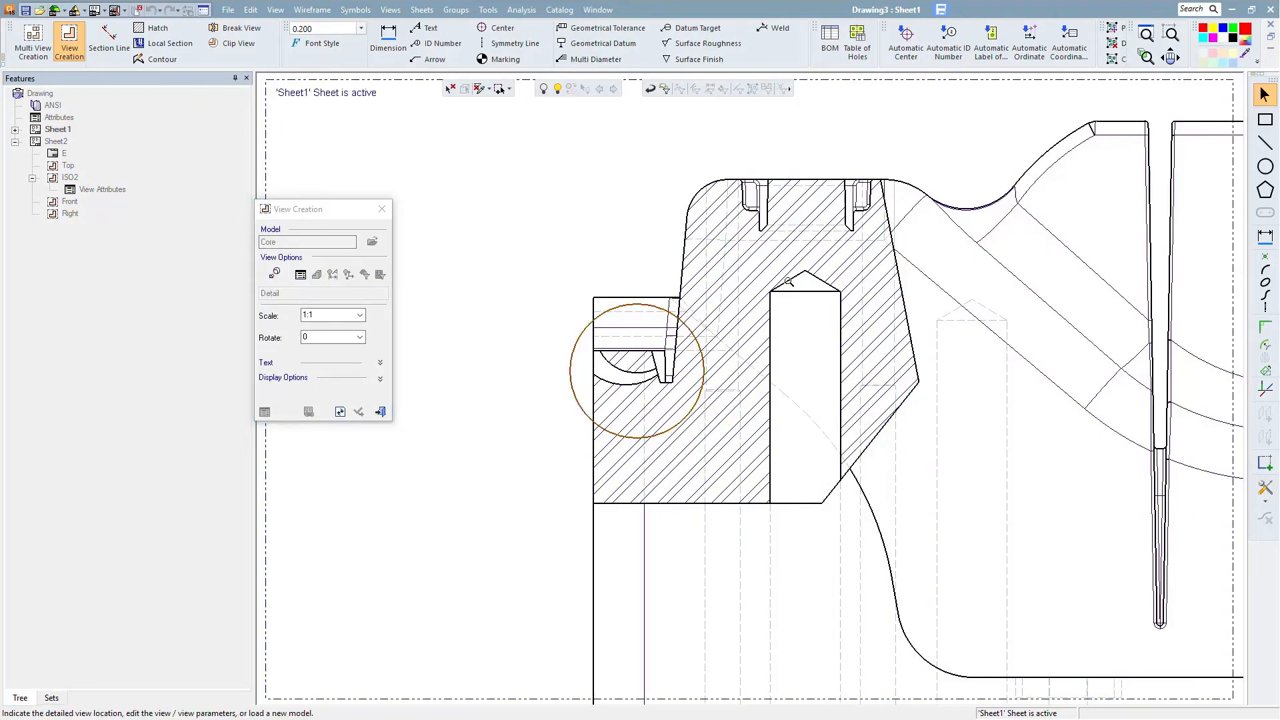
scroll(712, 307, "down", 5)
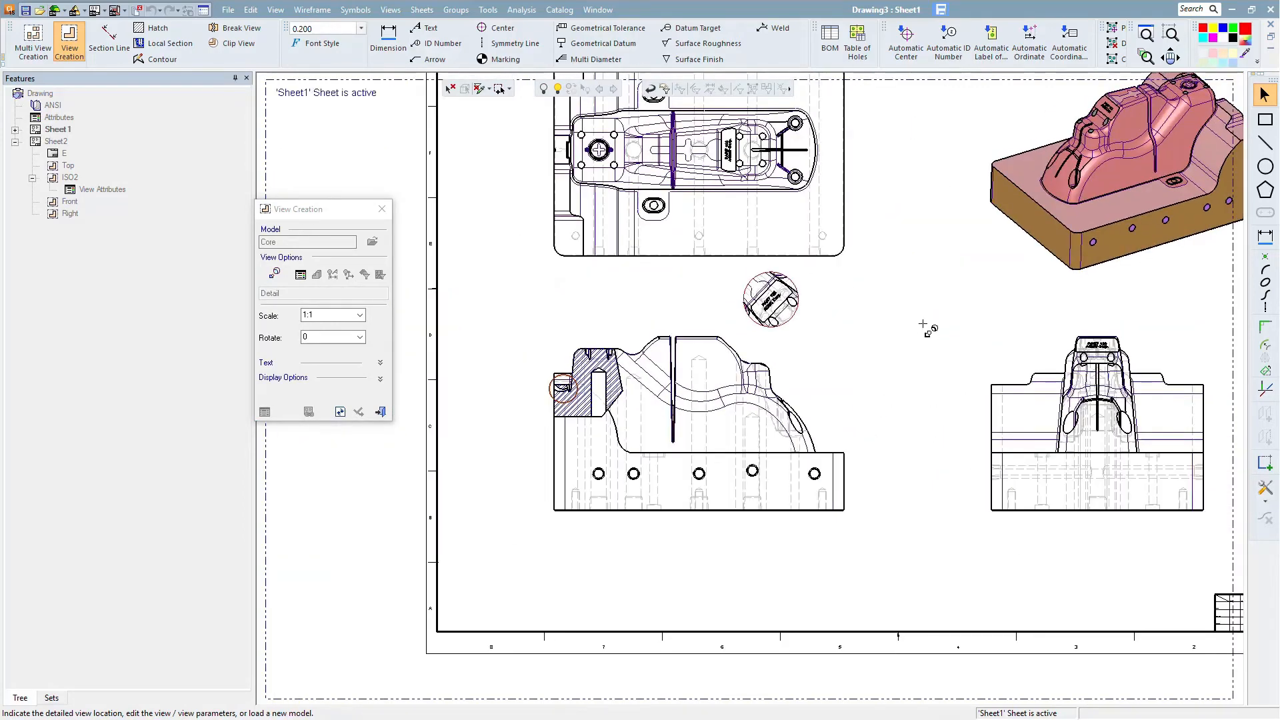
left_click(918, 326)
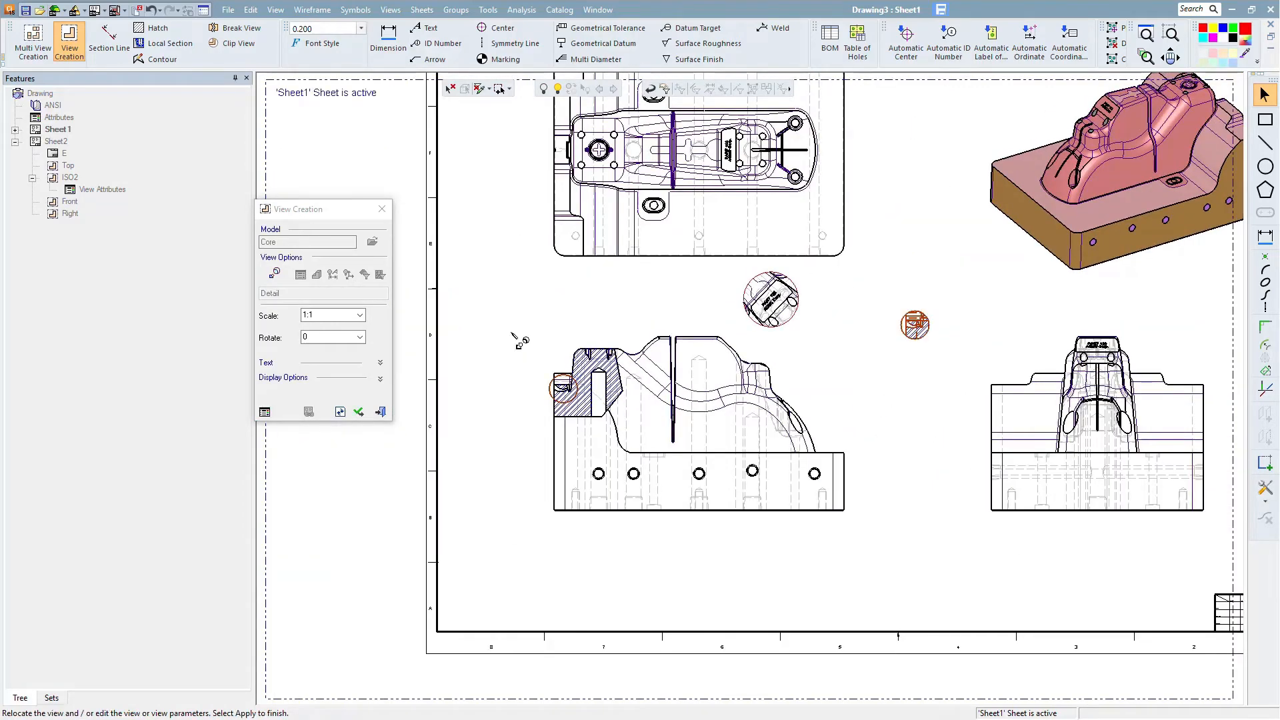
left_click(360, 316)
left_click(312, 397)
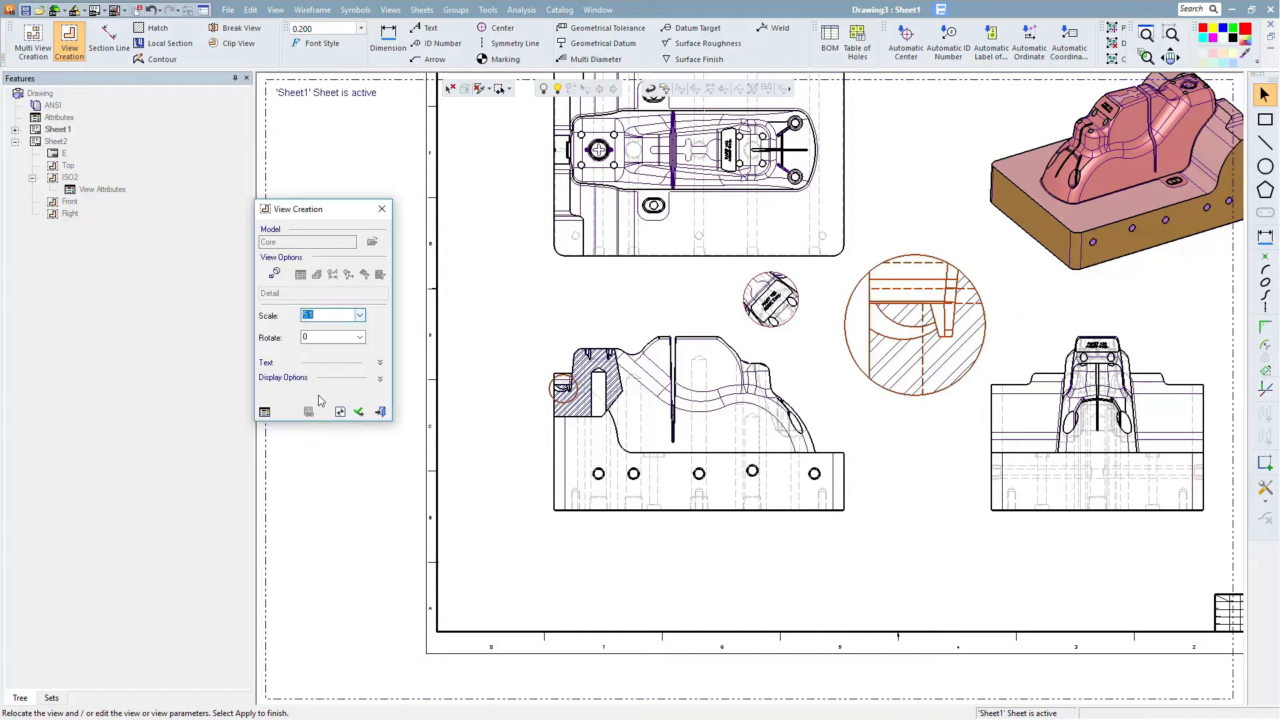
left_click(359, 412)
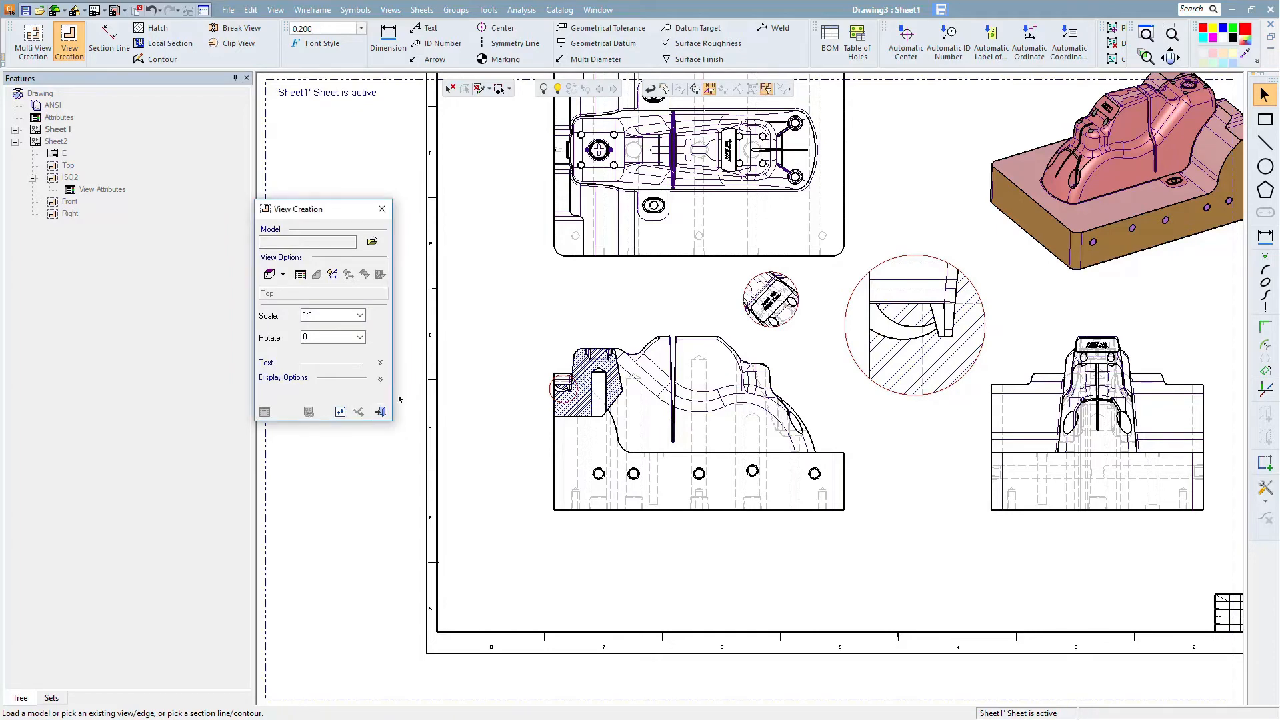
left_click(381, 412)
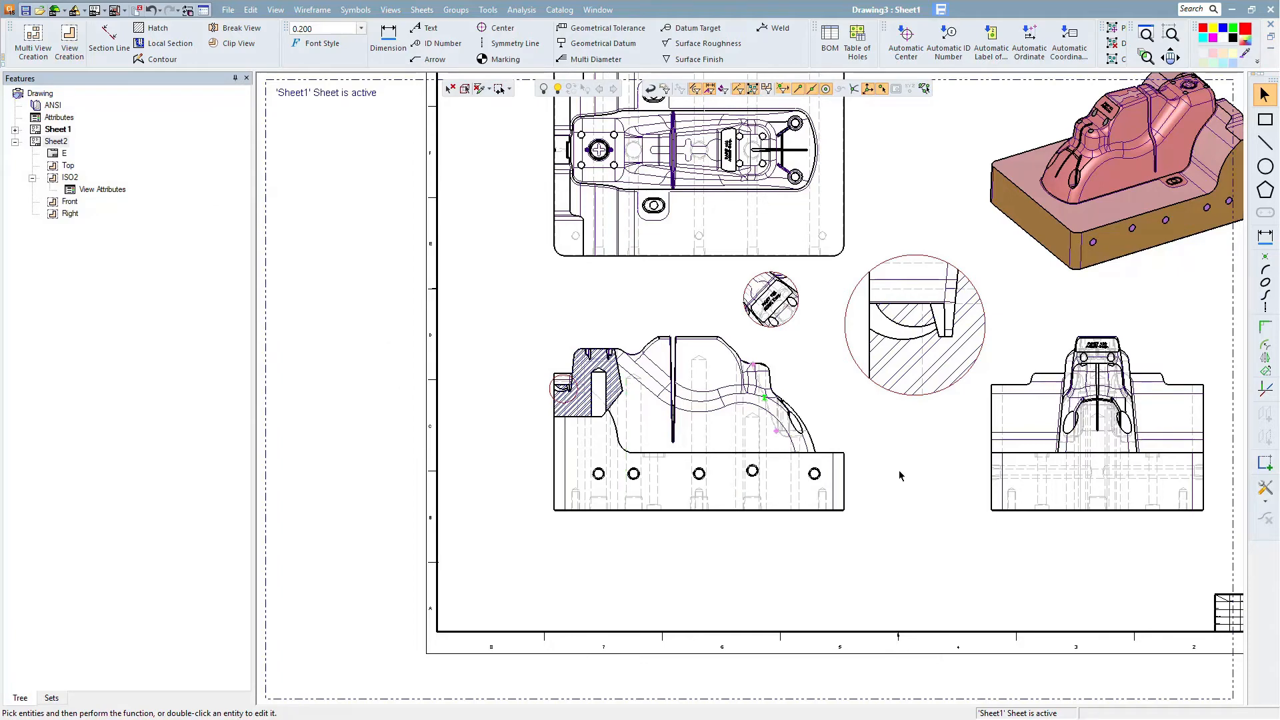
- Dimension the overall width of the top view below it with a text height of 0.300
scroll(903, 460, "up", 2)
middle_click_drag(908, 456, 911, 507)
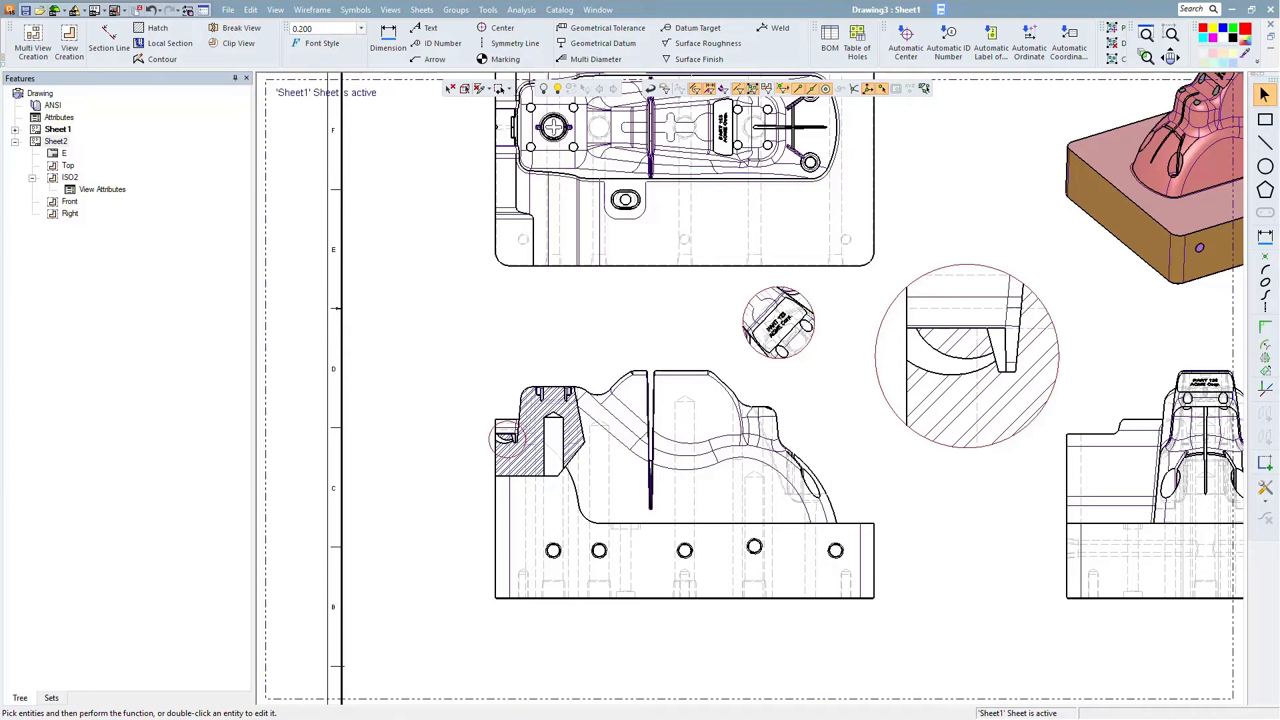
middle_click_drag(518, 280, 574, 533, "ctrl")
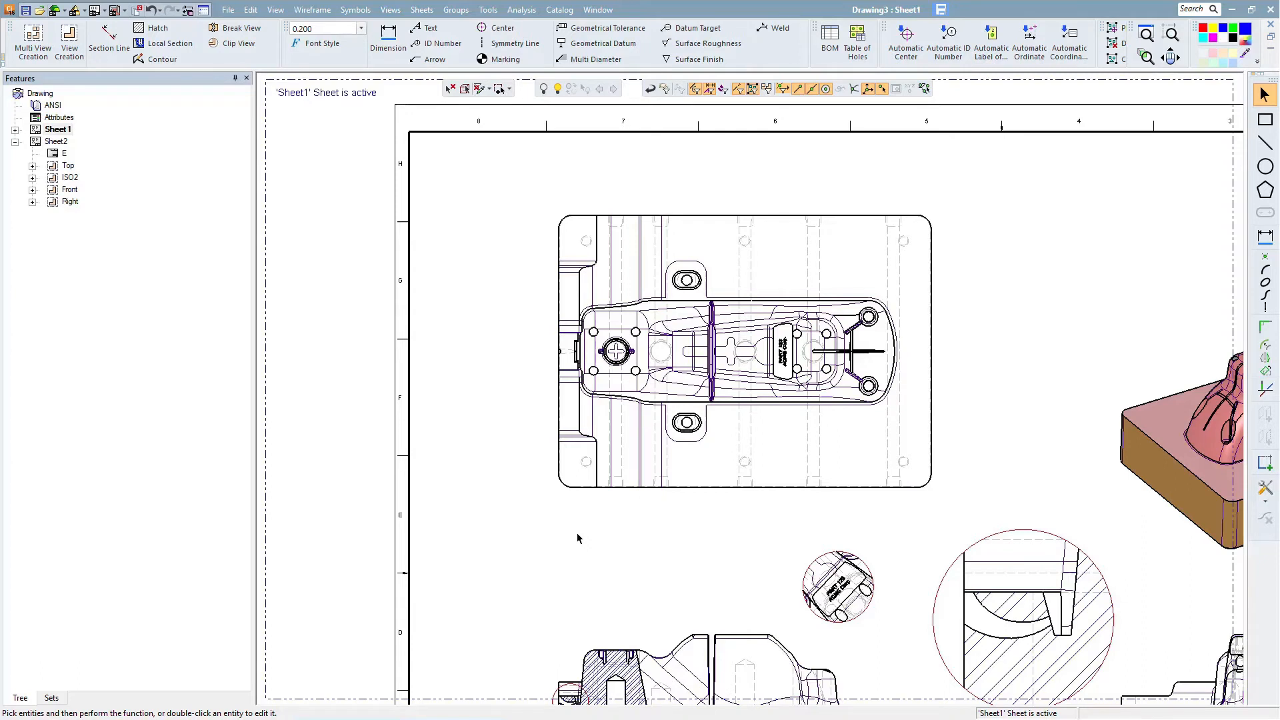
left_click(389, 42)
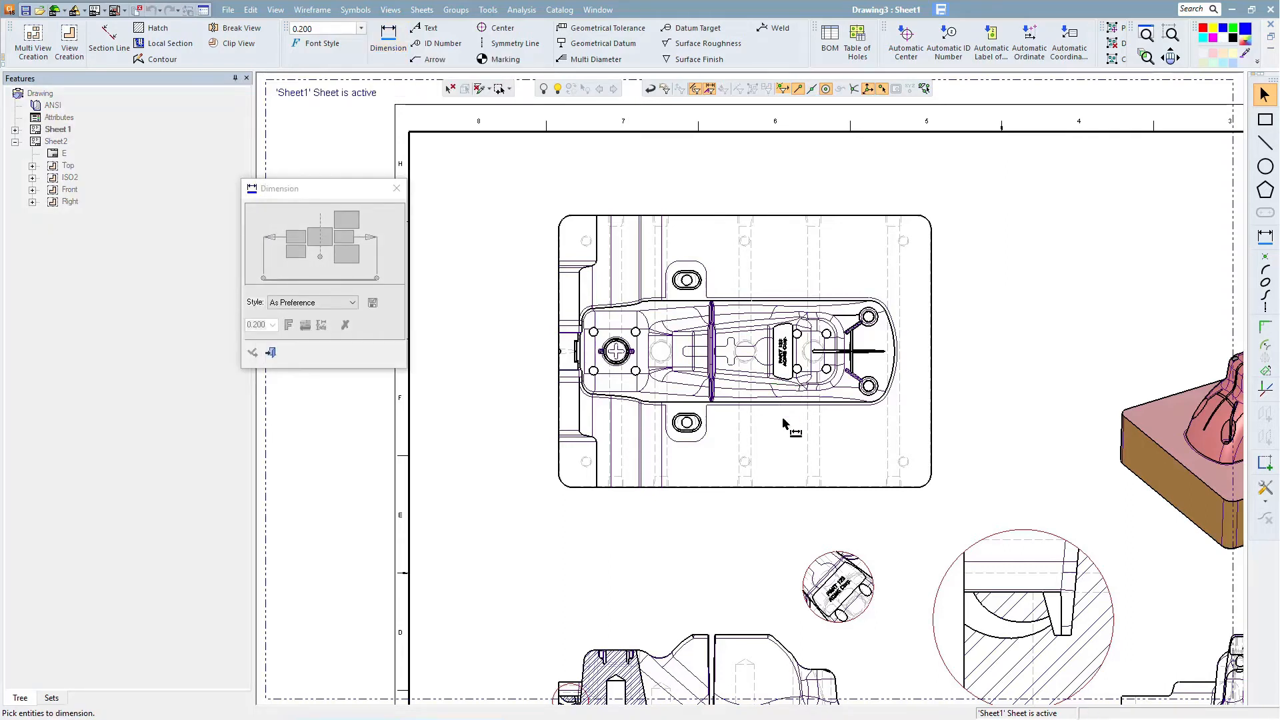
scroll(772, 377, "up", 3)
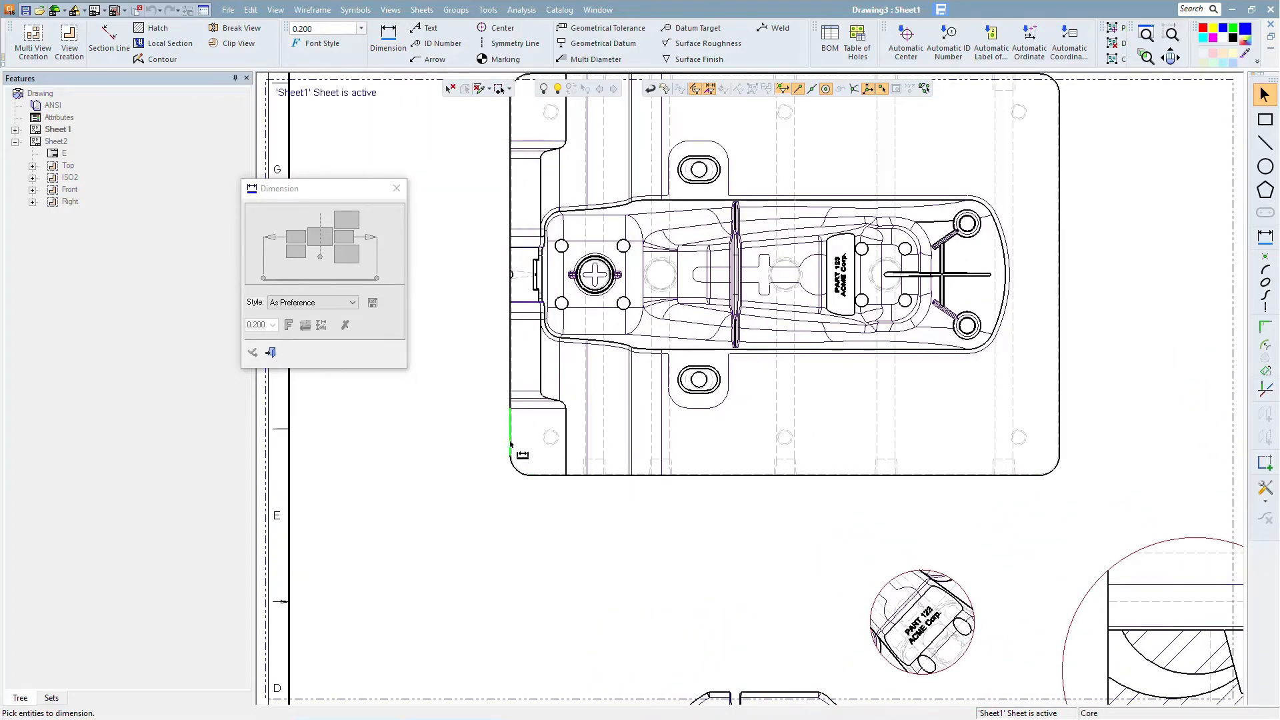
left_click(539, 441)
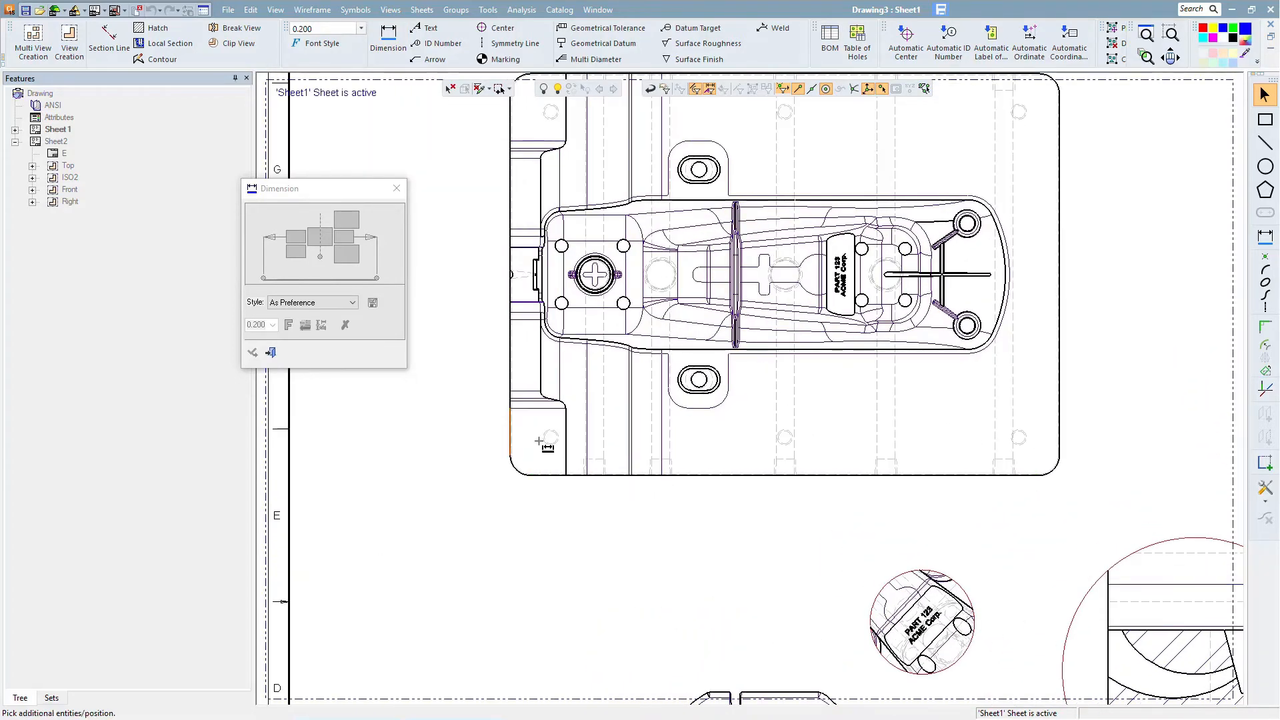
left_click(1060, 436)
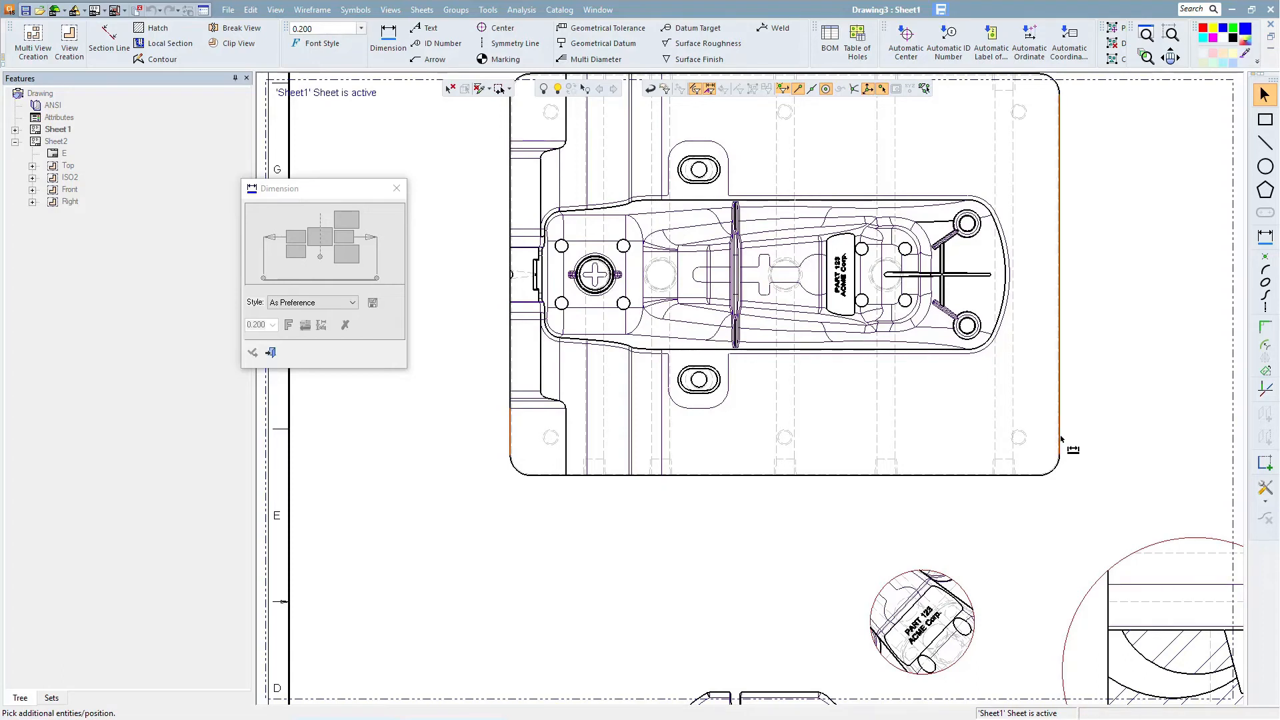
left_click(776, 518)
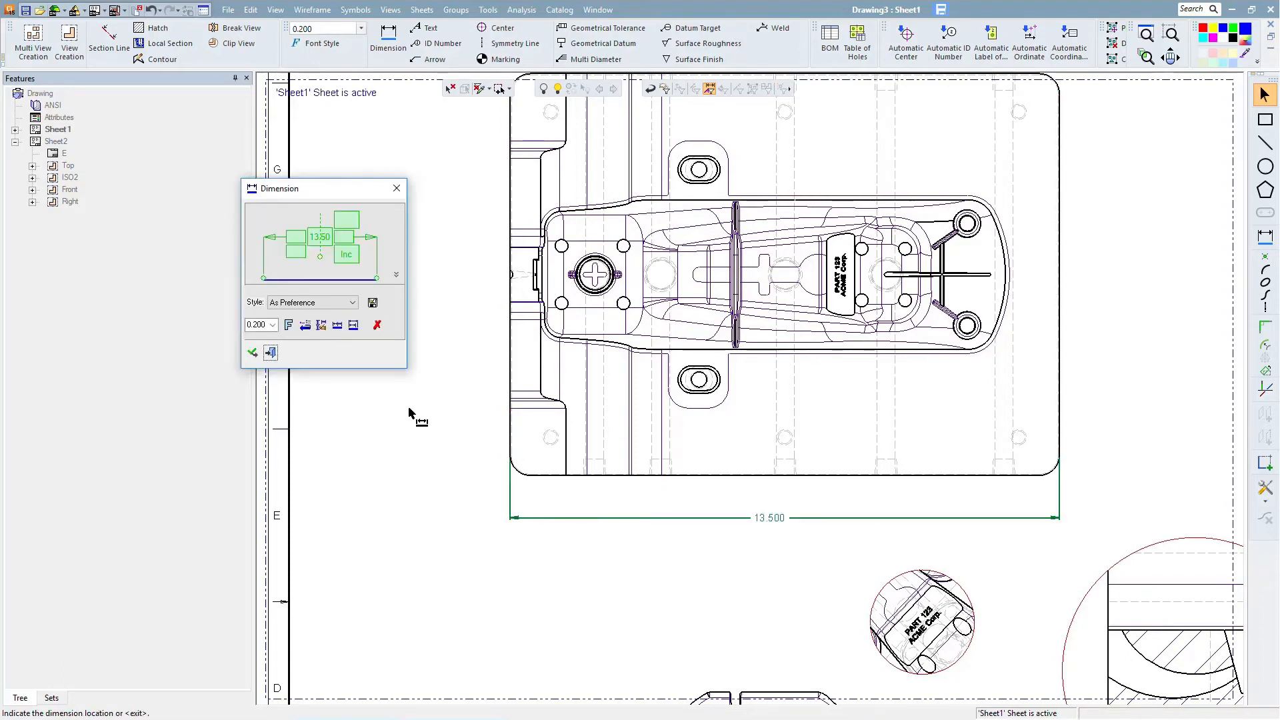
left_click(259, 325)
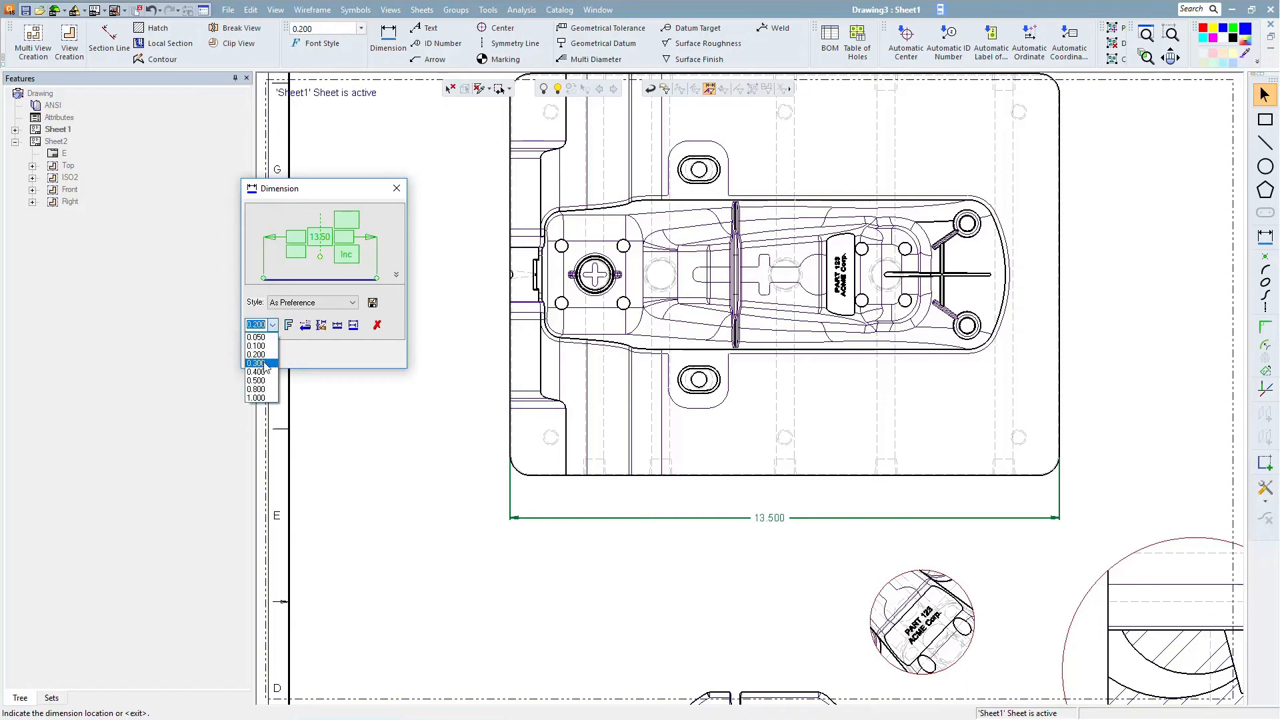
left_click(260, 363)
middle_click(457, 471)
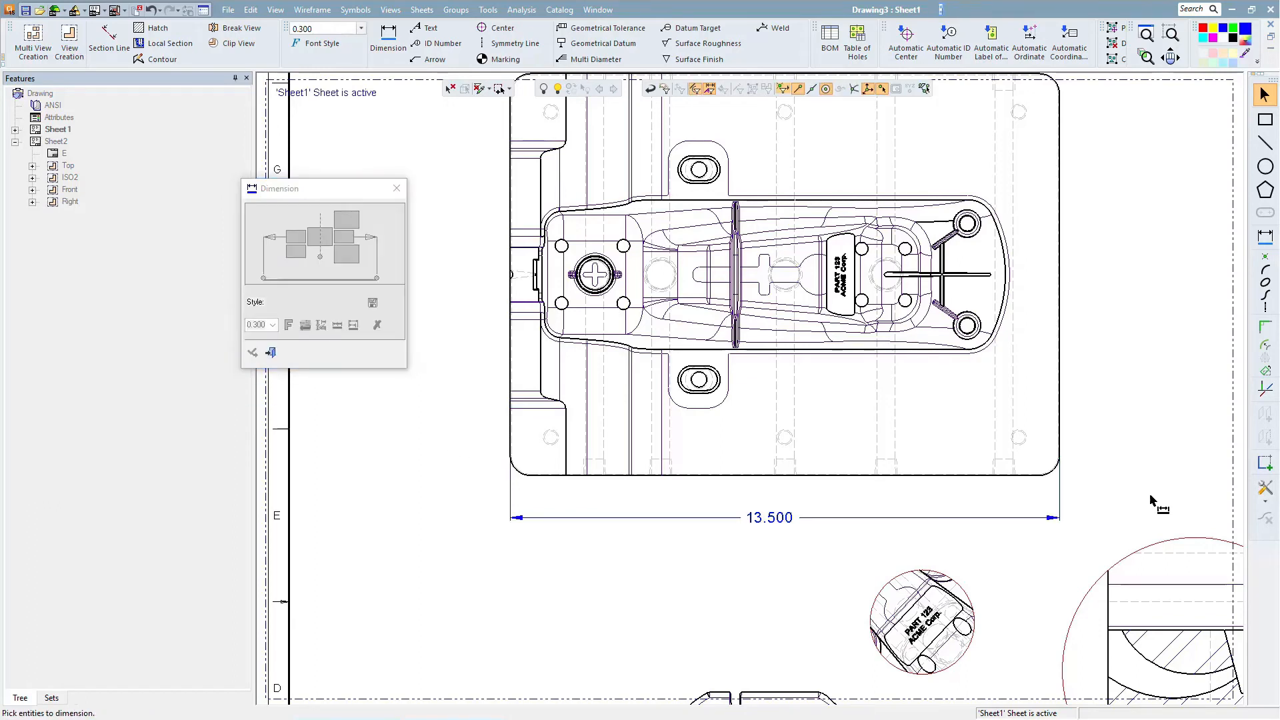
- Dimension the overall height of the top view along its right side
left_click(1045, 484)
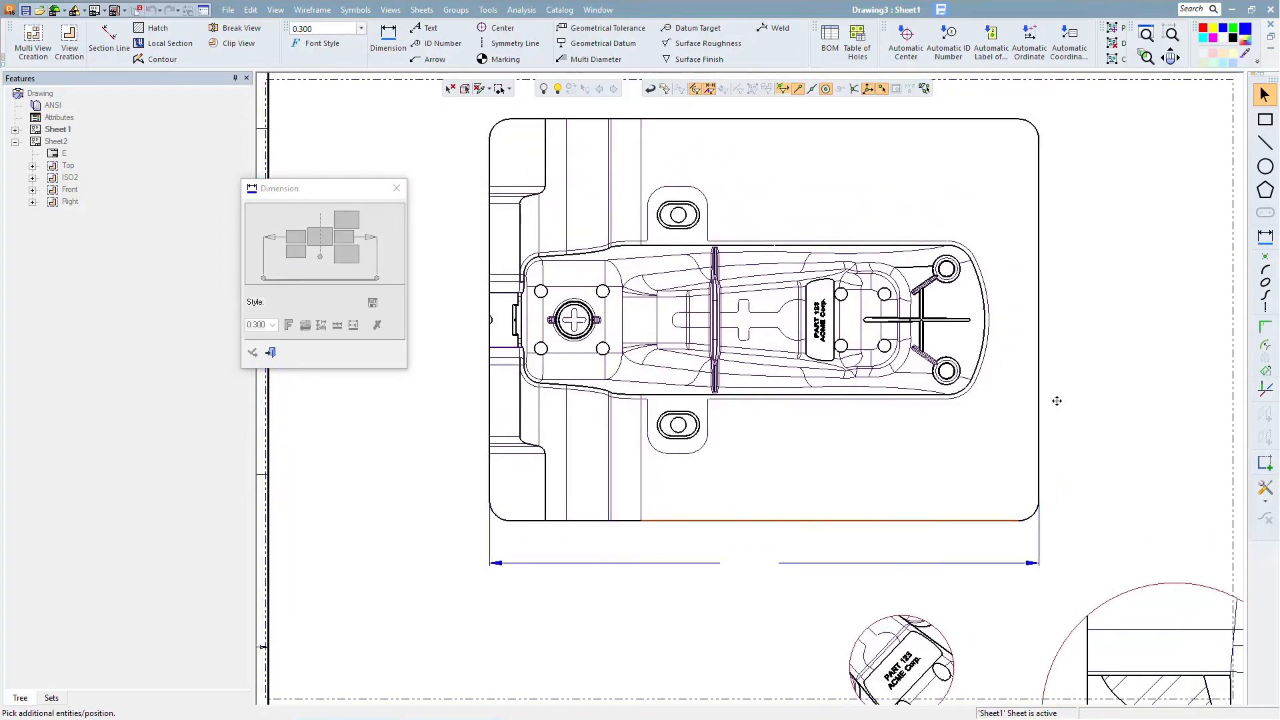
middle_click_drag(1056, 401, 1029, 456, "ctrl")
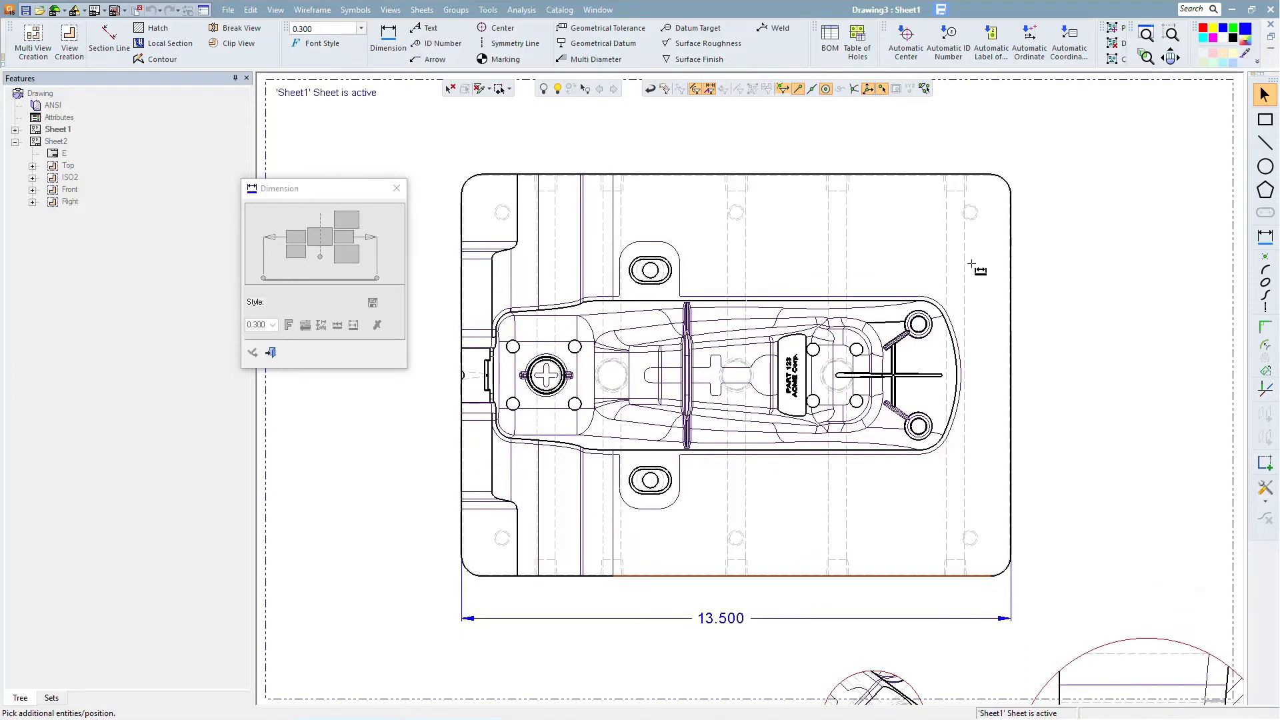
left_click(979, 175)
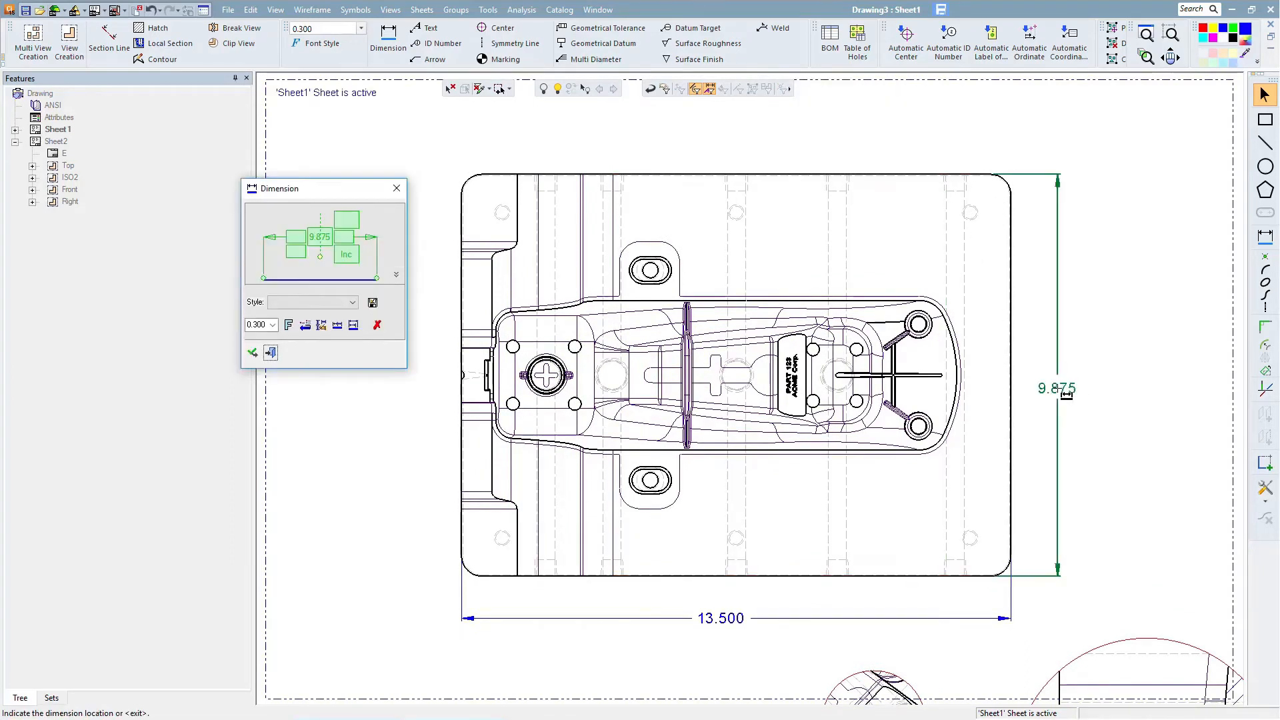
left_click(1069, 378)
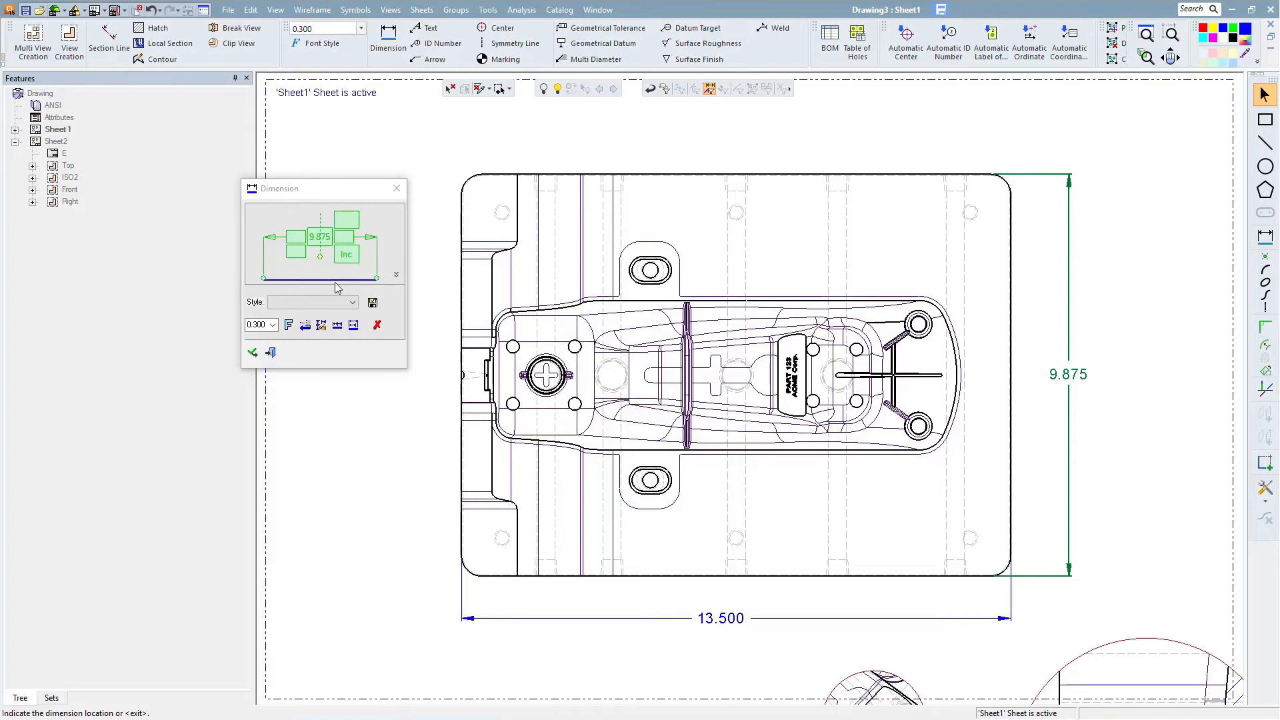
left_click(353, 303)
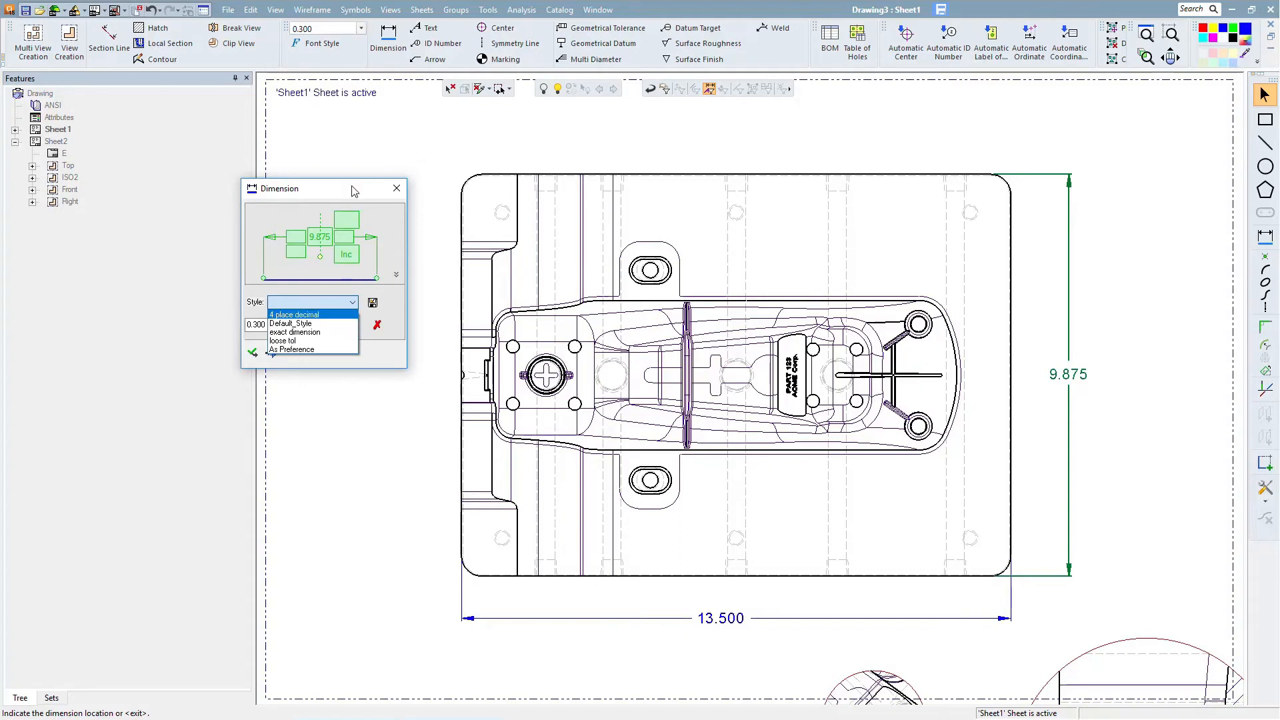
left_click(367, 157)
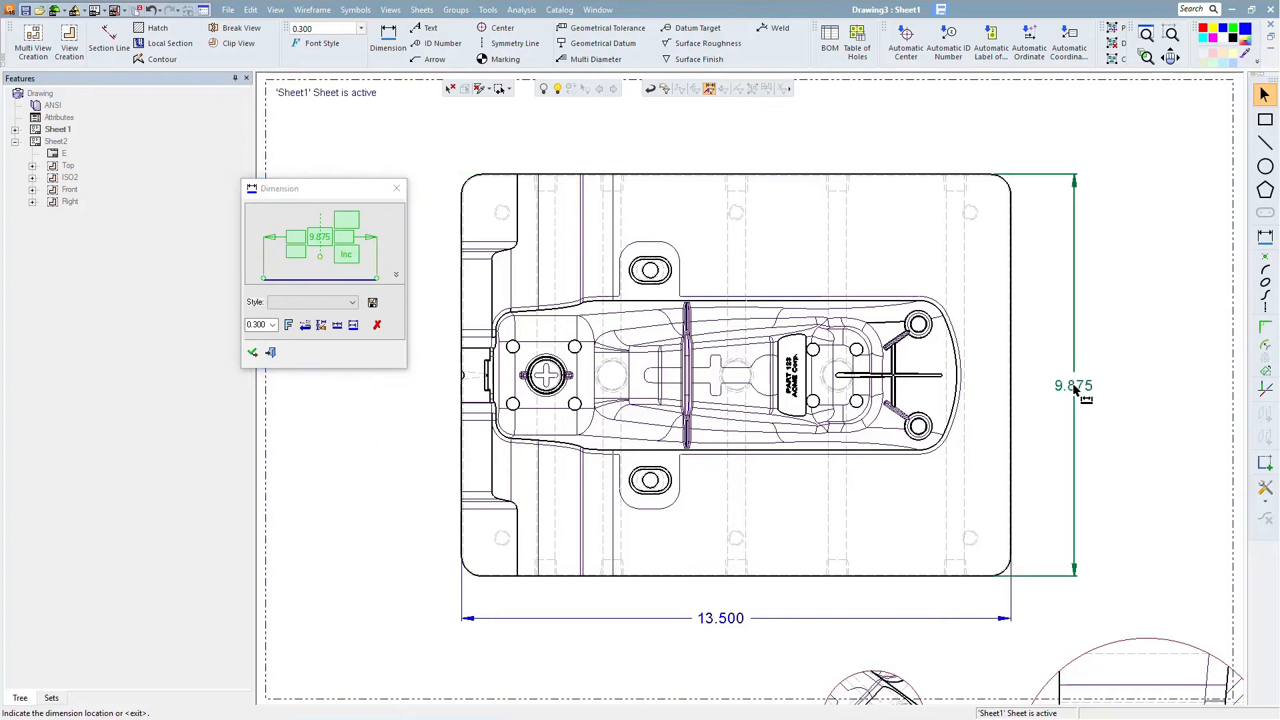
left_click(1074, 385)
- Dimension the radius of the top view's lower-right corner fillet
mouse_move(1021, 472)
middle_mouse_down("ctrl")
mouse_move(950, 367)
mouse_move(868, 295)
middle_mouse_up("ctrl")
right_click_drag(904, 398, 840, 306, "ctrl")
middle_click_drag(849, 338, 623, 258, "ctrl")
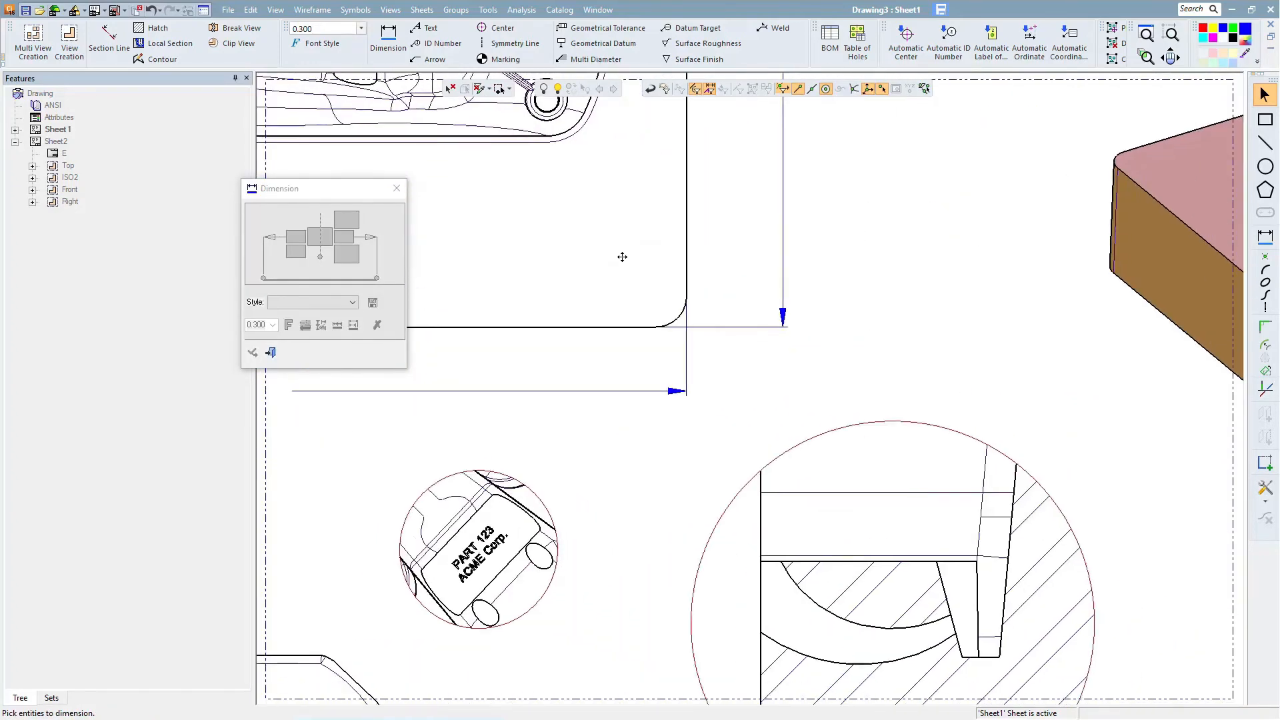
left_click(685, 321)
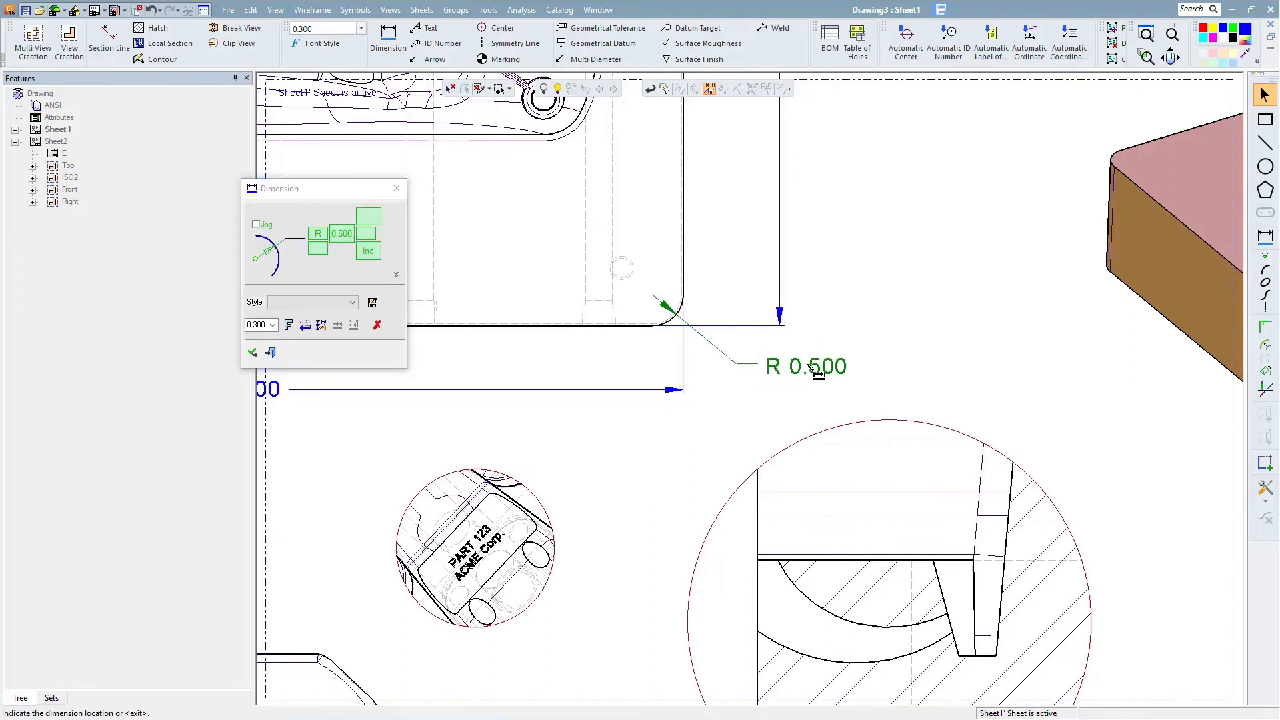
left_click(809, 367)
middle_click(699, 372)
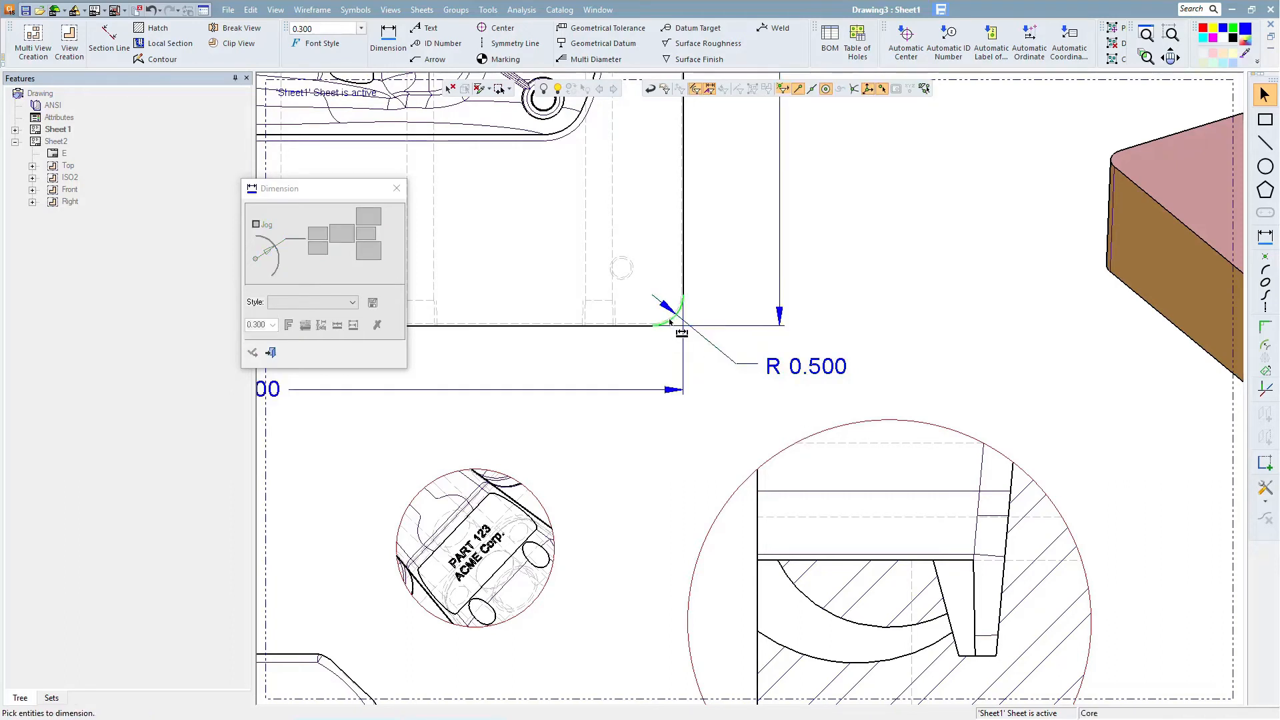
left_click(670, 321)
left_click(671, 321)
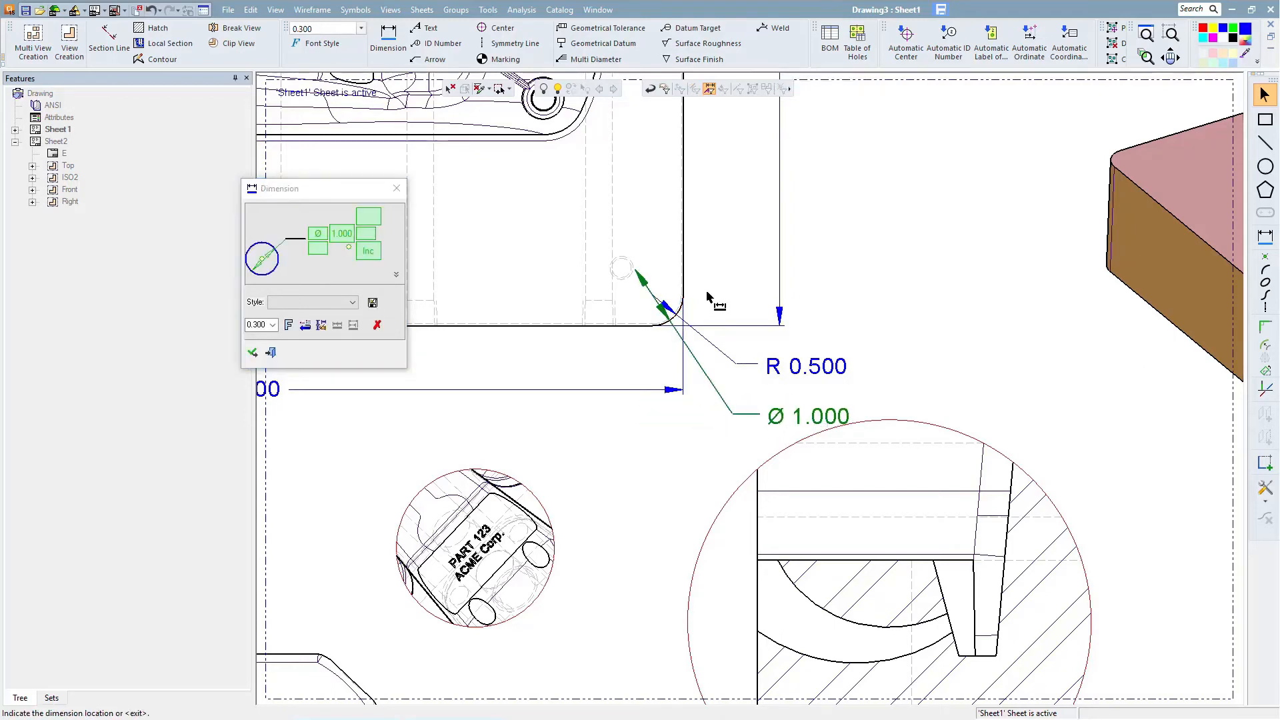
middle_click(738, 449)
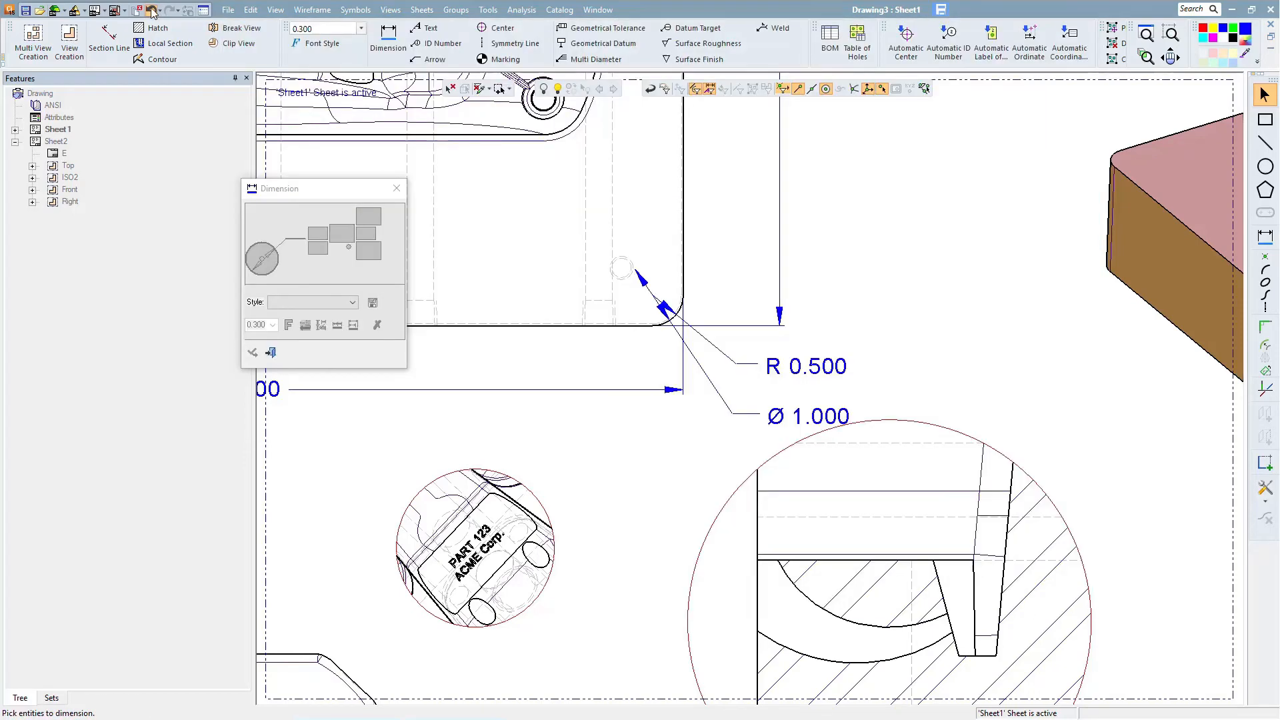
left_click(152, 9)
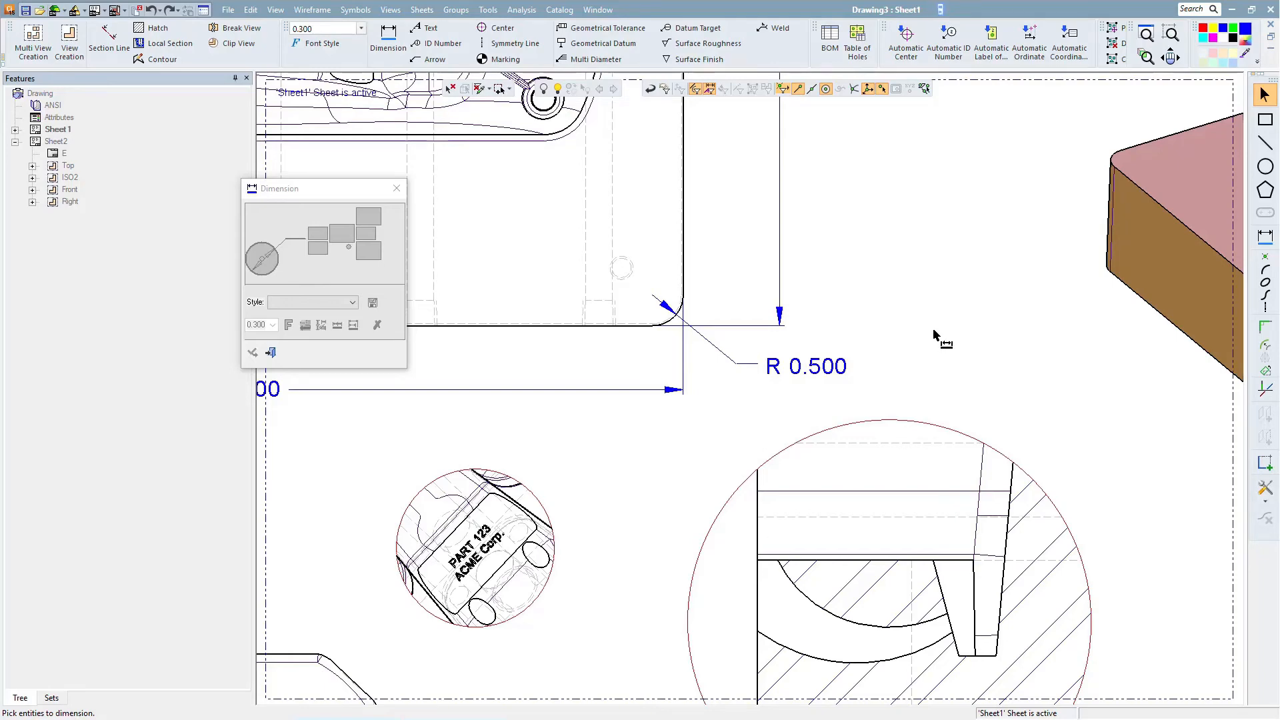
- Add a 3/8 -16 UNC tap callout to the threaded hole near the top view's lower-right corner
middle_click_drag(892, 335, 977, 474)
scroll(744, 389, "up", 1)
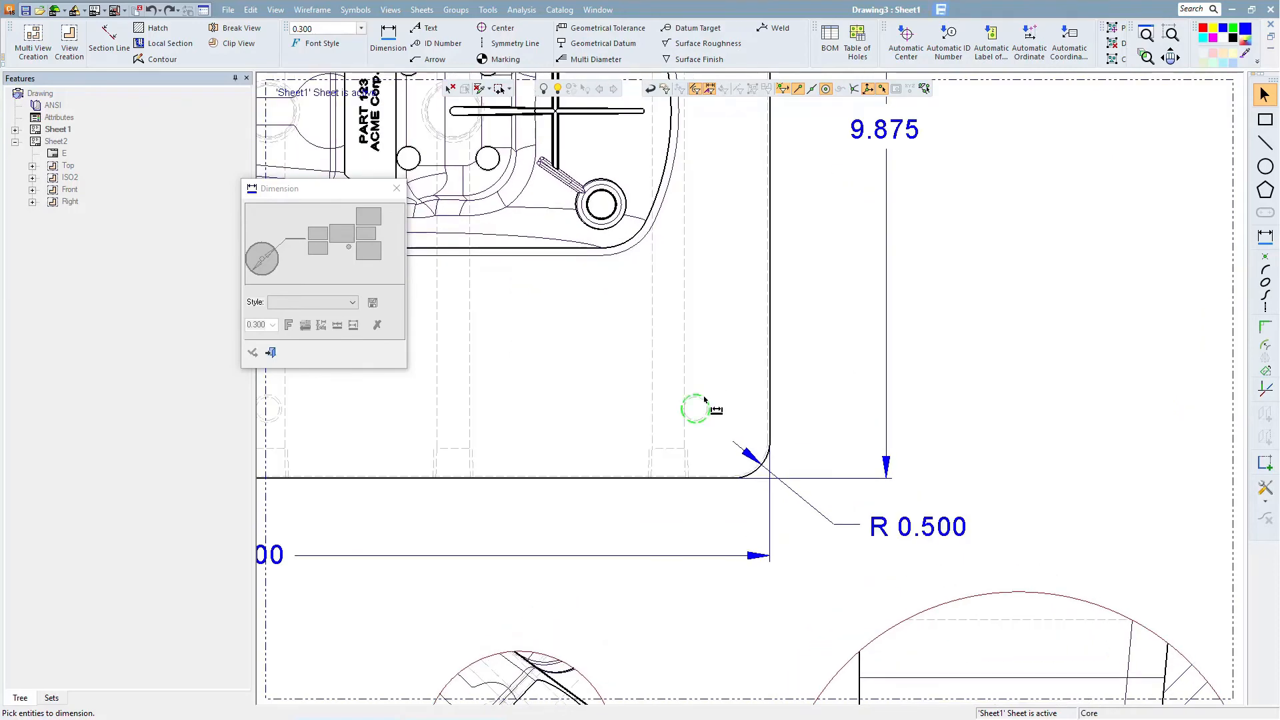
left_click(703, 402)
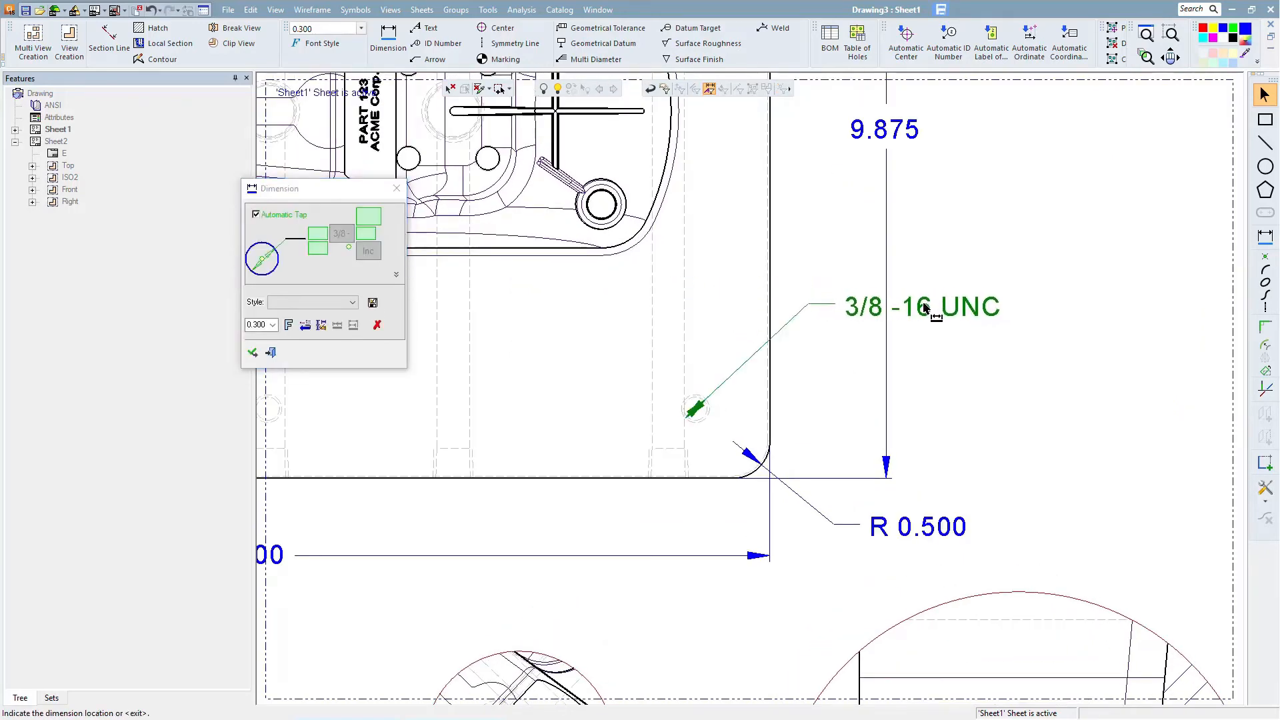
left_click(925, 307)
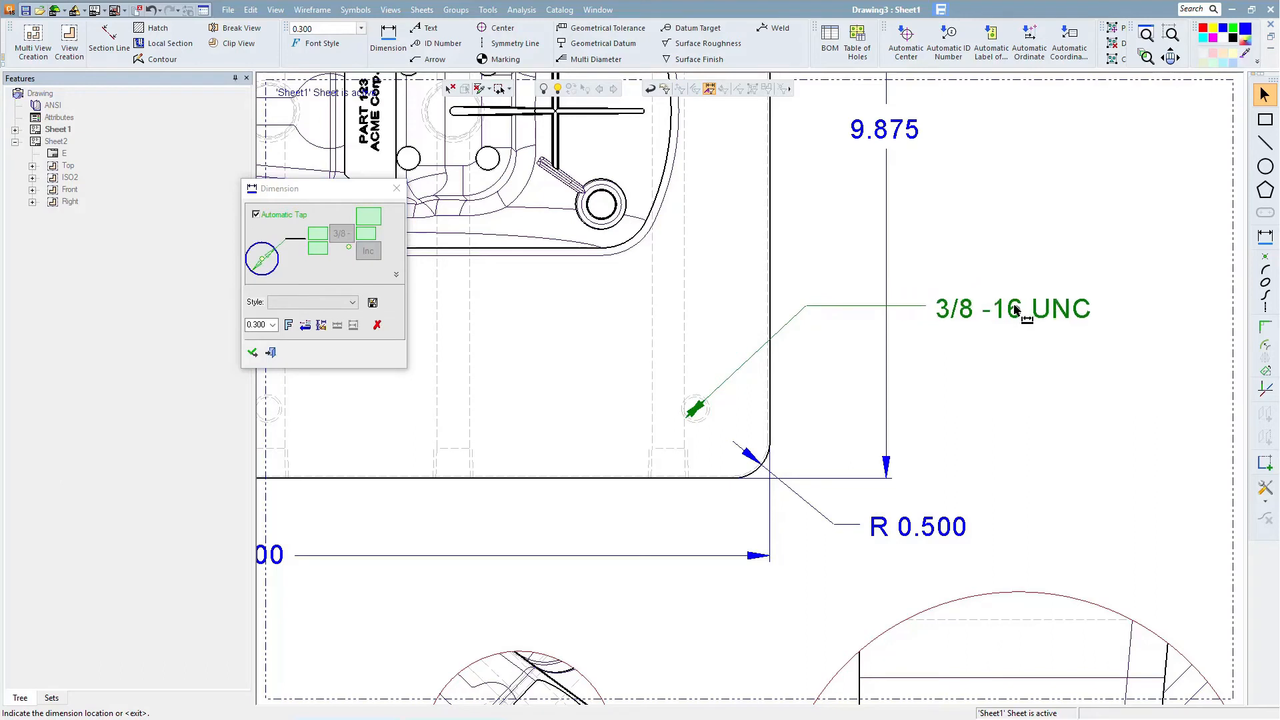
left_click(266, 263)
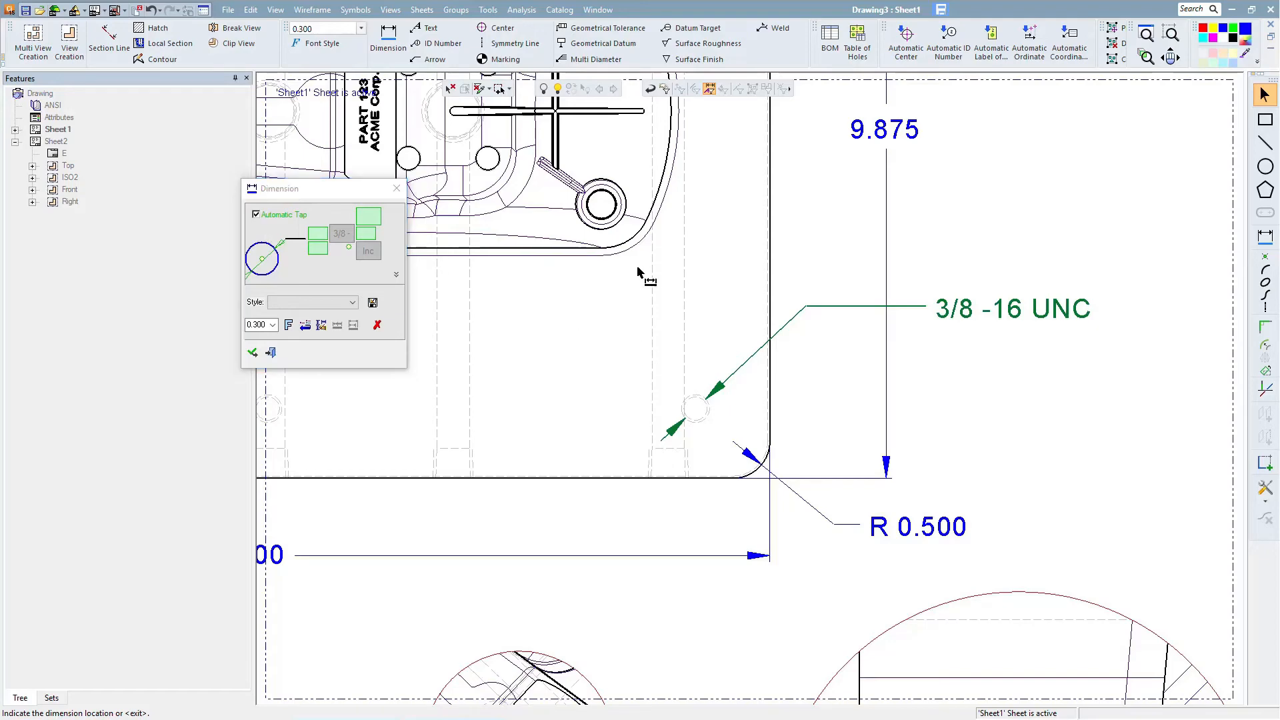
scroll(641, 277, "down", 2)
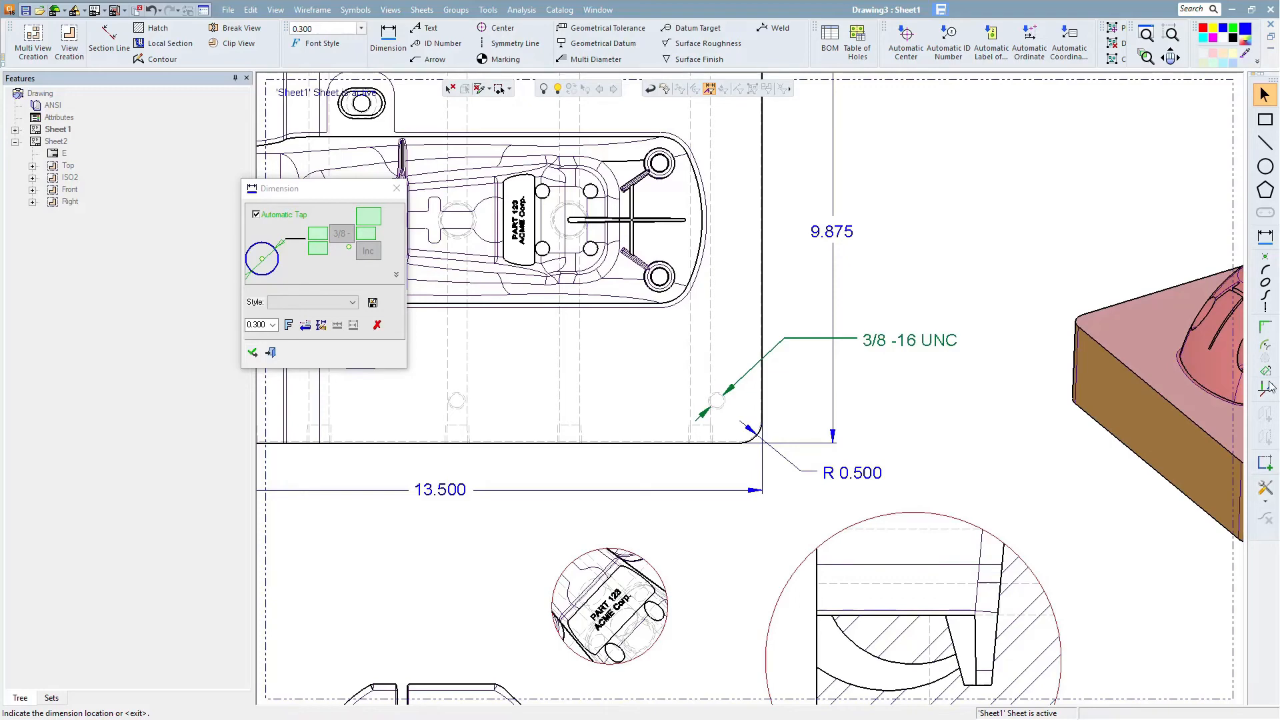
middle_click_drag(977, 484, 963, 267)
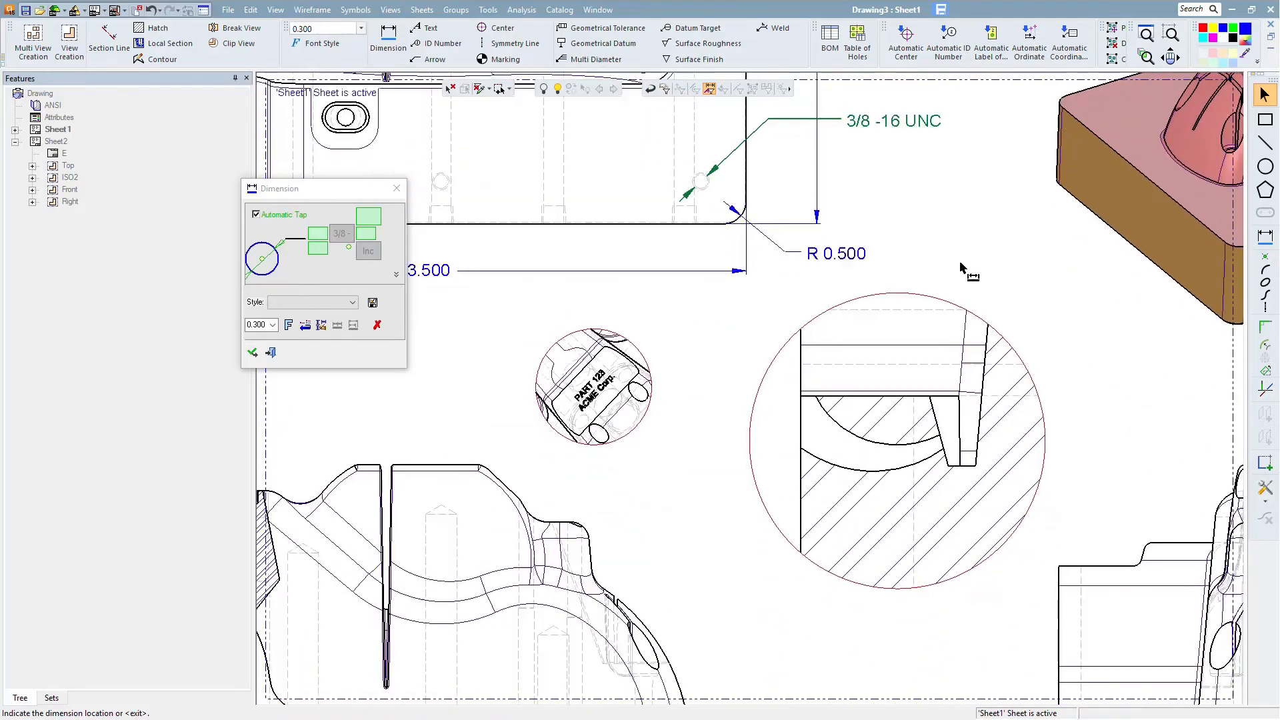
right_click_drag(972, 486, 925, 268, "ctrl")
middle_click(936, 276)
- Dimension the small gap between the two angled edges inside the large section detail view
middle_click_drag(955, 298, 634, 253, "ctrl")
left_click(758, 417)
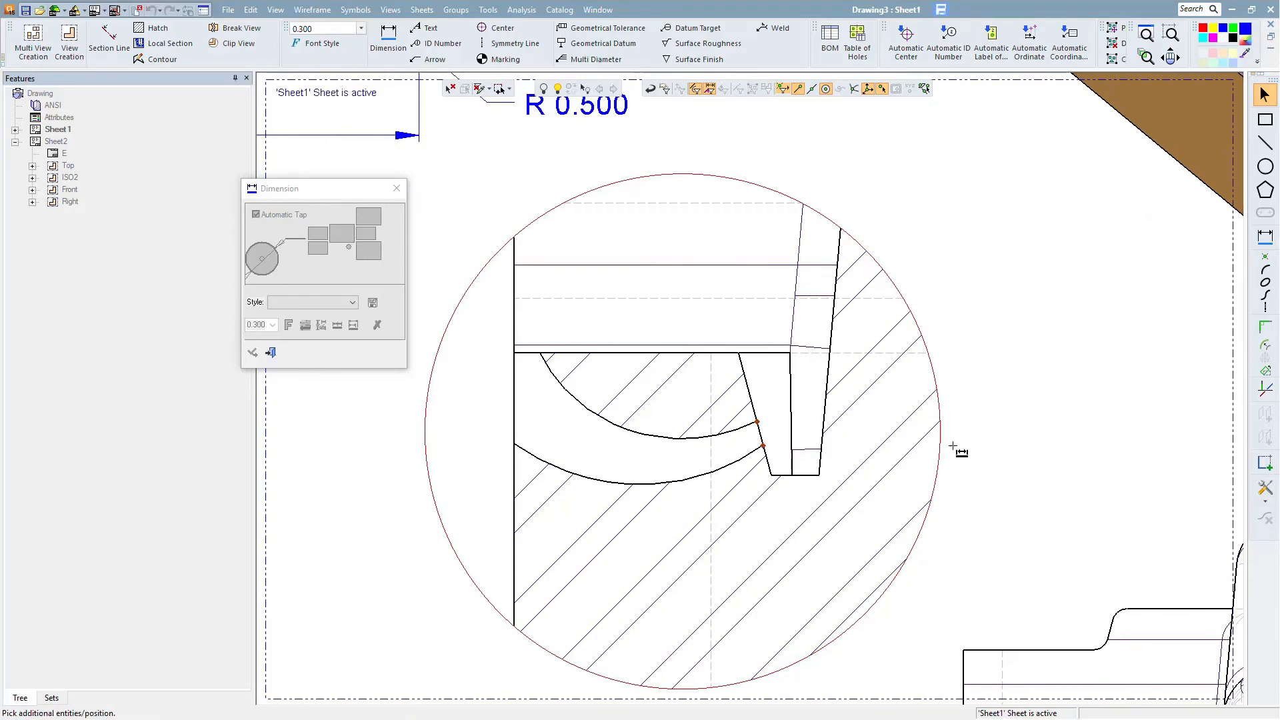
mouse_move(796, 317)
right_mouse_down("ctrl")
mouse_move(820, 411)
mouse_move(816, 379)
right_mouse_up("ctrl")
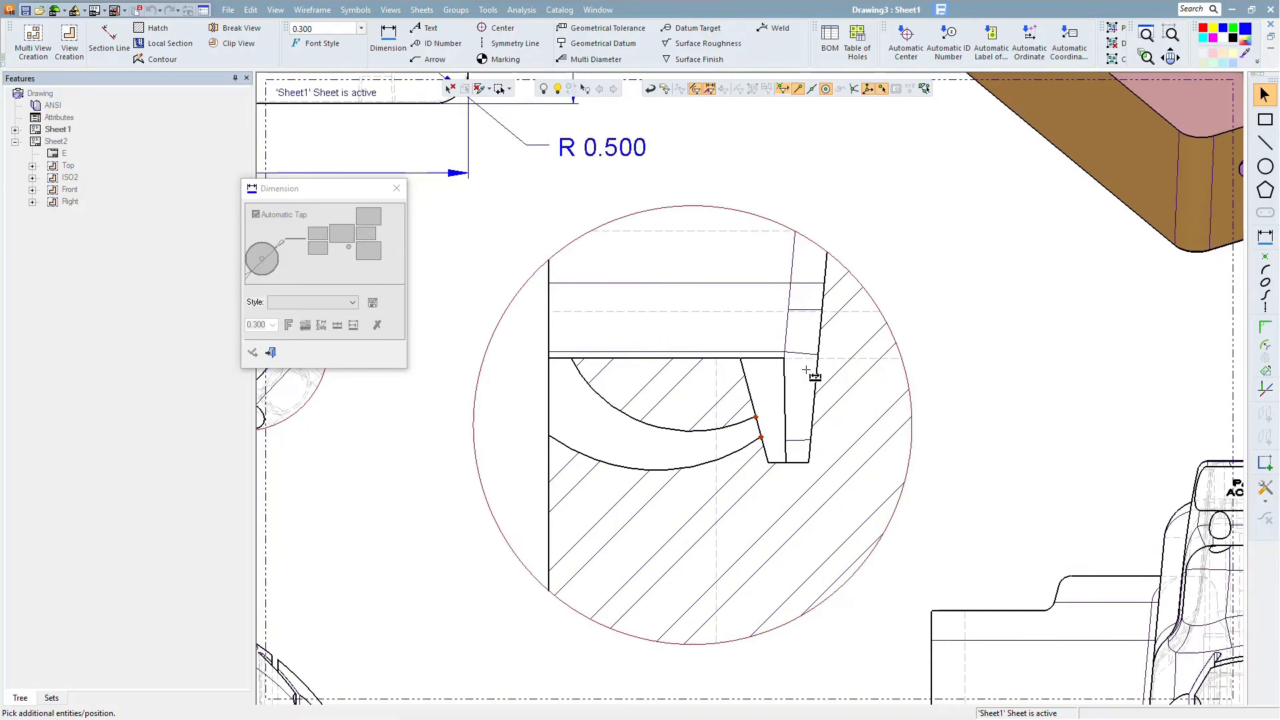
left_click(749, 396)
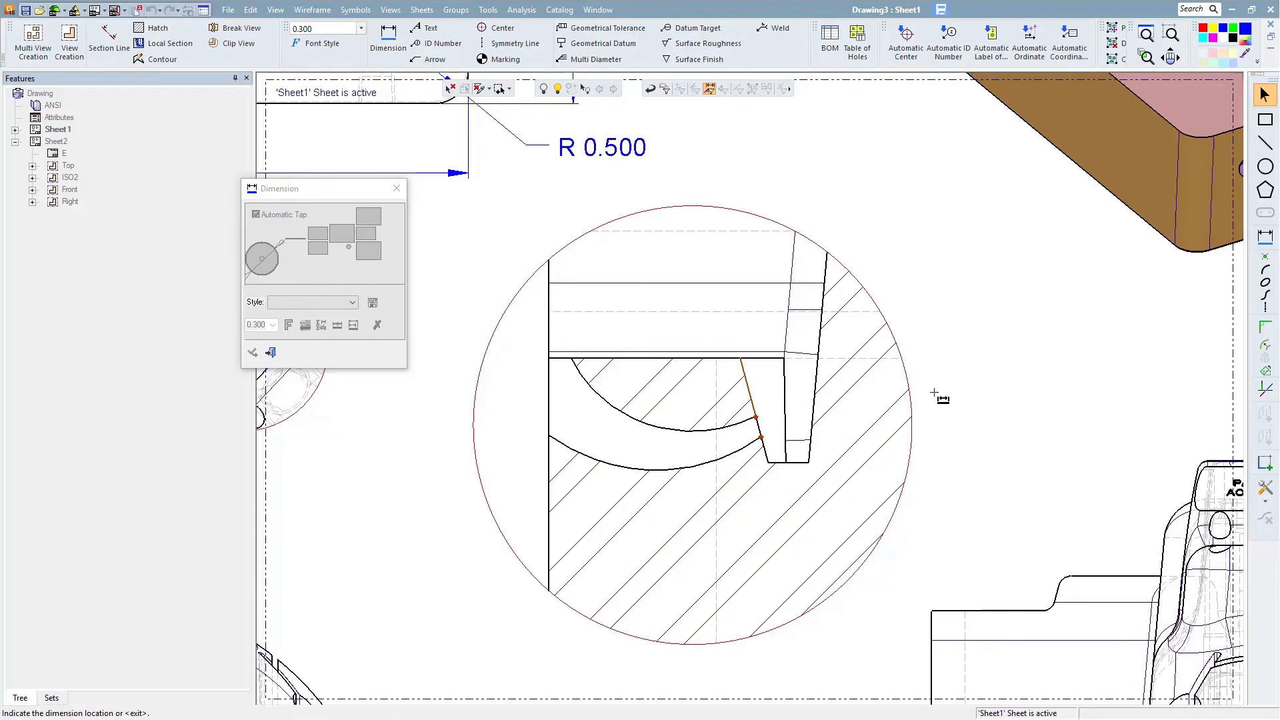
scroll(887, 460, "down", 1)
left_click(909, 392)
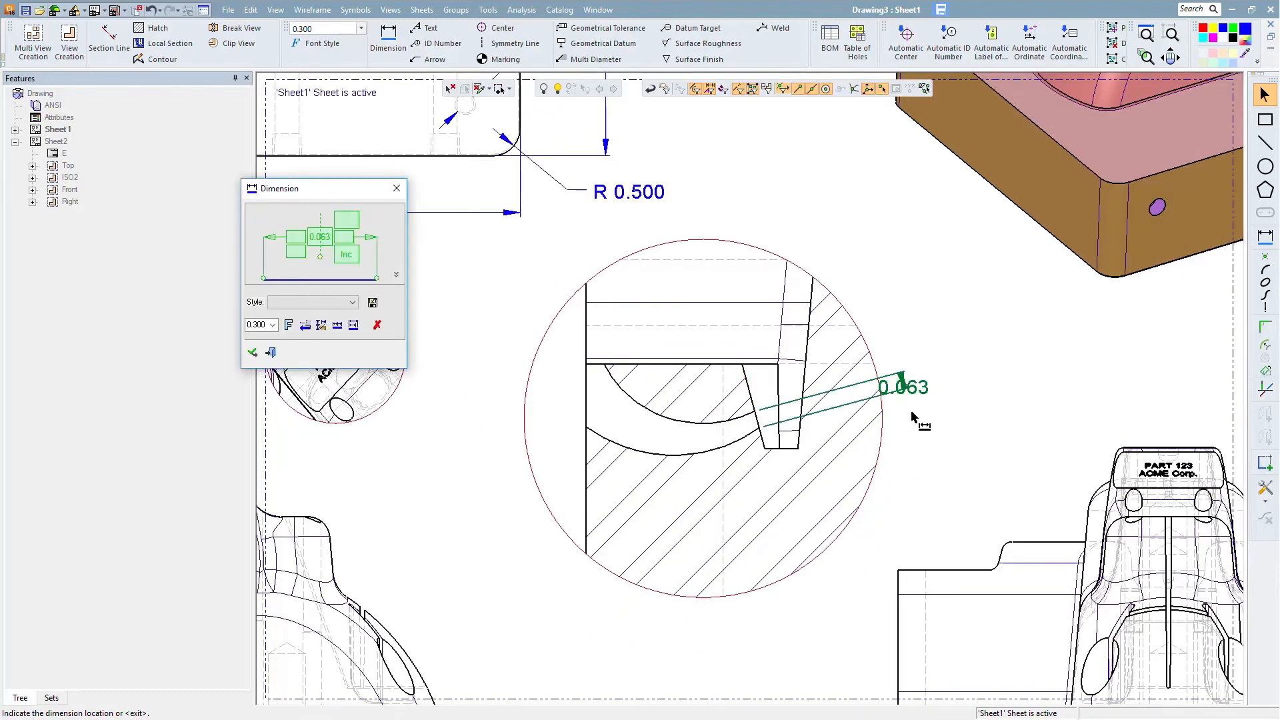
left_click(922, 393)
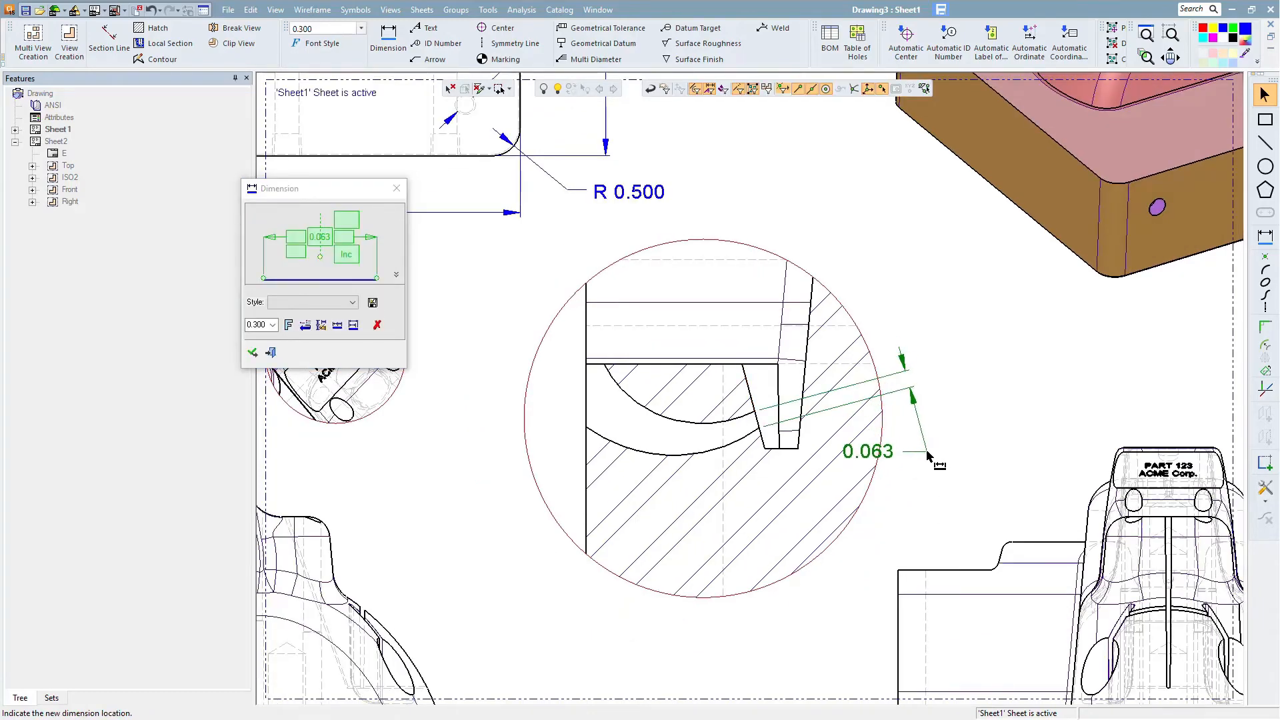
left_click(929, 456)
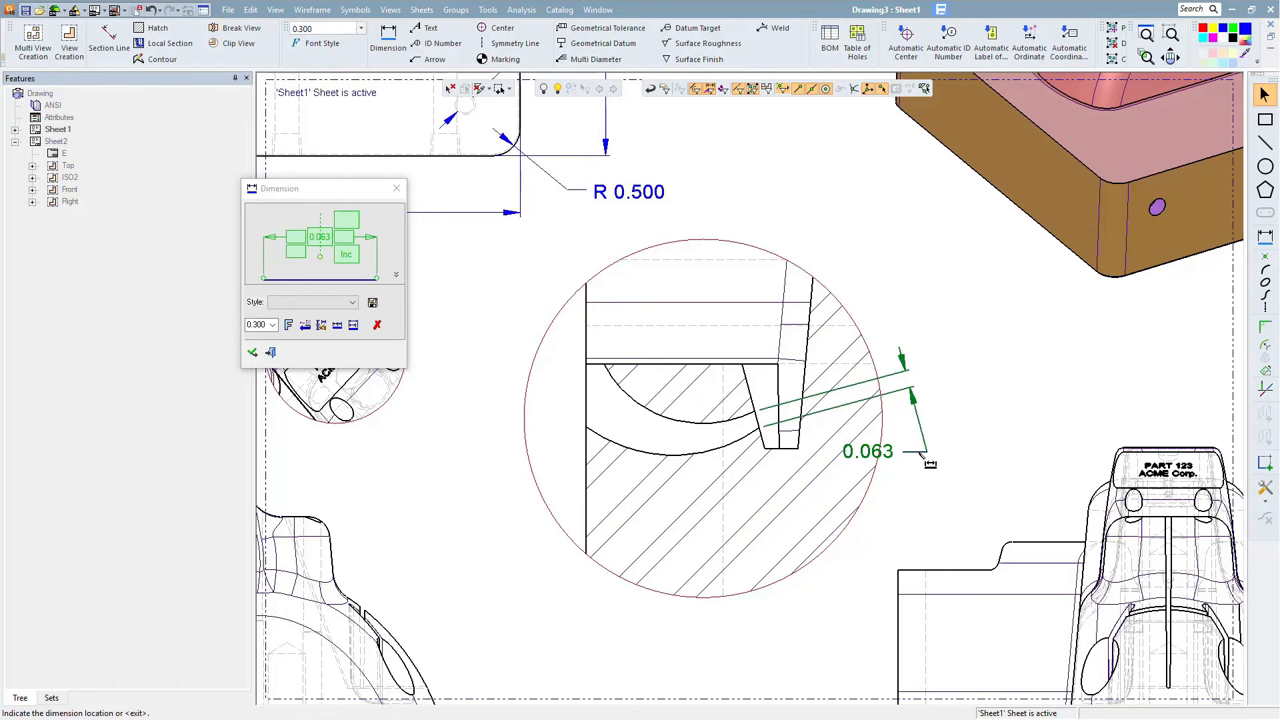
left_click(922, 454)
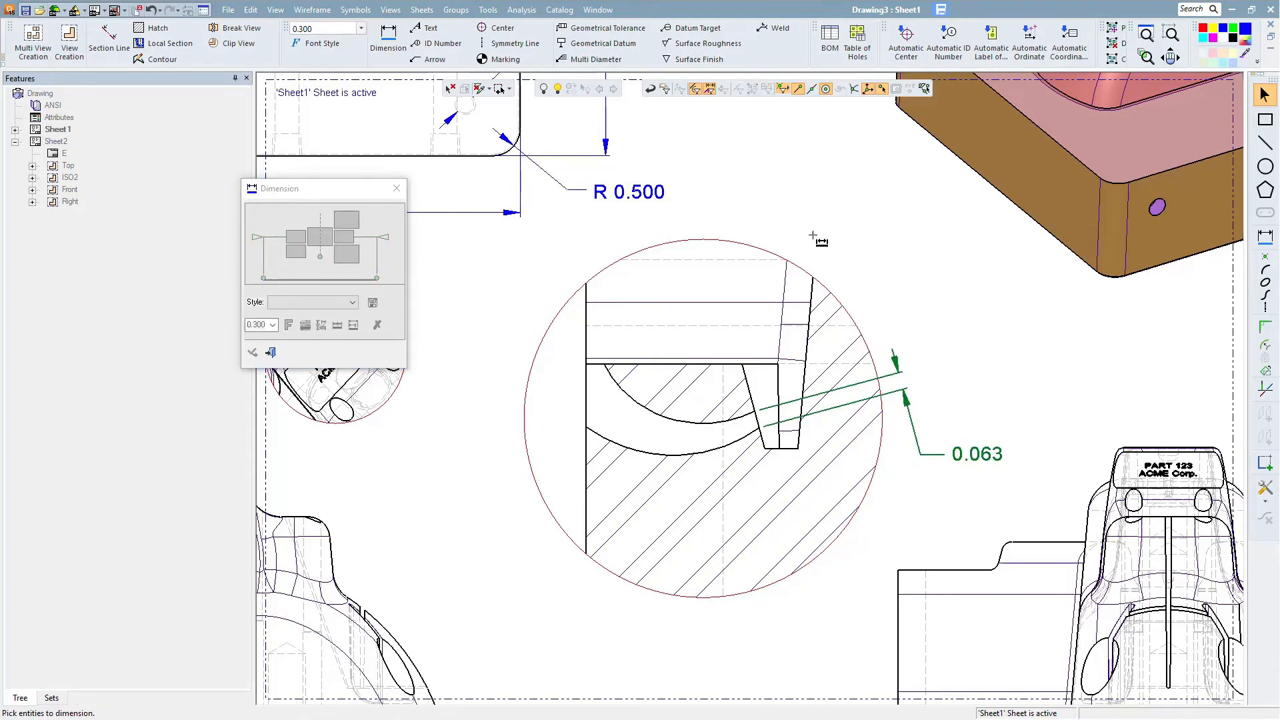
- Add ordinate dimensions from the front view's bottom-right corner to the right hole center, the base top, and two upper profile points
mouse_move(734, 472)
middle_mouse_down("ctrl")
mouse_move(892, 254)
mouse_move(891, 234)
middle_mouse_up("ctrl")
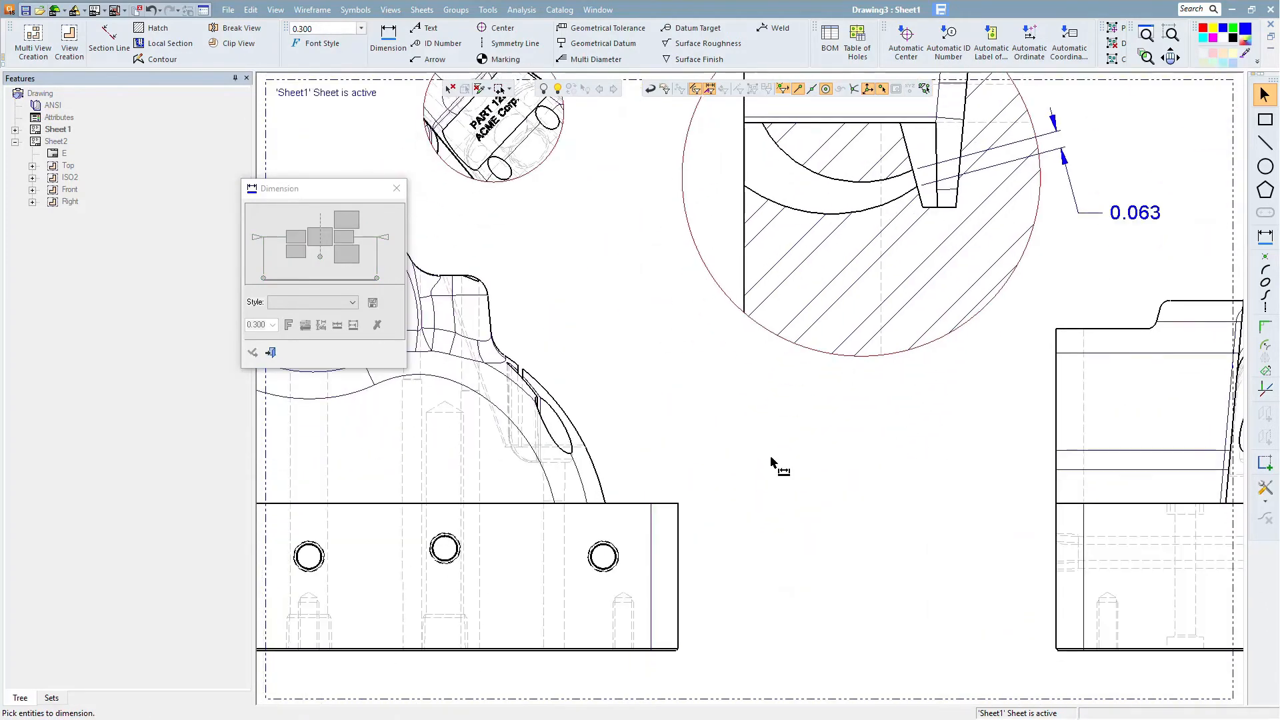
mouse_move(777, 461)
middle_mouse_down("ctrl")
mouse_move(842, 417)
mouse_move(934, 434)
middle_mouse_up("ctrl")
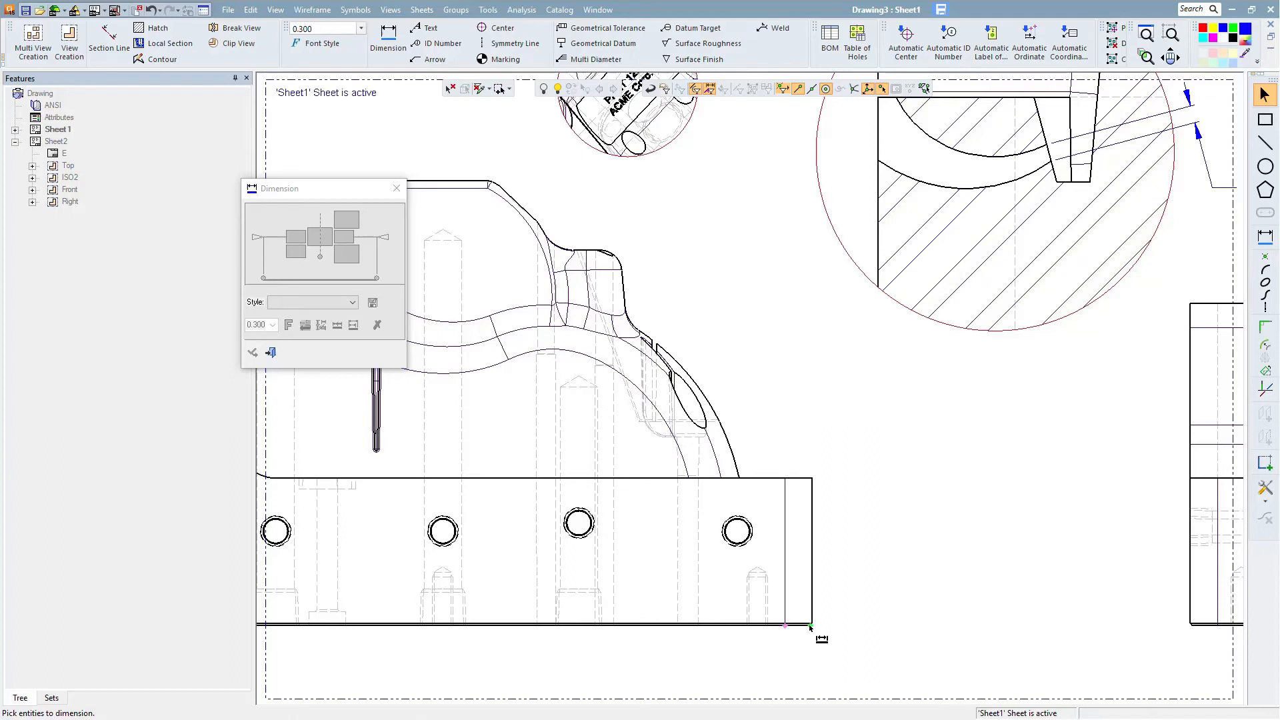
left_click(810, 624)
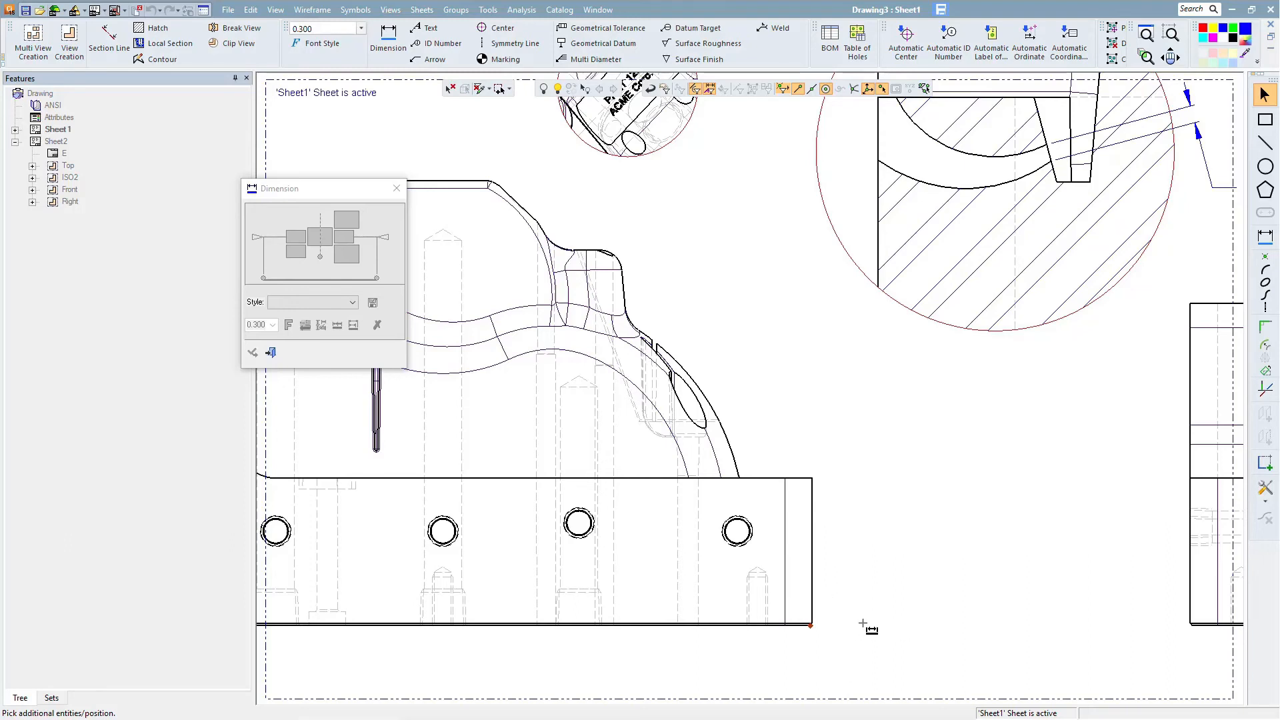
left_click(865, 627)
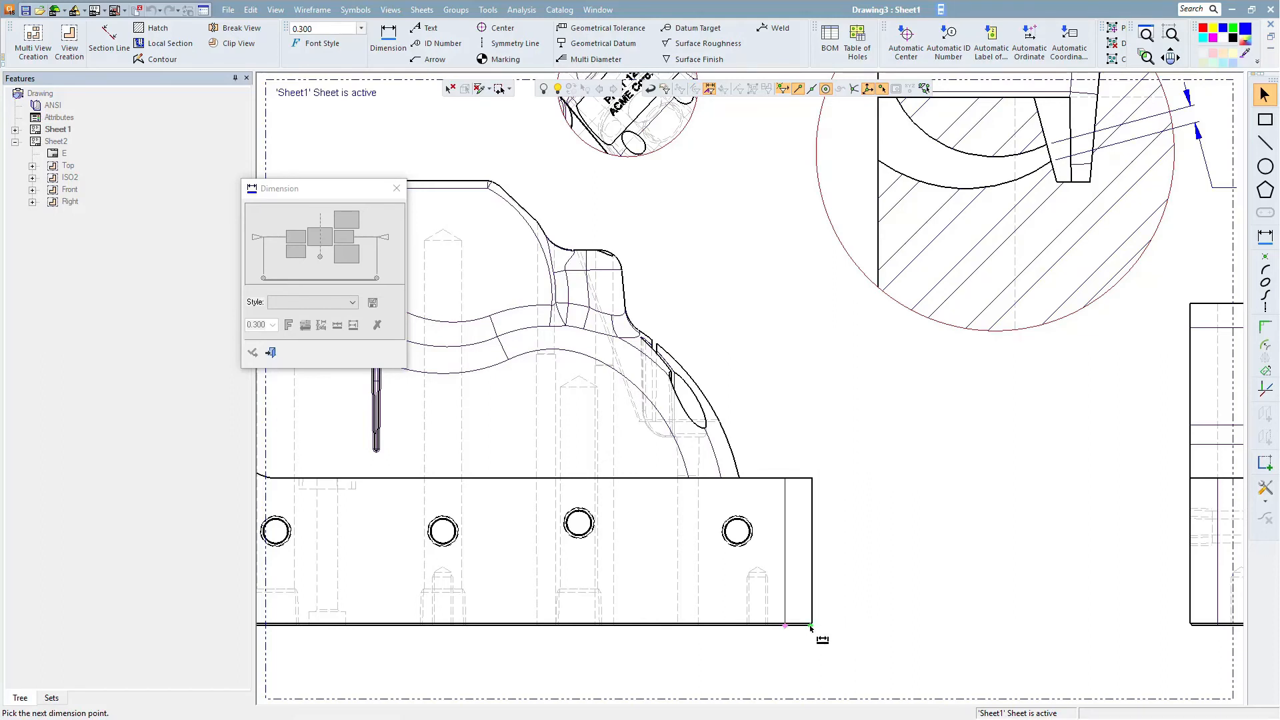
left_click(811, 627)
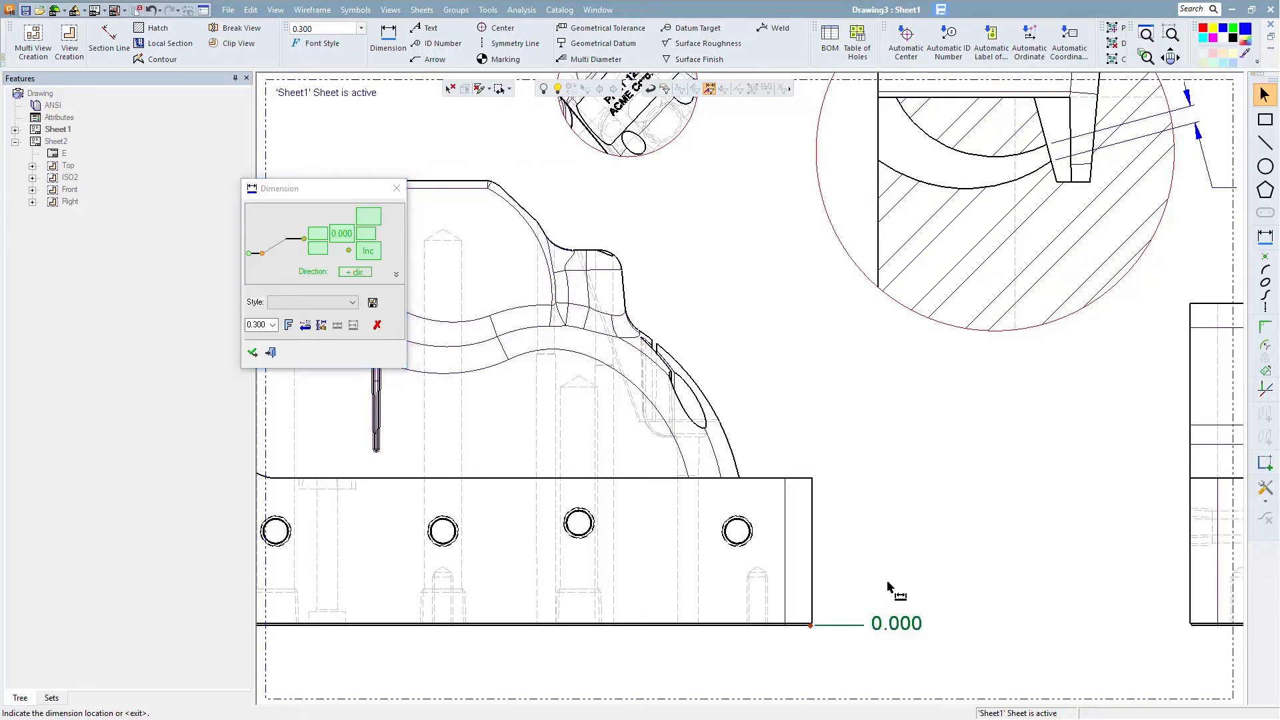
left_click(889, 586)
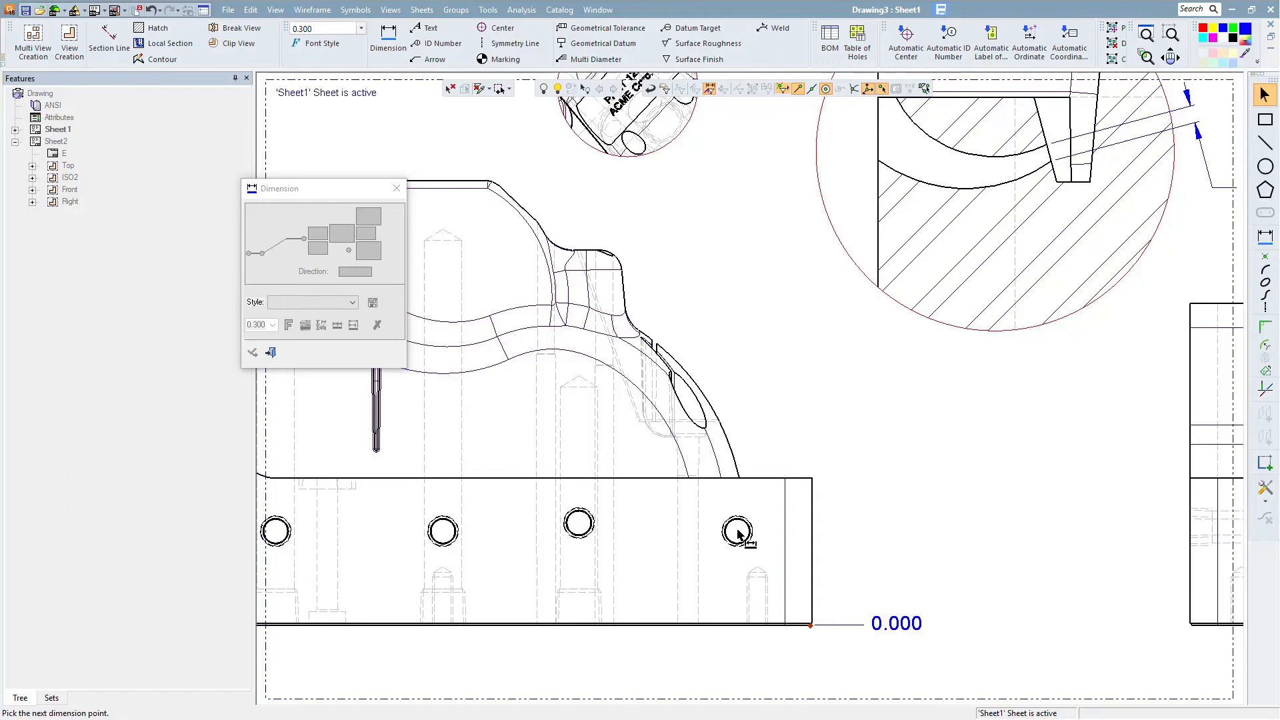
left_click(737, 531)
left_click(869, 564)
left_click(813, 479)
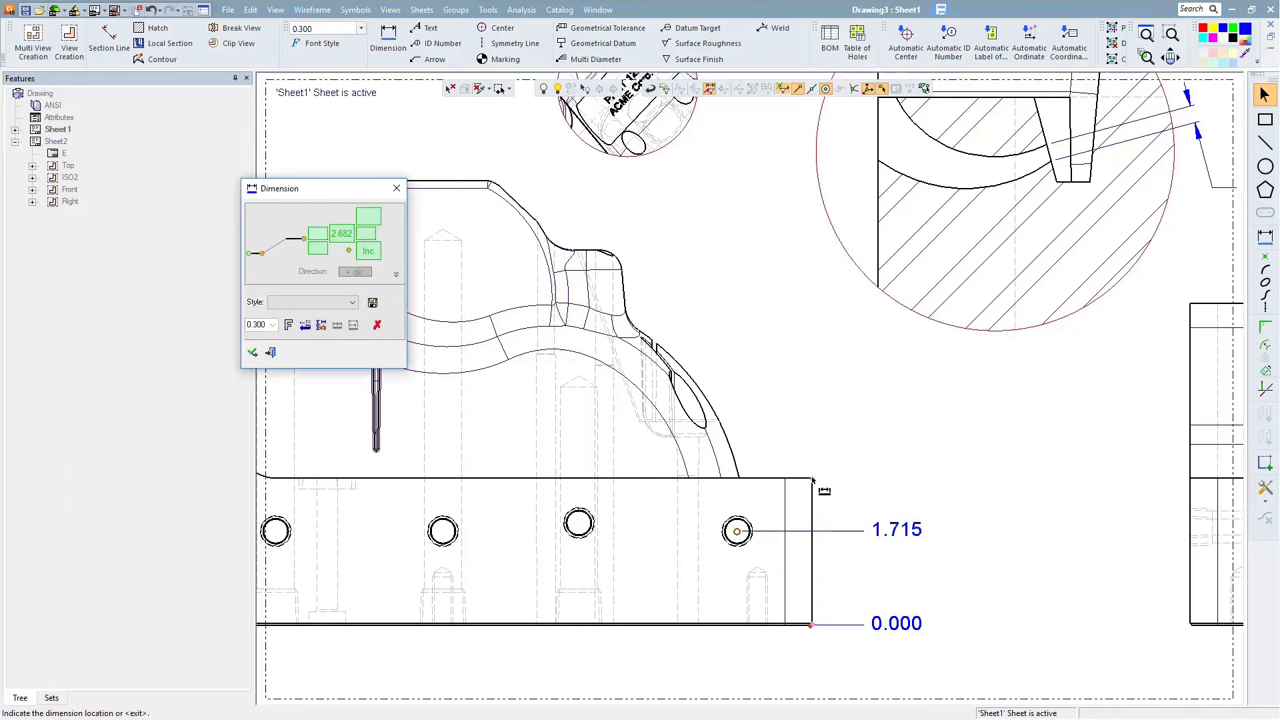
left_click(831, 448)
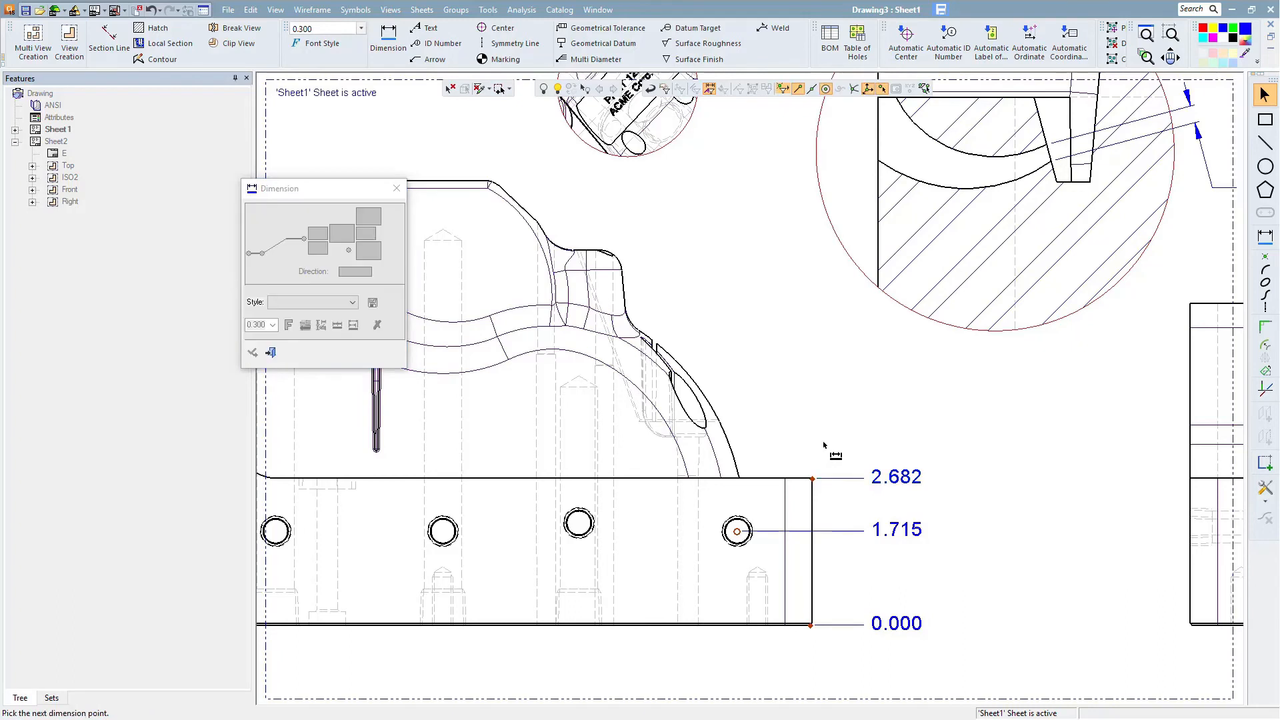
left_click(598, 251)
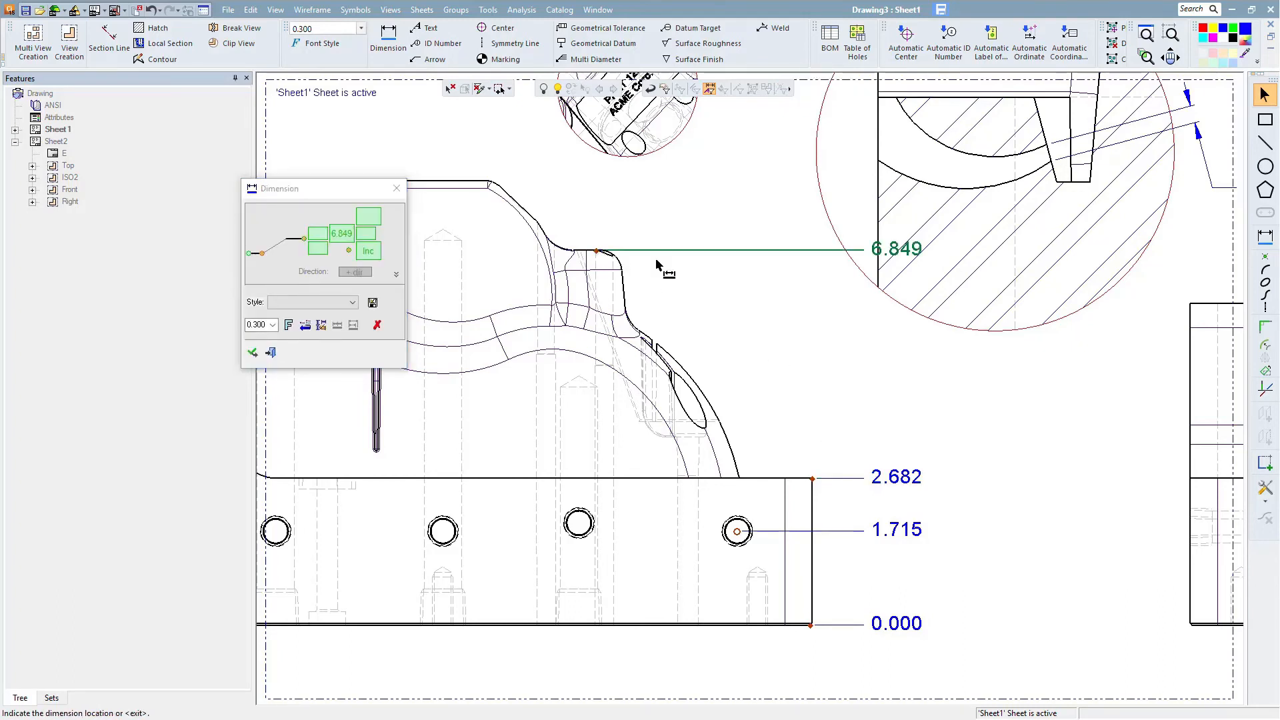
left_click(489, 182)
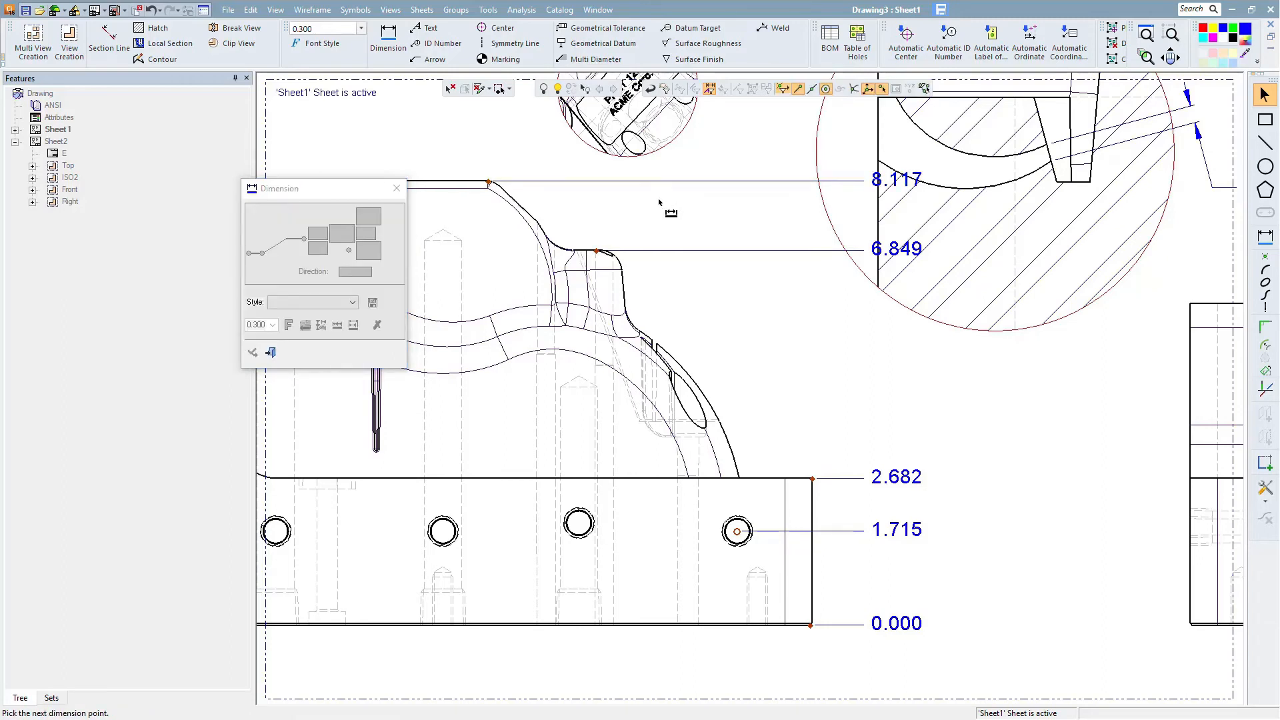
middle_click(811, 326)
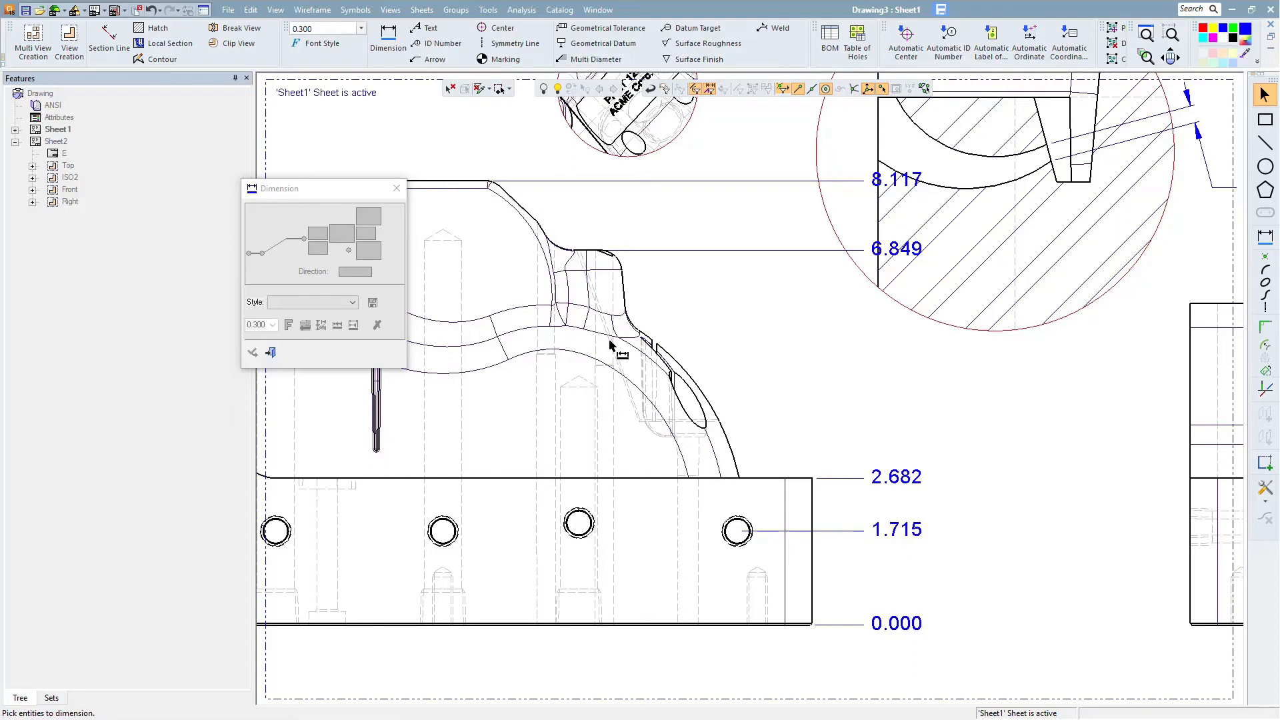
left_click(272, 354)
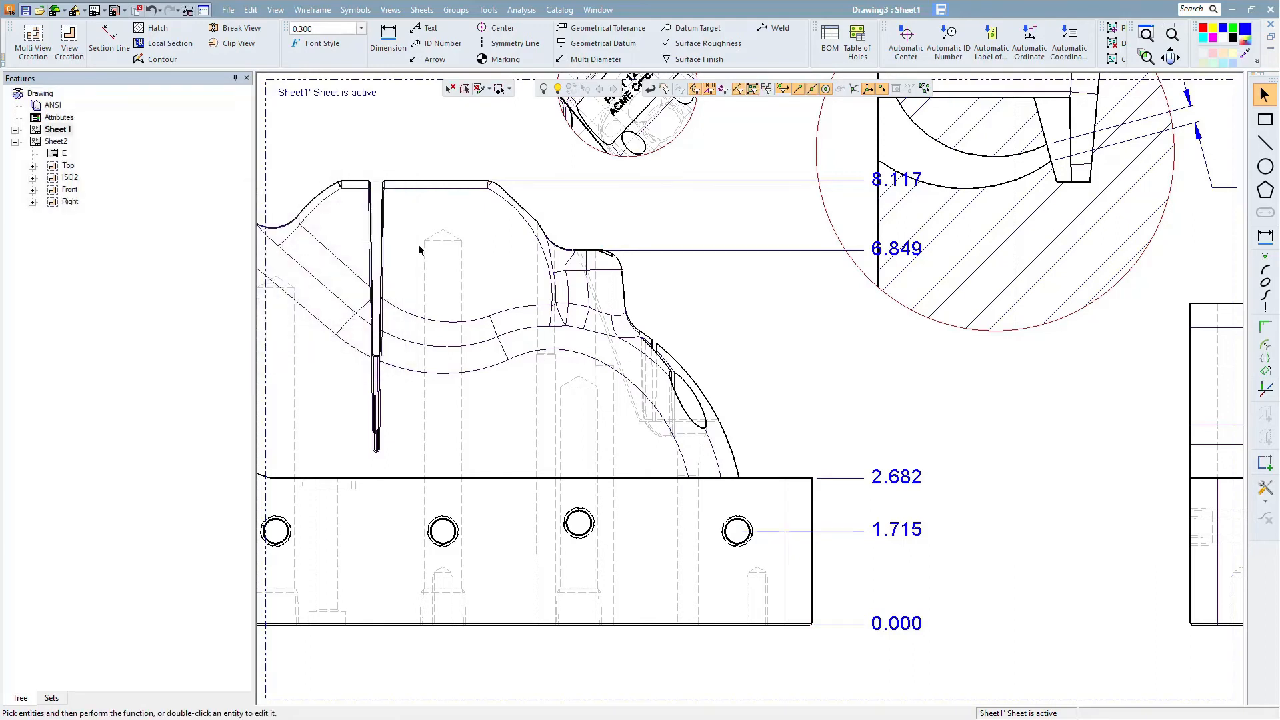
- Extend the ordinate dimension set with the center of the next hole along the front view's base
middle_click_drag(933, 402, 925, 334, "ctrl")
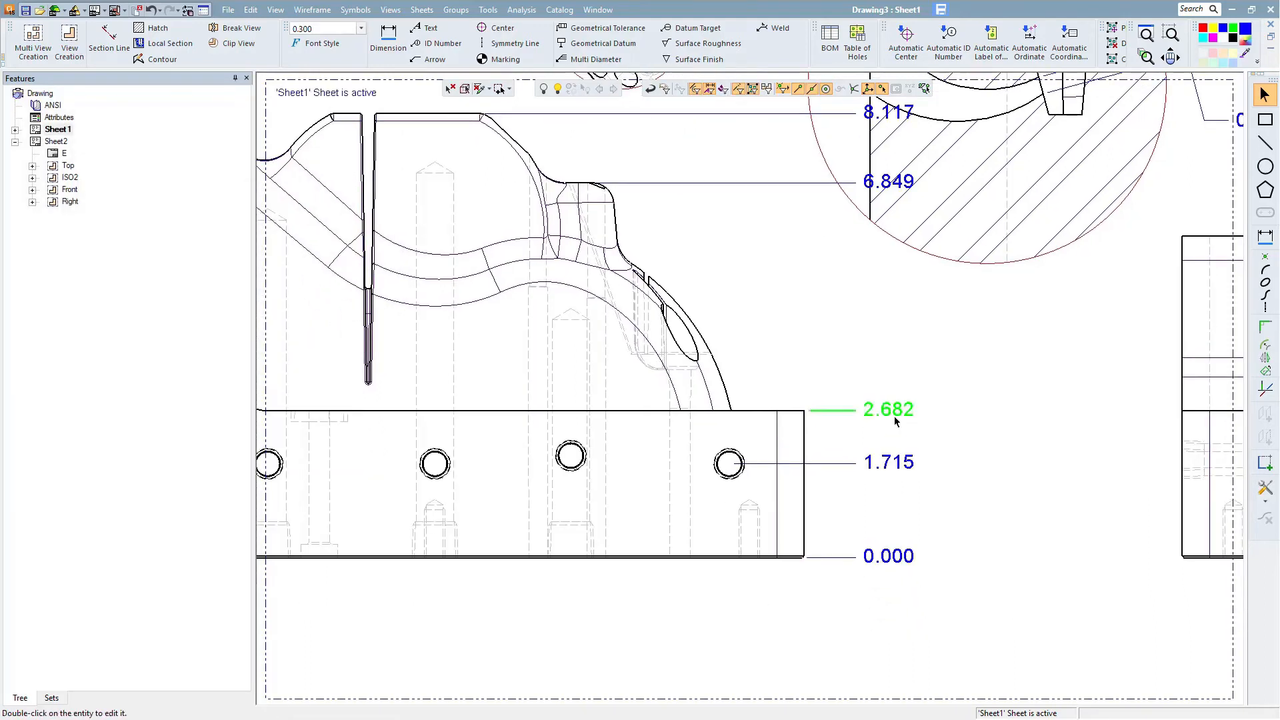
double_click(894, 412)
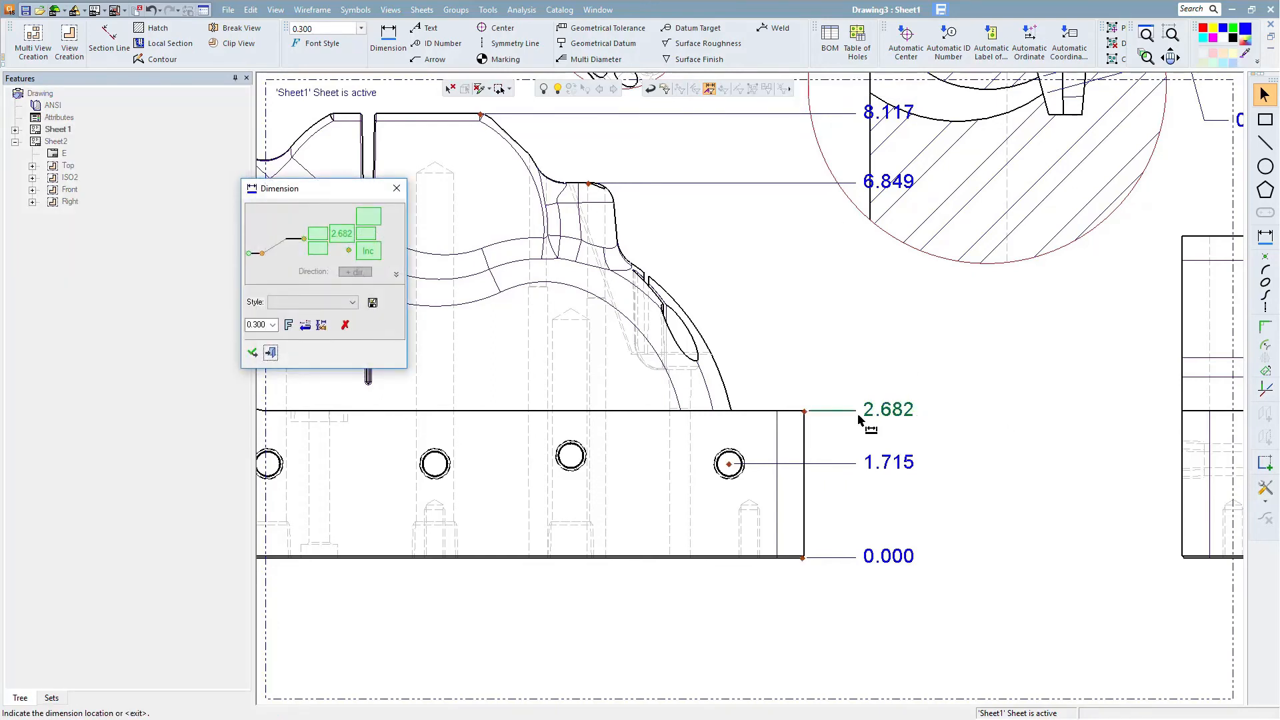
left_click(571, 457)
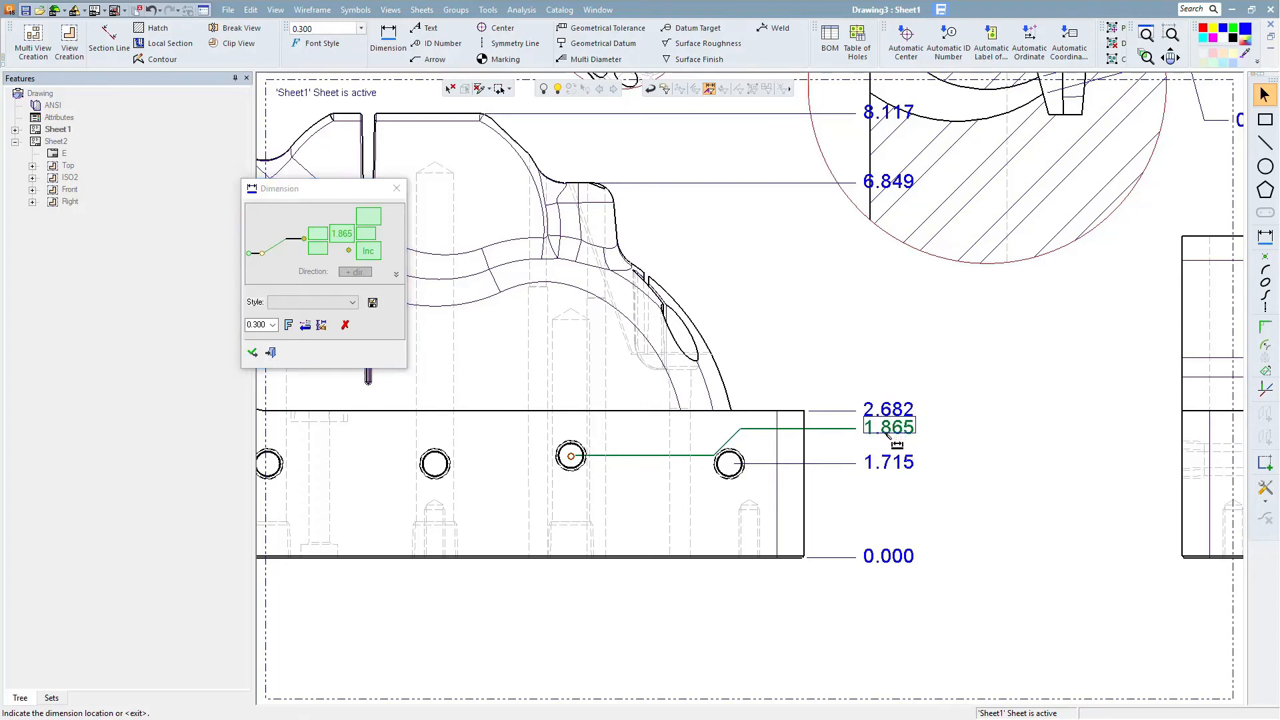
left_click(887, 432)
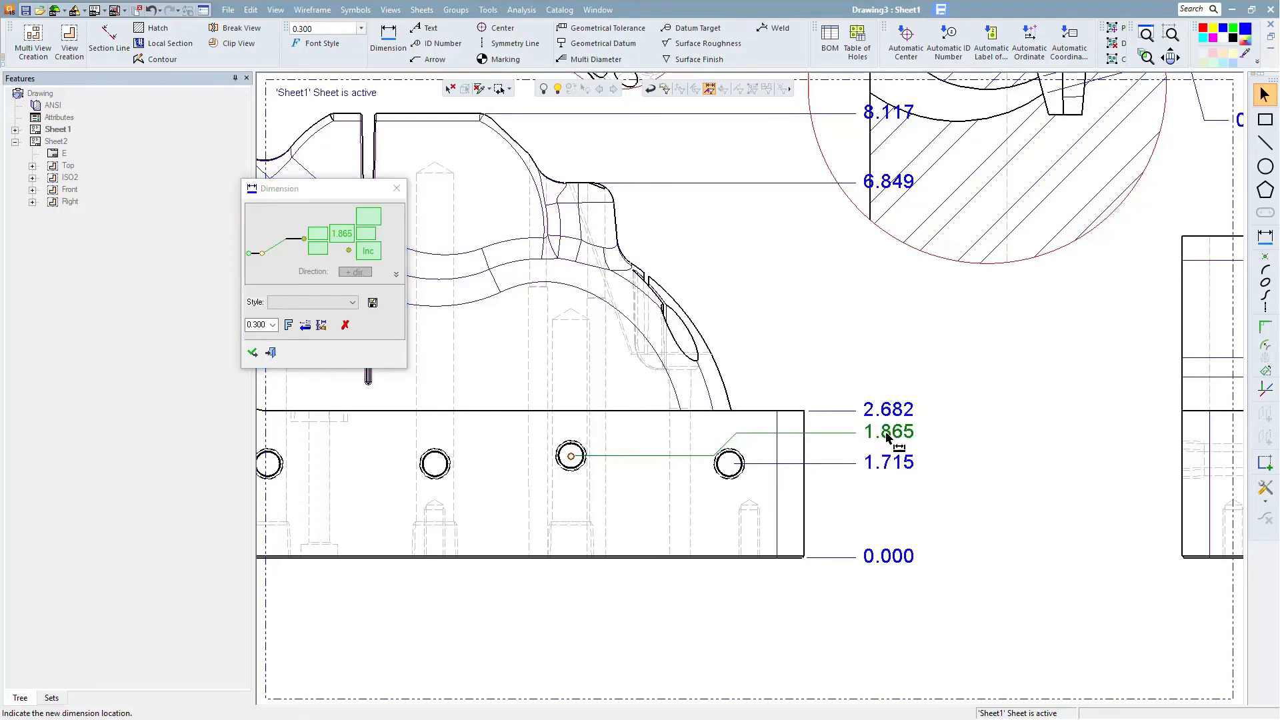
left_click(888, 437)
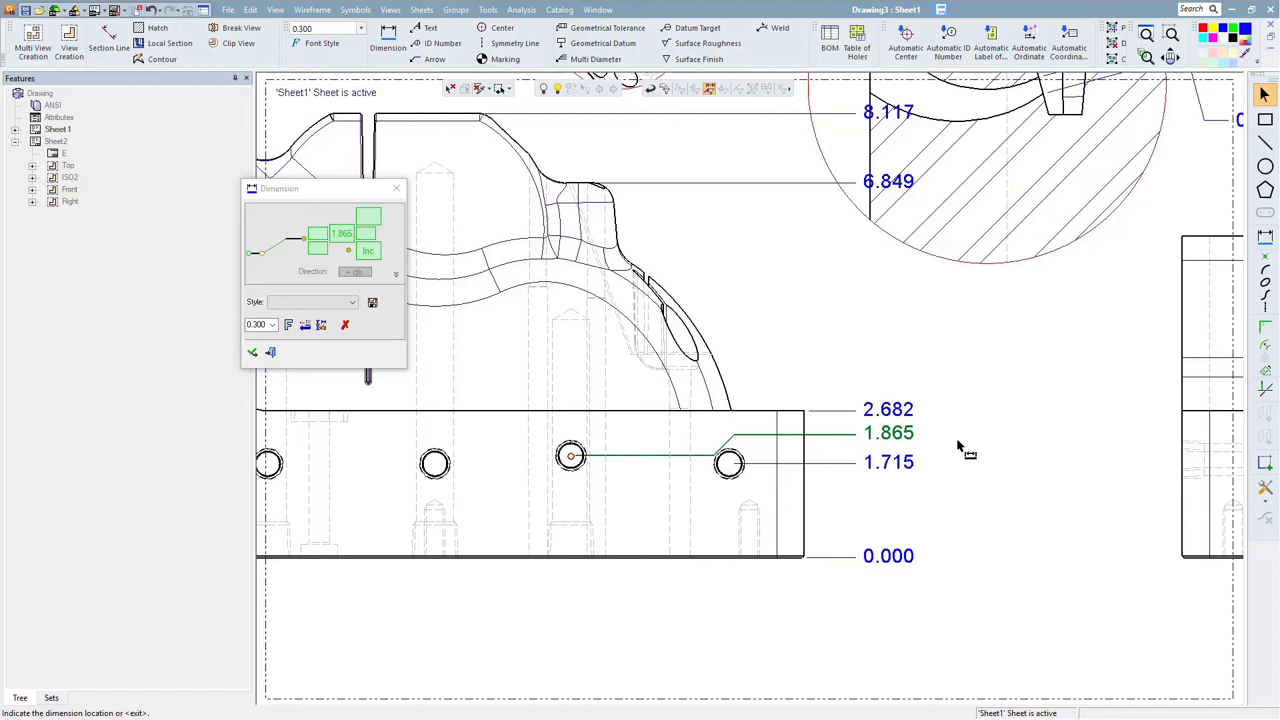
middle_click(958, 441)
- Add an ordinate dimension to the top edge of the sectioned block at the front view's upper left
middle_click_drag(530, 222, 716, 409, "ctrl")
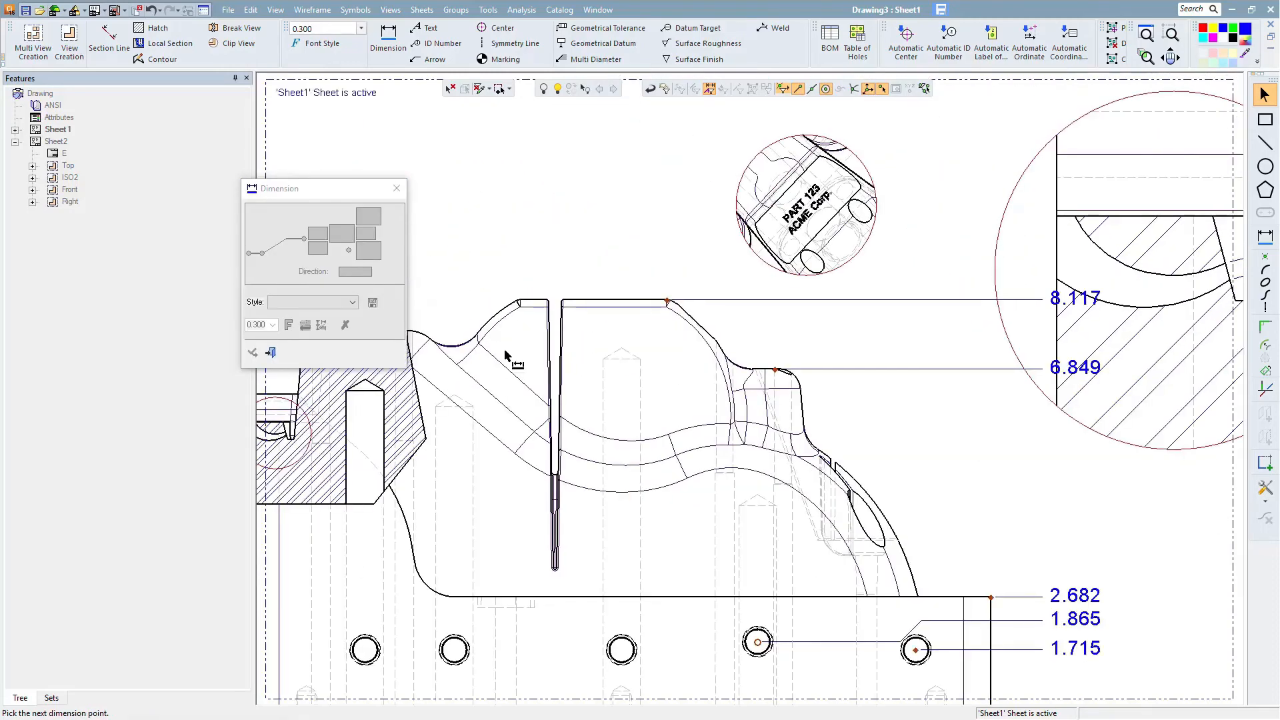
middle_click_drag(467, 334, 597, 308, "ctrl")
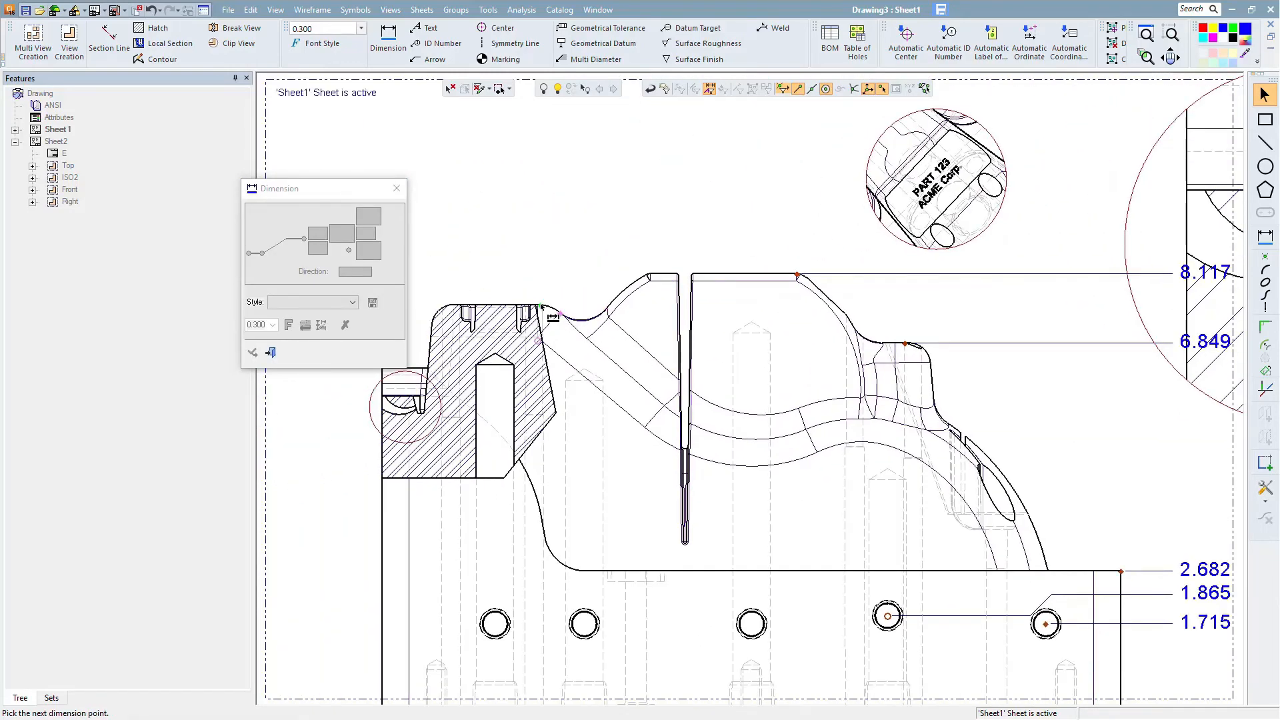
left_click(541, 307)
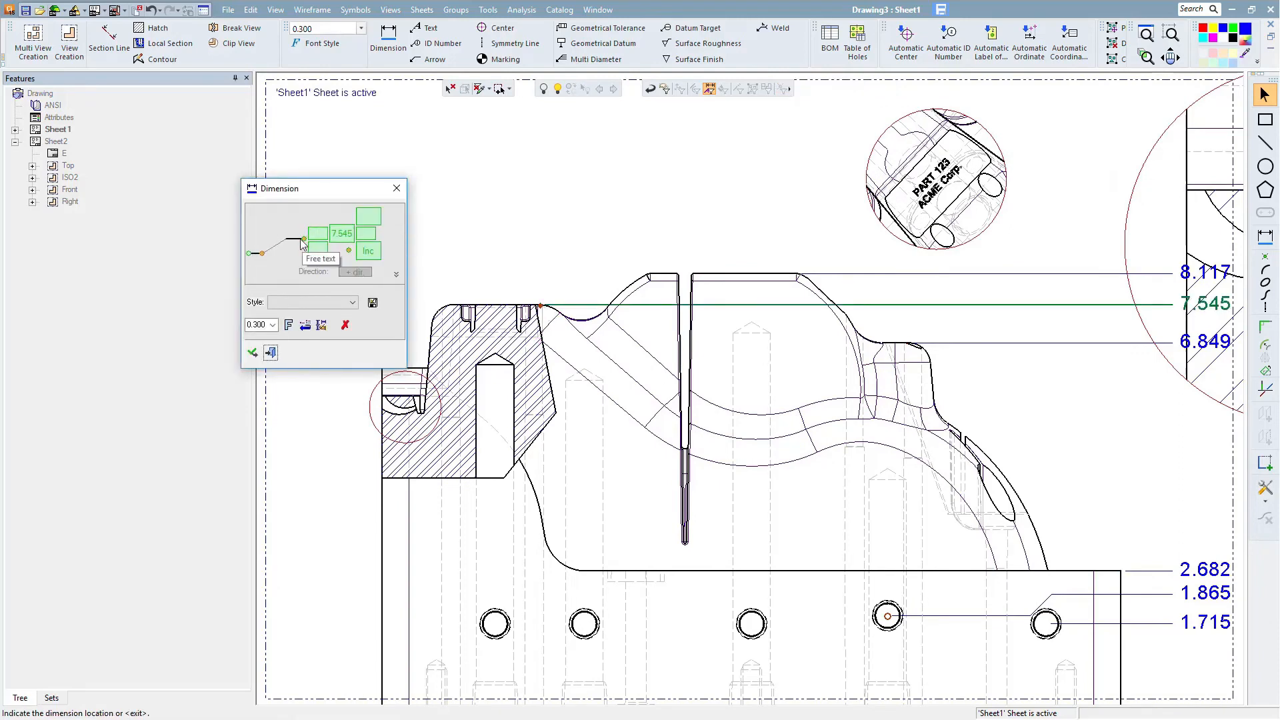
left_click(1203, 308)
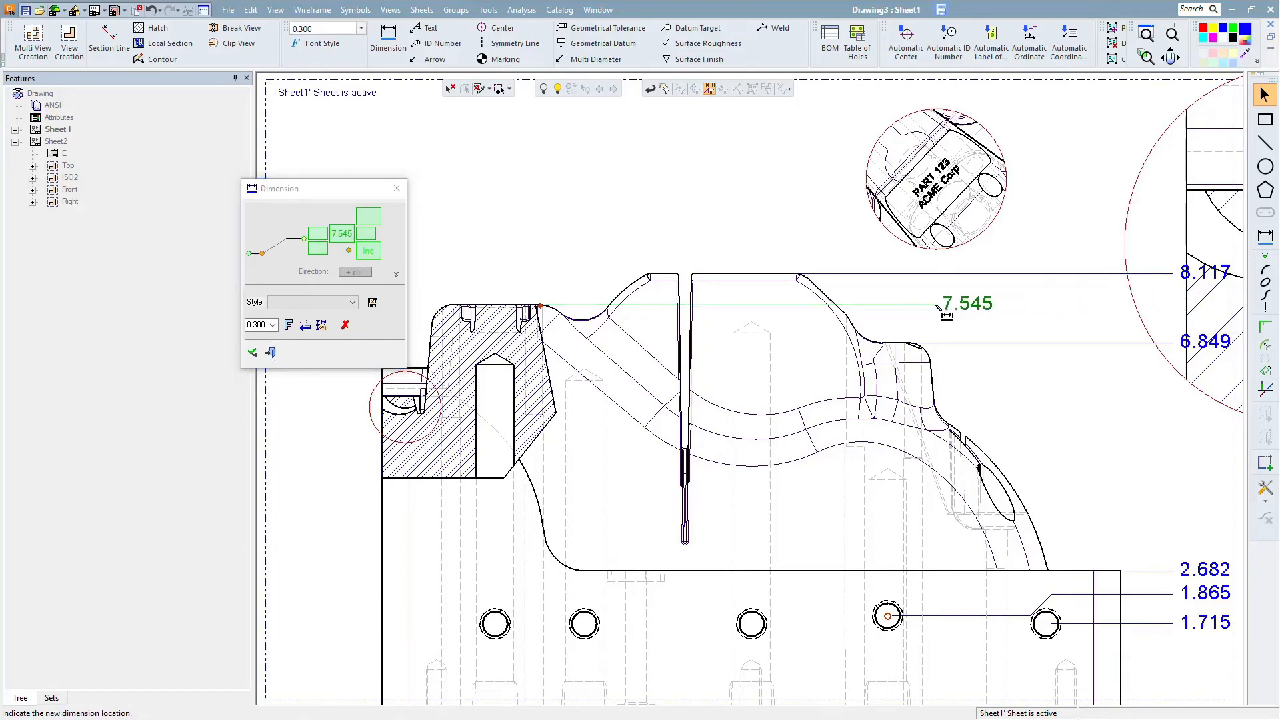
left_click(932, 343)
mouse_move(979, 432)
middle_mouse_down()
mouse_move(912, 358)
mouse_move(894, 366)
middle_mouse_up()
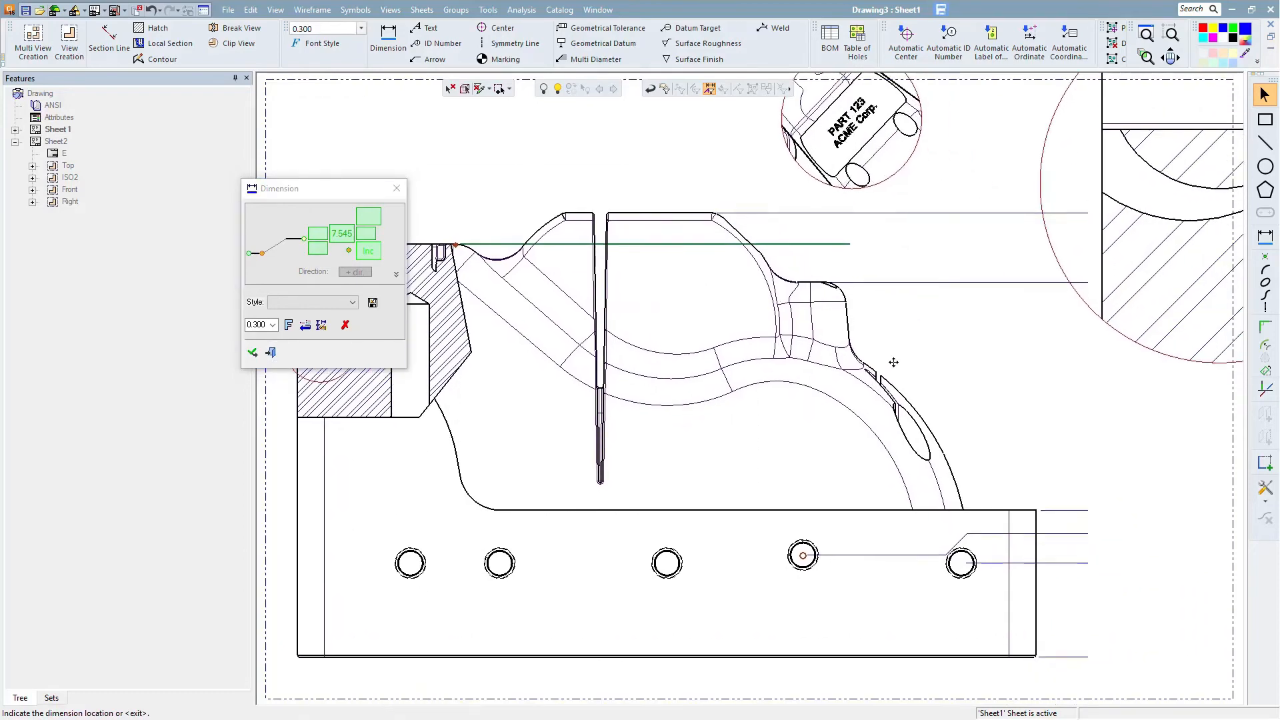
left_click(252, 353)
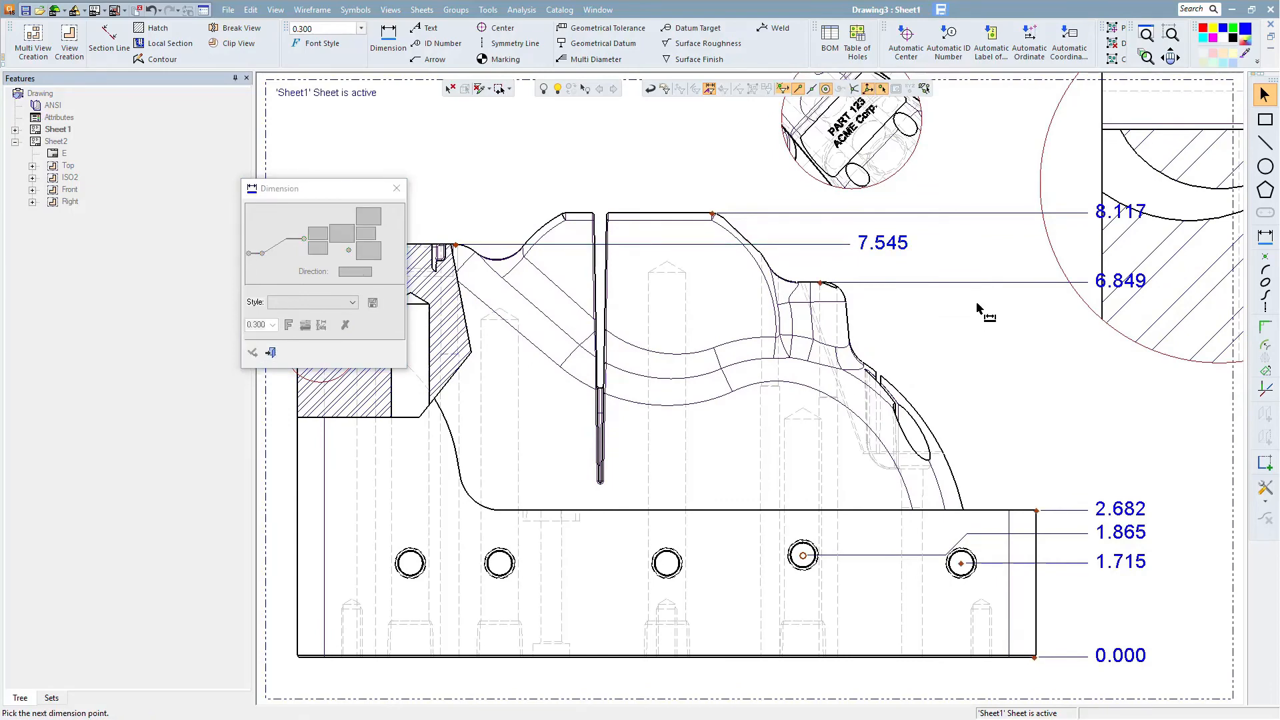
mouse_move(981, 308)
middle_mouse_down()
mouse_move(877, 408)
mouse_move(688, 527)
middle_mouse_up()
scroll(923, 373, "down", 3)
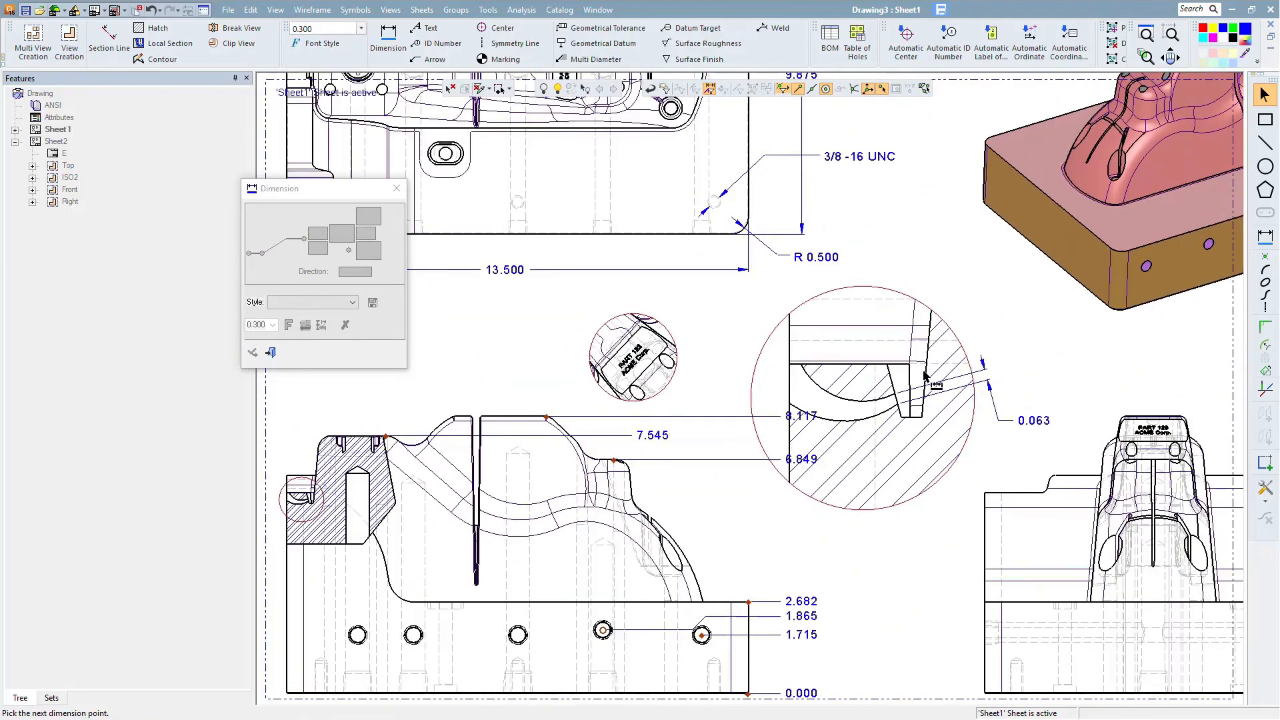
middle_click_drag(924, 374, 879, 451)
left_click(272, 354)
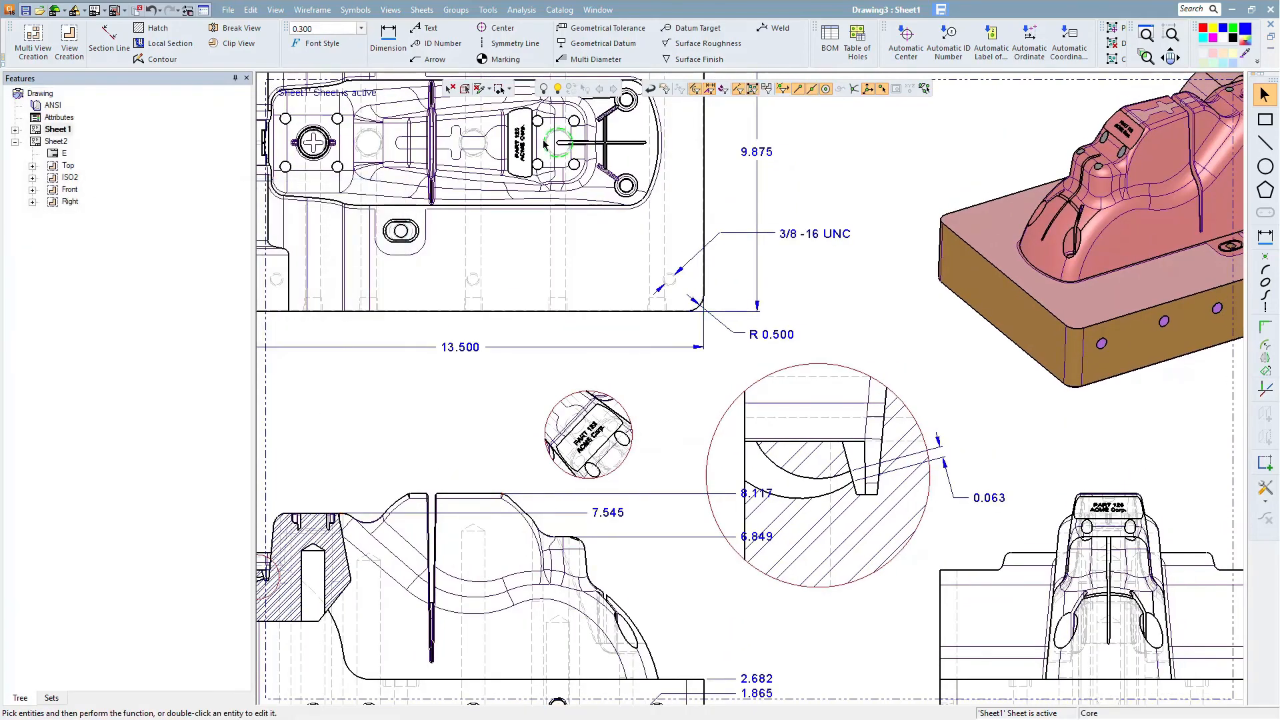
- Add a leader note reading "7/16 WATER" and "5X THRU" pointing to the right hole in the front view's base
left_click(430, 30)
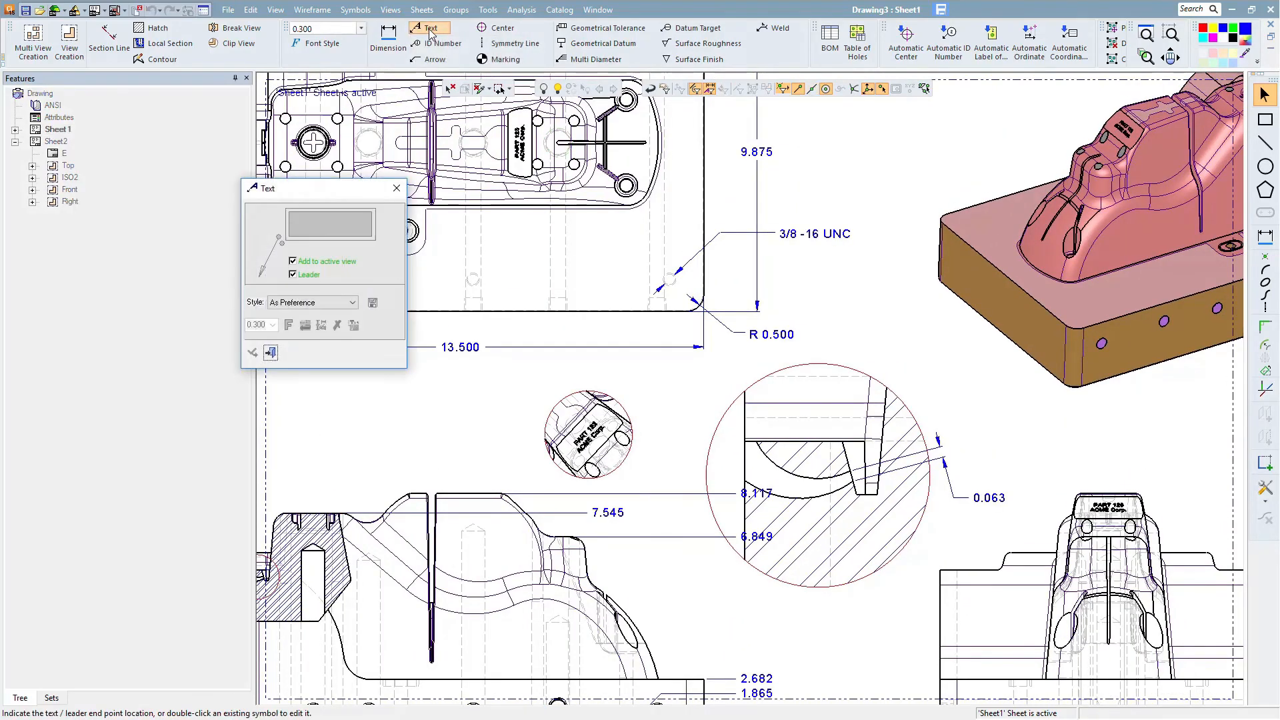
middle_click_drag(695, 644, 725, 444)
scroll(734, 467, "up", 2)
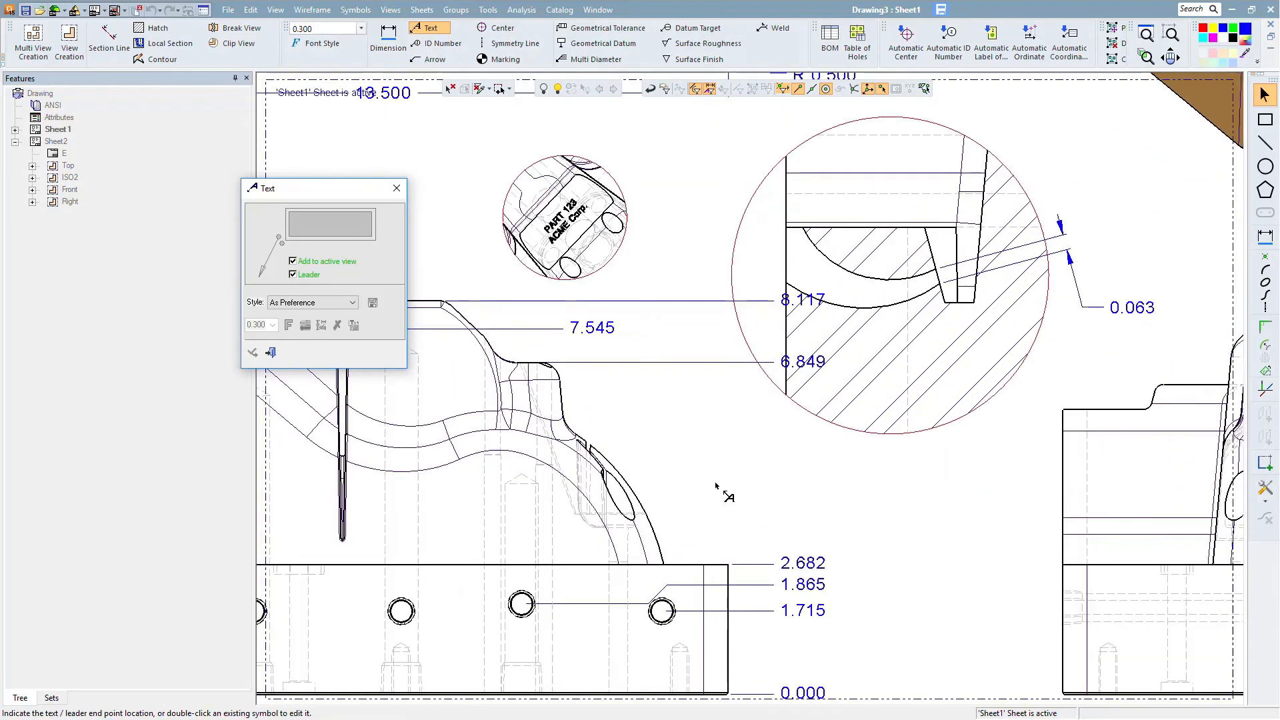
left_click(728, 484)
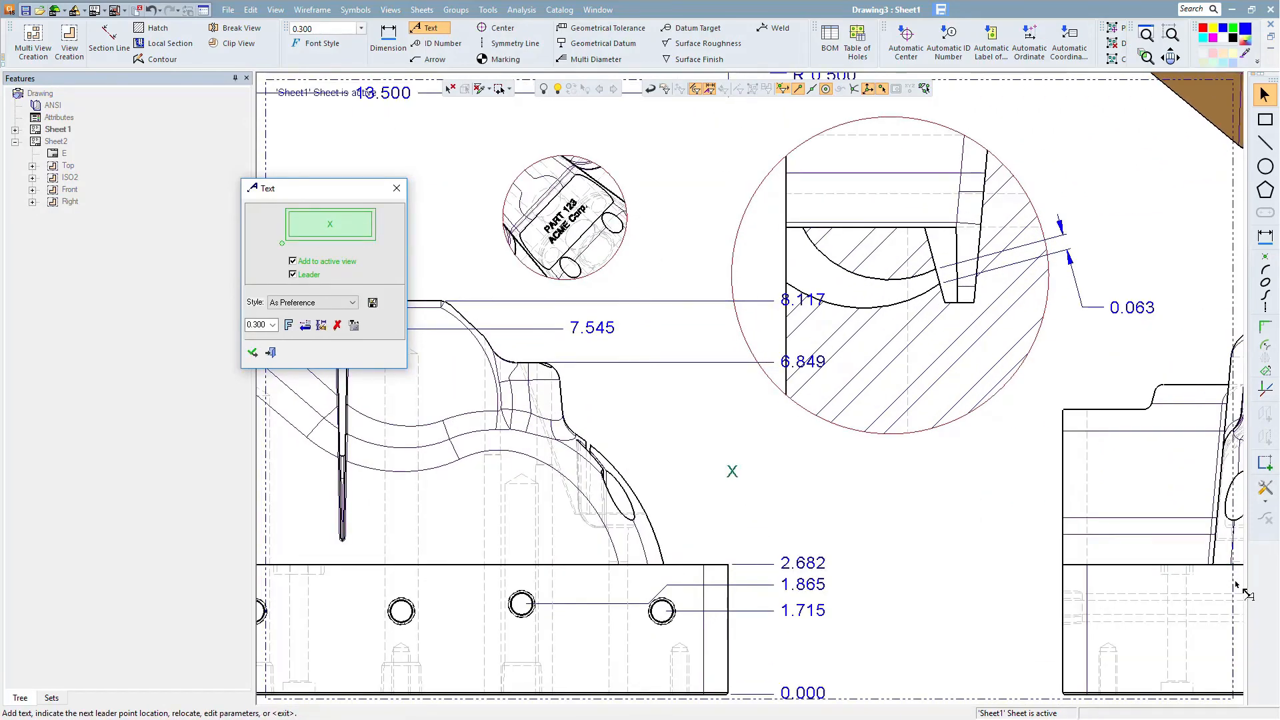
type("7/16 WATER")
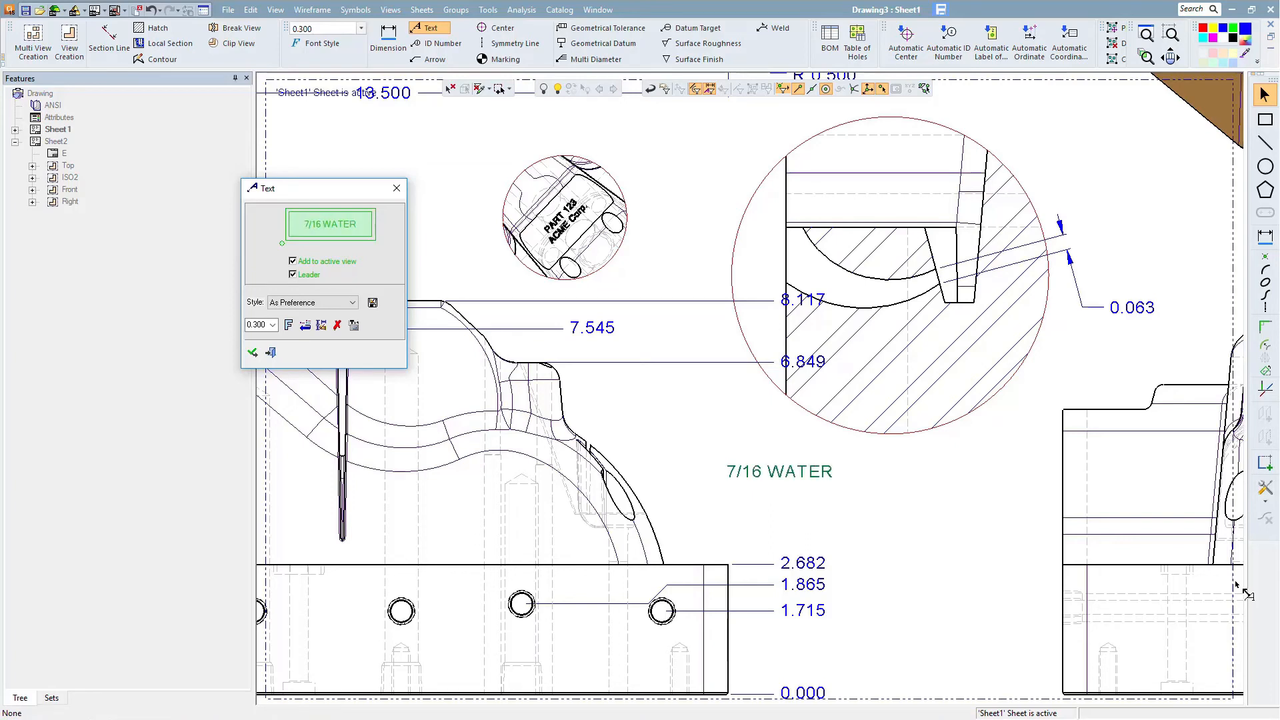
key("Return")
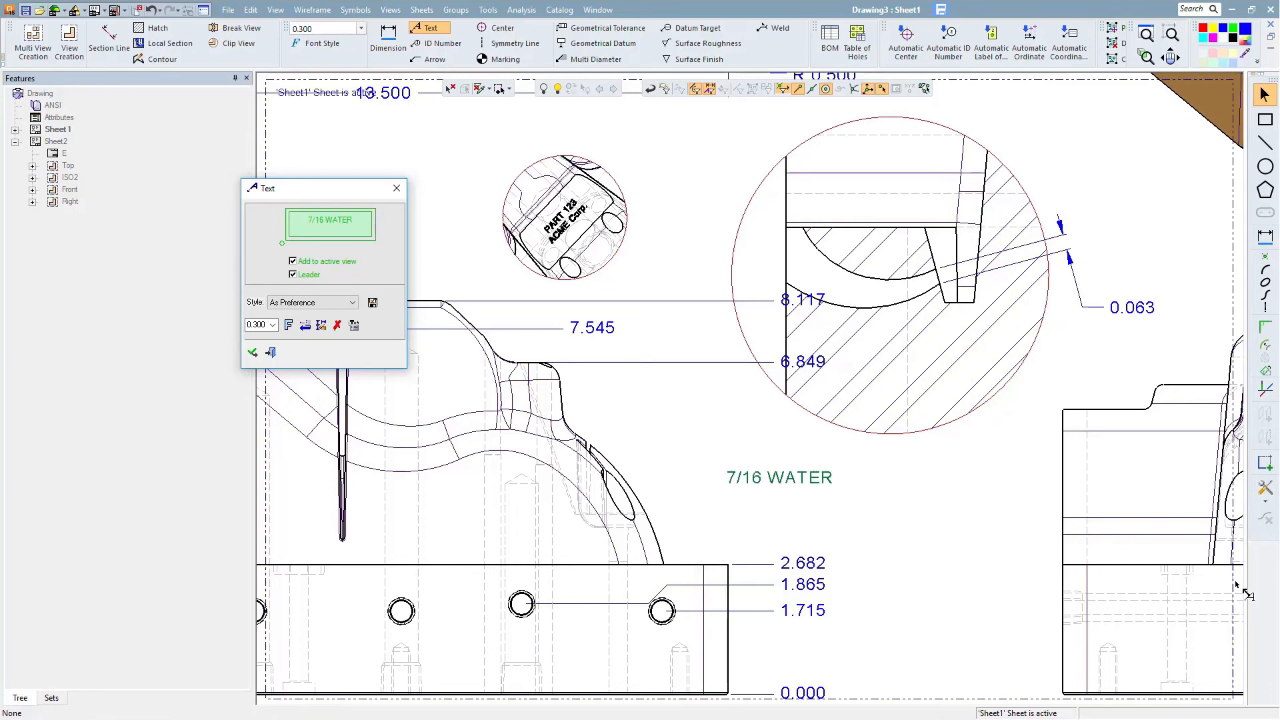
type("5X THR")
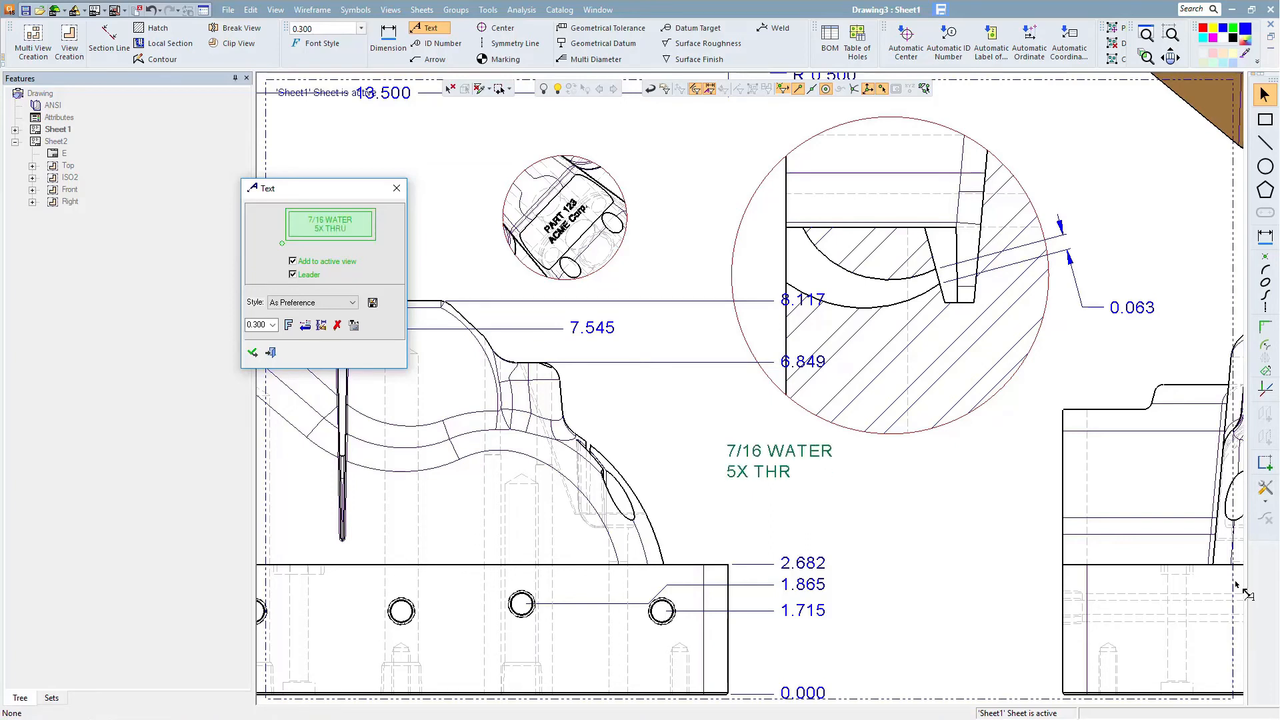
type("U")
left_click(700, 462)
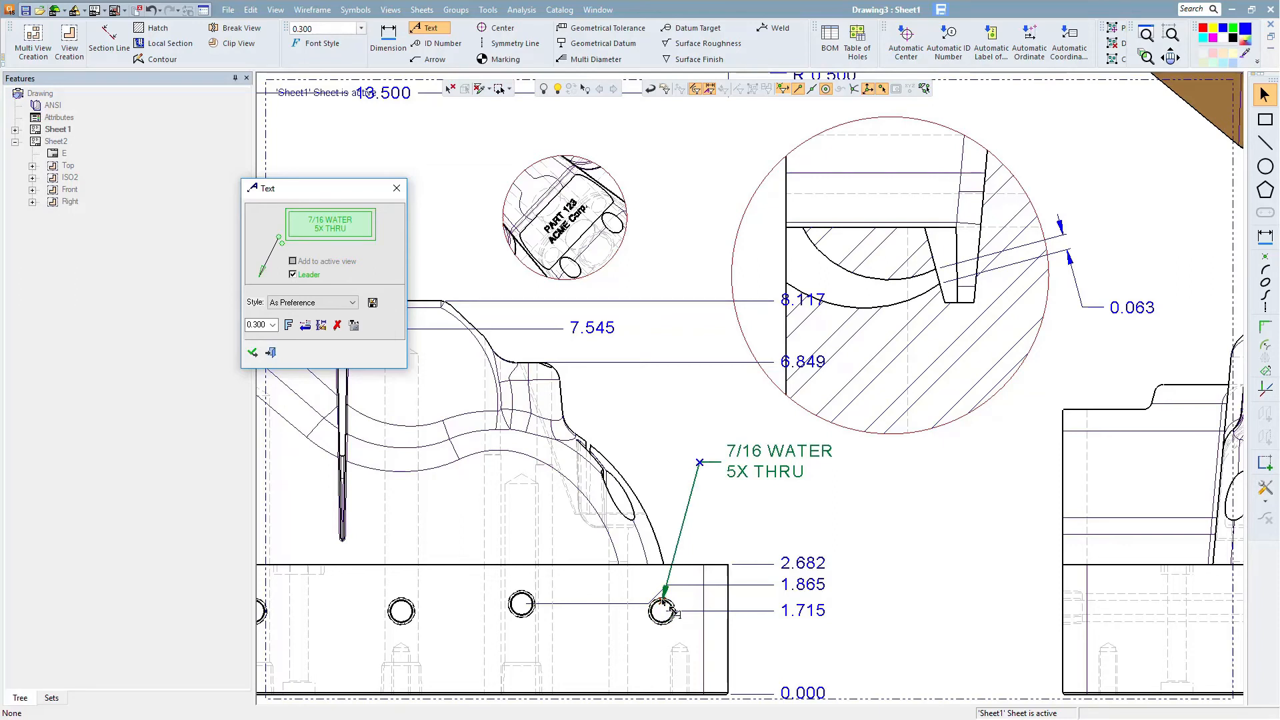
left_click(662, 599)
left_click_drag(342, 195, 370, 203)
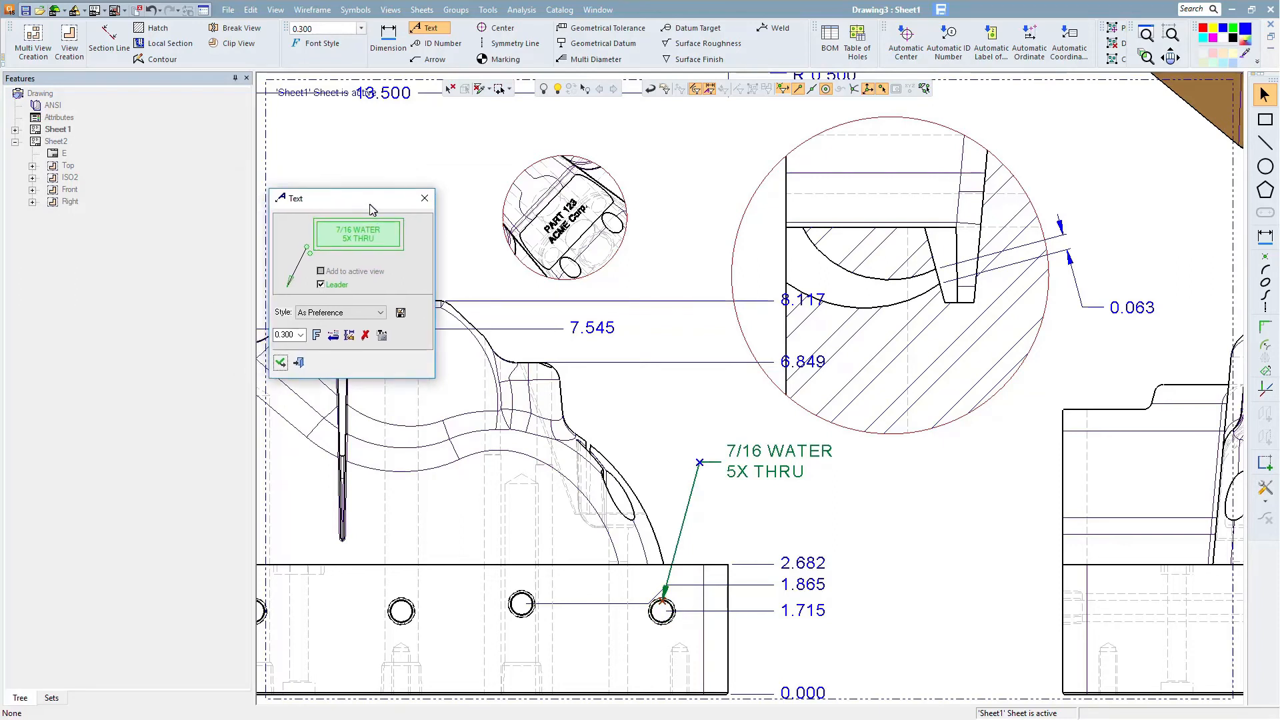
left_click(349, 314)
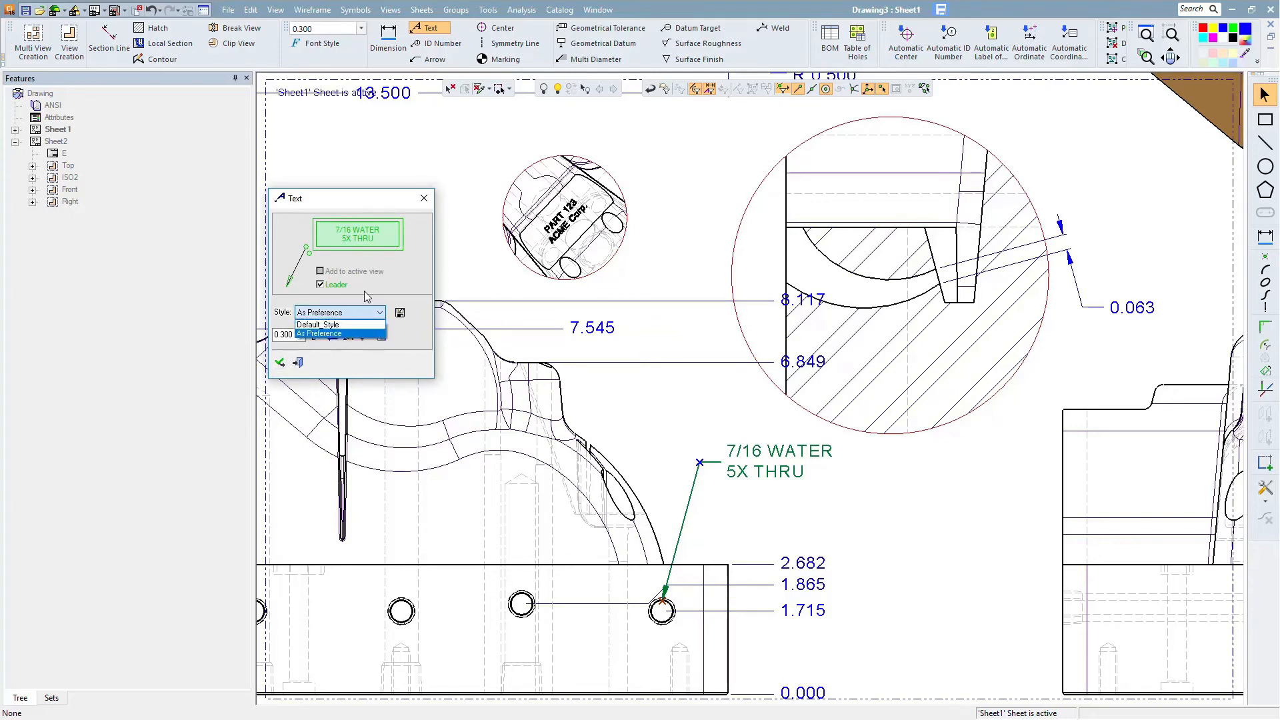
left_click(372, 291)
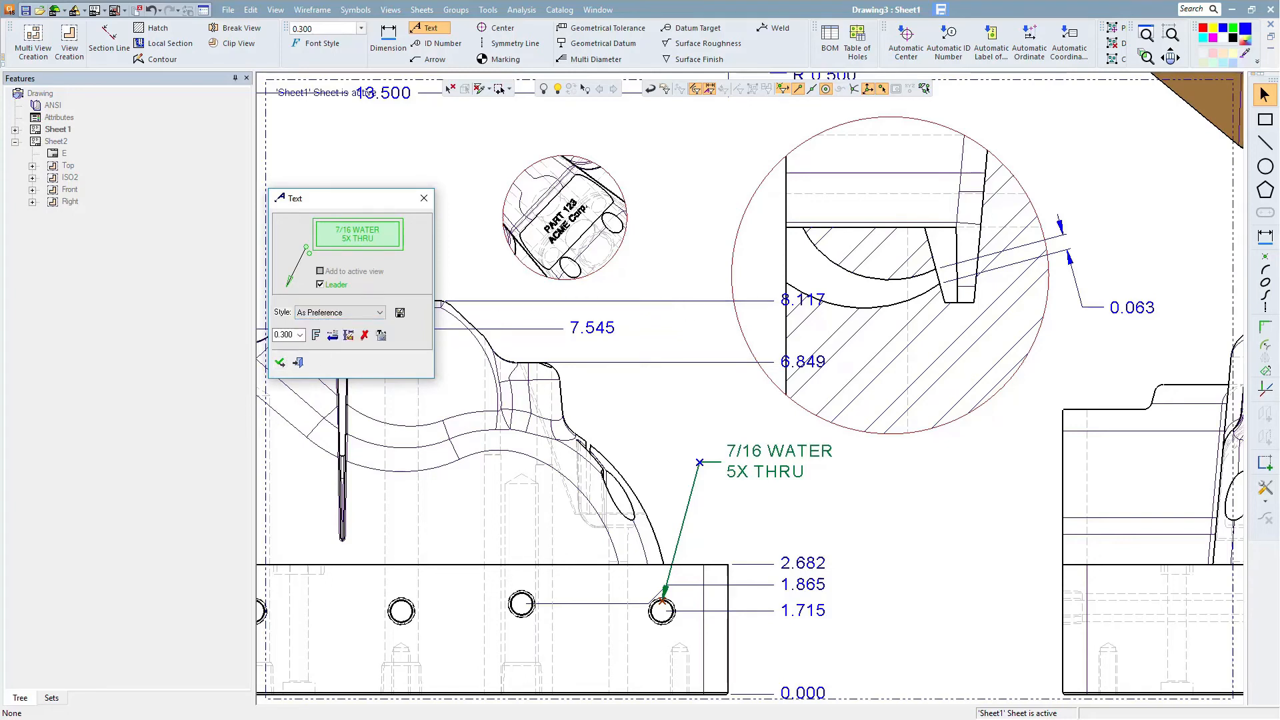
middle_click(995, 504)
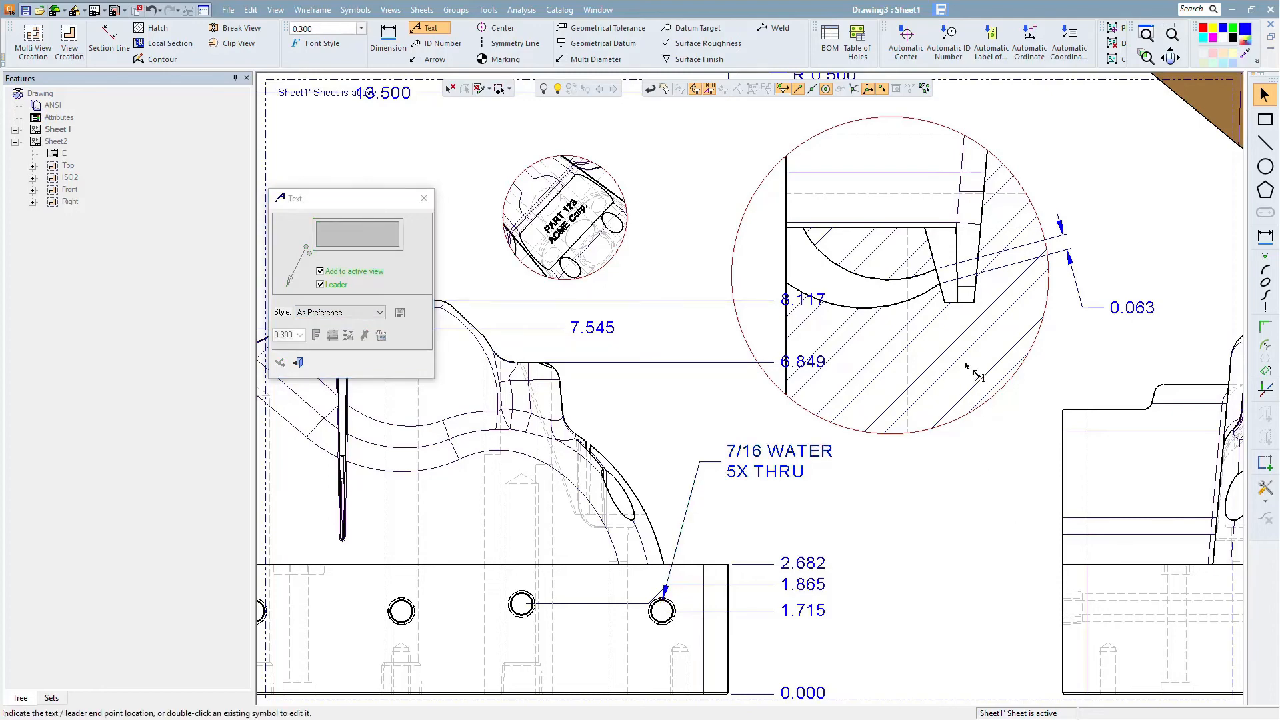
- Place a note above the large detail view reading "VIEW SCALE" followed by the %%SCALE variable
mouse_move(961, 368)
middle_mouse_down("ctrl")
mouse_move(858, 526)
mouse_move(846, 603)
middle_mouse_up("ctrl")
scroll(847, 602, "up", 3)
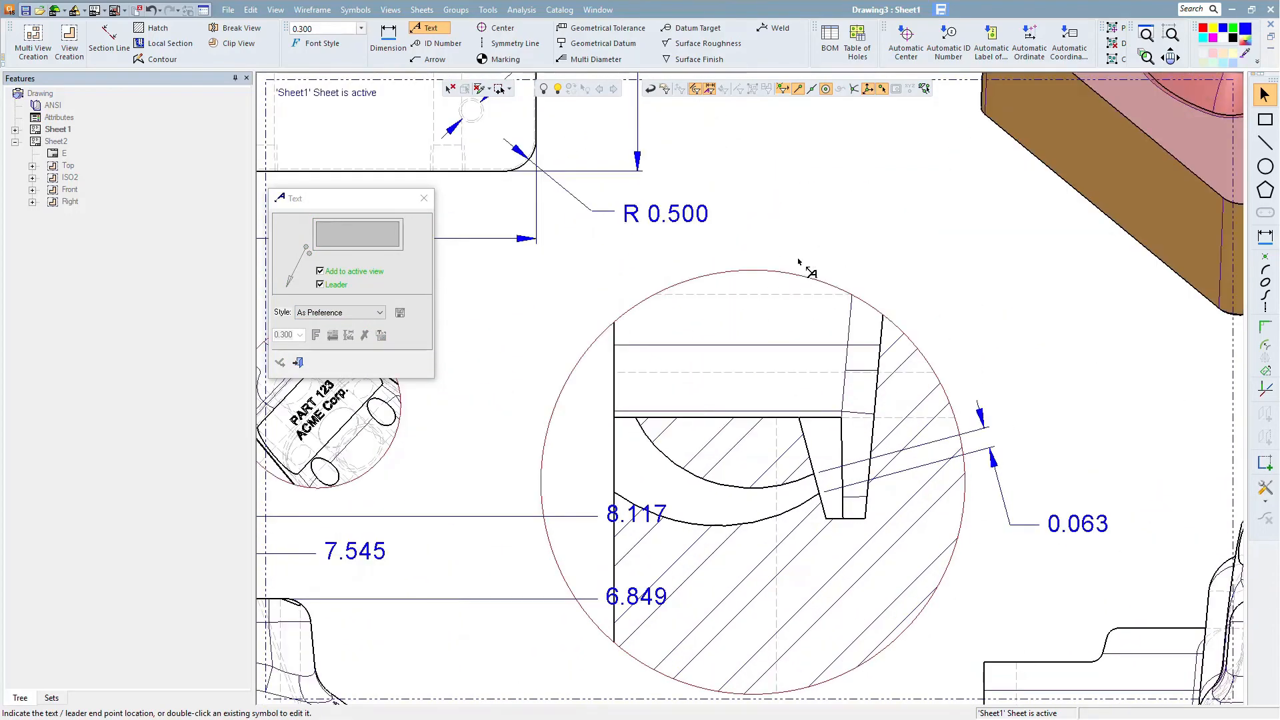
scroll(767, 273, "down", 3)
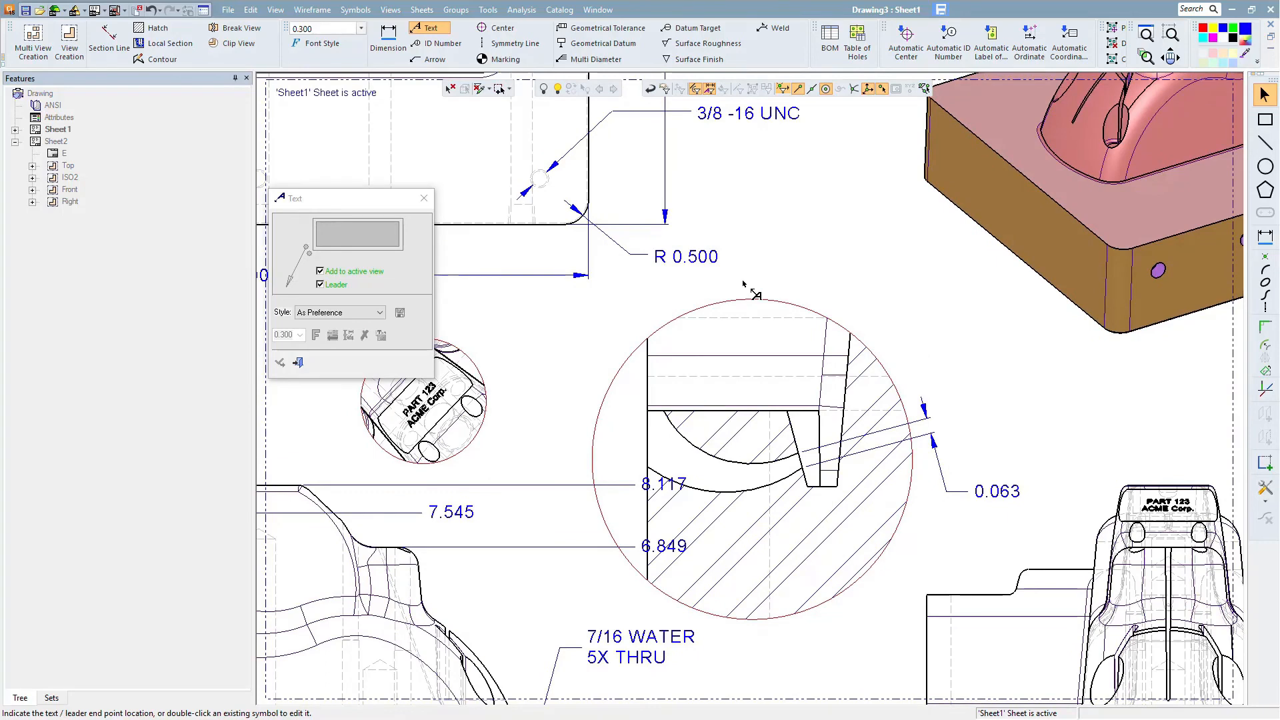
type("X")
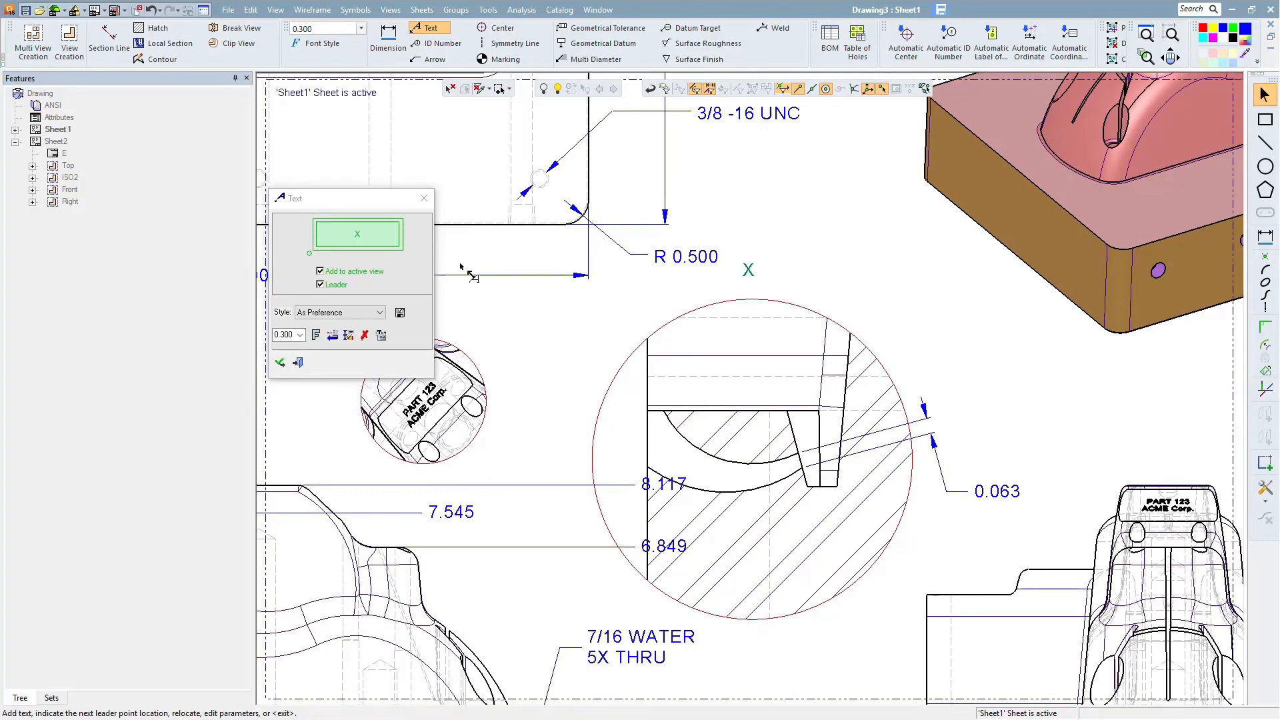
left_click(390, 246)
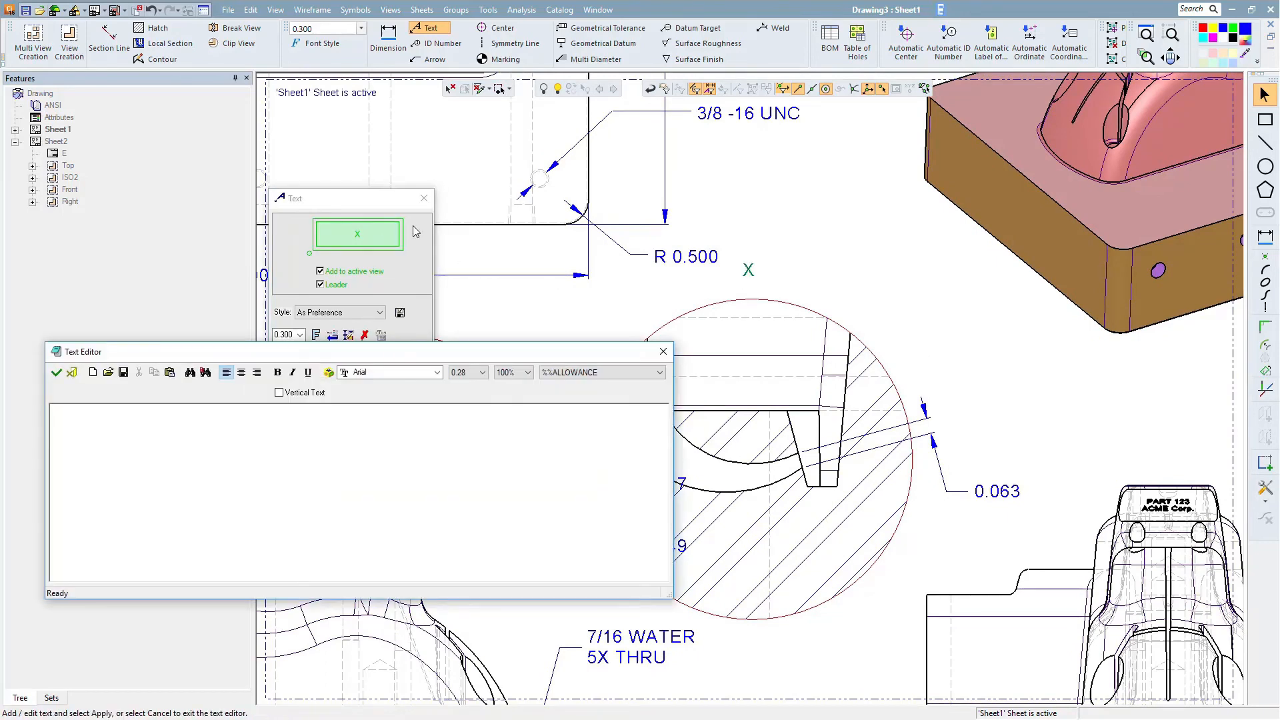
left_click_drag(477, 358, 471, 330)
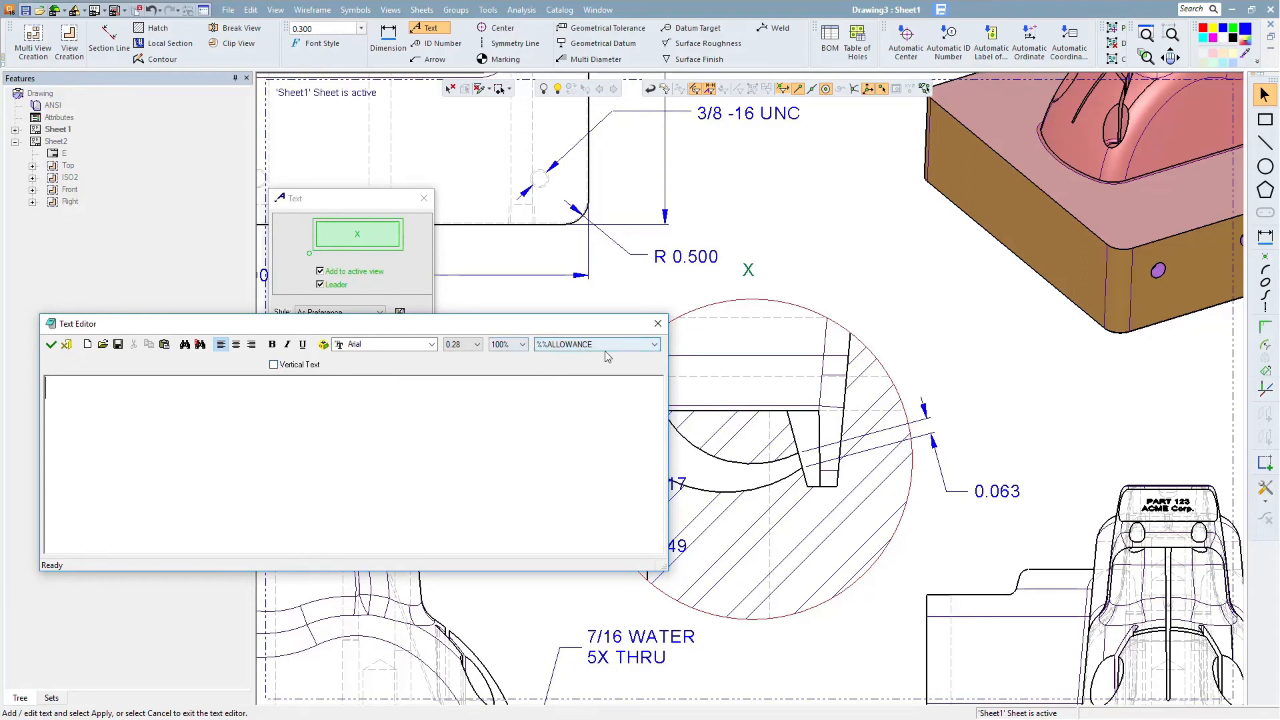
left_click(636, 349)
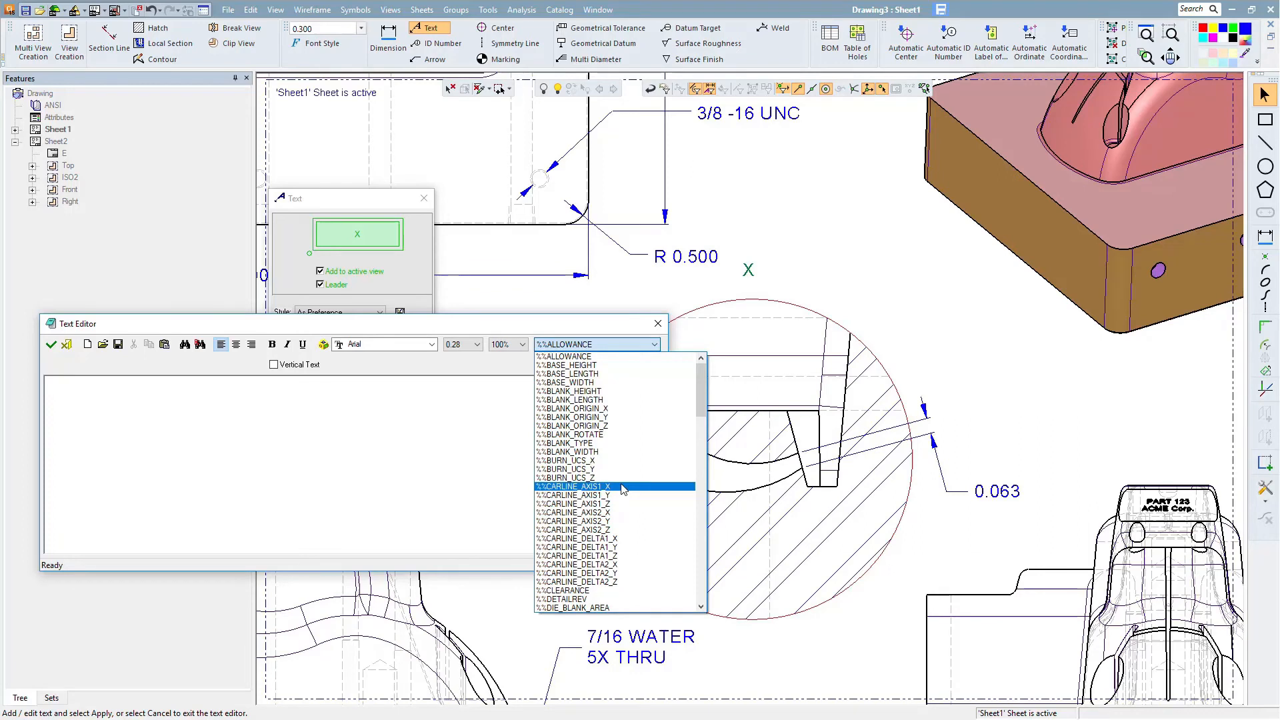
left_click(240, 472)
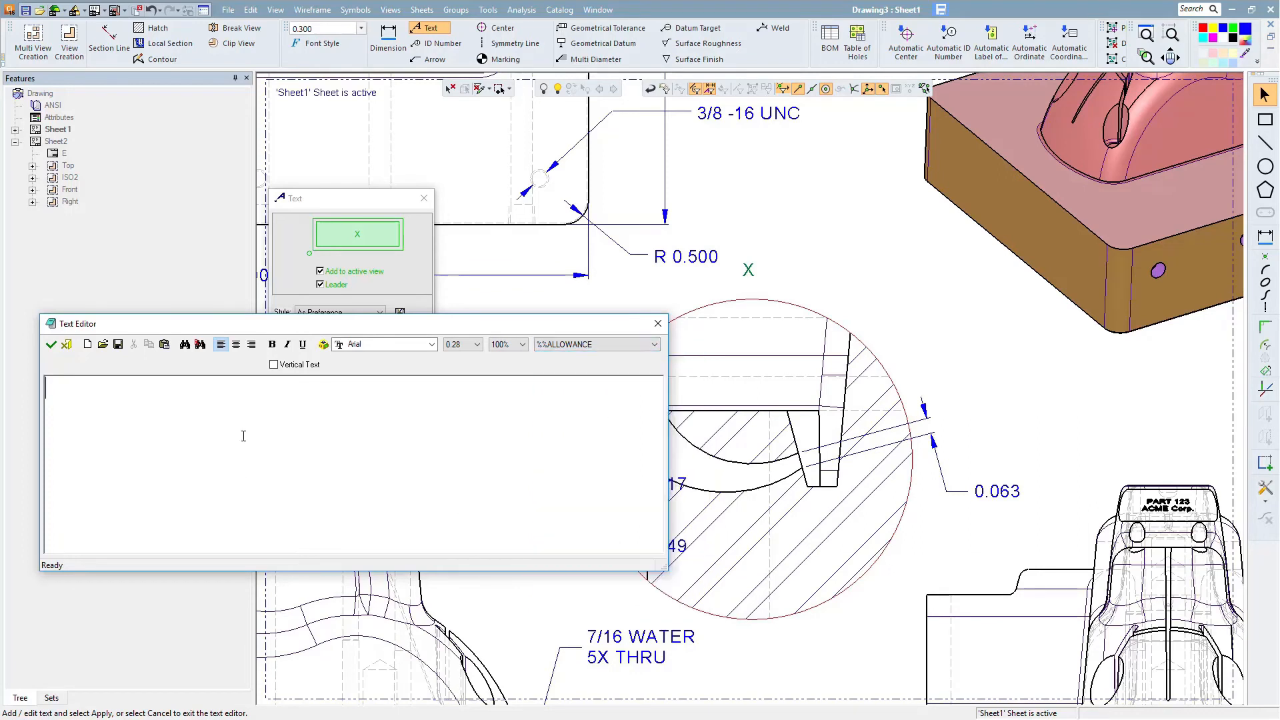
type("VIEW SCALE")
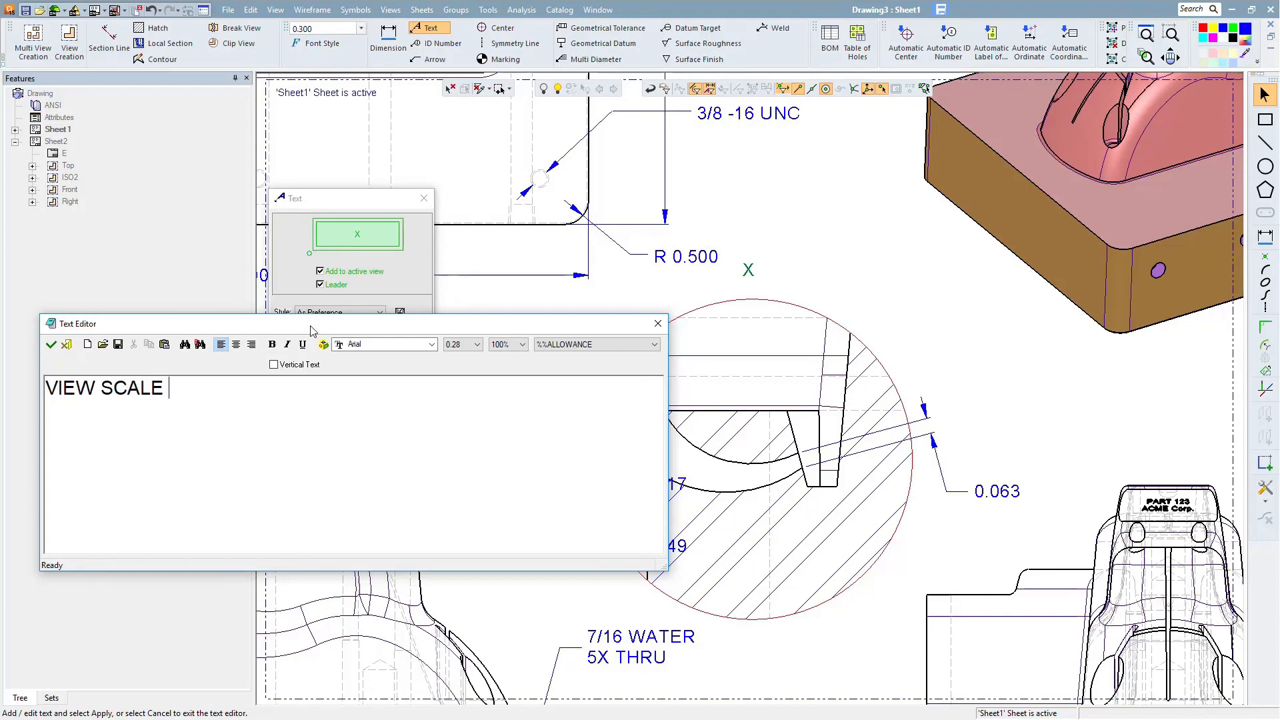
left_click(654, 344)
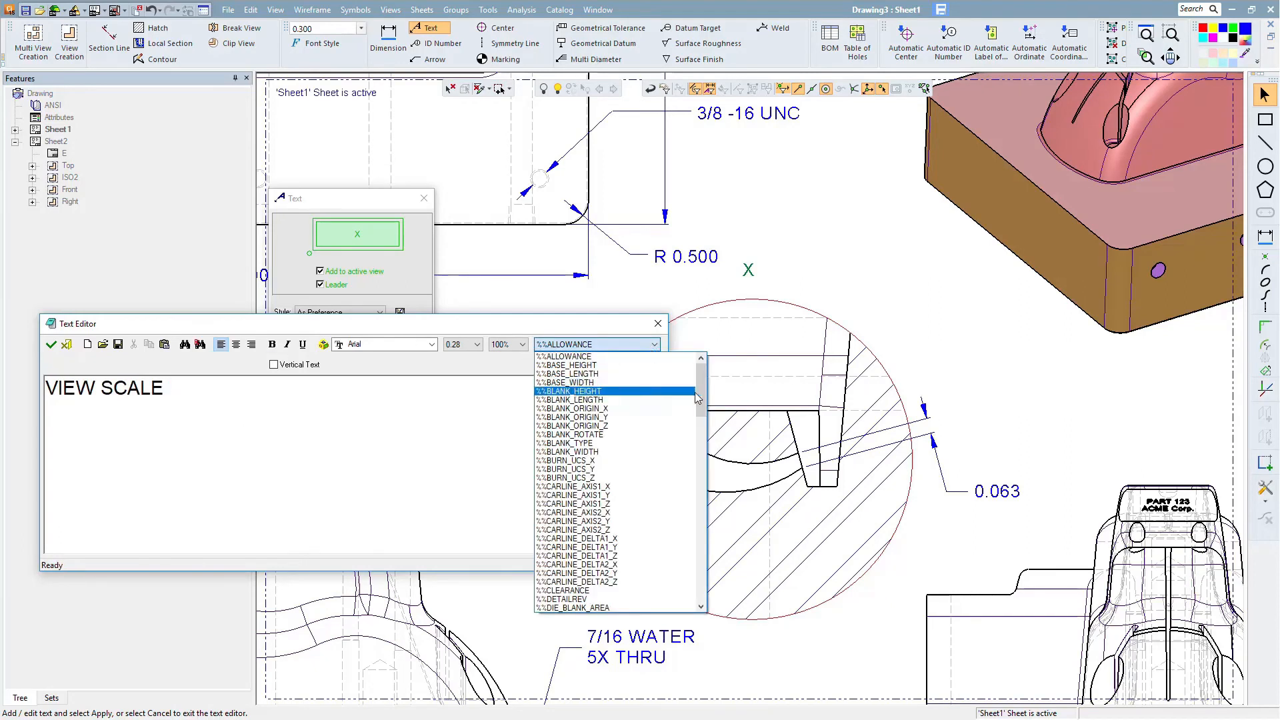
left_click_drag(698, 398, 696, 567)
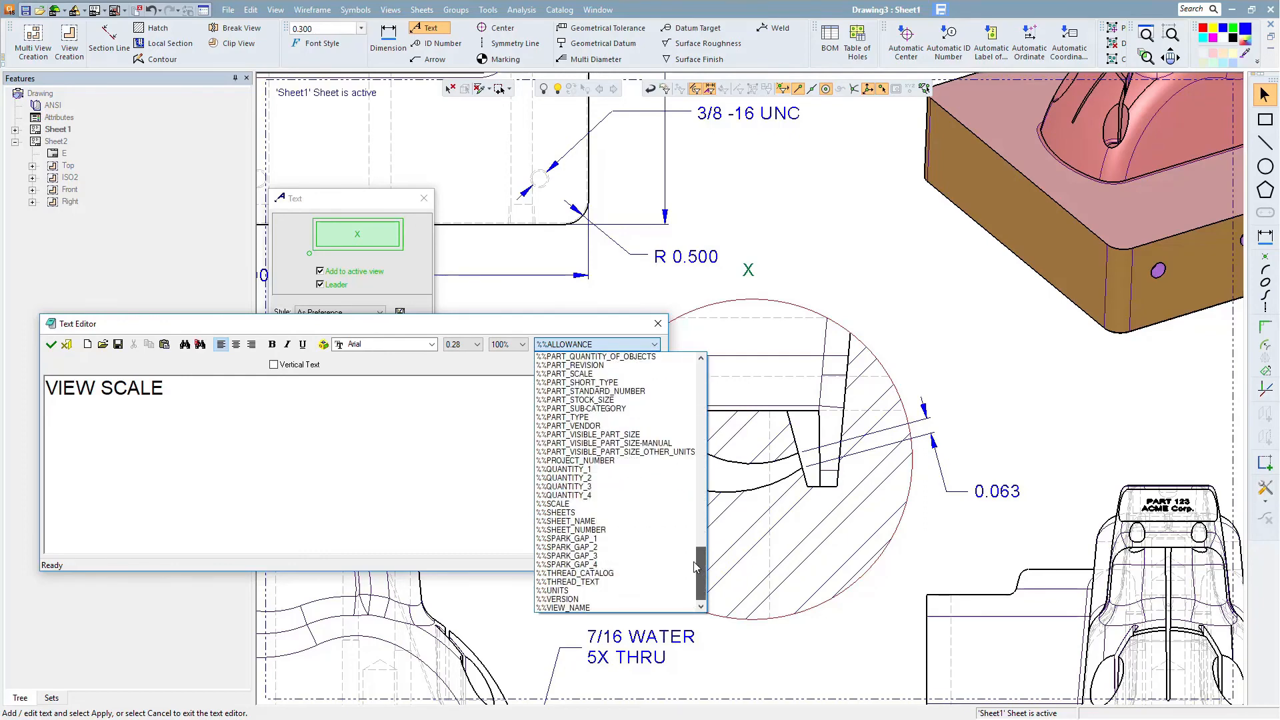
left_click(571, 505)
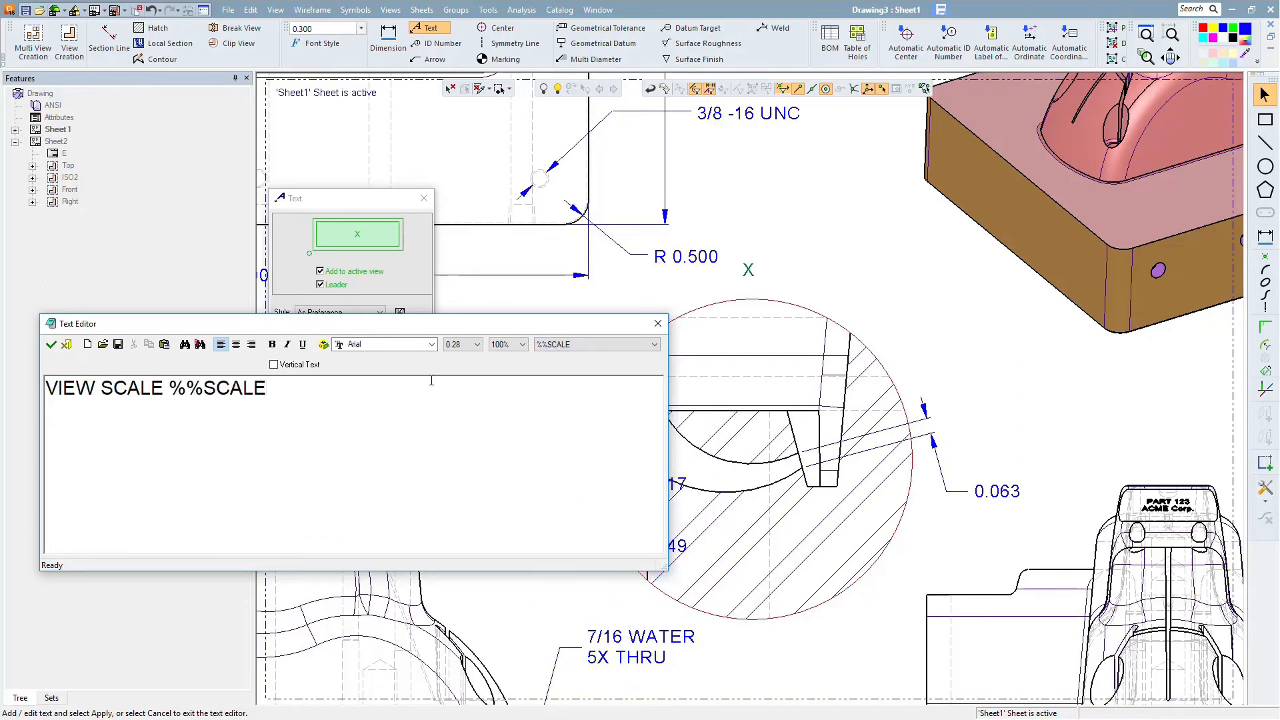
left_click(50, 345)
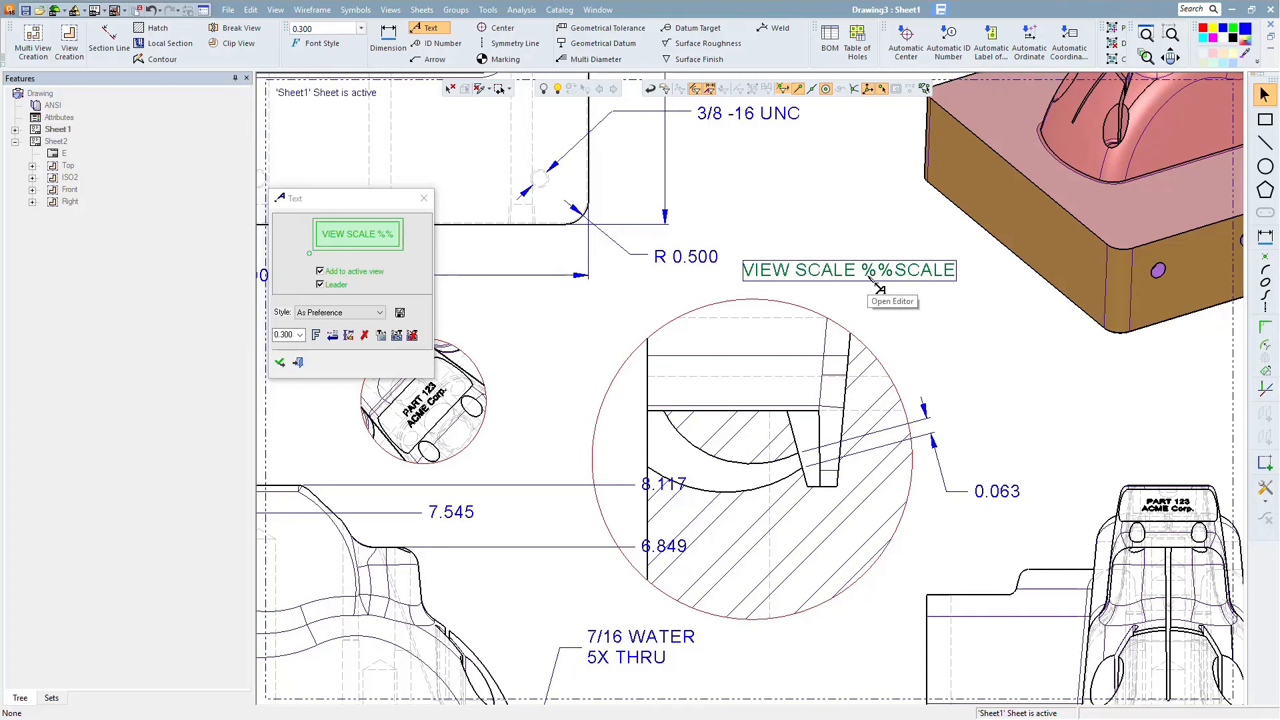
- Attach the note's symbolic text to the large detail view and finish the Text command
left_click(397, 336)
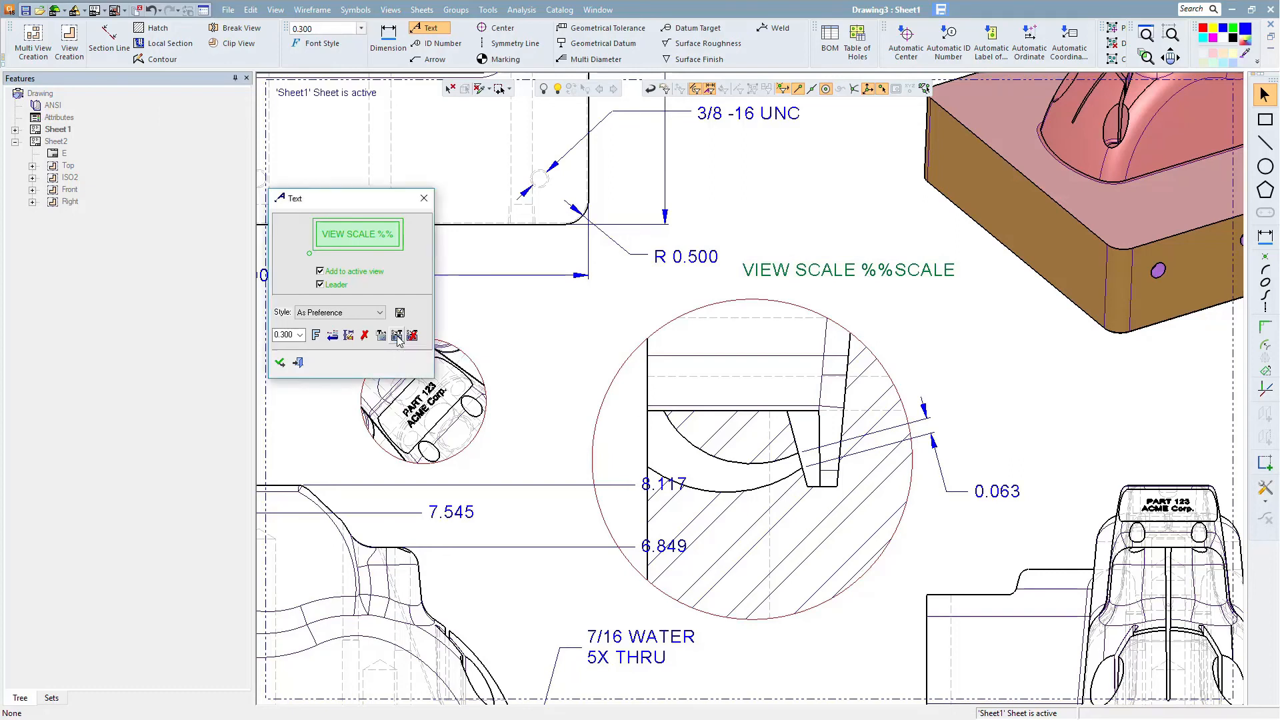
left_click(772, 359)
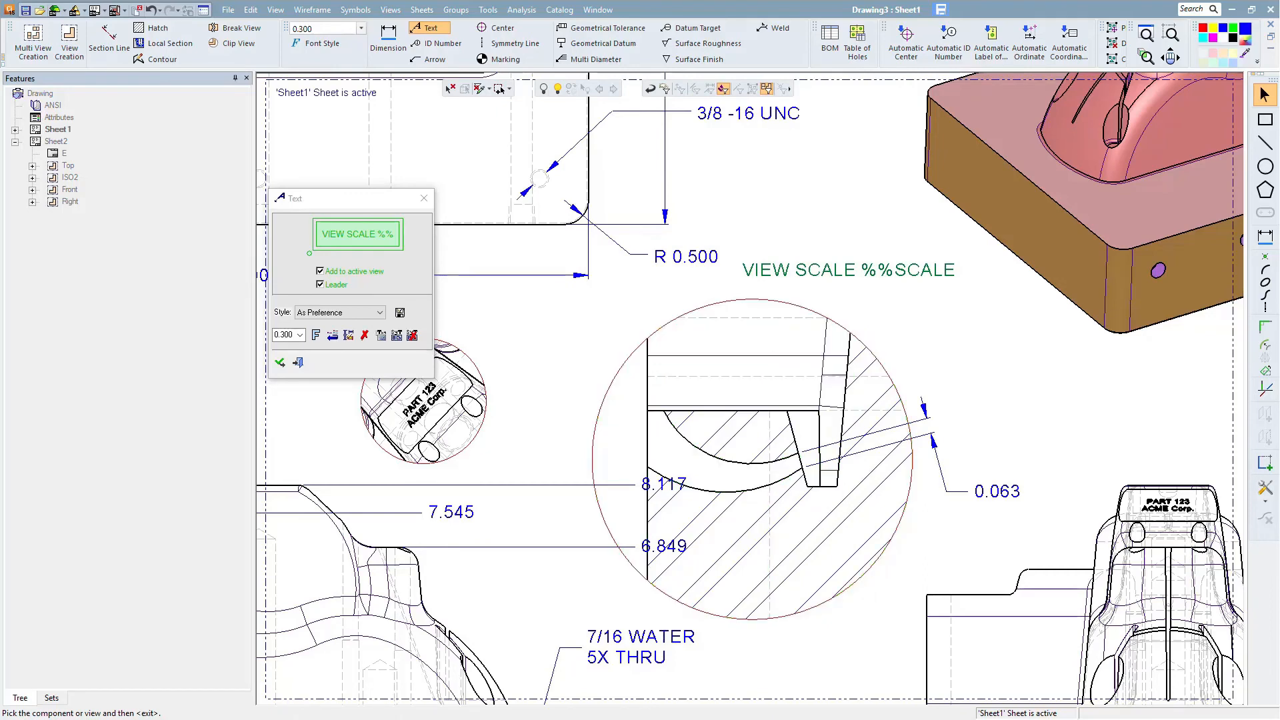
left_click(782, 358)
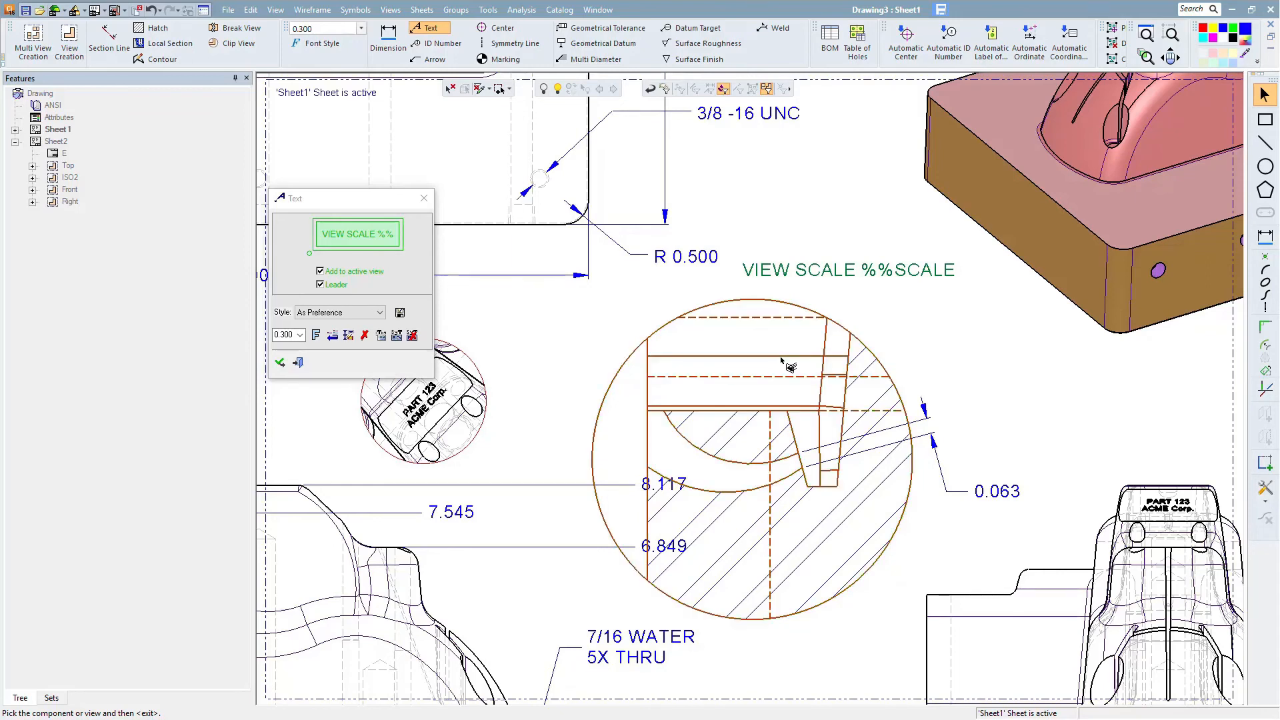
middle_click(970, 365)
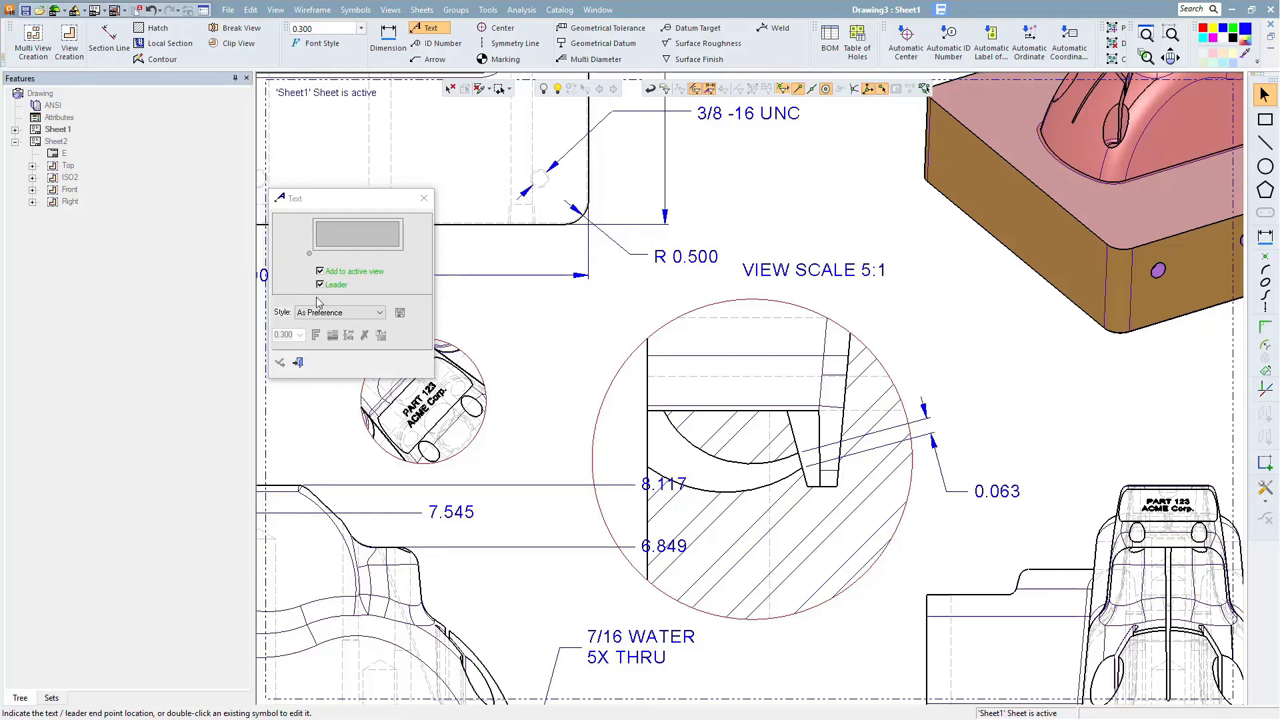
middle_click_drag(753, 351, 769, 437)
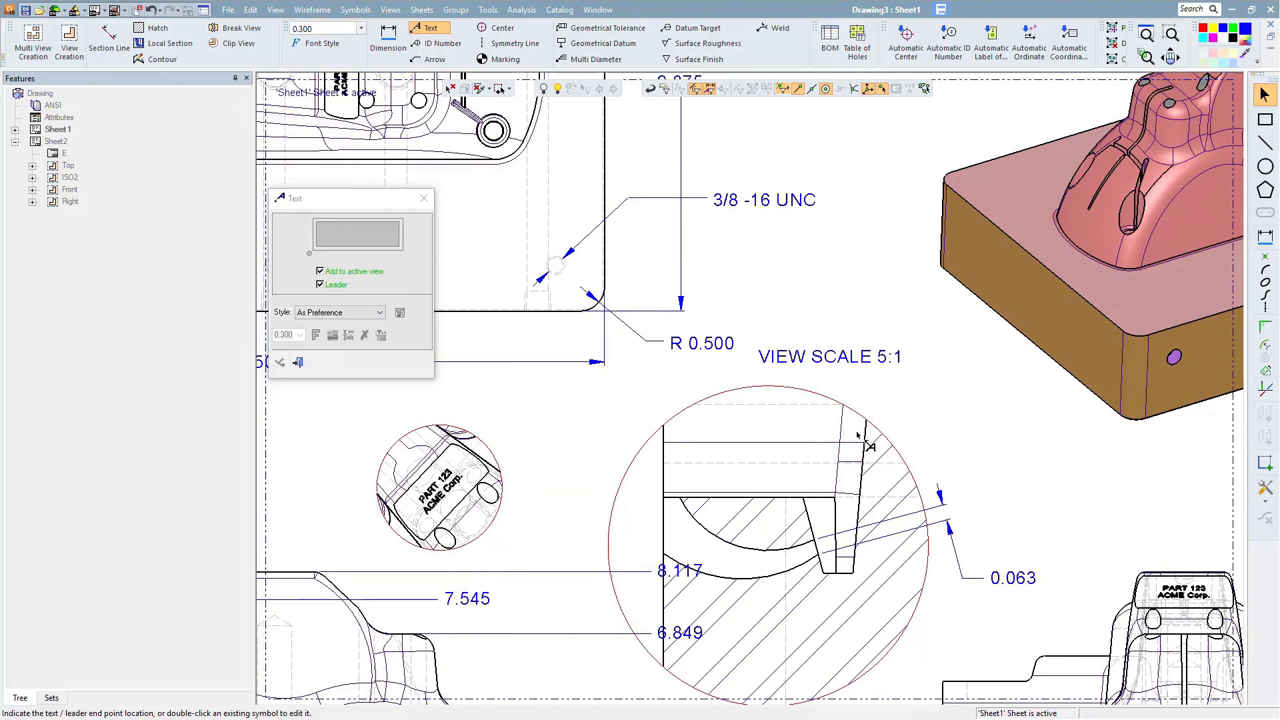
left_click(298, 363)
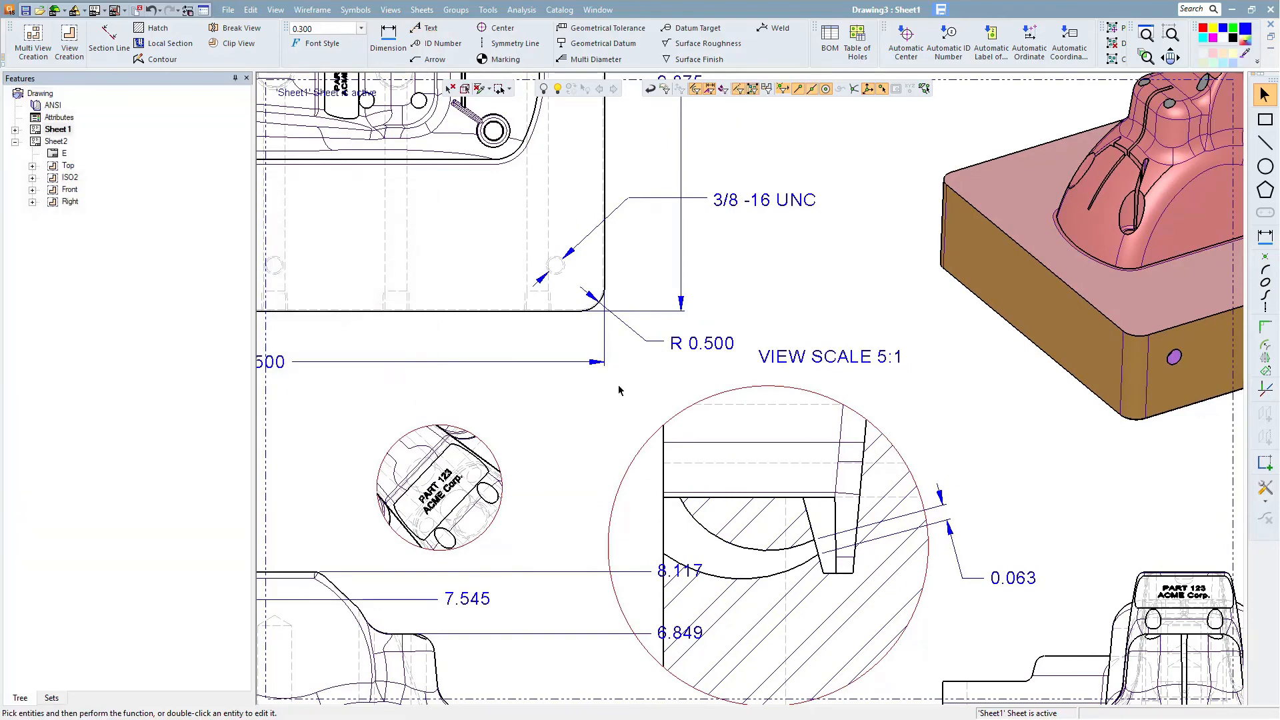
- Activate Sheet2 to work on its views
scroll(991, 417, "down", 1)
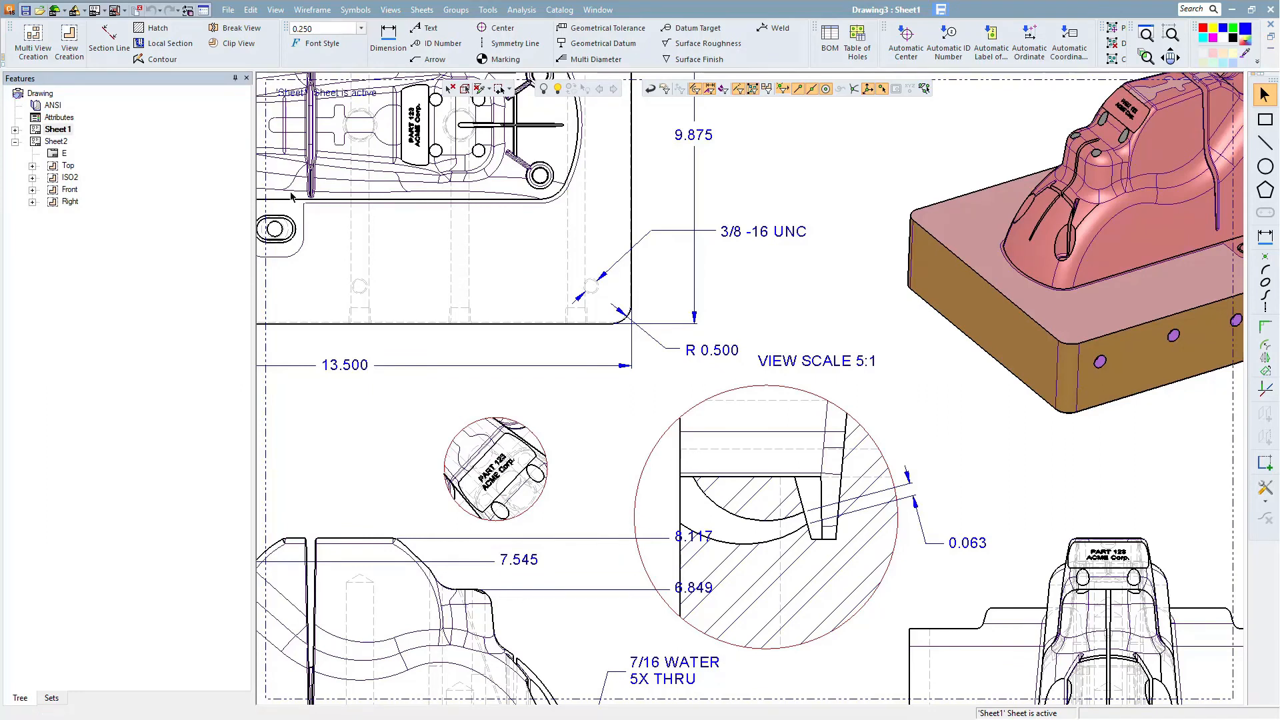
double_click(54, 142)
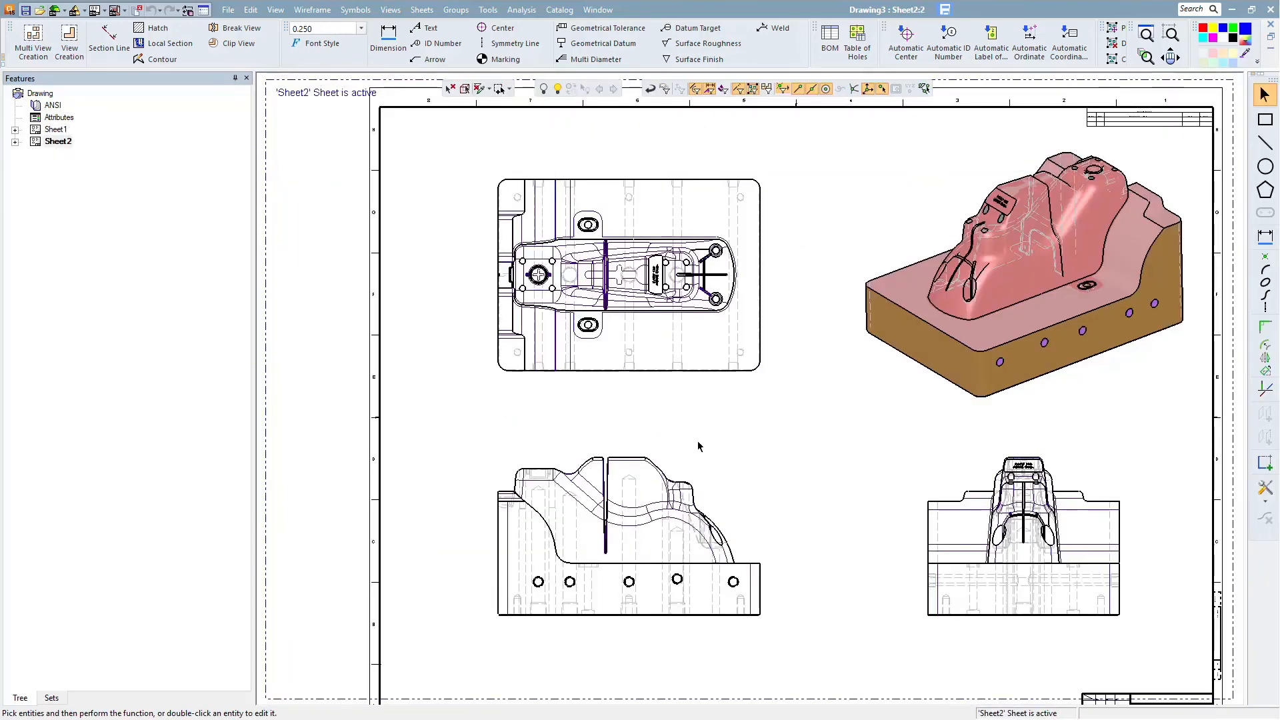
scroll(794, 552, "up", 1)
scroll(777, 487, "up", 1)
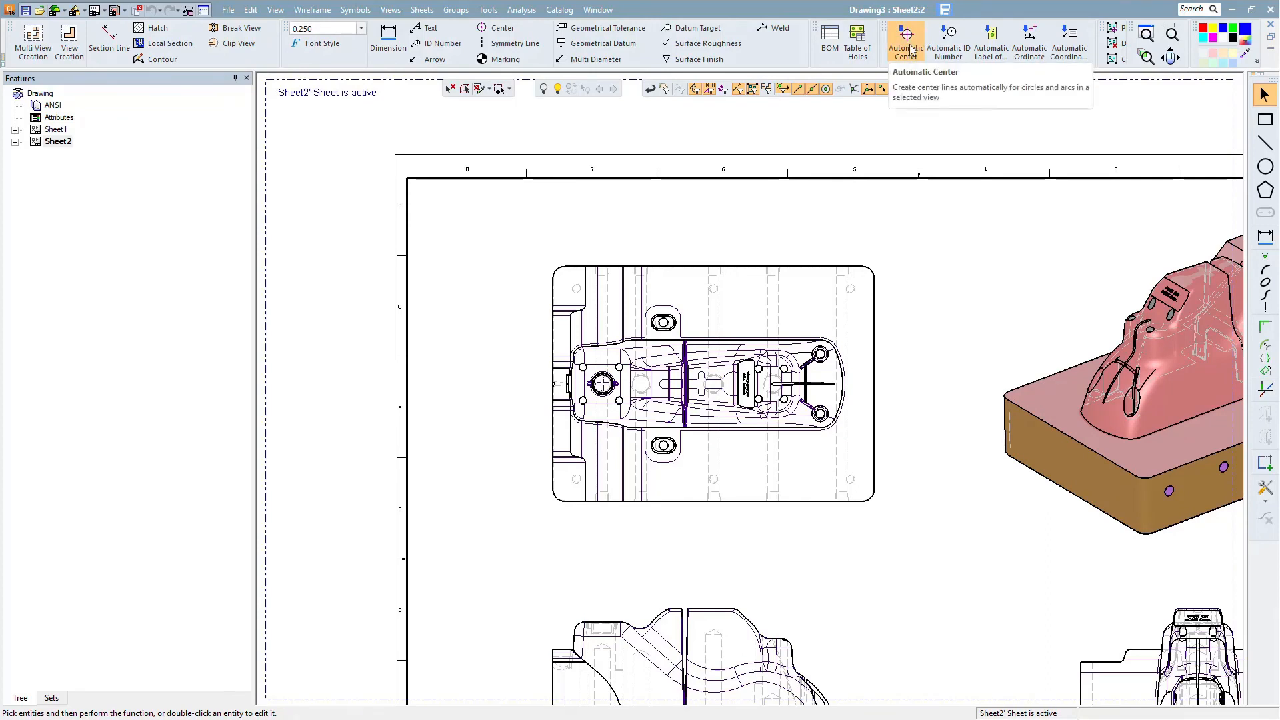
- Start Automatic Ordinate on Sheet2 and set the X and Y ordinate options
left_click(1033, 56)
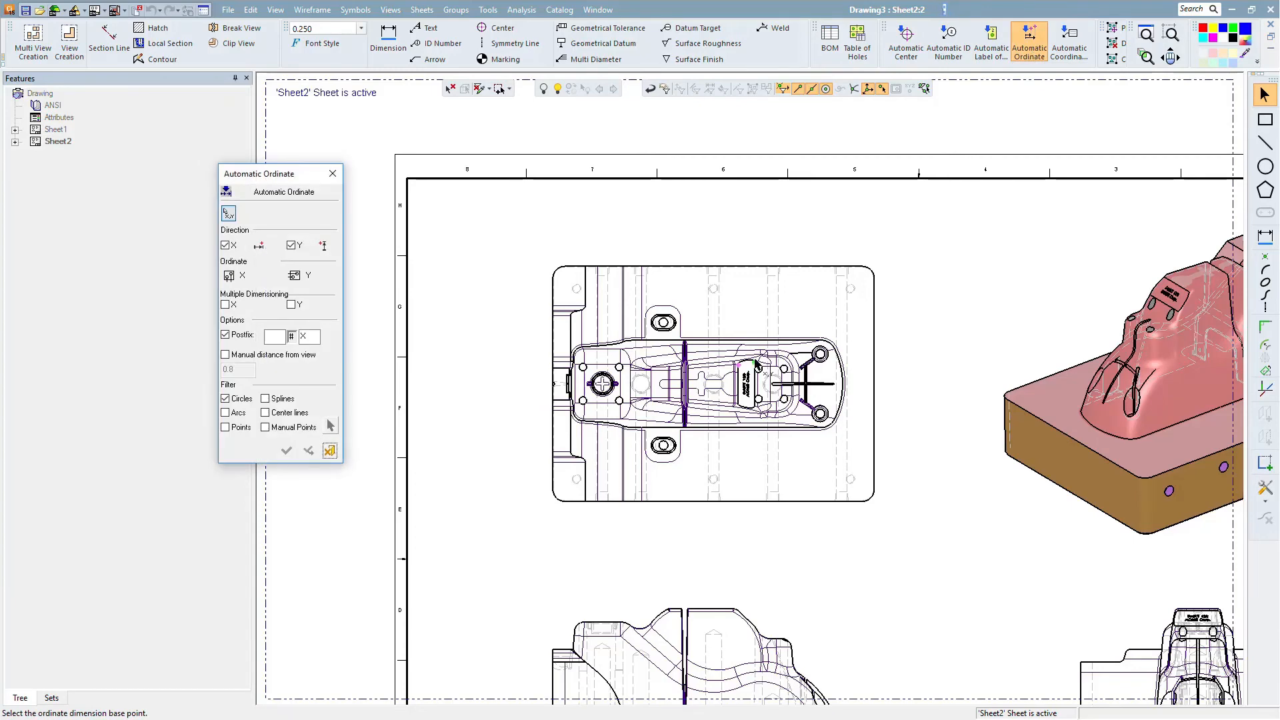
scroll(731, 414, "up", 4)
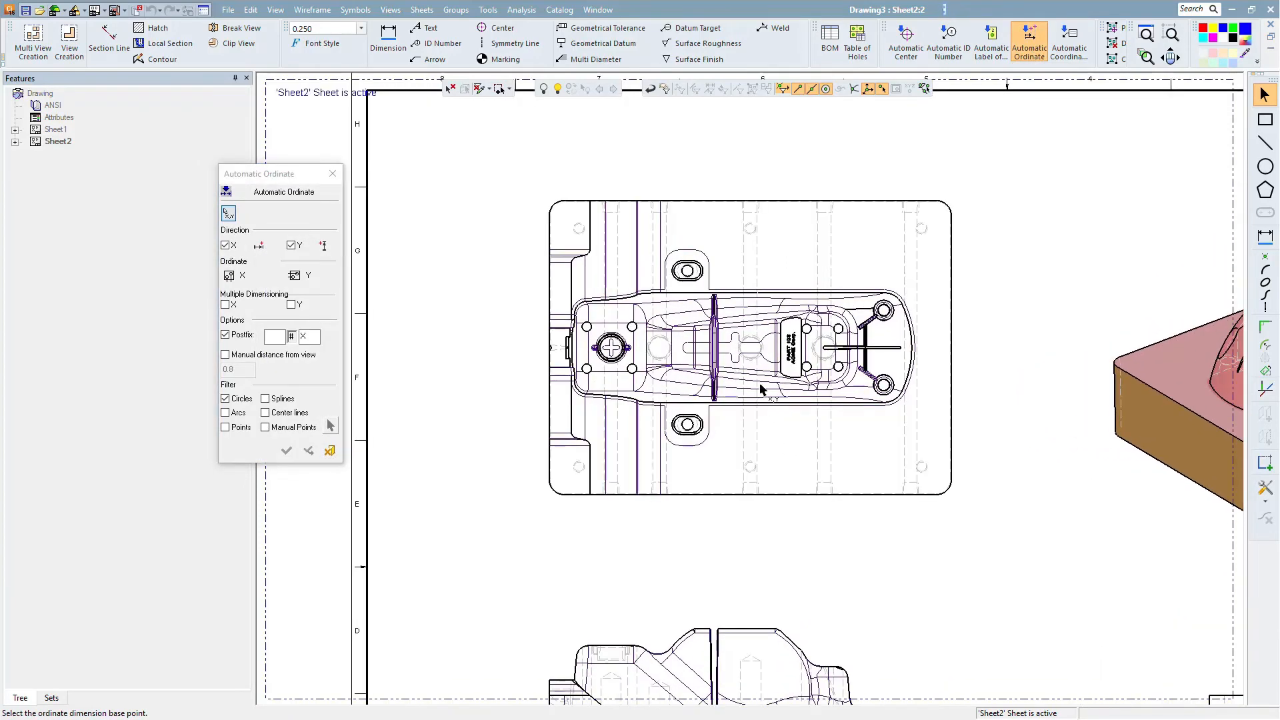
scroll(762, 426, "up", 2)
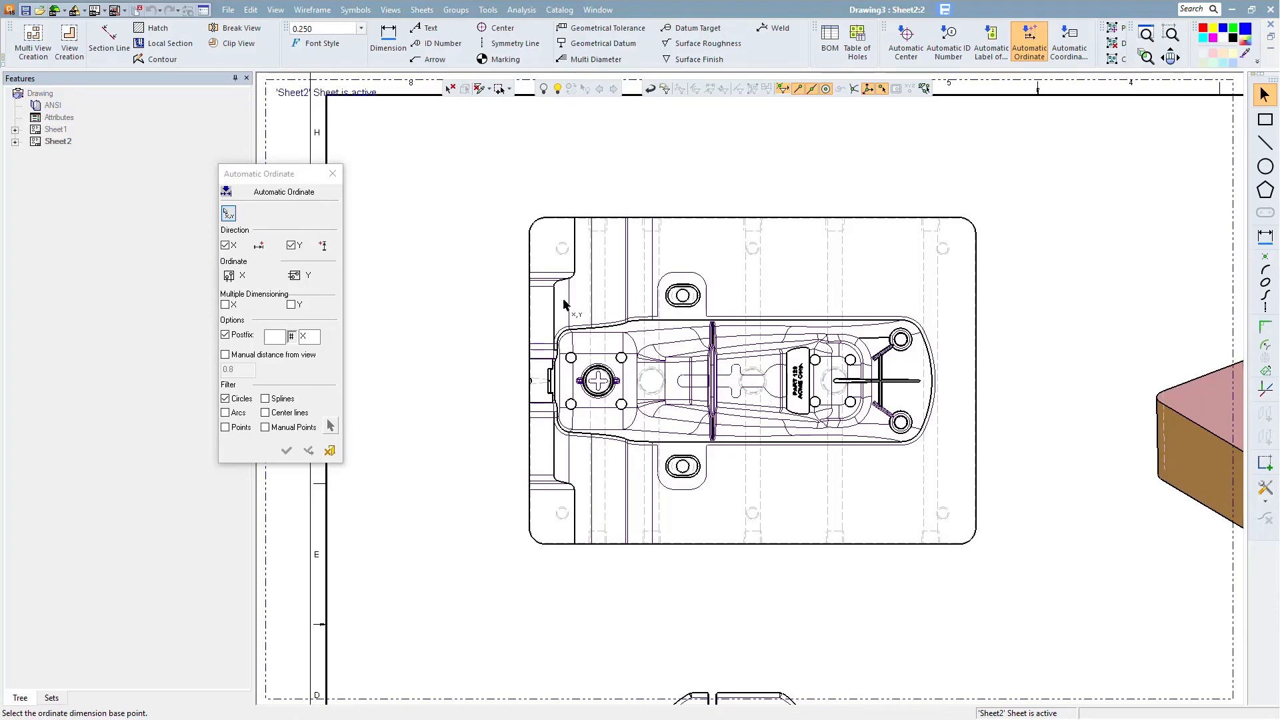
left_click_drag(291, 179, 325, 167)
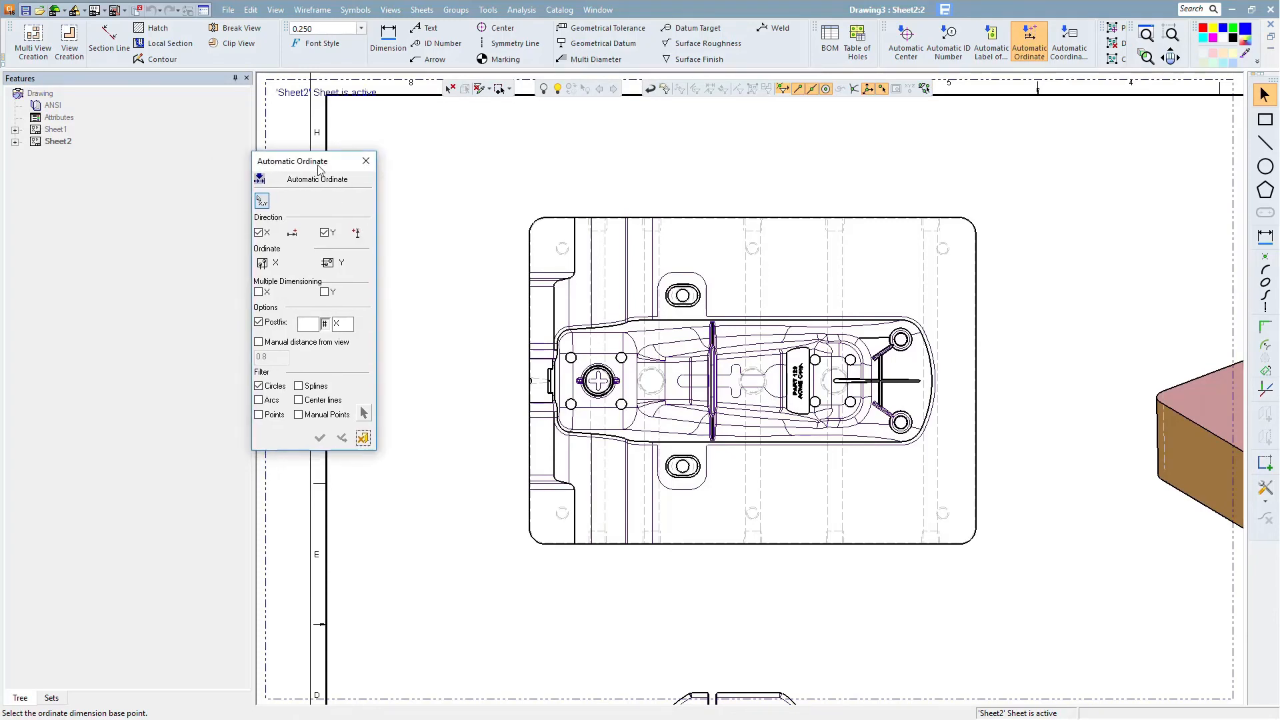
left_click(261, 264)
left_click(328, 264)
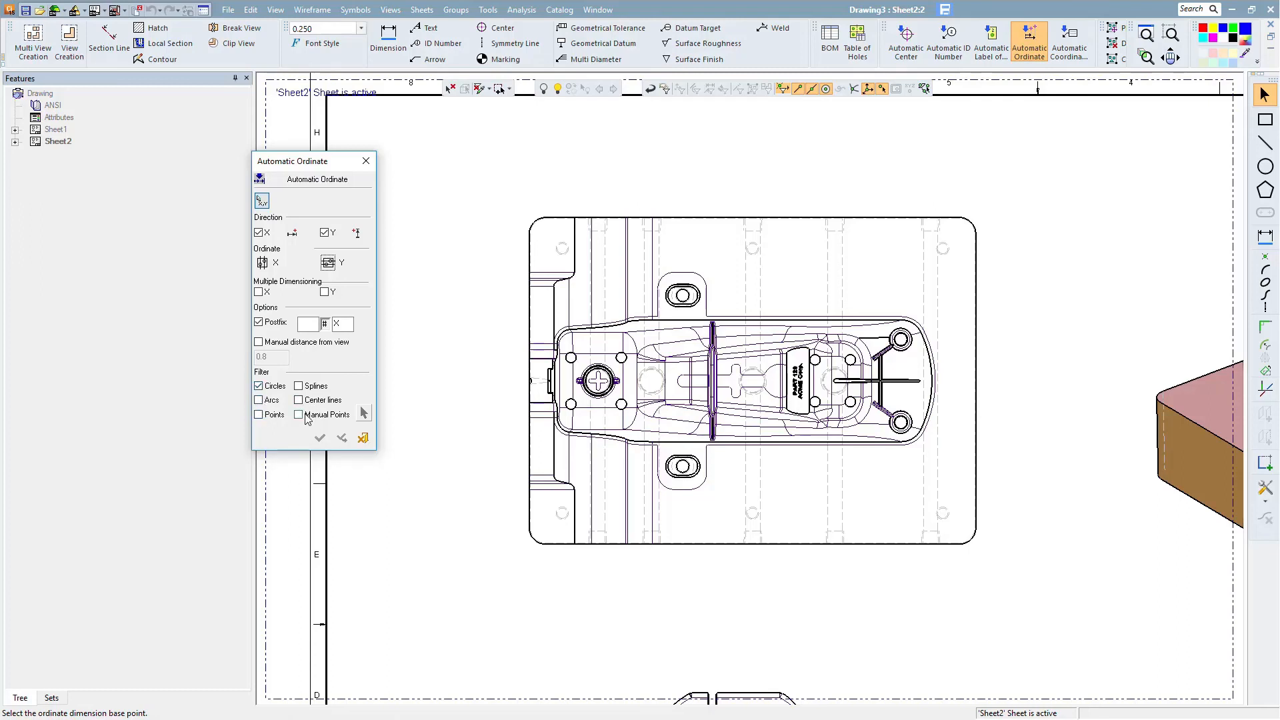
- Pick the central hole as the ordinate base point and apply the automatic ordinate dimensions to the top view
left_click(755, 386)
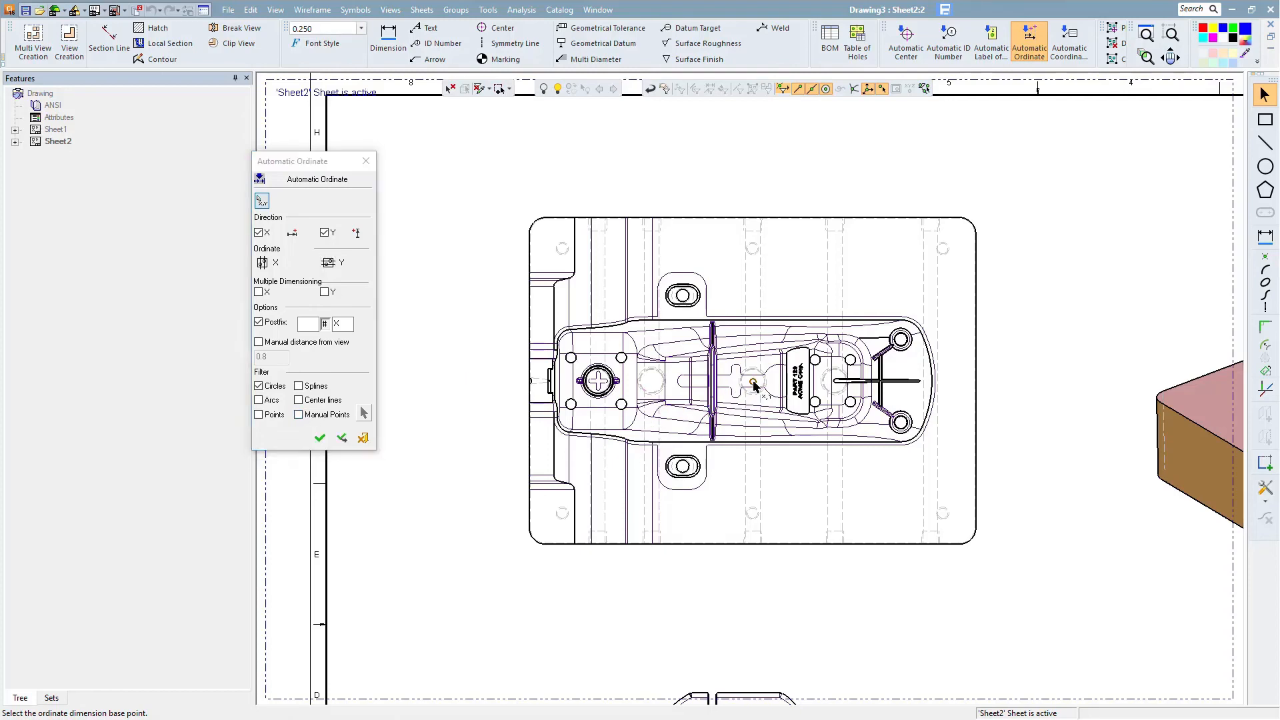
left_click(318, 438)
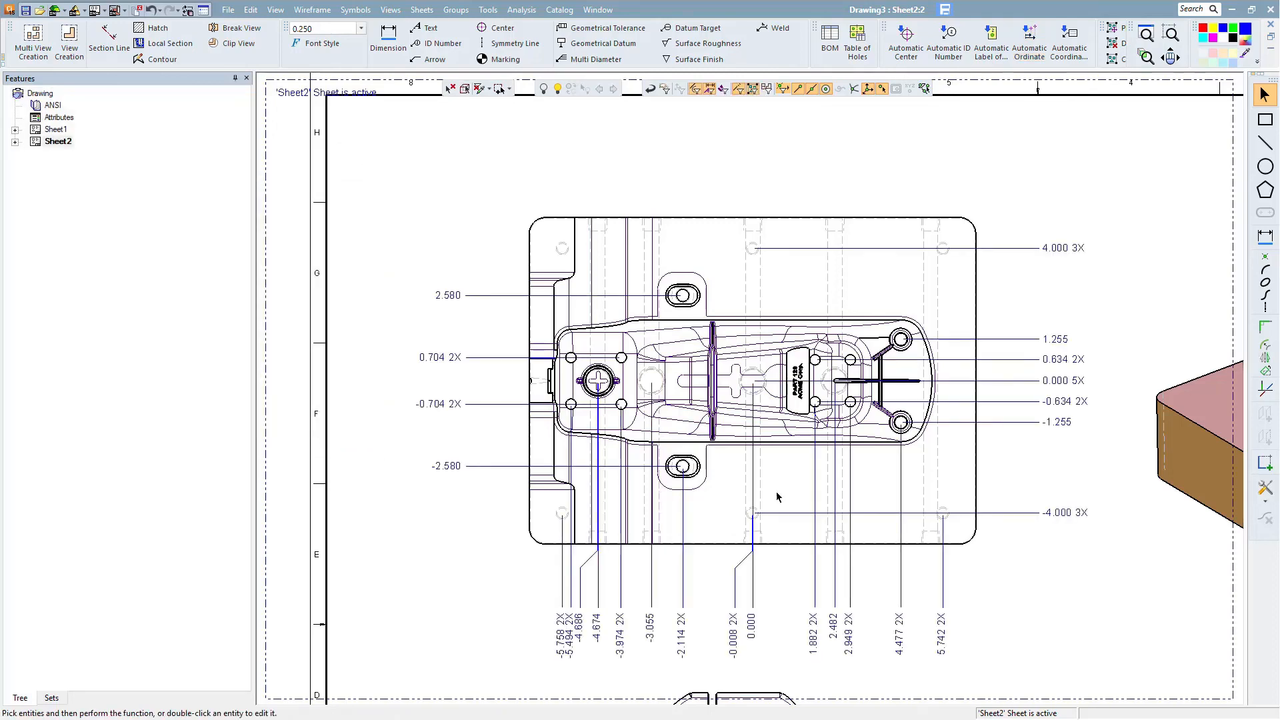
- Move the overlapping -4.686 ordinate dimension text so it sits clear of its neighbour
scroll(1034, 560, "down", 2)
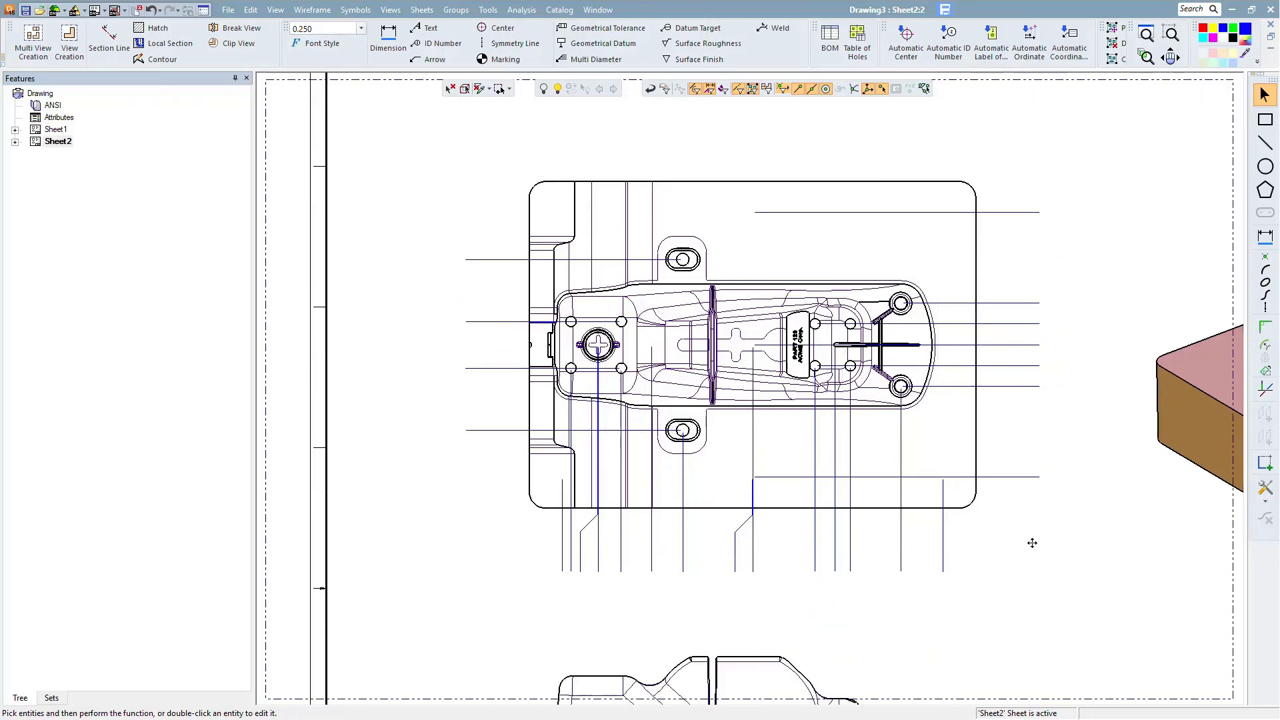
scroll(1057, 580, "up", 1)
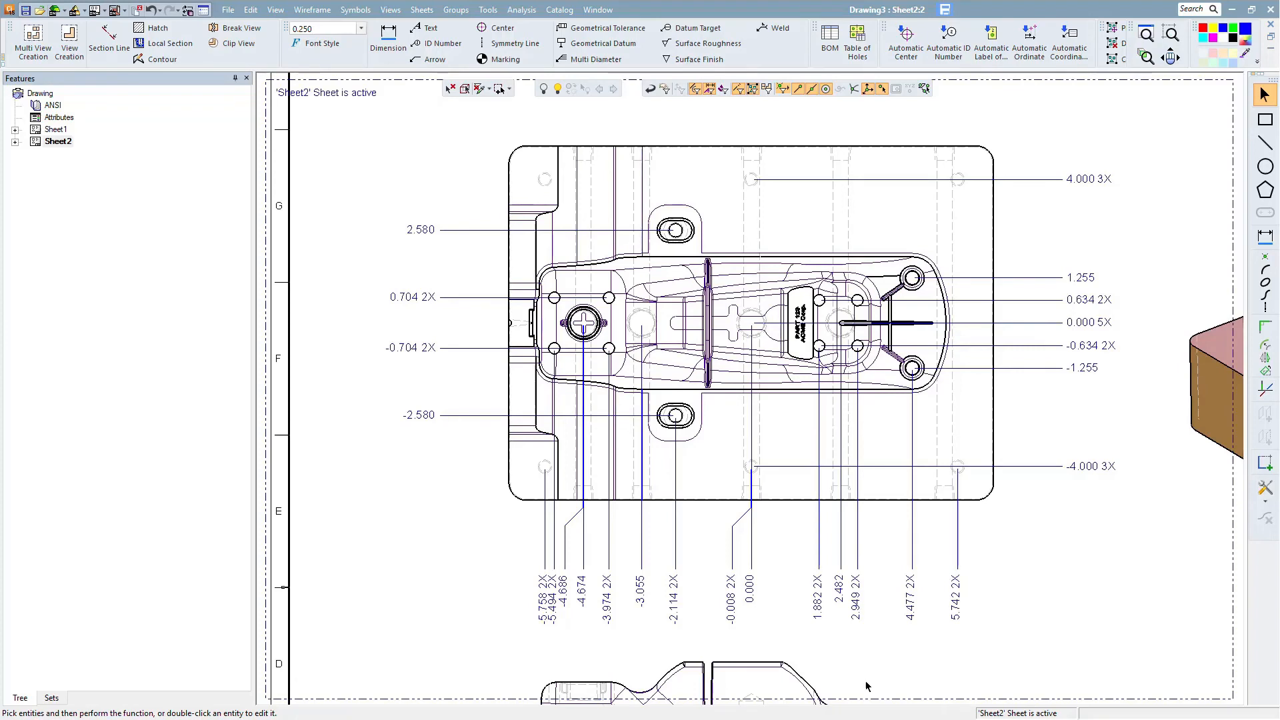
double_click(565, 596)
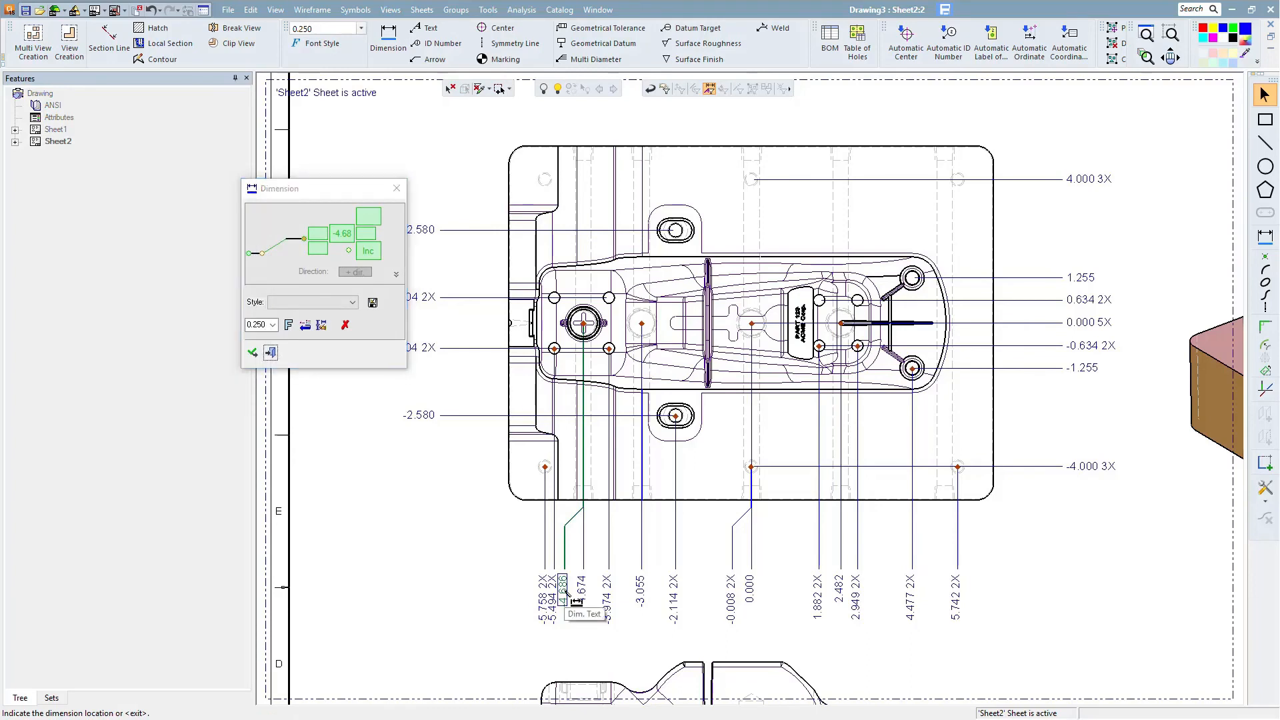
left_click(569, 585)
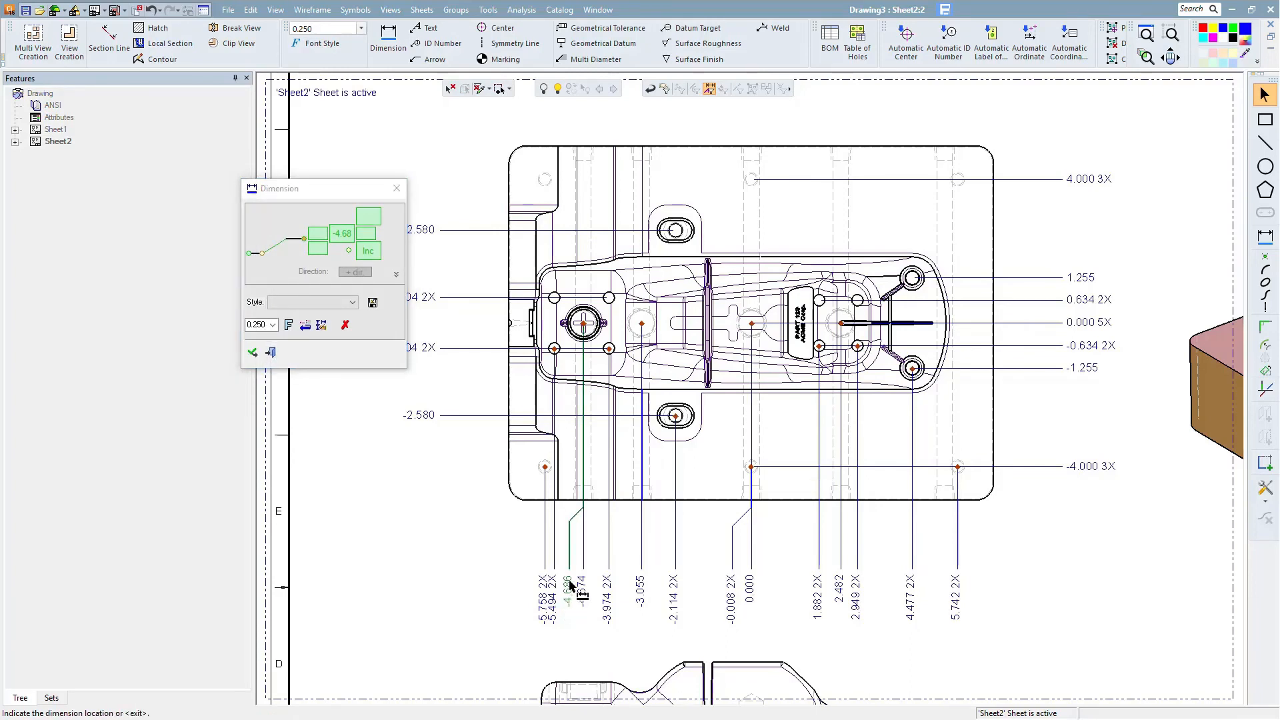
left_click(254, 353)
left_click(270, 353)
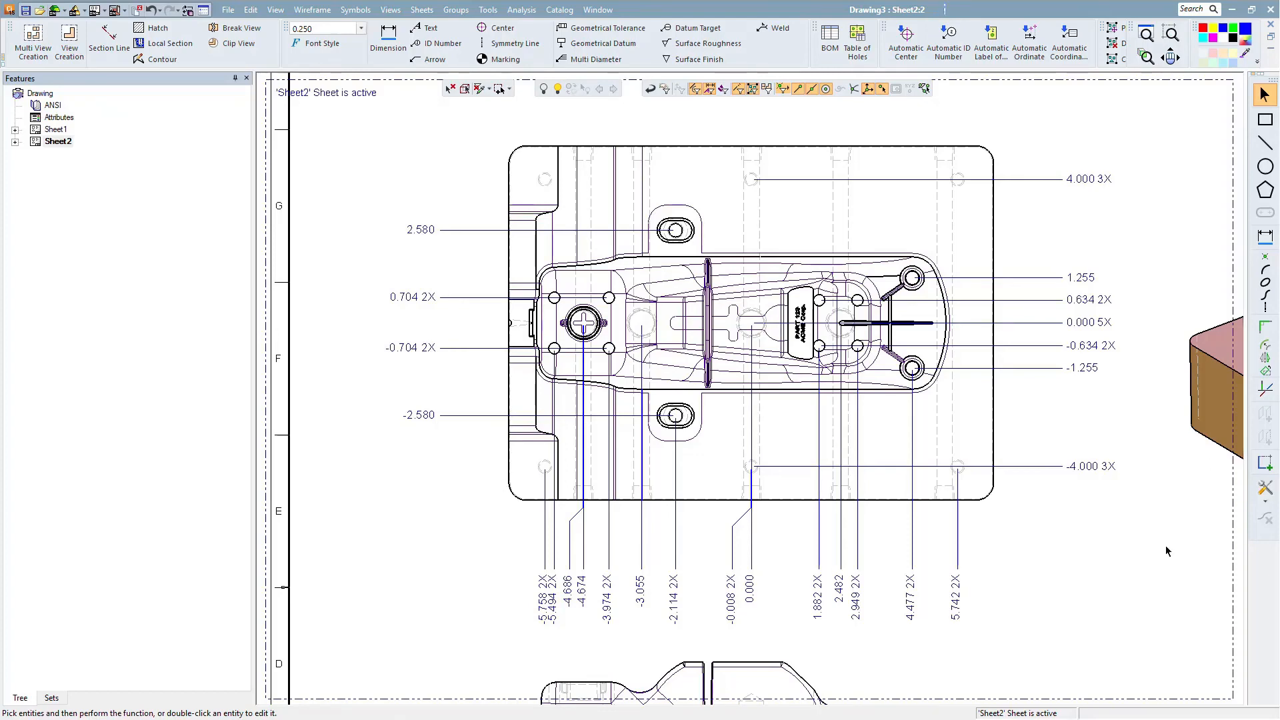
- Create a derived view of the top view and place it in the empty area below the sheet's views
middle_click_drag(1108, 467, 1008, 204, "ctrl")
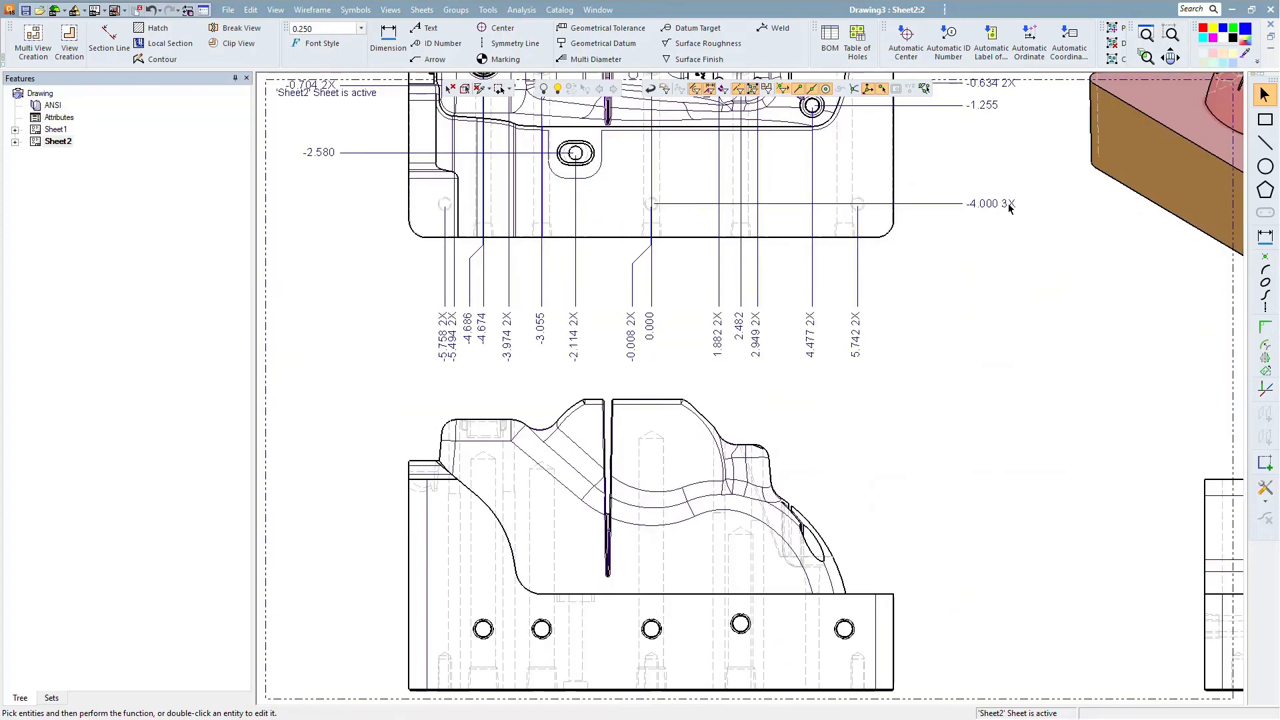
right_click_drag(1007, 214, 930, 600, "ctrl")
middle_click_drag(910, 483, 768, 144, "ctrl")
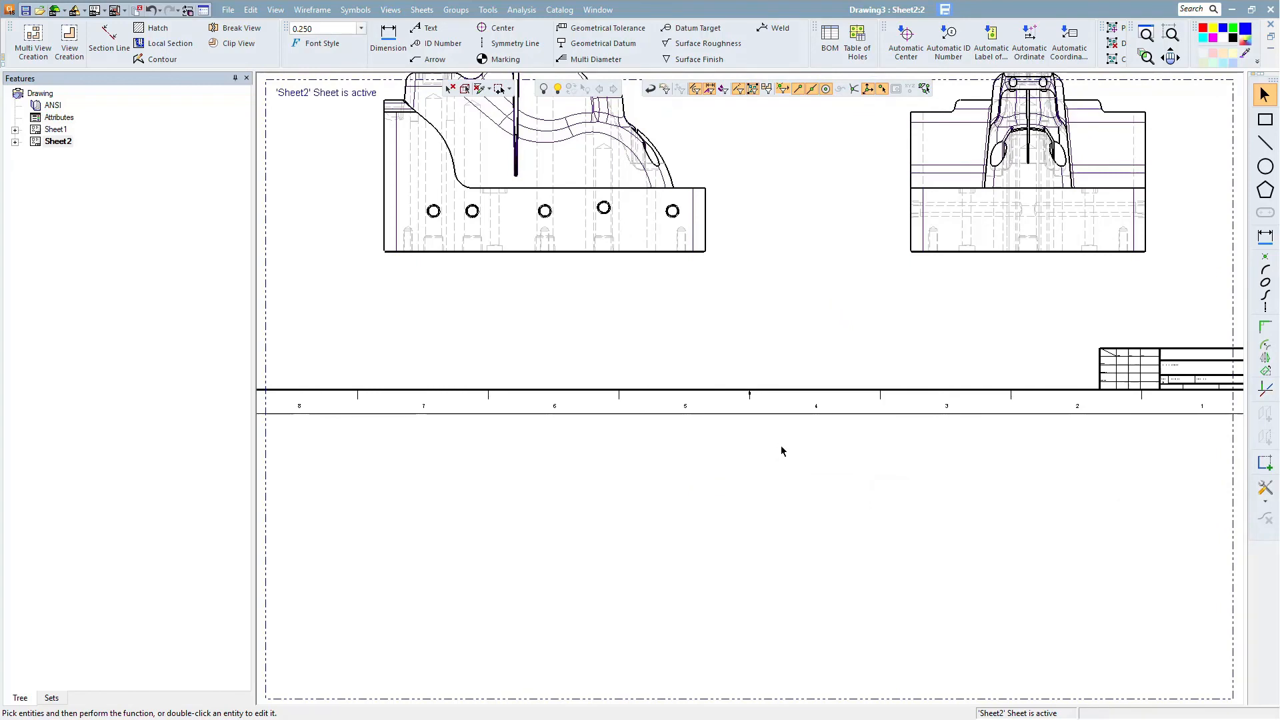
middle_click_drag(783, 443, 819, 414, "ctrl")
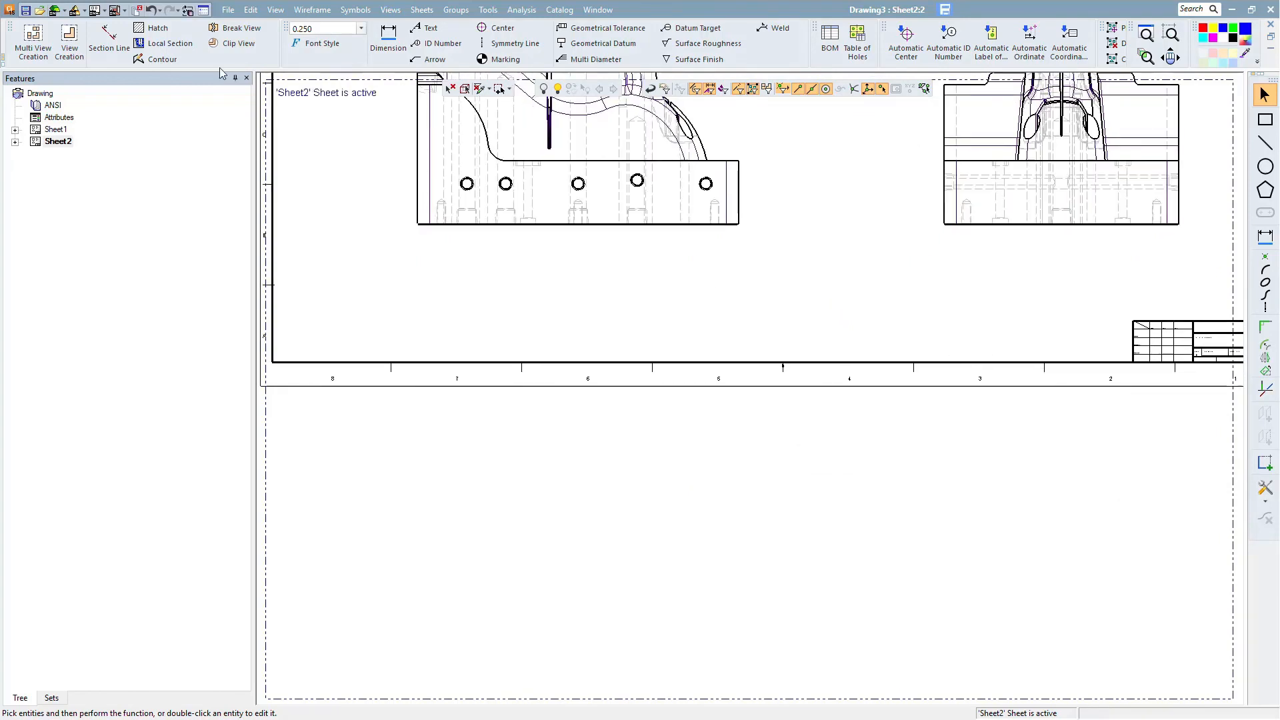
left_click(69, 41)
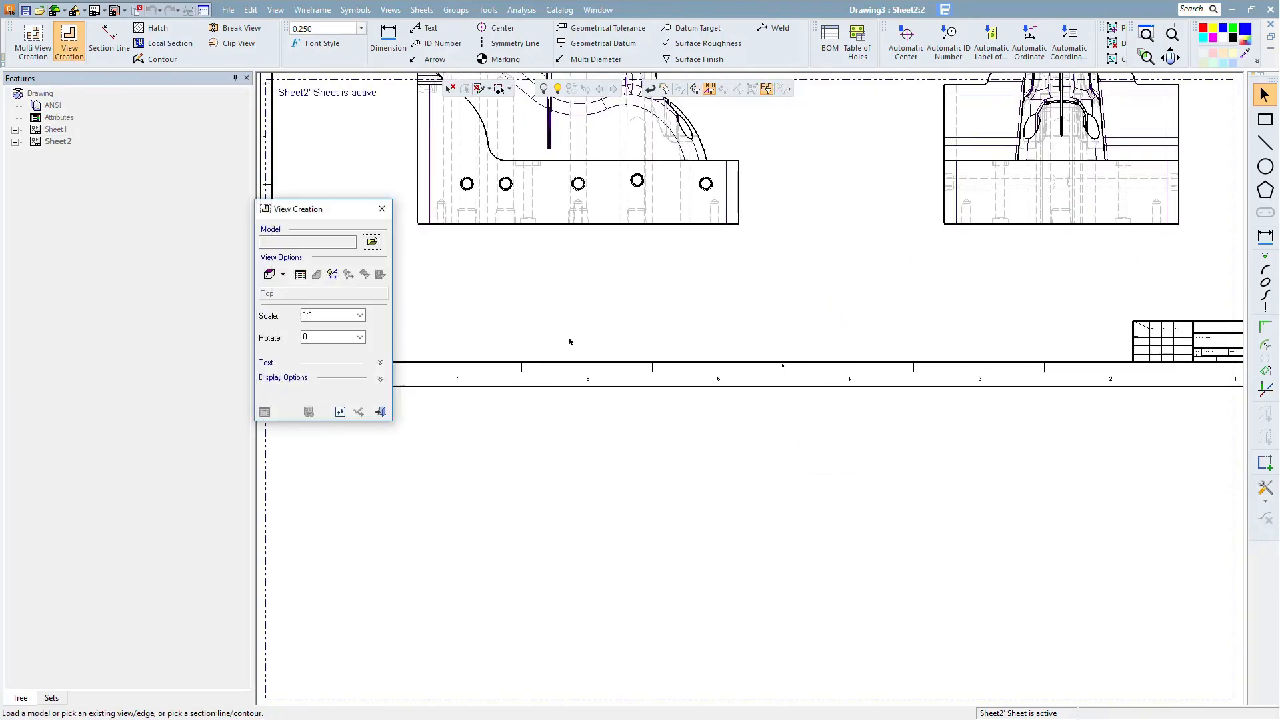
left_click(622, 227)
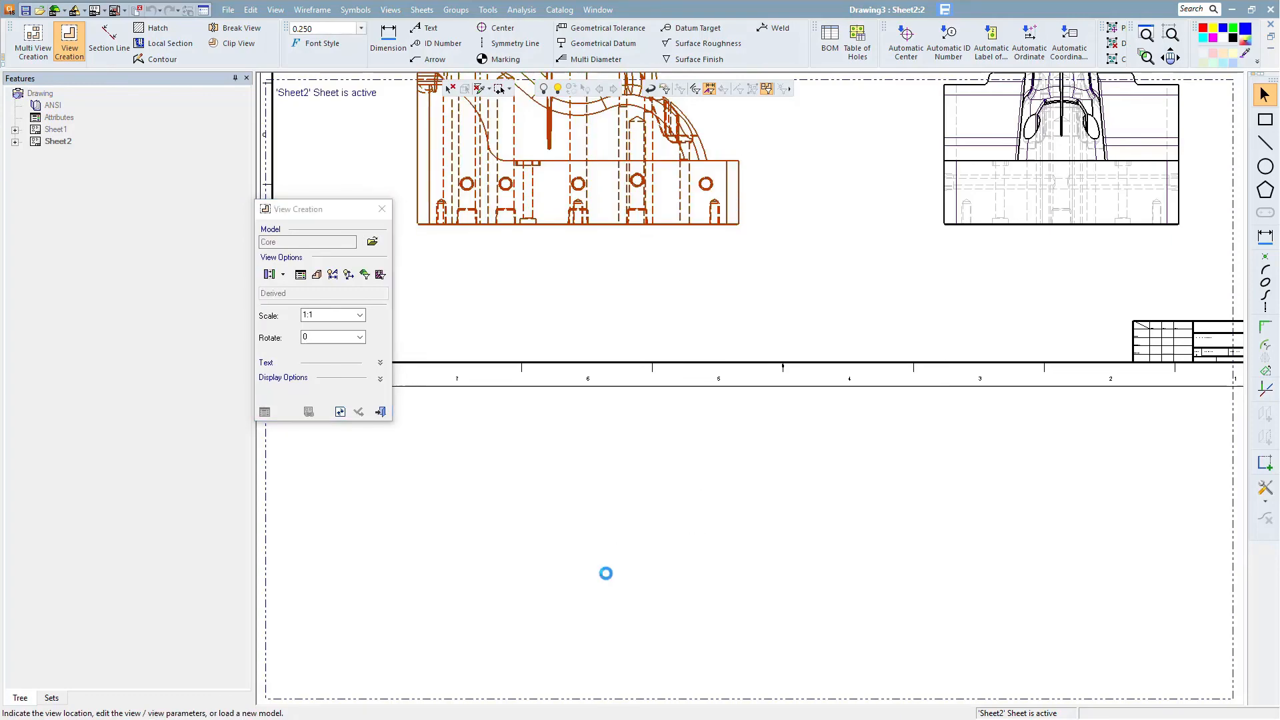
left_click(607, 575)
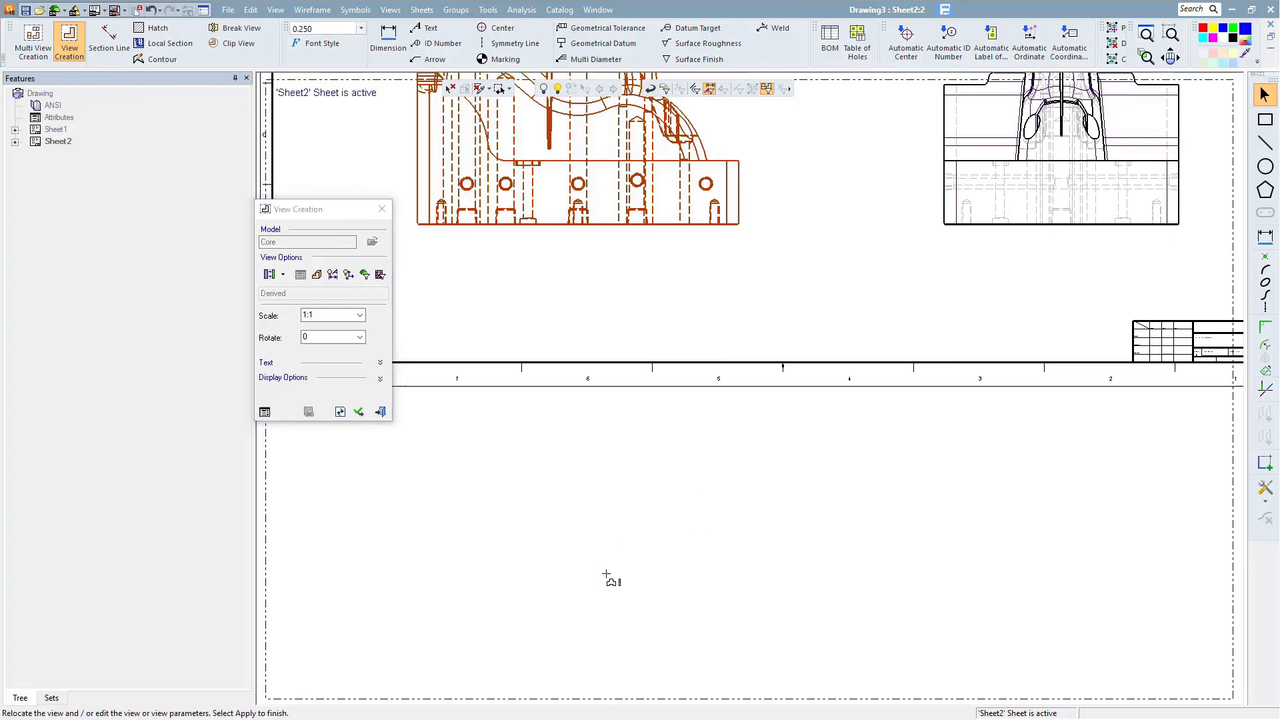
- Turn off model hidden, tangent hidden and thread hidden edges for the new view and apply it
left_click(265, 412)
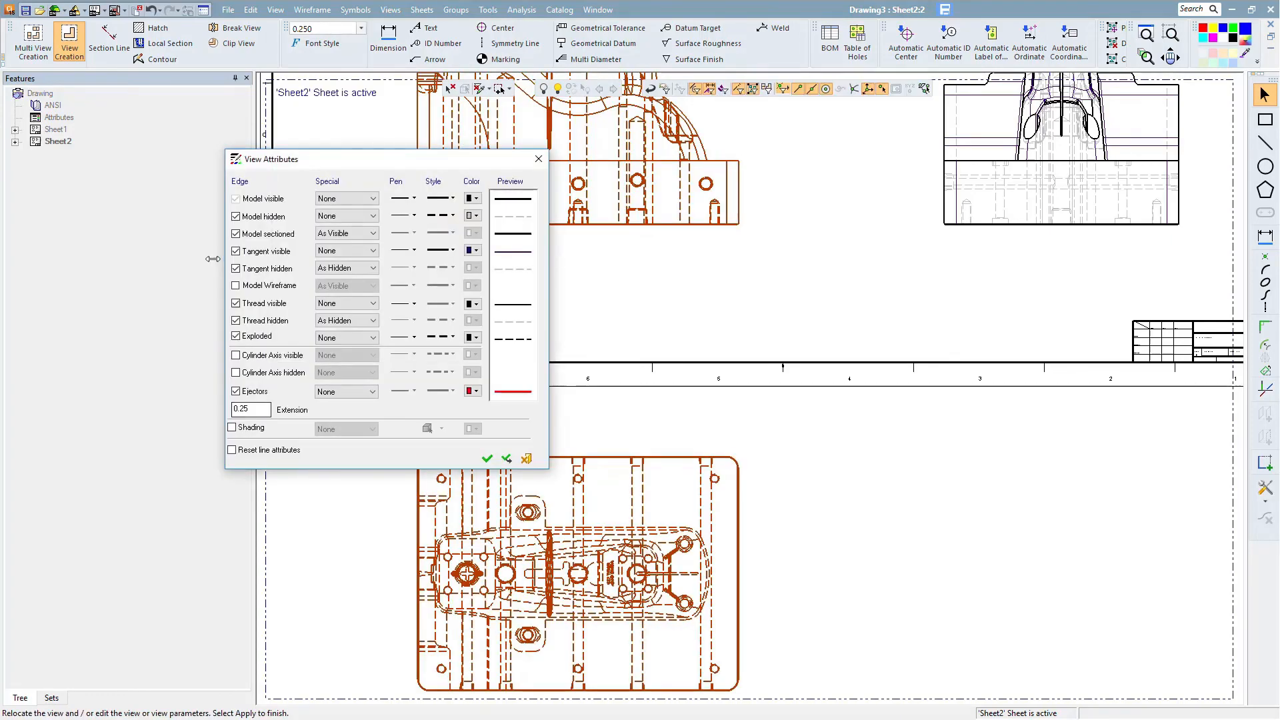
left_click(237, 216)
left_click(236, 268)
left_click(236, 321)
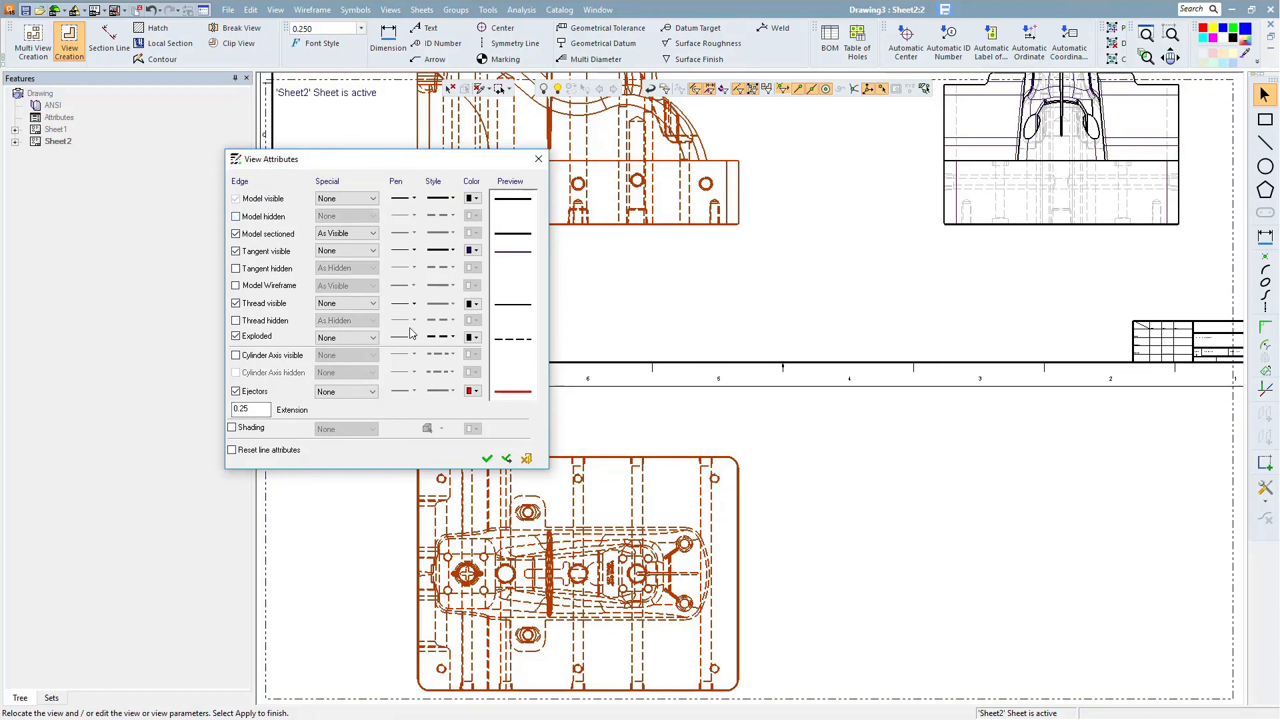
left_click(488, 458)
left_click(358, 413)
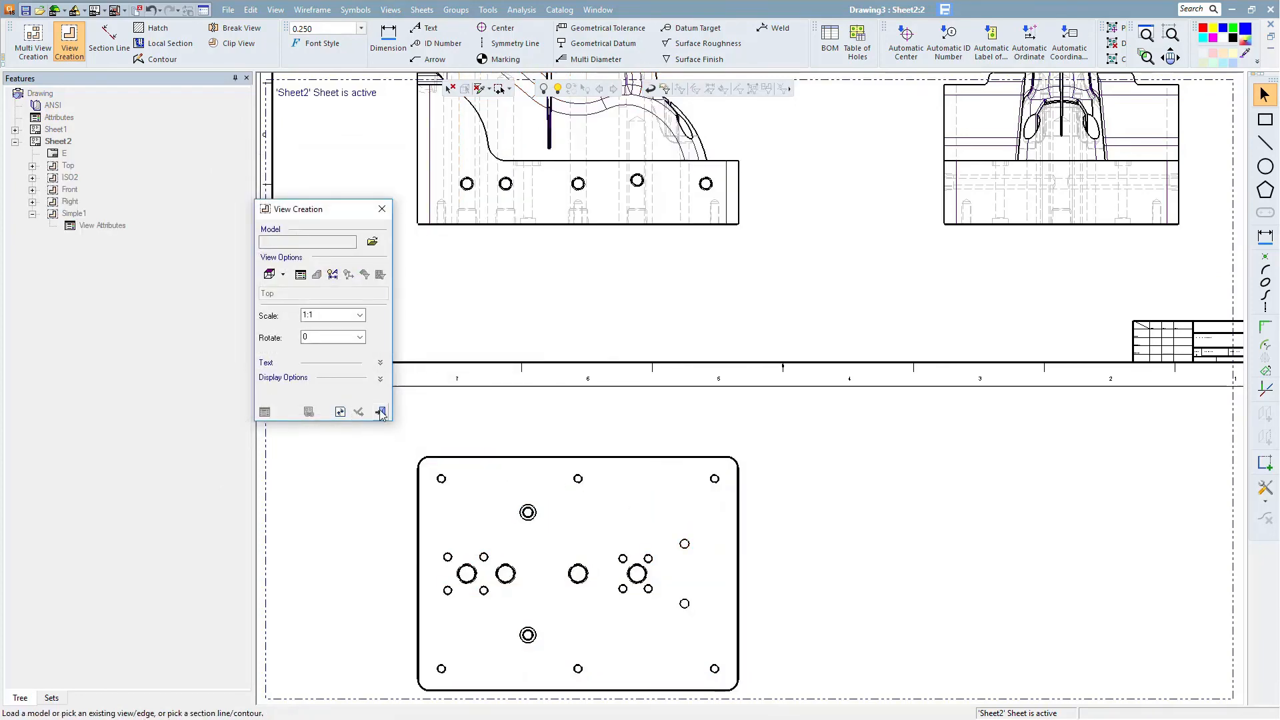
- Start Table of Holes and set its precision to Dim.###
scroll(741, 400, "up", 2)
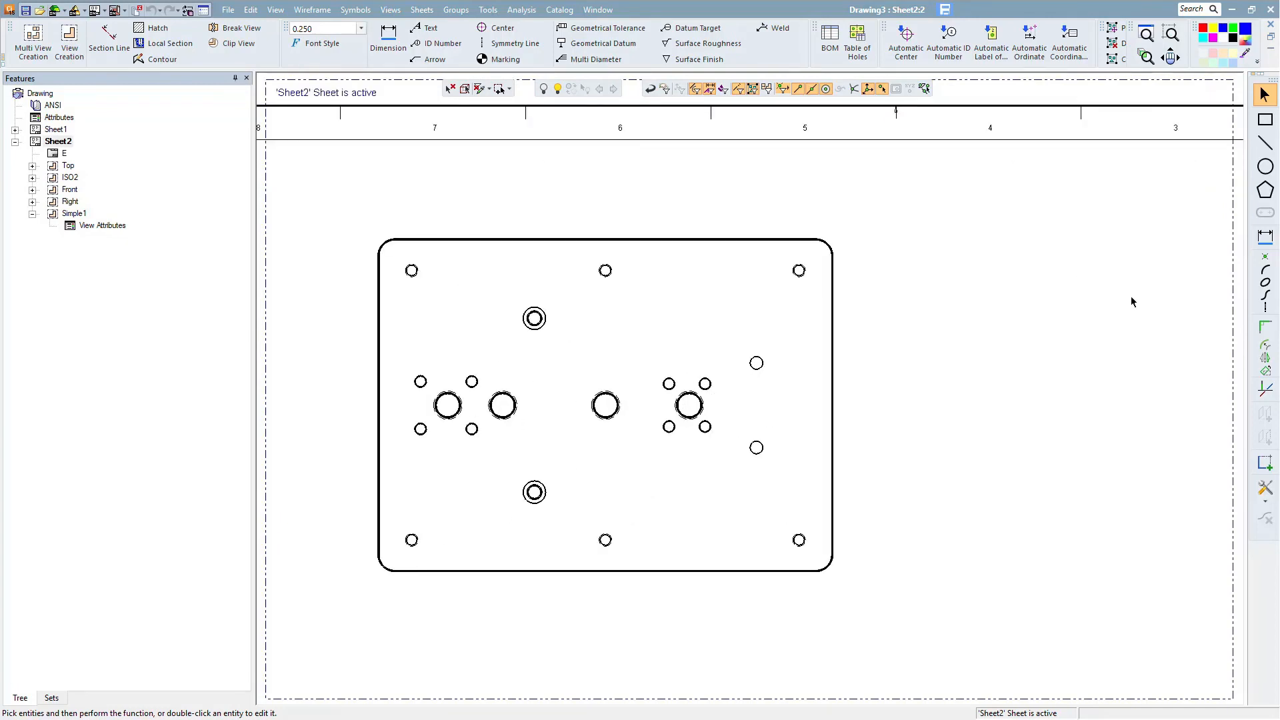
left_click(858, 34)
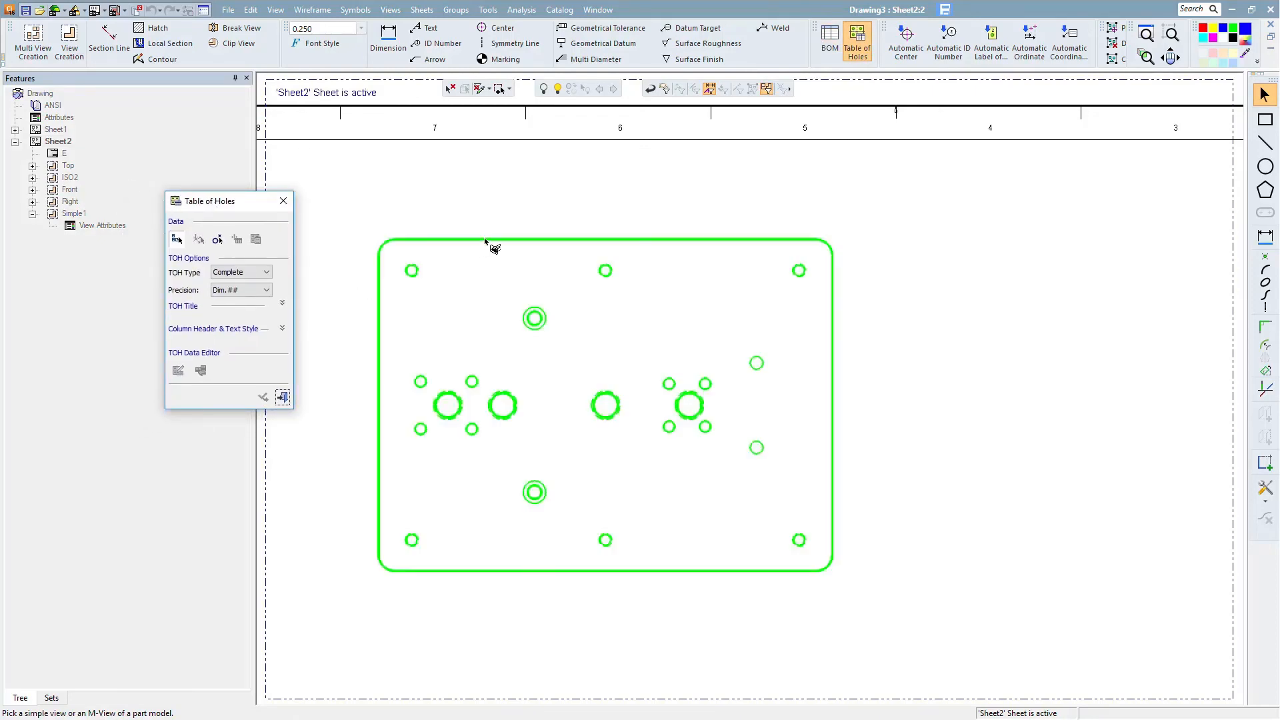
left_click(241, 290)
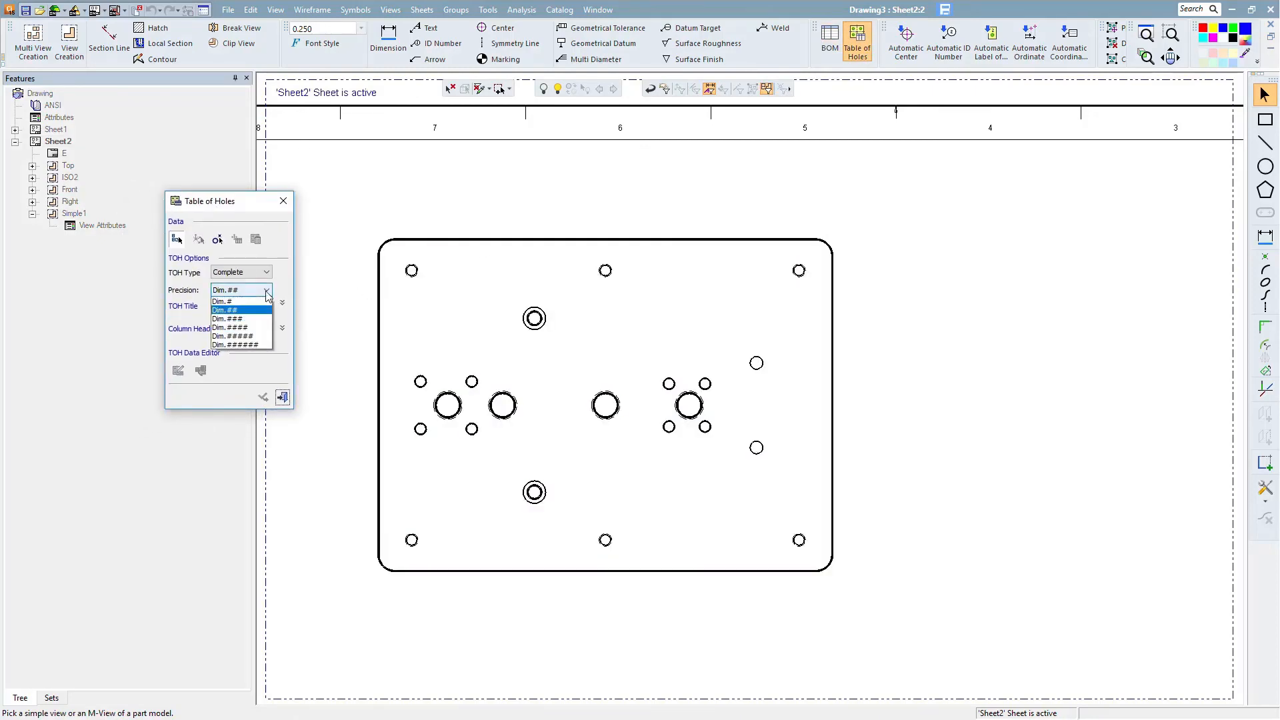
left_click(240, 328)
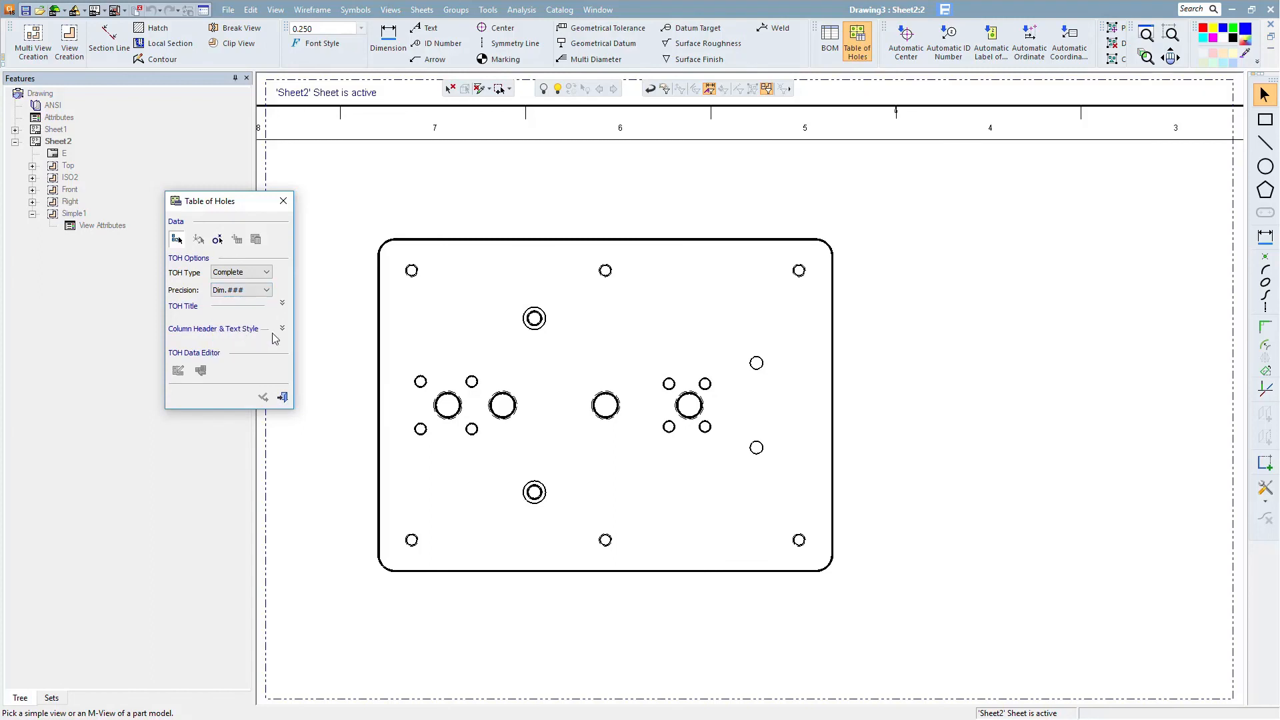
- Adjust the text size of the table's column header style
left_click(282, 328)
left_click(222, 344)
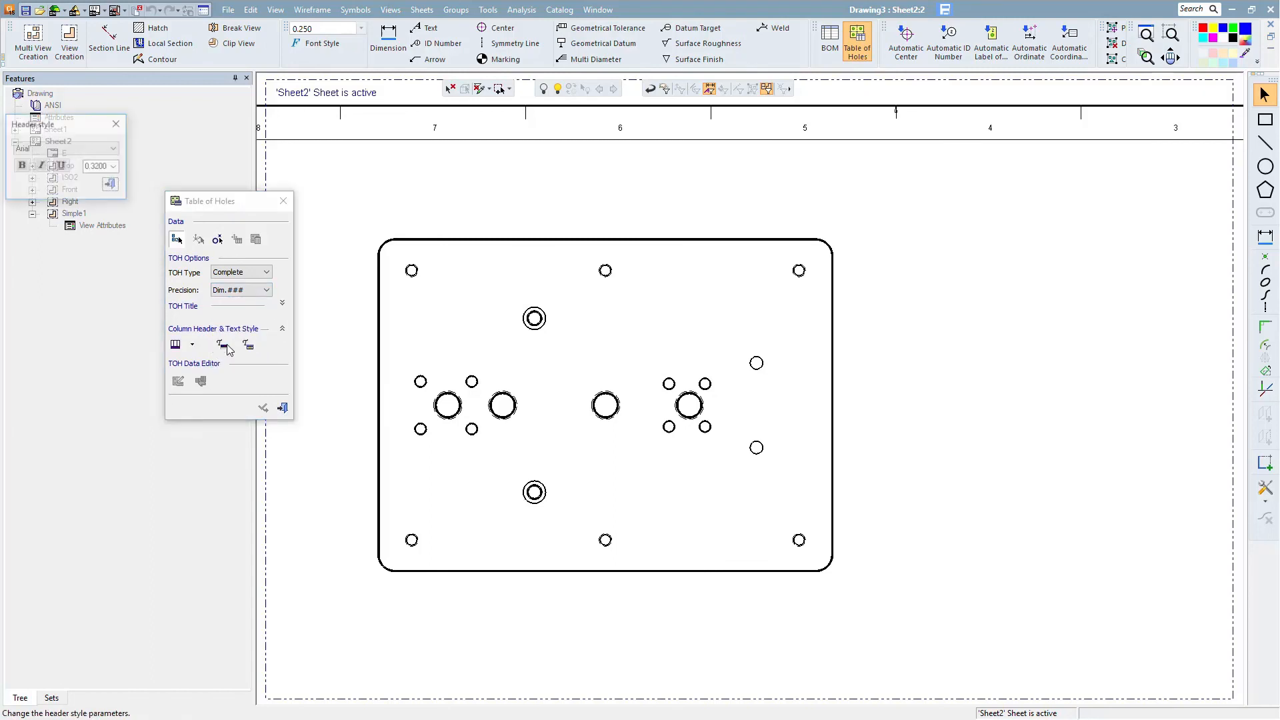
left_click(115, 166)
left_click(100, 188)
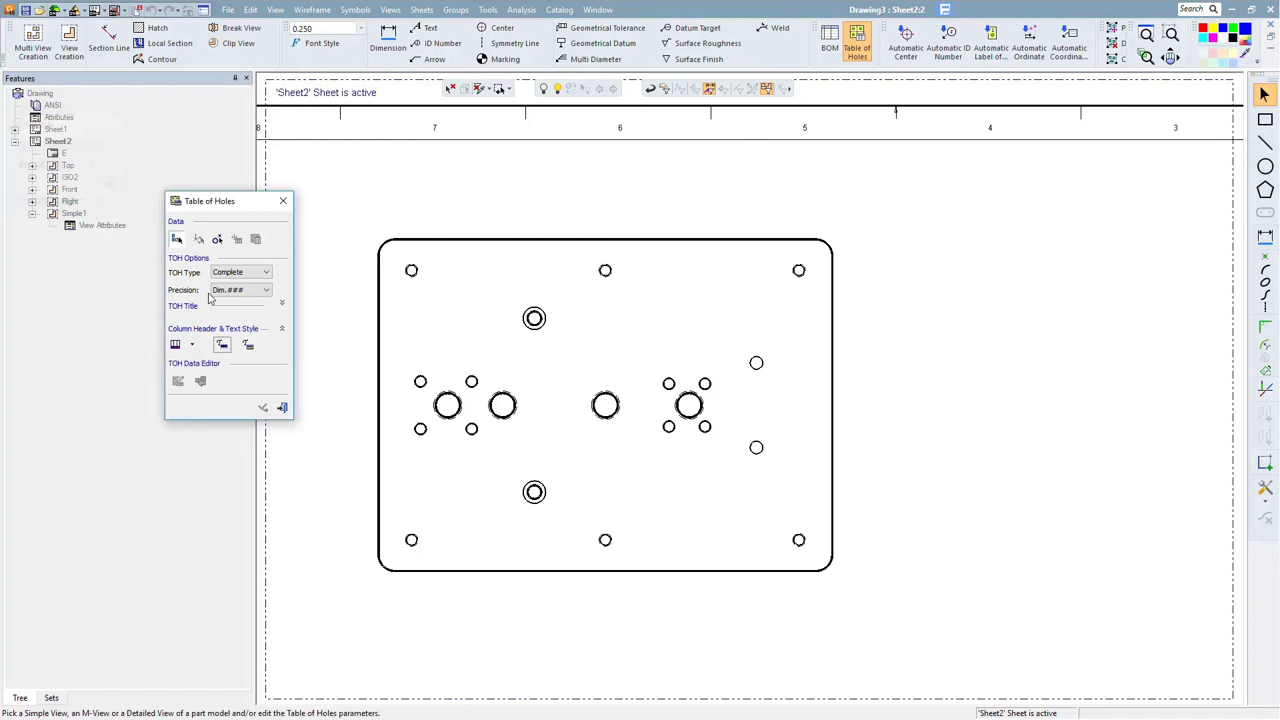
- Set the table's text style size to 0.137795
left_click(249, 344)
left_click(115, 166)
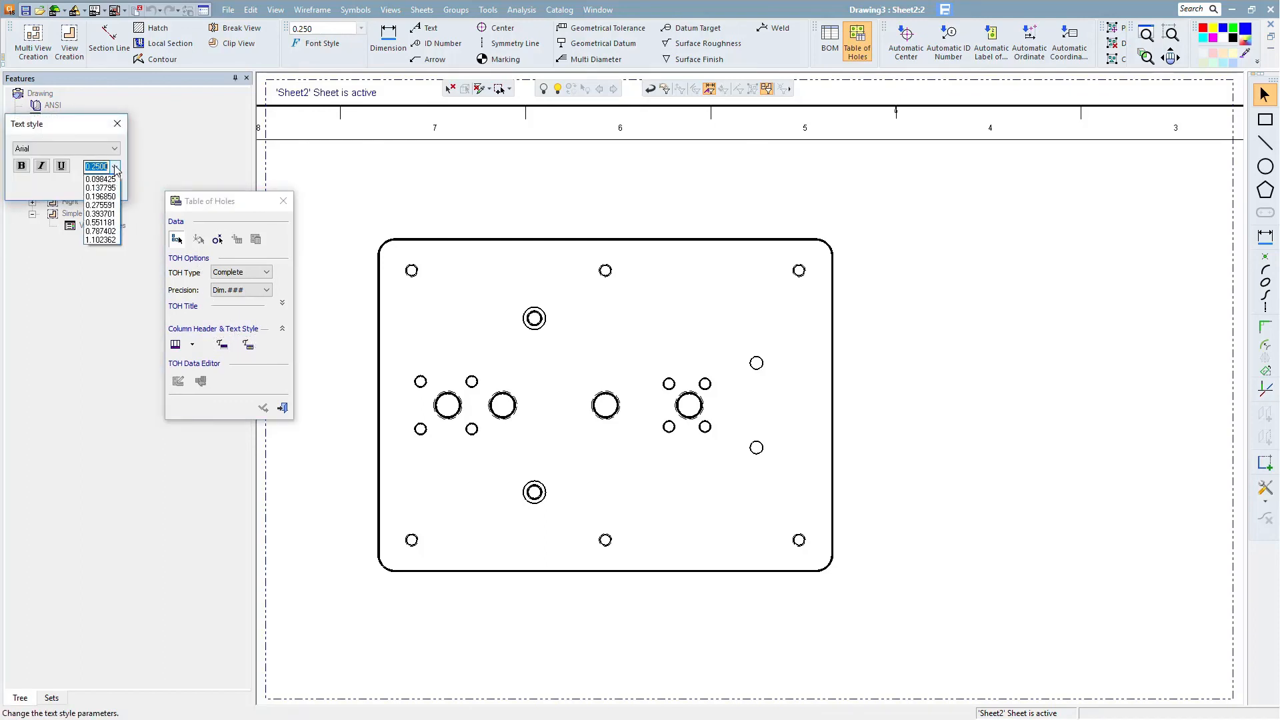
left_click(110, 190)
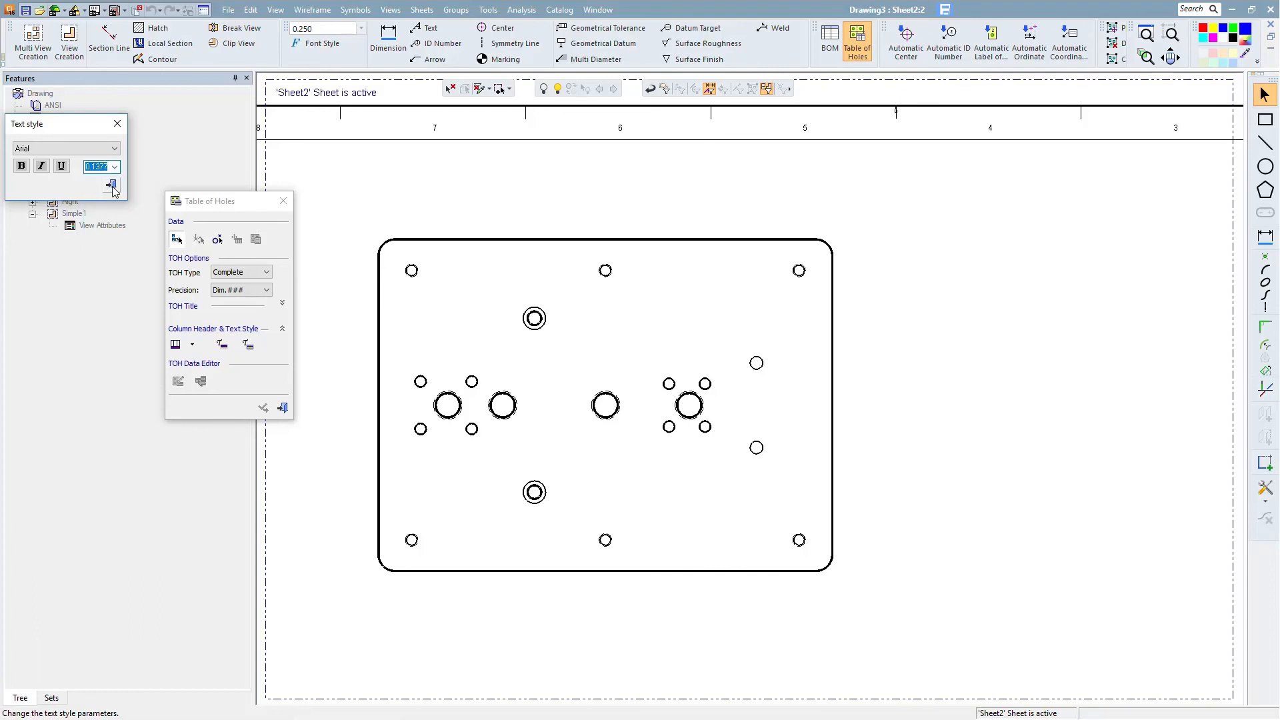
left_click(110, 187)
- Select the new view for the table and pick the centre of the middle hole as its X,Y origin
left_click(551, 247)
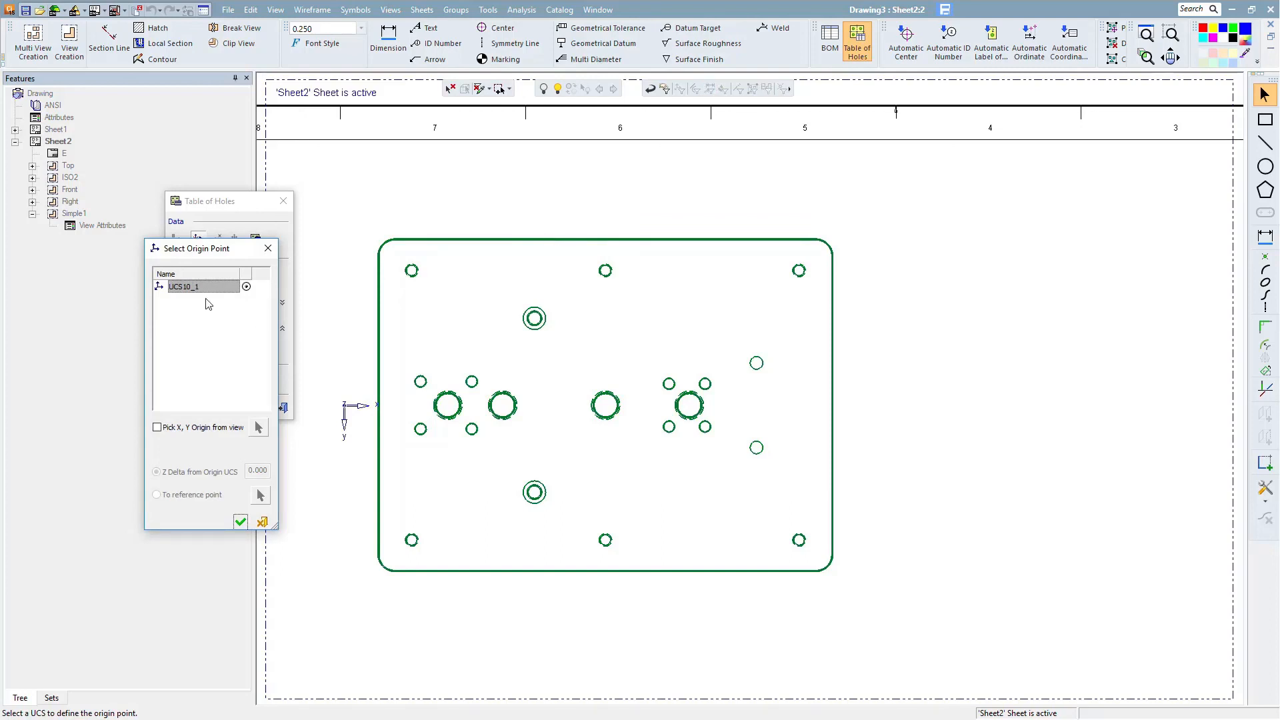
left_click(157, 429)
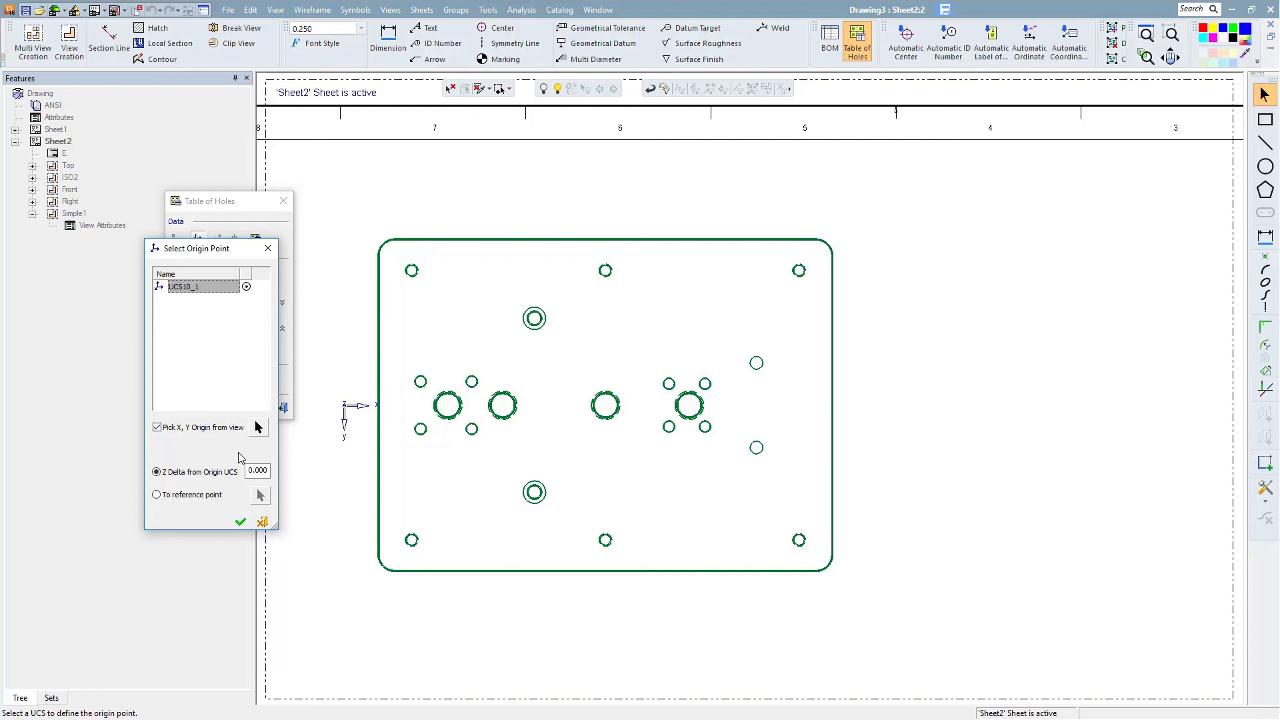
left_click(258, 428)
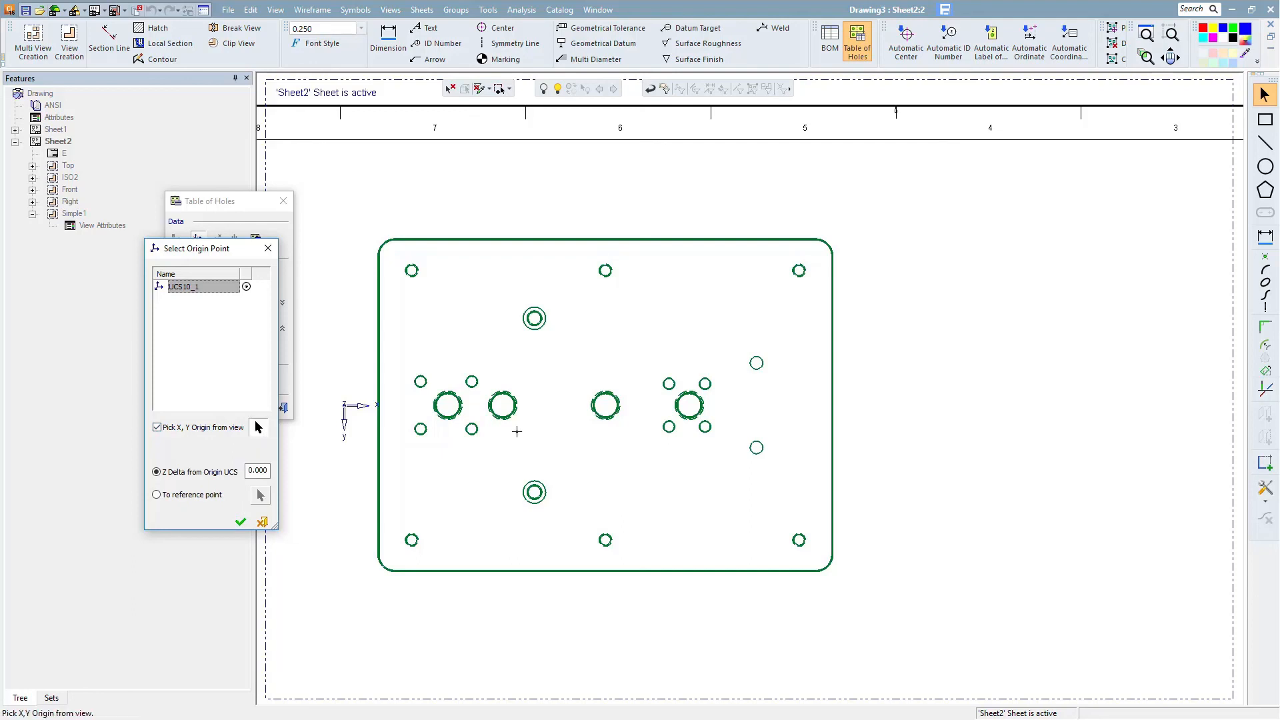
left_click(607, 409)
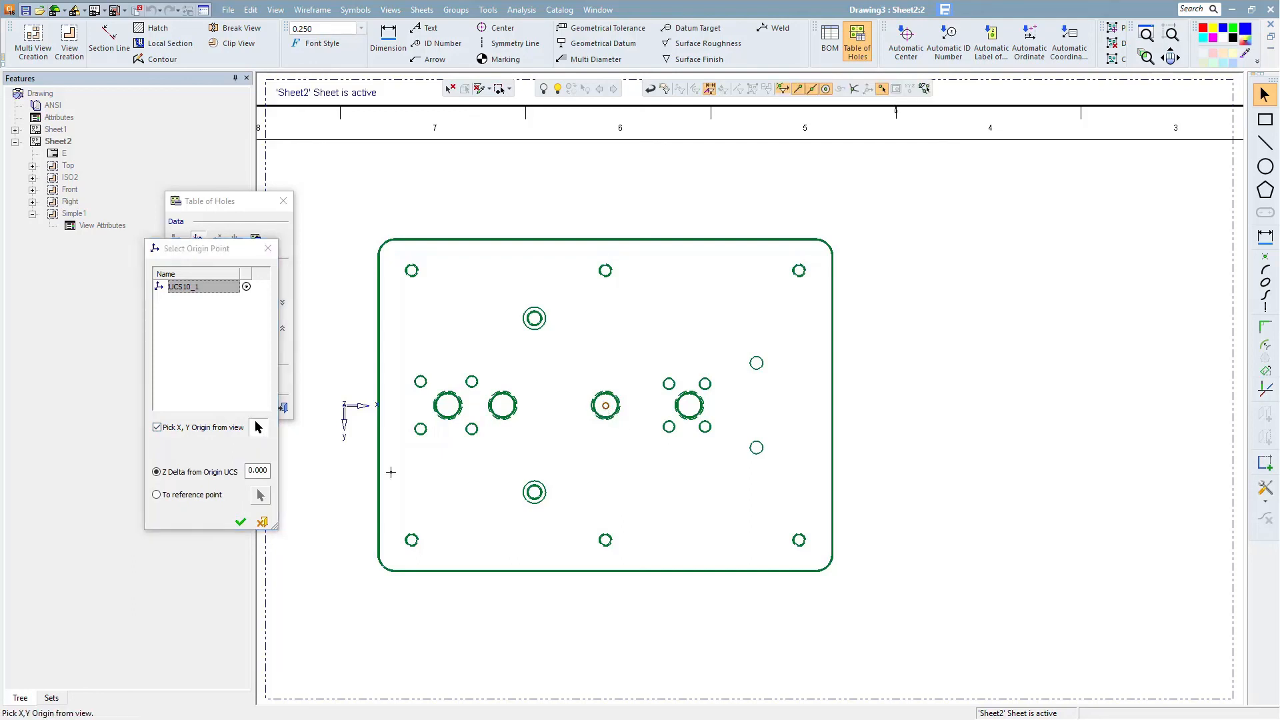
left_click(241, 522)
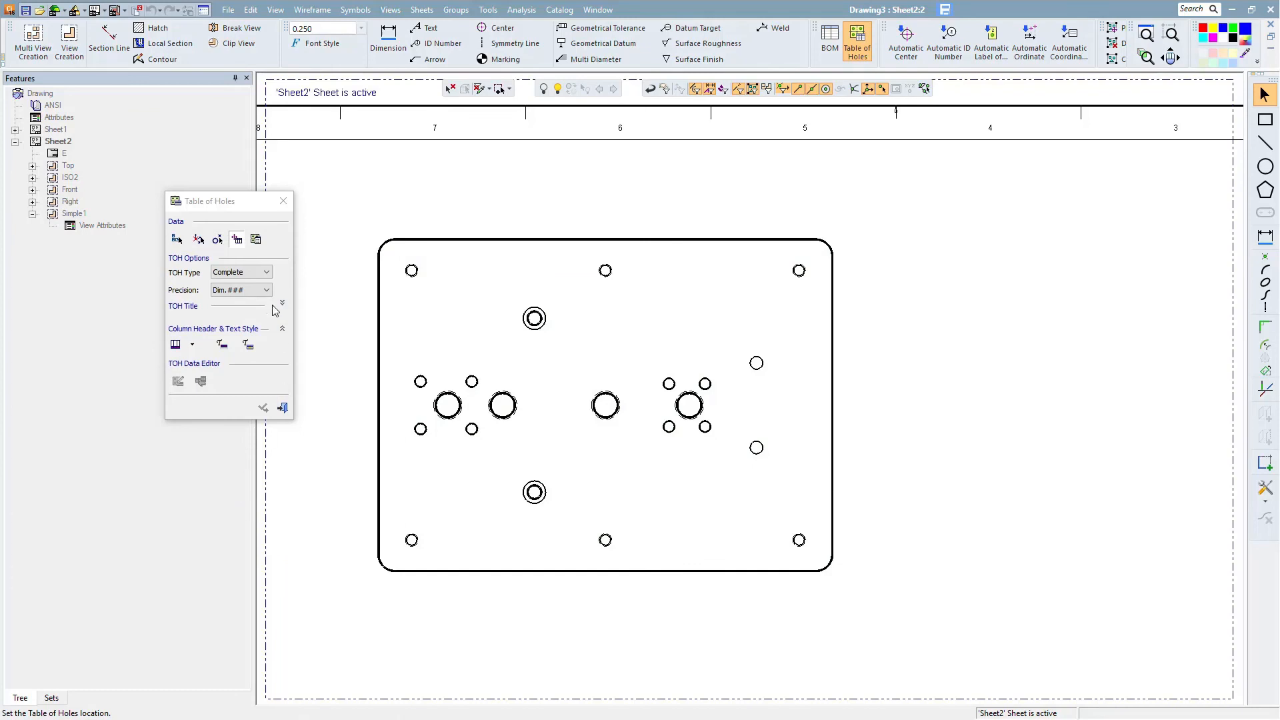
- Place the table of holes to the right of the view
left_click(881, 595)
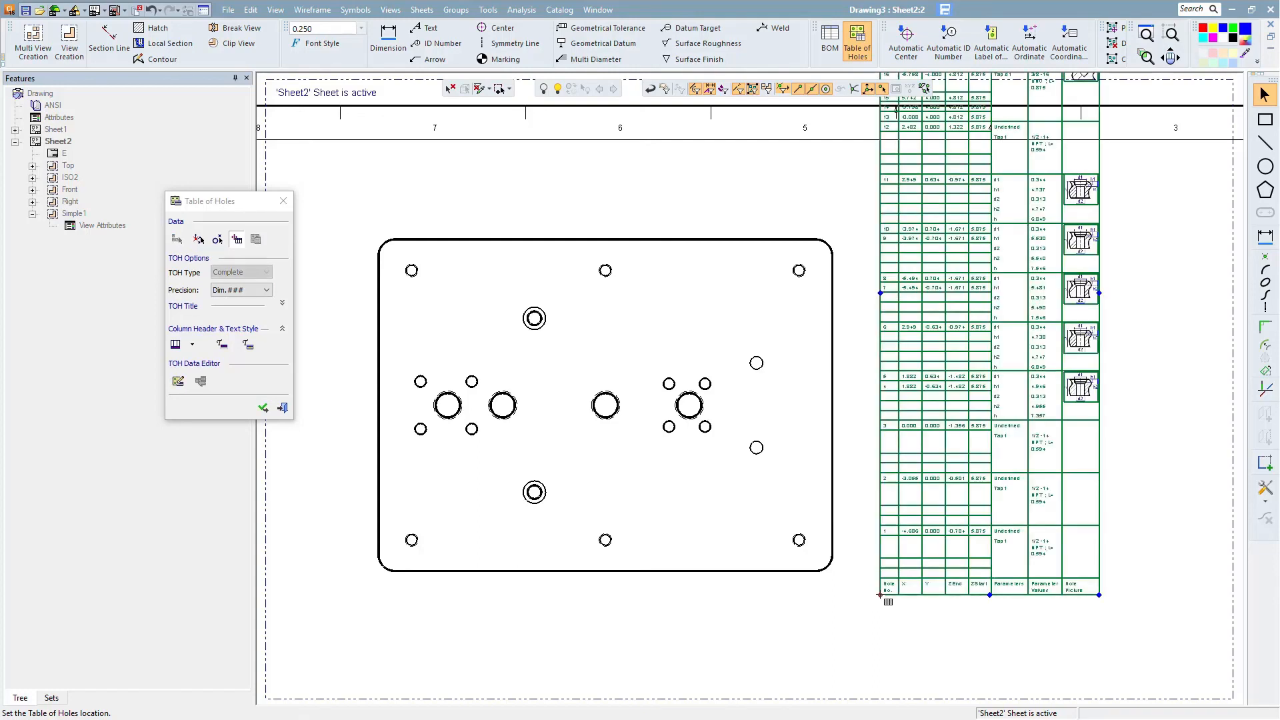
middle_click_drag(912, 584, 881, 510, "ctrl")
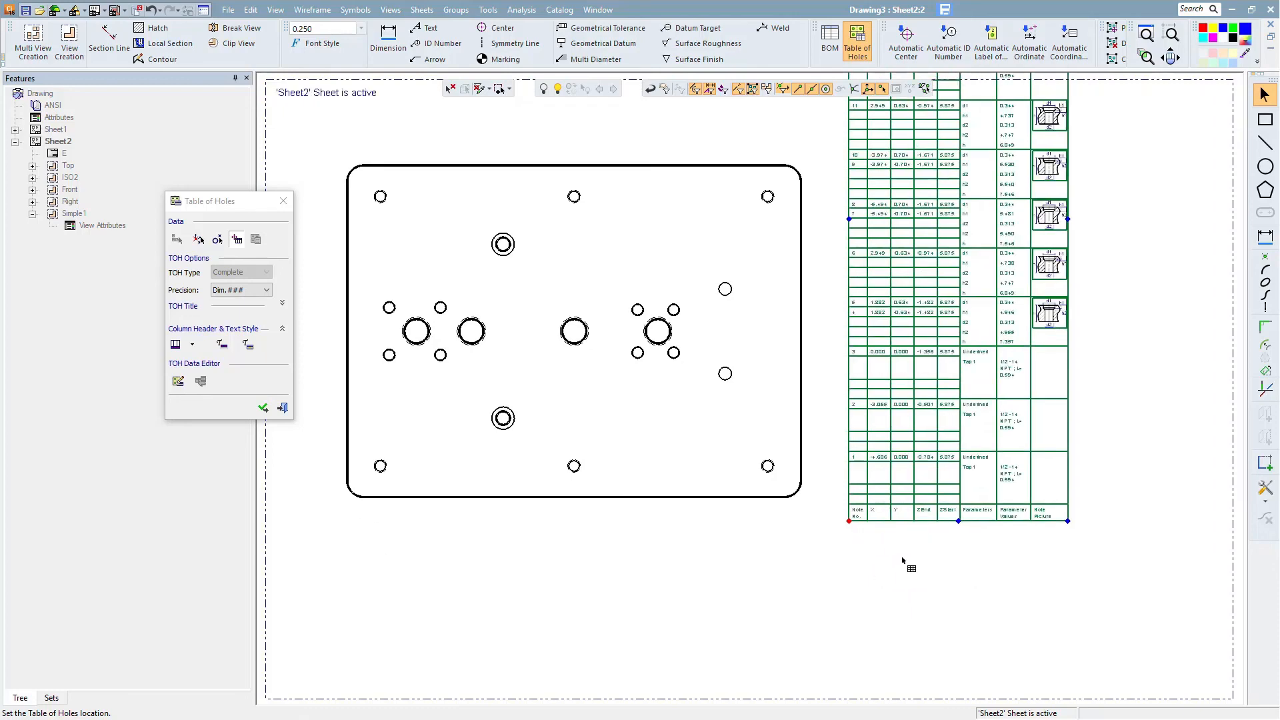
right_click_drag(917, 597, 905, 494, "ctrl")
middle_click_drag(934, 516, 859, 543, "ctrl")
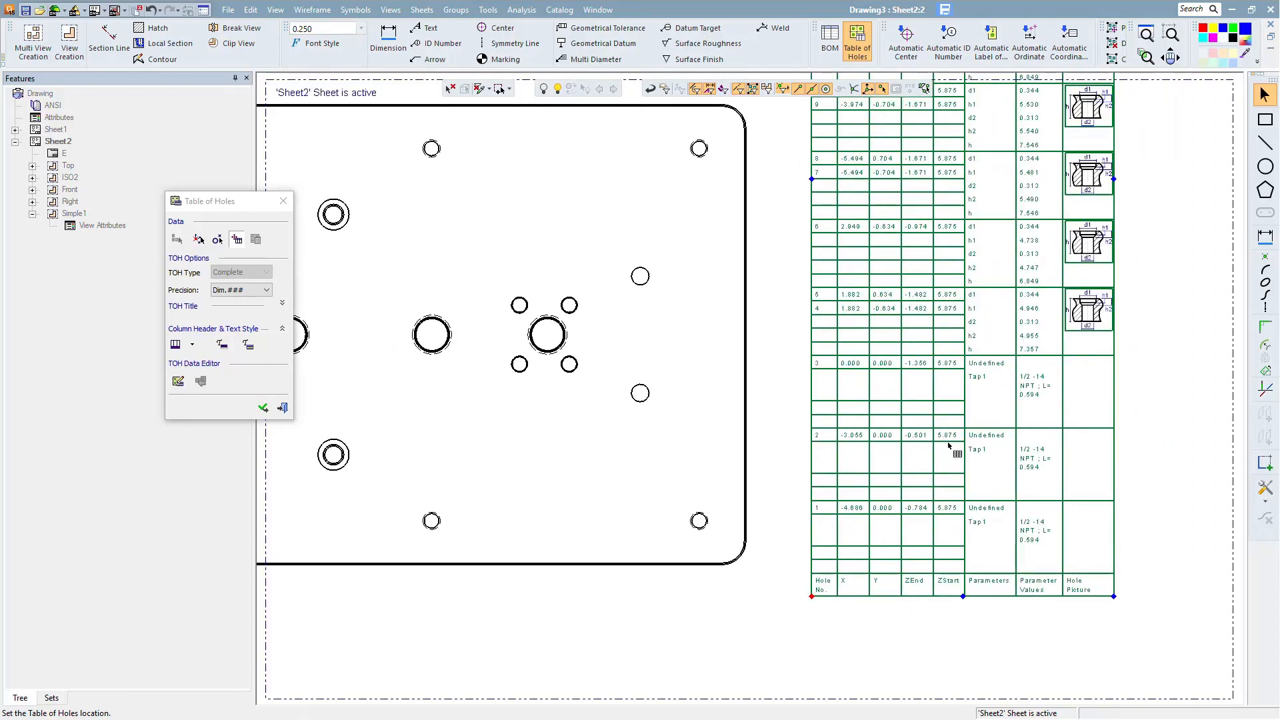
middle_click_drag(977, 343, 998, 552, "ctrl")
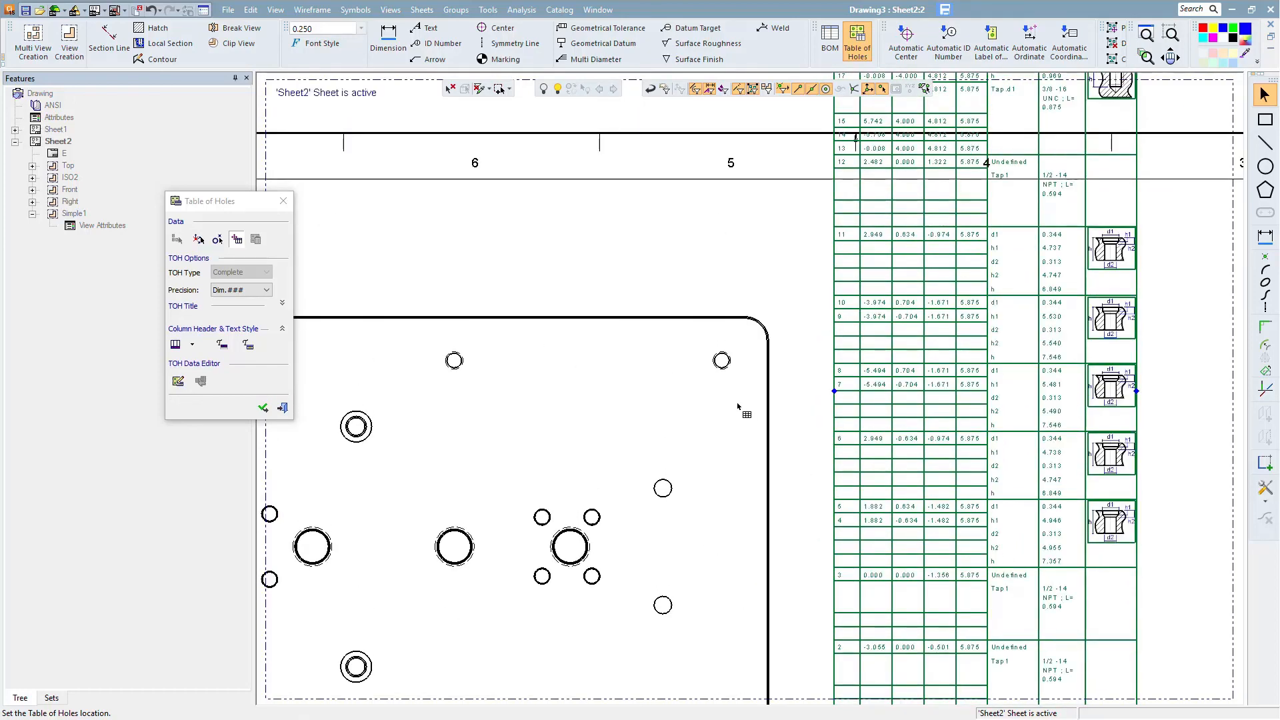
scroll(743, 409, "down", 3)
mouse_move(751, 560)
middle_mouse_down("ctrl")
mouse_move(771, 563)
mouse_move(839, 516)
middle_mouse_up("ctrl")
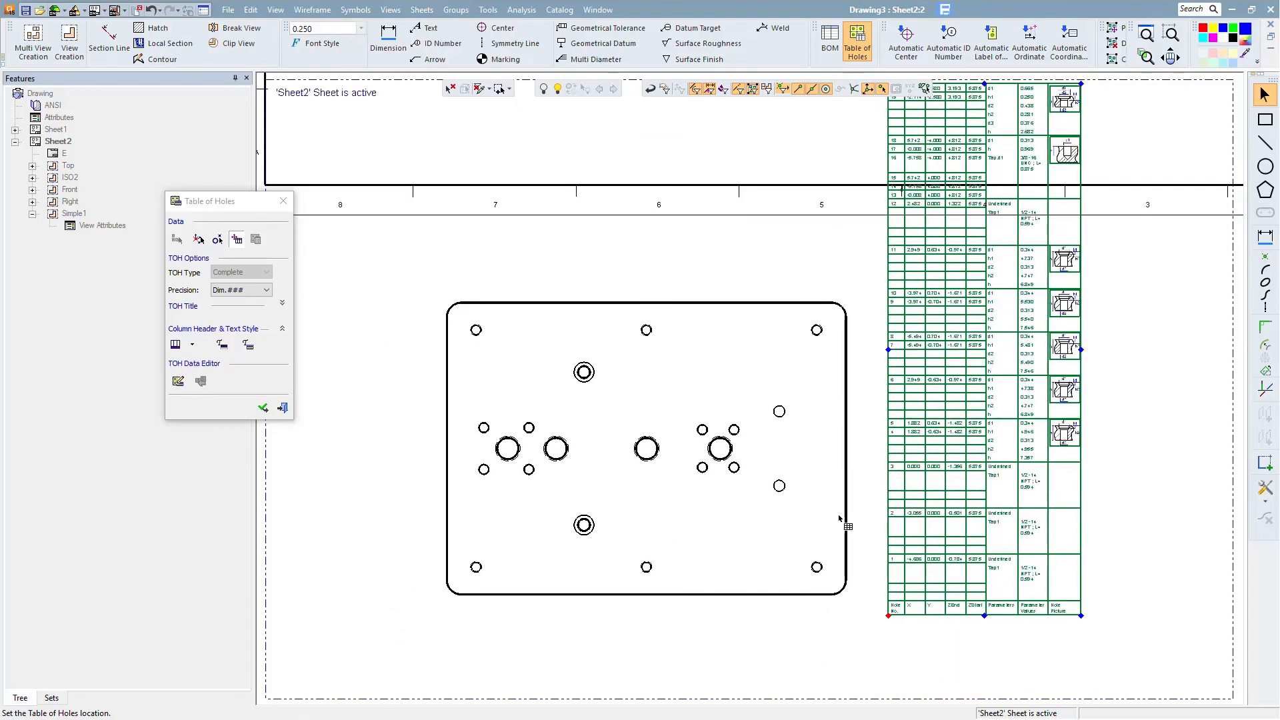
- Label every hole in the view with its hole ID using leaders, choosing a plain-line leader terminator
left_click(989, 44)
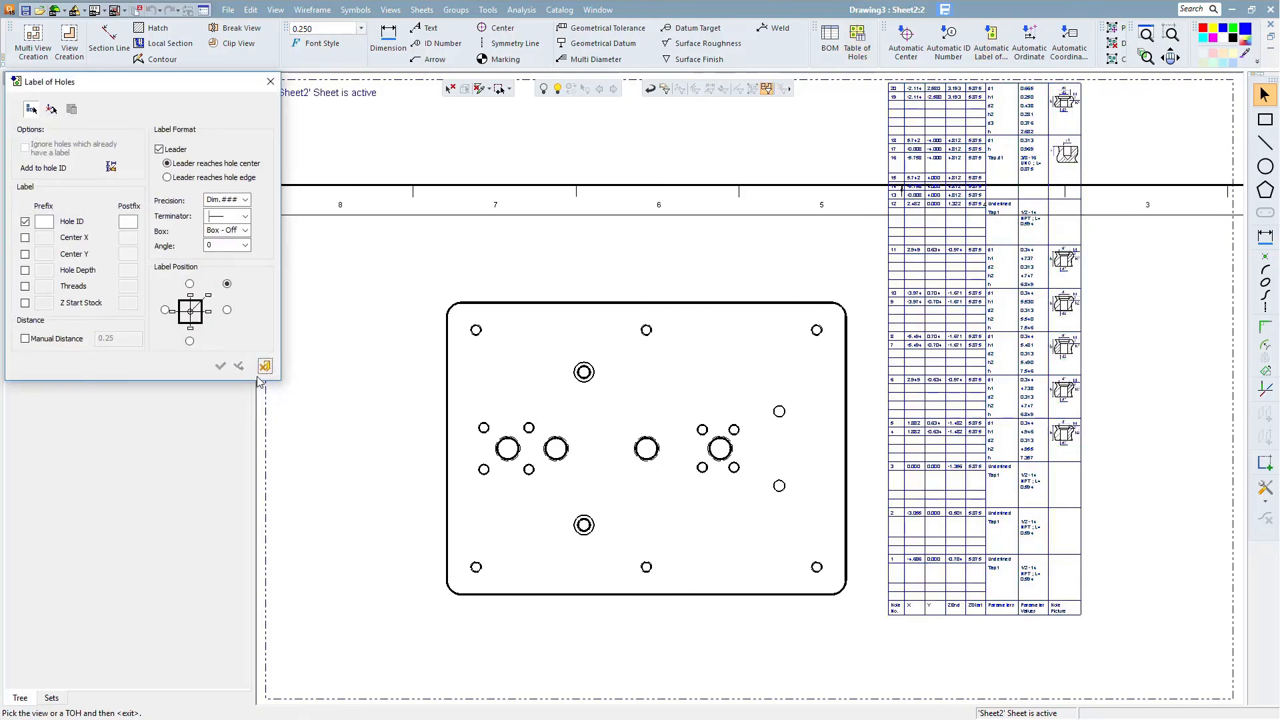
left_click(590, 307)
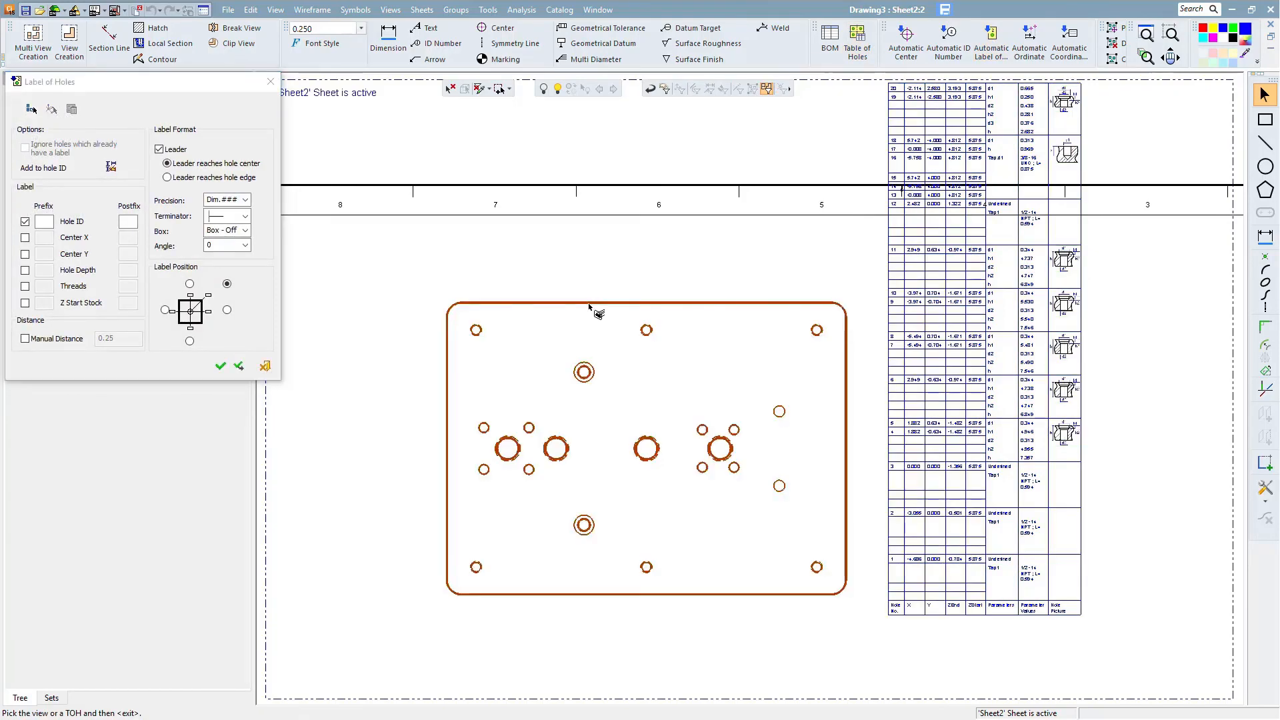
left_click_drag(62, 89, 132, 182)
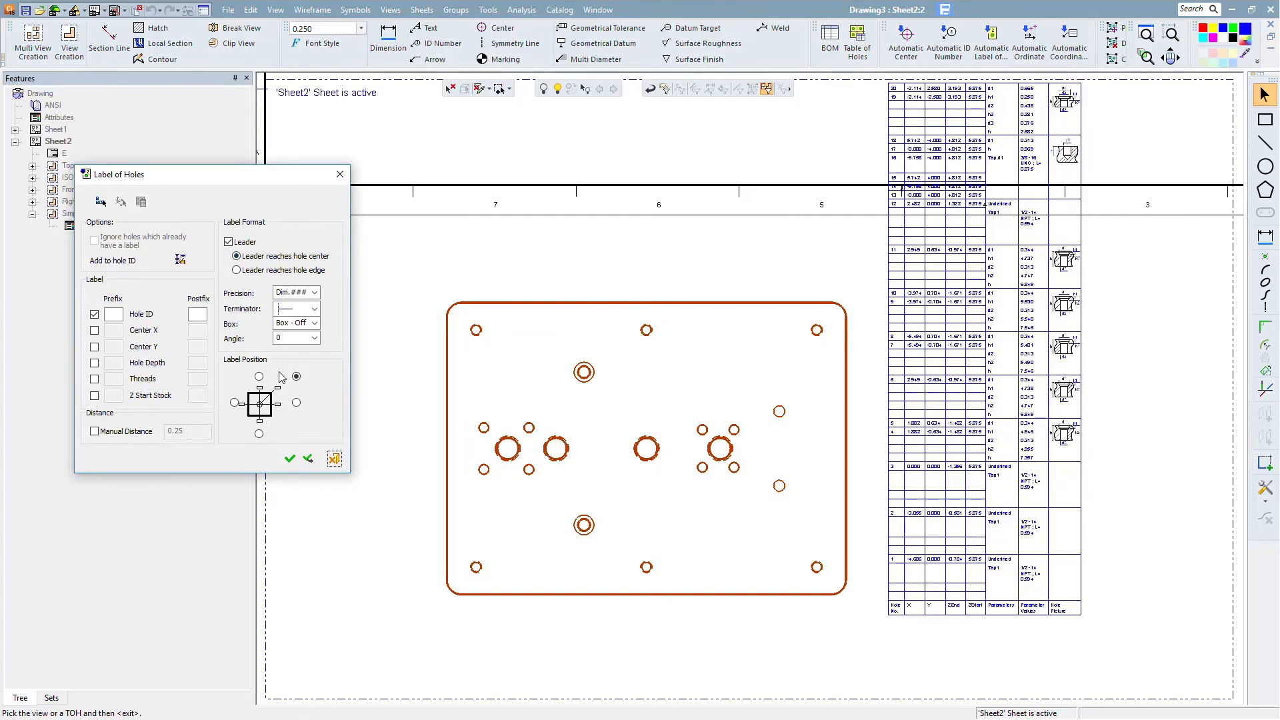
left_click(314, 309)
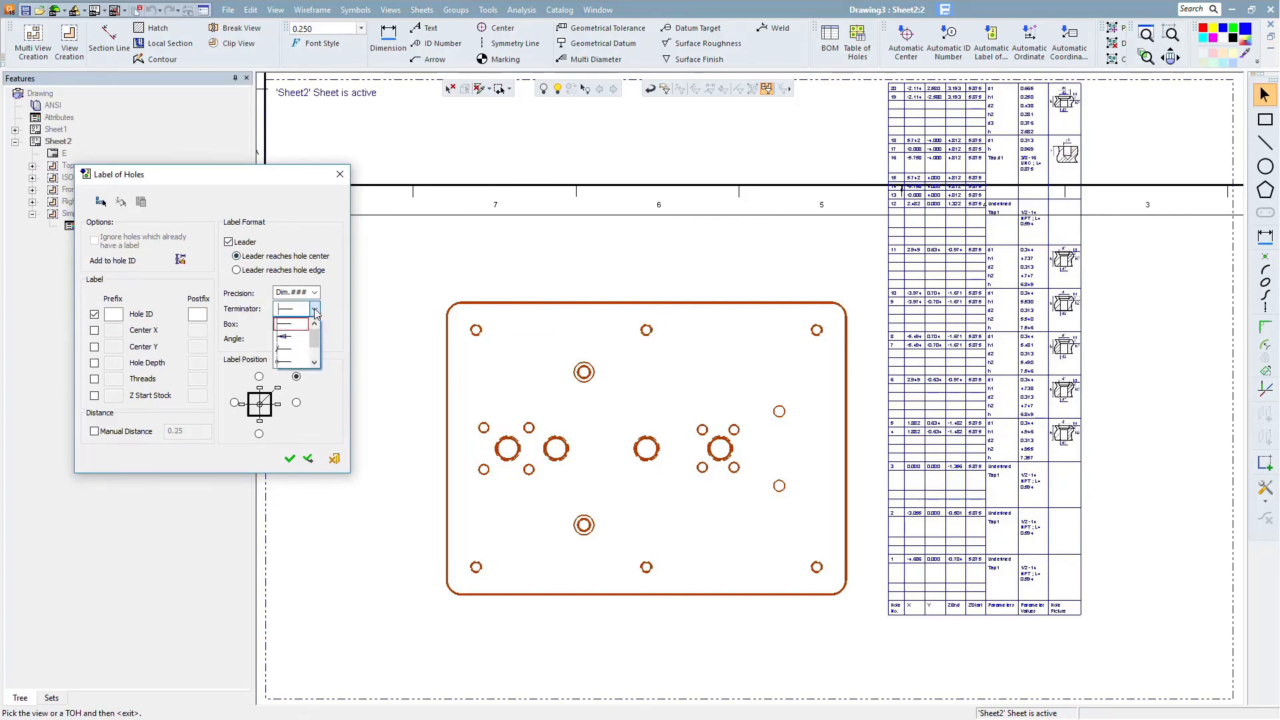
left_click(287, 324)
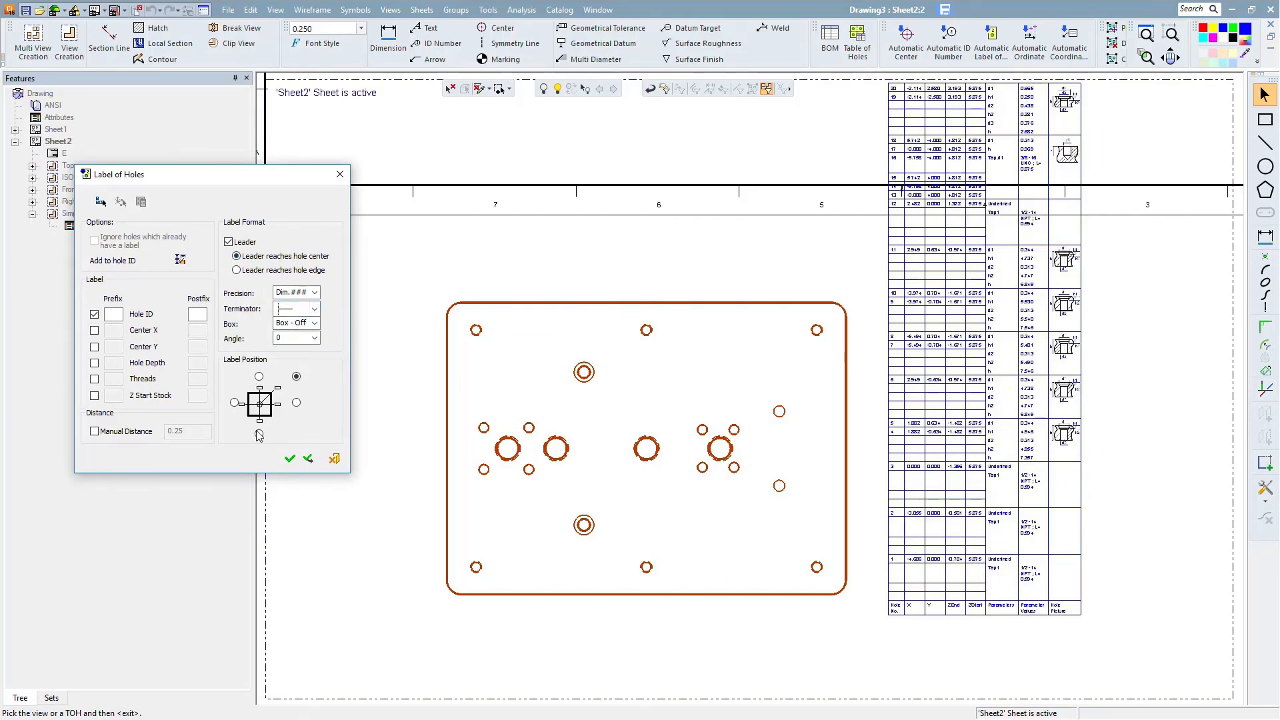
left_click(289, 459)
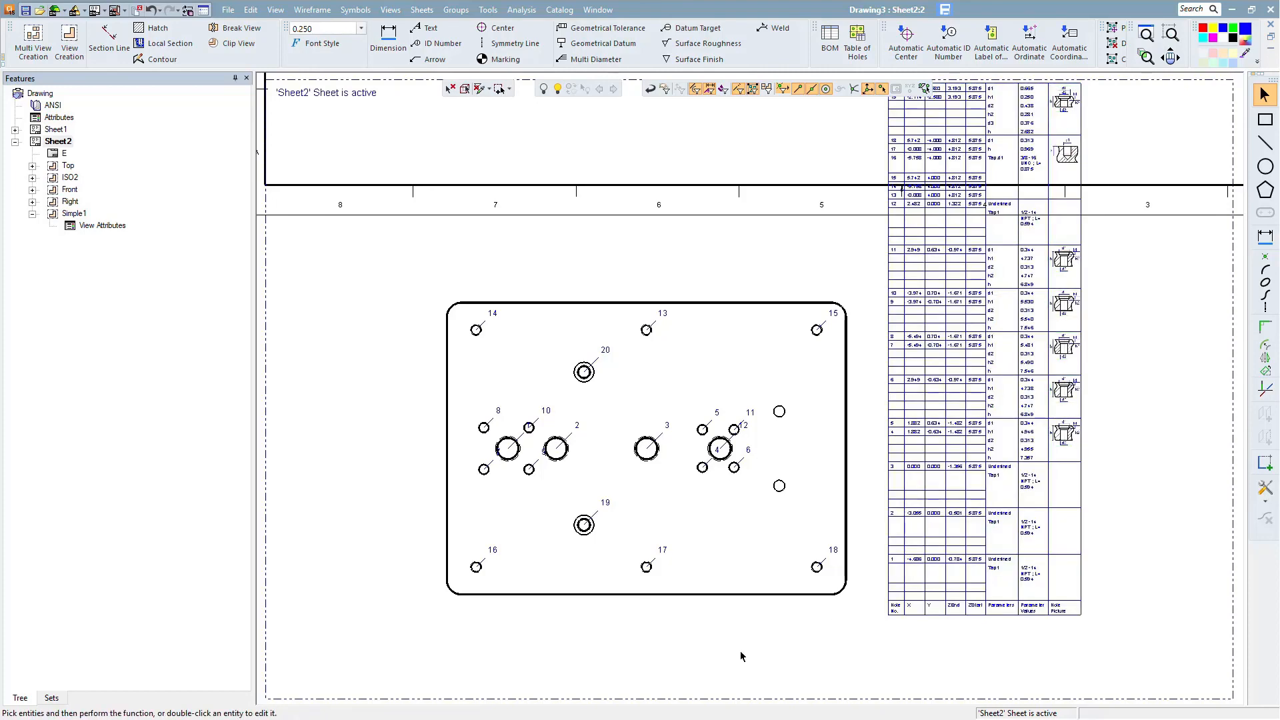
scroll(737, 400, "down", 2)
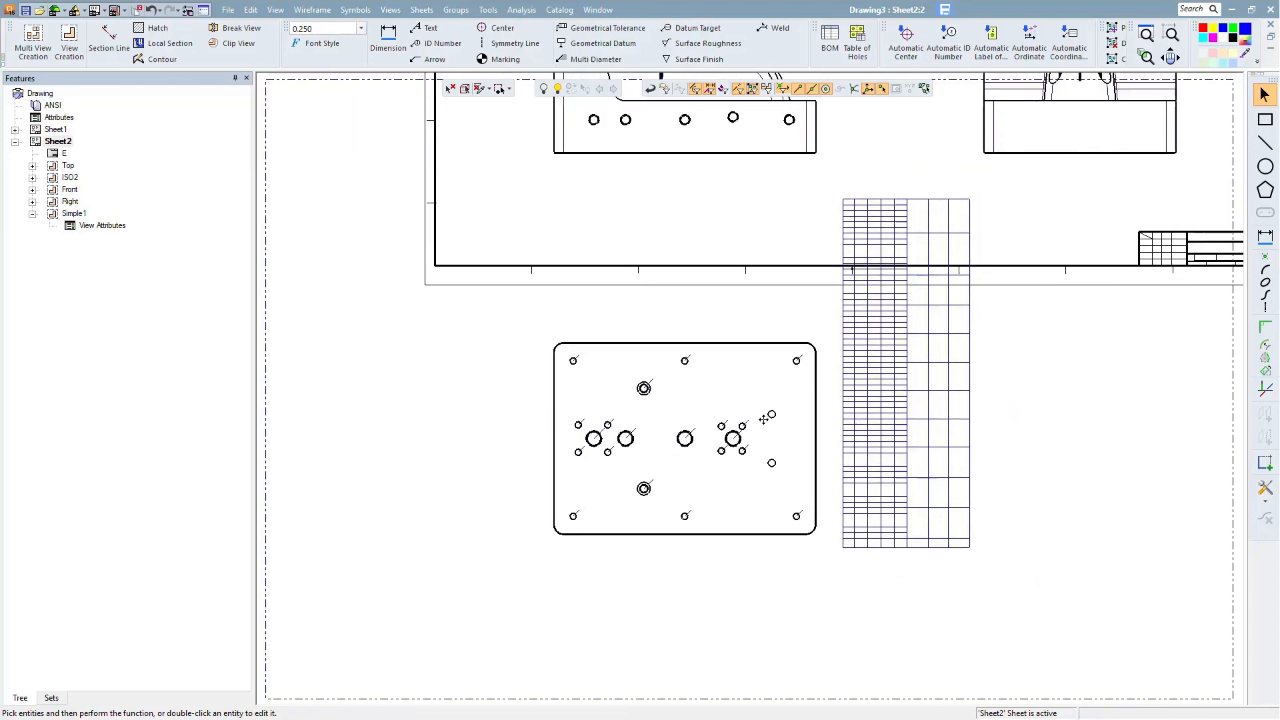
right_click_drag(790, 536, 766, 443, "ctrl")
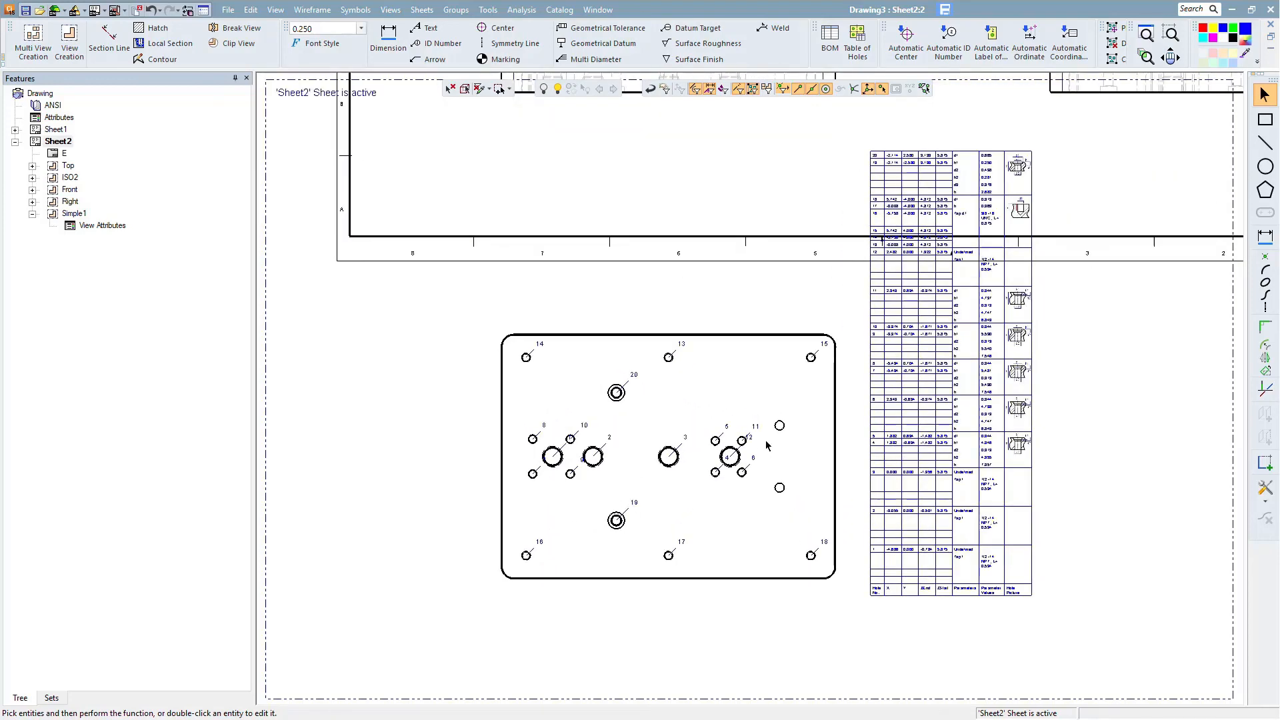
middle_click_drag(766, 443, 722, 457, "ctrl")
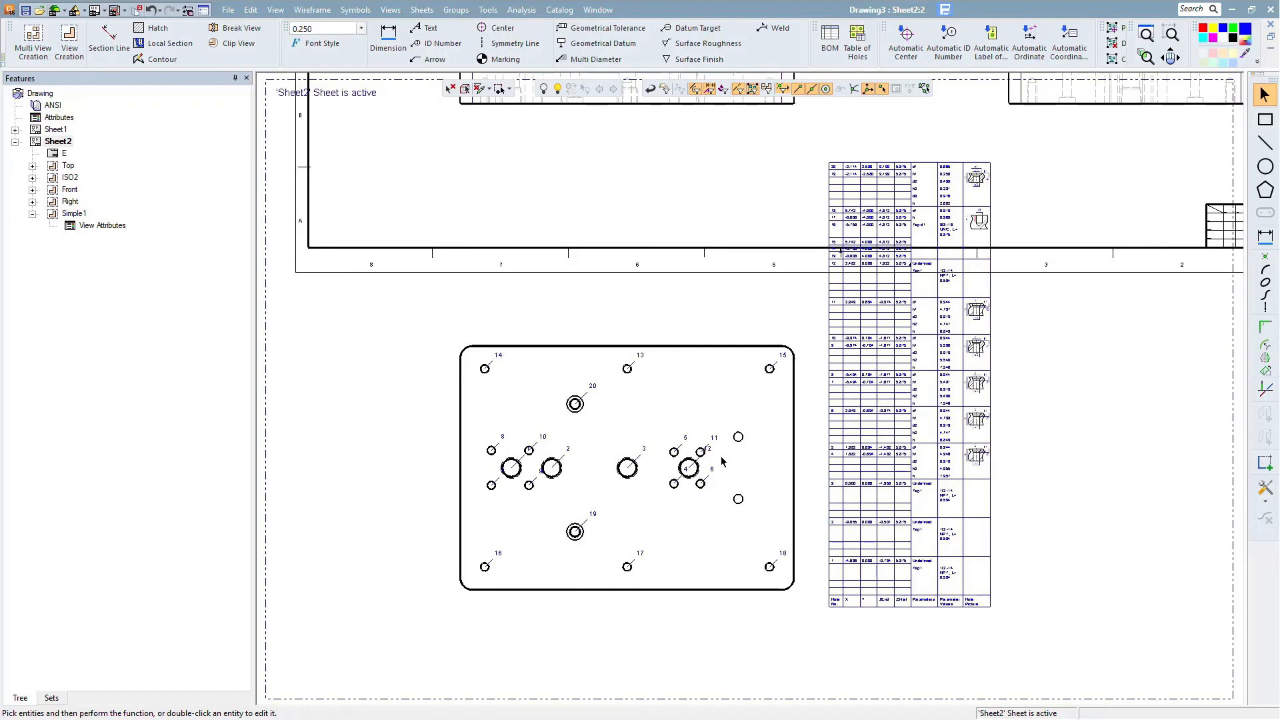